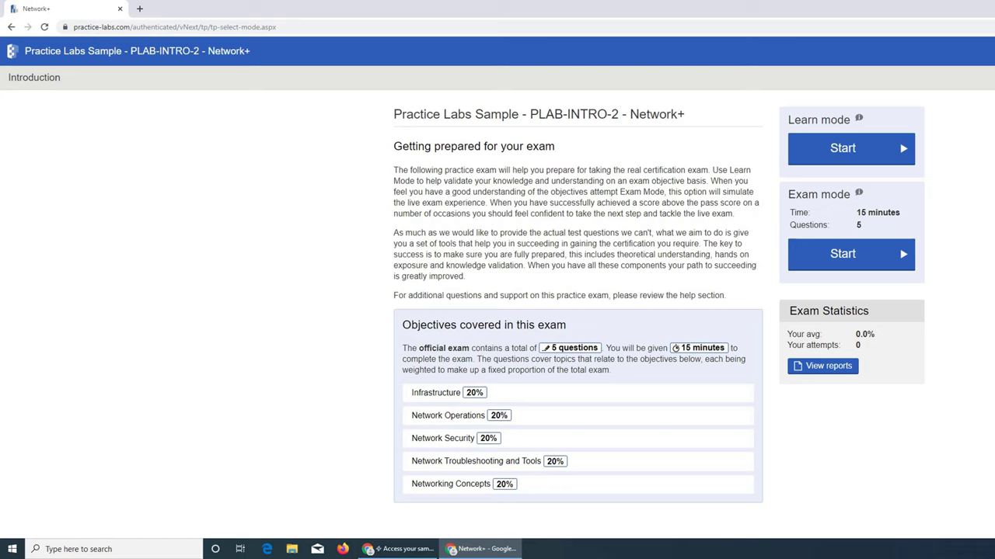
Reload the page and restart PLAB-INTRO-4 - Windows 10 in Learn mode, discarding the unfinished attempt
{"action": "key", "text": "F5"}
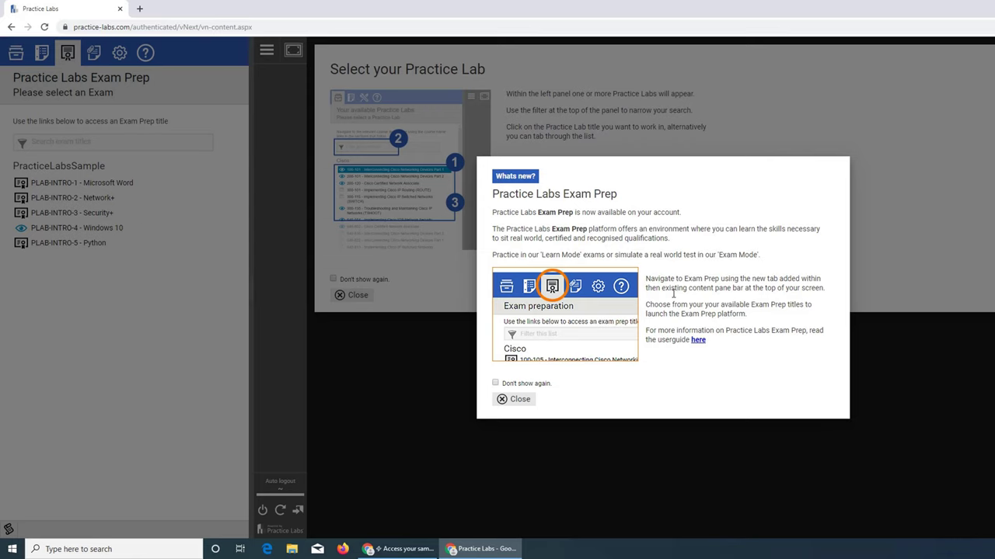
{"action": "left_click", "coordinate": [517, 399]}
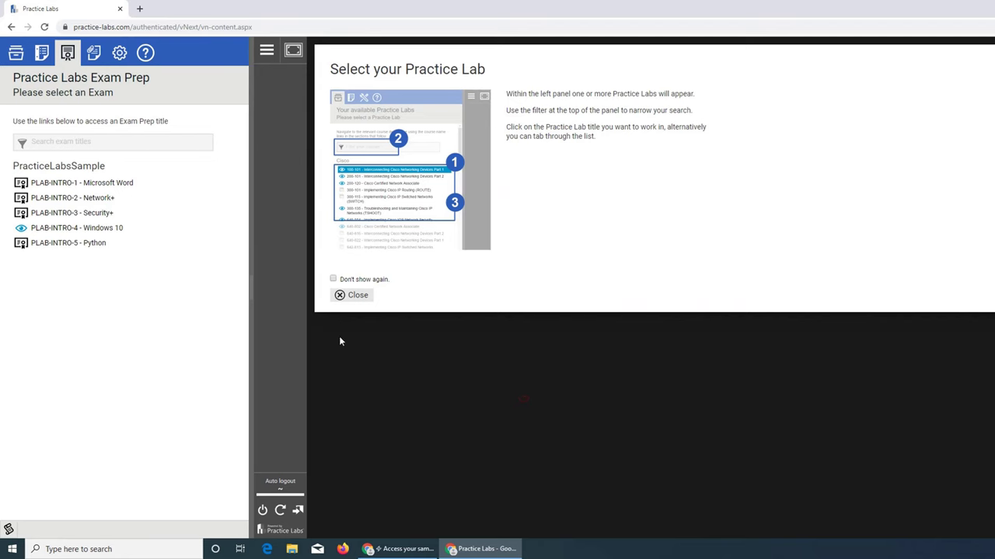
{"action": "left_click", "coordinate": [103, 229]}
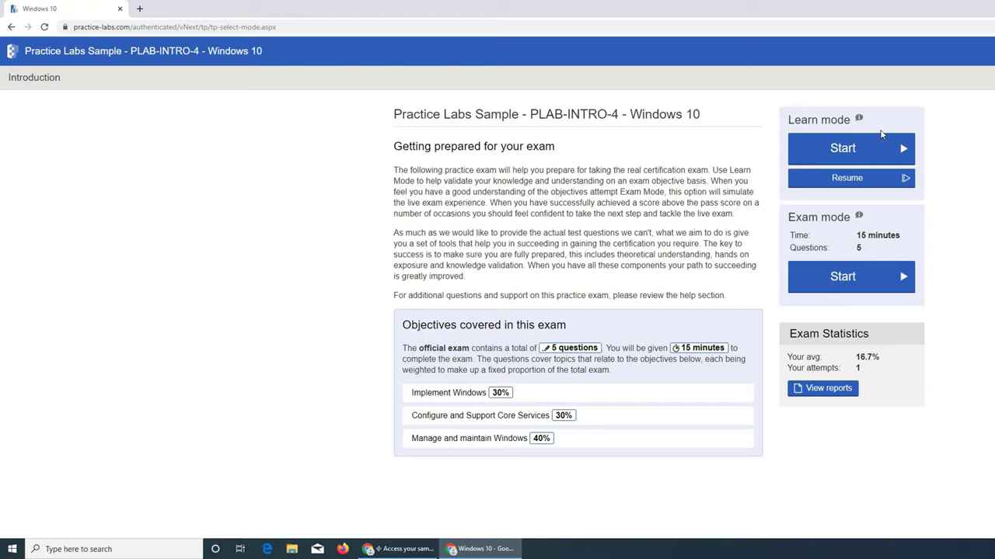
{"action": "left_click", "coordinate": [833, 154]}
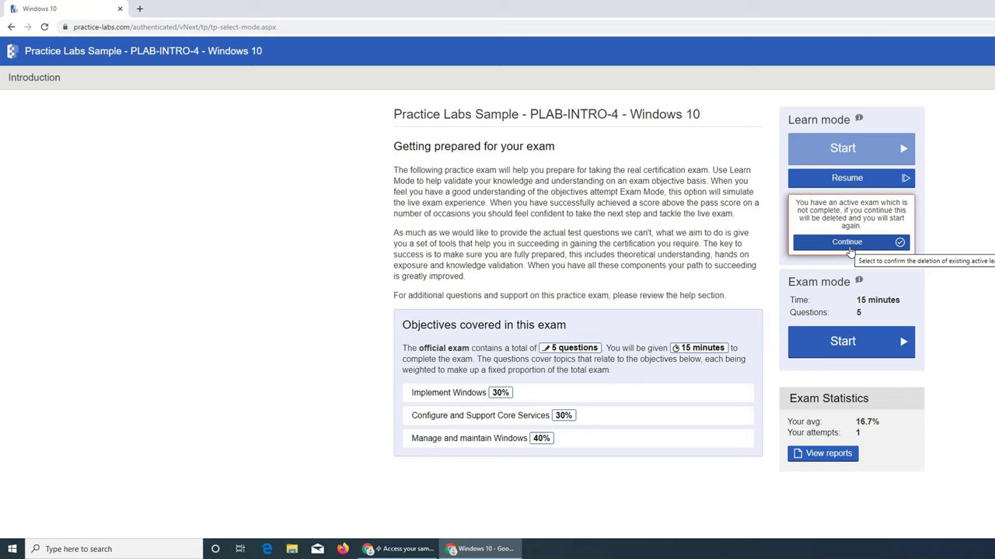
{"action": "left_click", "coordinate": [850, 247]}
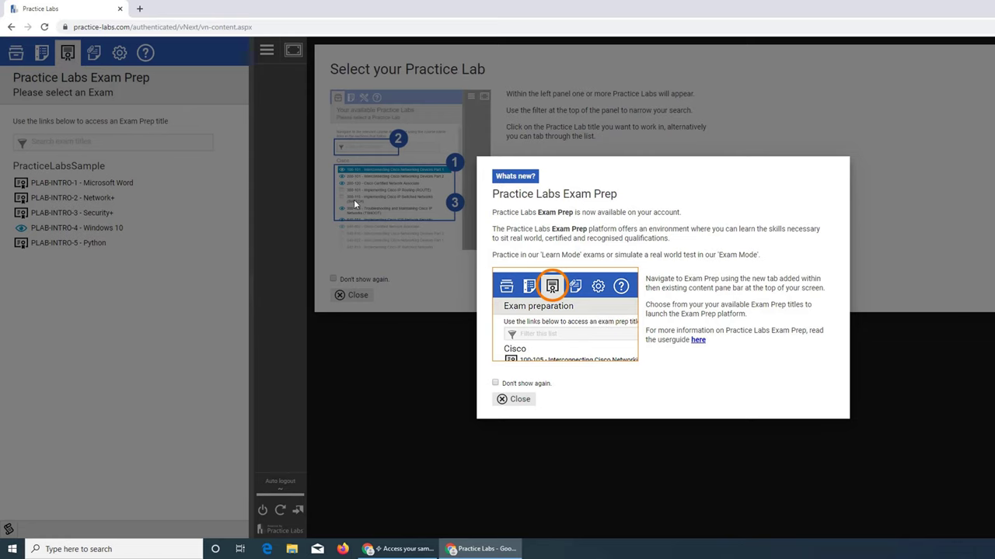
Open the PLAB-INTRO-4 - Windows 10 lab and go to Installing Windows 10's Introduction exercise
{"action": "left_click", "coordinate": [518, 399]}
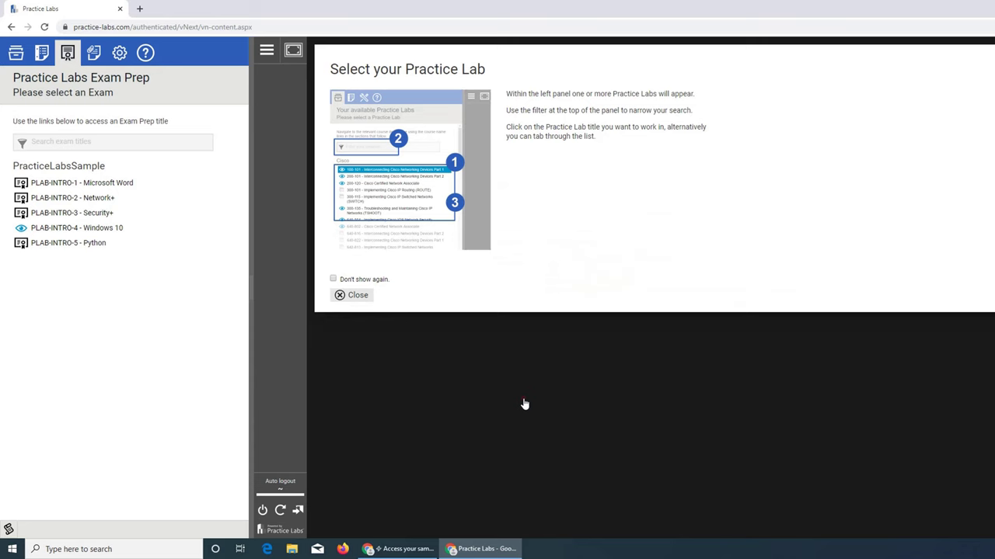
{"action": "left_click", "coordinate": [40, 56]}
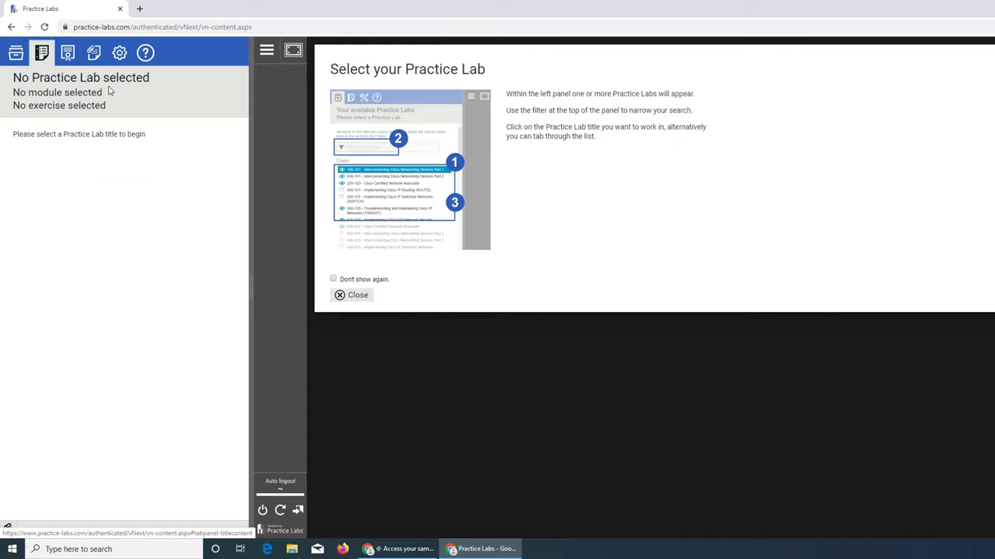
{"action": "left_click", "coordinate": [15, 53]}
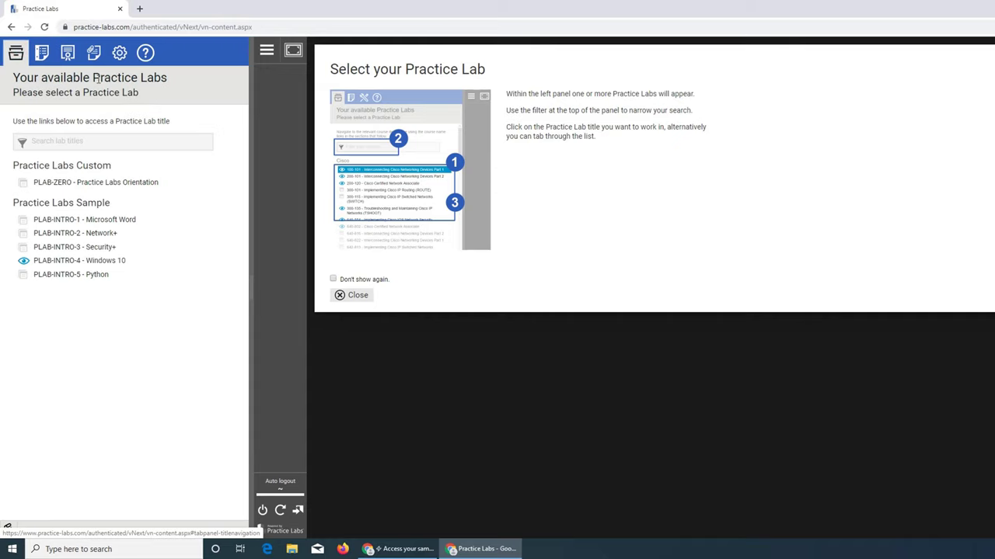
{"action": "left_click", "coordinate": [117, 262]}
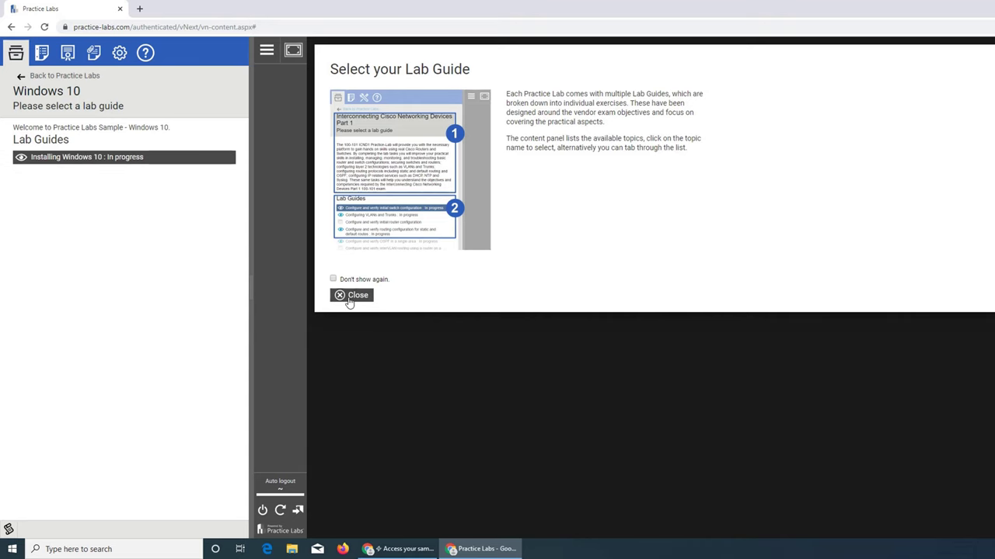
{"action": "left_click", "coordinate": [349, 300]}
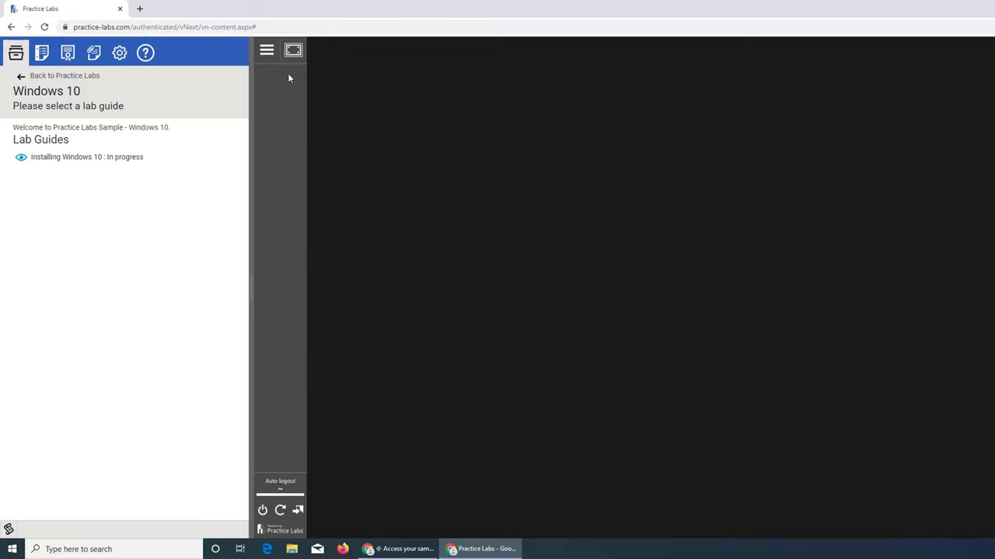
{"action": "left_click", "coordinate": [112, 158]}
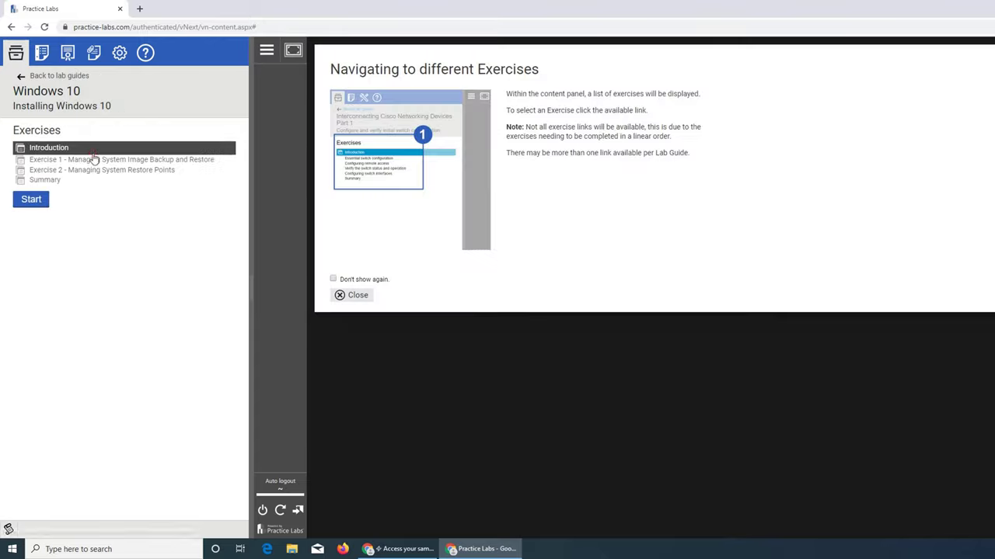
{"action": "left_click", "coordinate": [47, 147]}
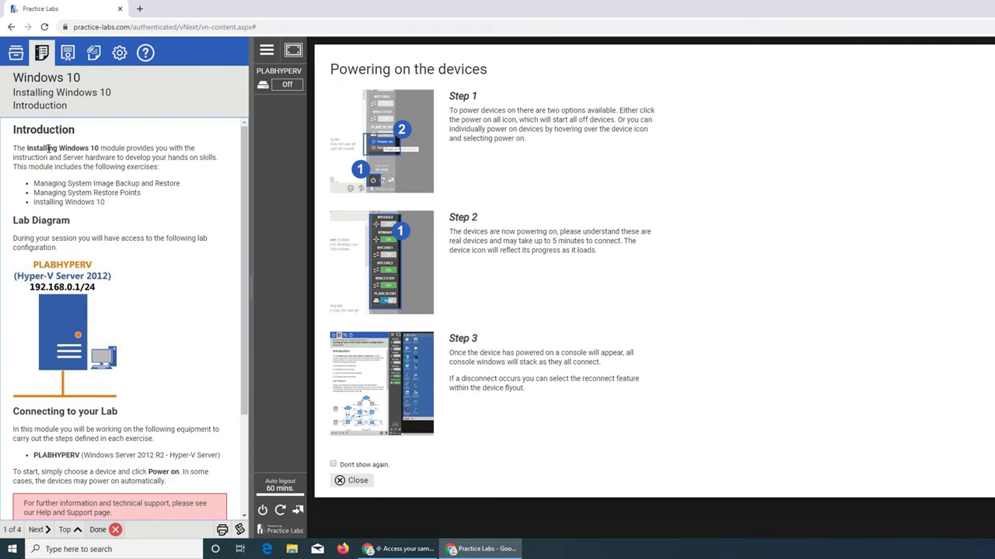
Choose Power on for the PLABHYPERV device and wait for its Server Manager console
{"action": "scroll", "coordinate": [78, 171], "scroll_direction": "down", "scroll_amount": 3}
{"action": "scroll", "coordinate": [106, 194], "scroll_direction": "up", "scroll_amount": 3}
{"action": "mouse_move", "coordinate": [280, 86]}
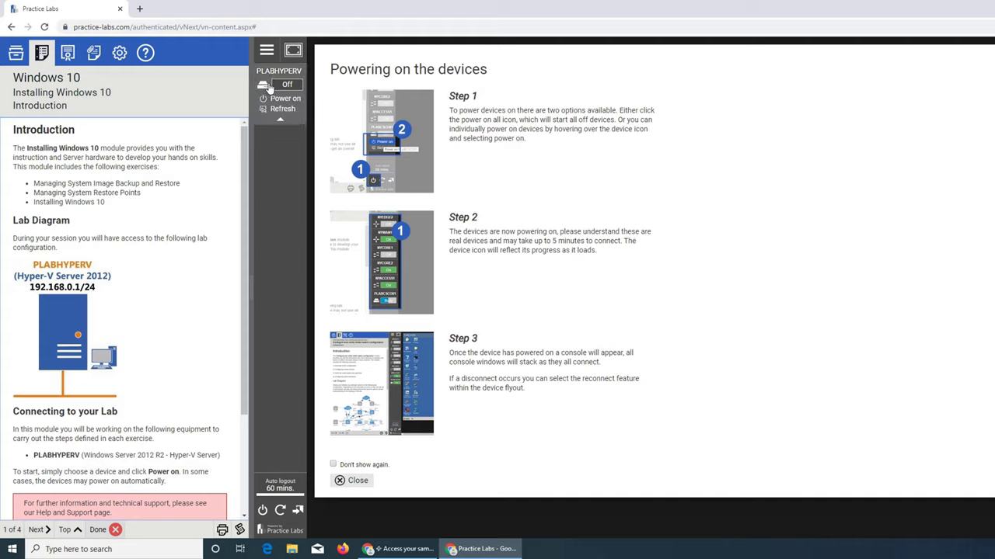
{"action": "left_click", "coordinate": [281, 99]}
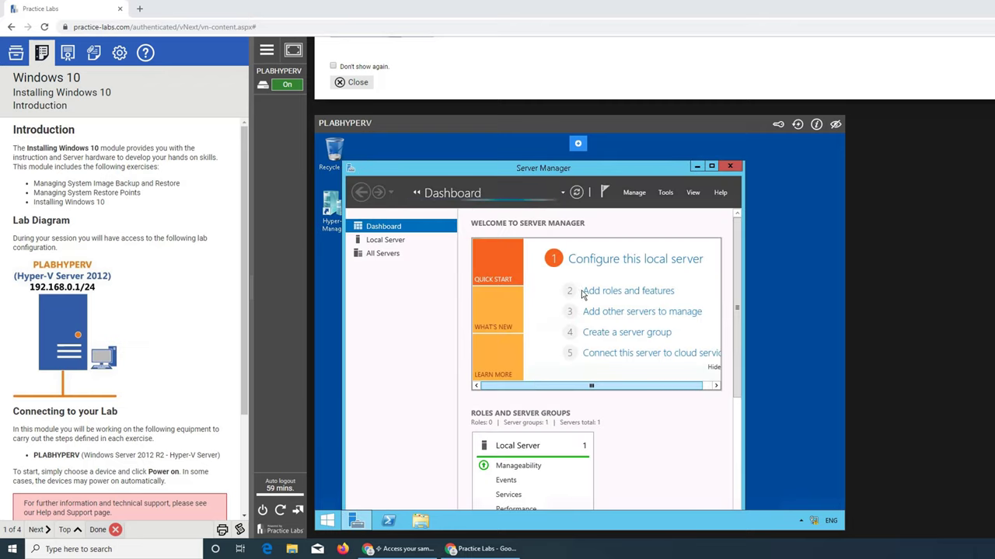
Minimise Server Manager on the PLABHYPERV remote desktop
{"action": "left_click", "coordinate": [698, 167]}
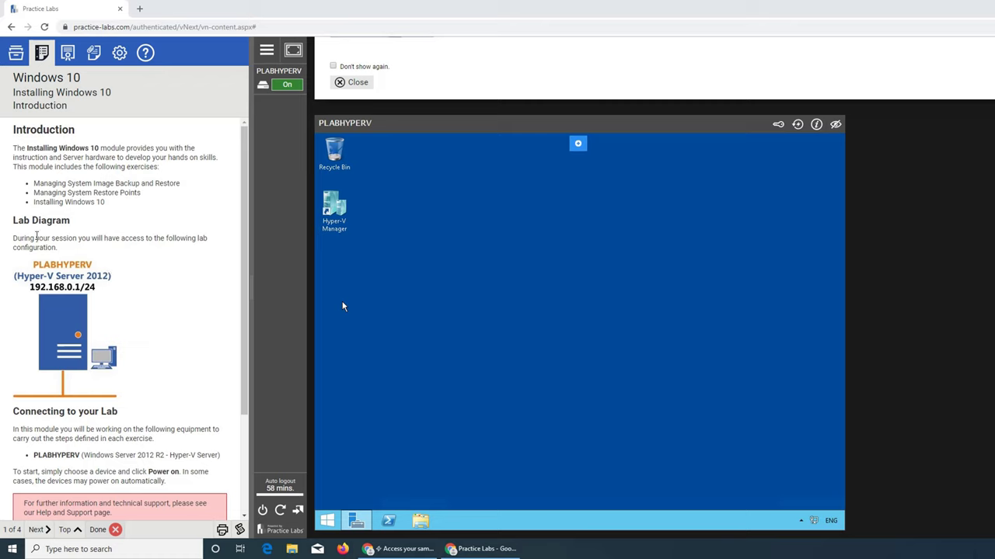
{"action": "scroll", "coordinate": [66, 342], "scroll_direction": "down", "scroll_amount": 1}
{"action": "scroll", "coordinate": [66, 342], "scroll_direction": "down", "scroll_amount": 2}
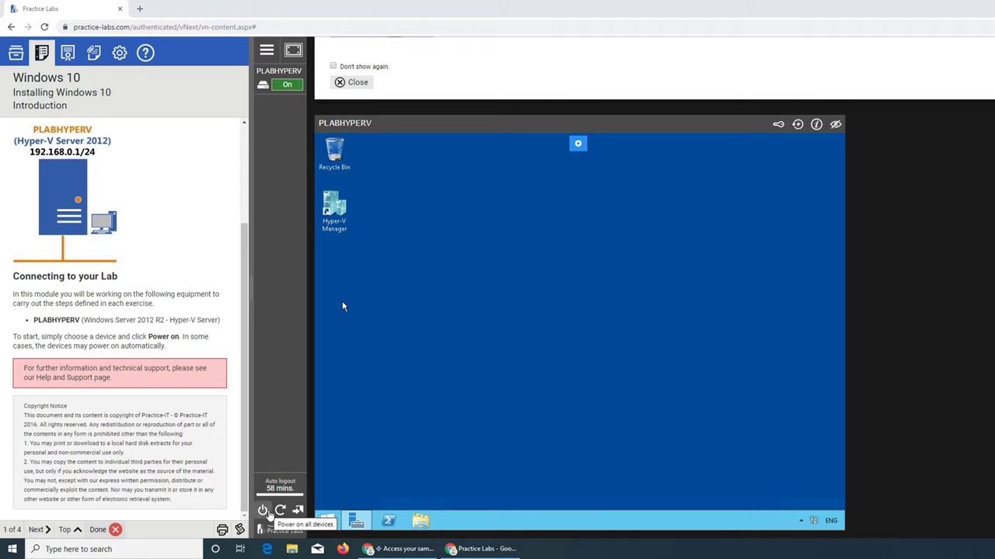
Check the PLABHYPERV power options, then advance the instructions to Exercise 1
{"action": "left_click", "coordinate": [272, 84]}
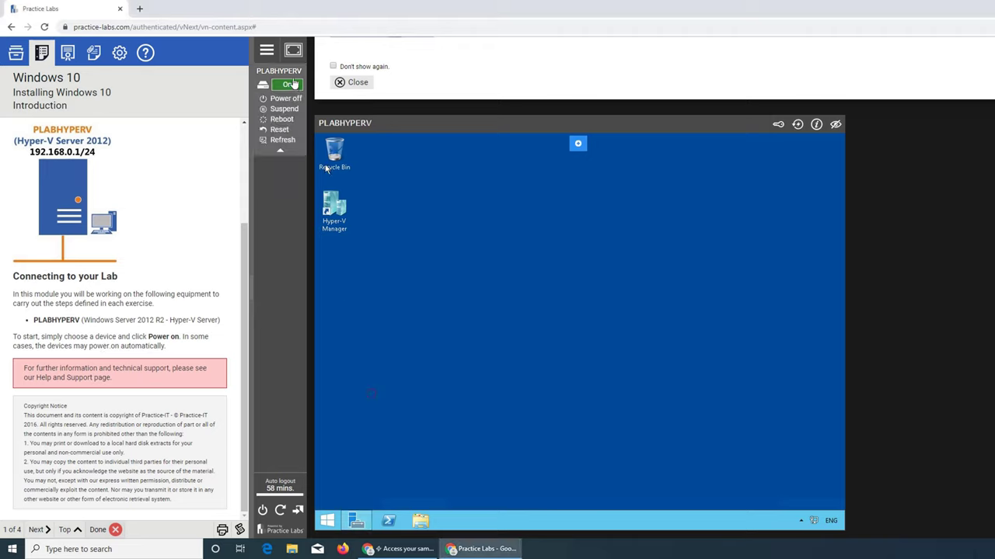
{"action": "left_click", "coordinate": [285, 154]}
{"action": "left_click", "coordinate": [274, 84]}
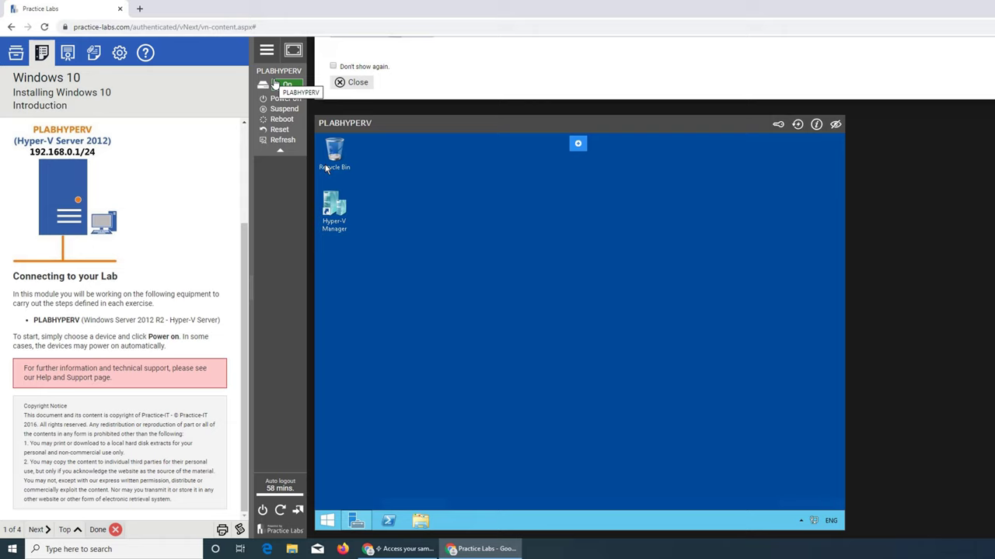
{"action": "scroll", "coordinate": [169, 279], "scroll_direction": "up", "scroll_amount": 3}
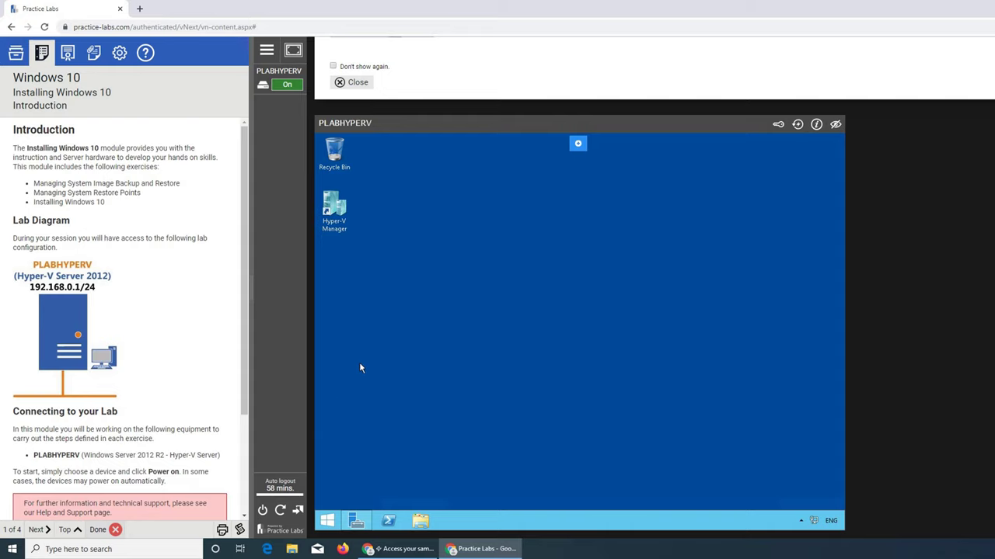
{"action": "left_click", "coordinate": [52, 529]}
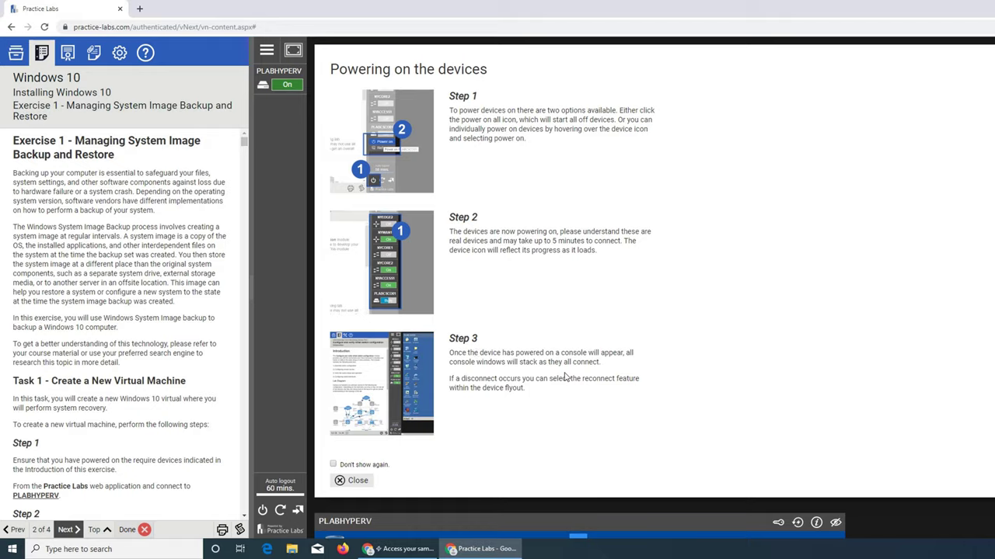
Close the Powering on the devices help and restore Server Manager from the PLABHYPERV taskbar
{"action": "left_click", "coordinate": [365, 480]}
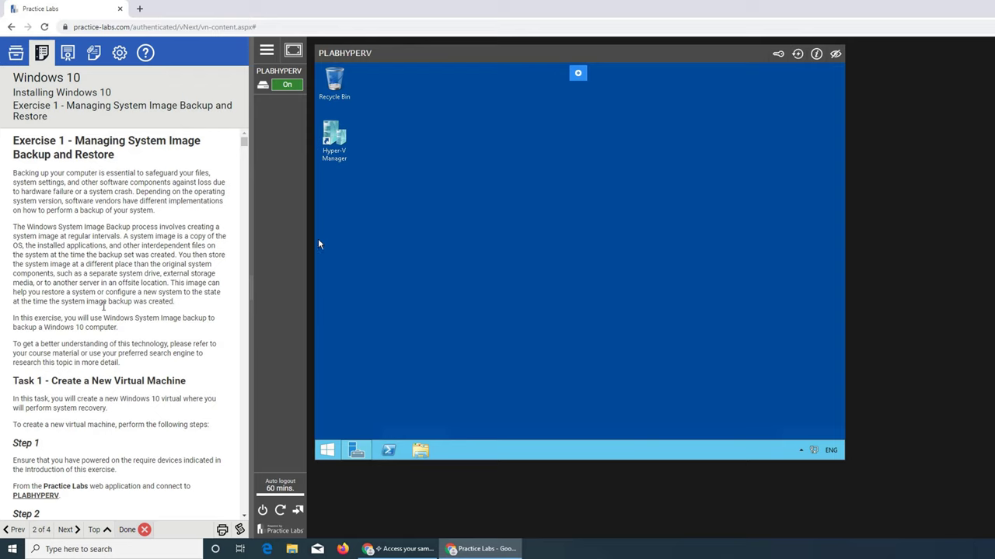
{"action": "scroll", "coordinate": [113, 316], "scroll_direction": "down", "scroll_amount": 3}
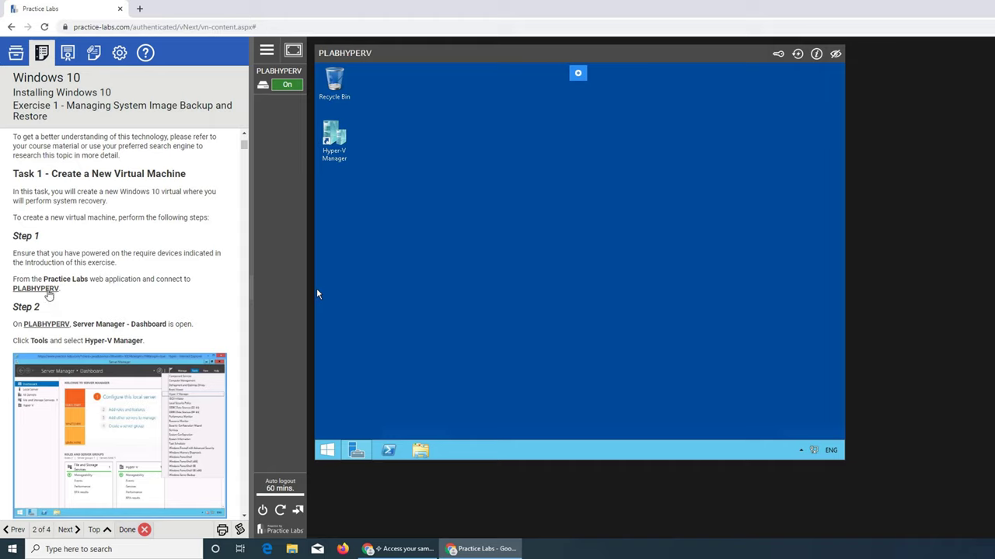
{"action": "left_click", "coordinate": [281, 84]}
{"action": "scroll", "coordinate": [171, 318], "scroll_direction": "down", "scroll_amount": 1}
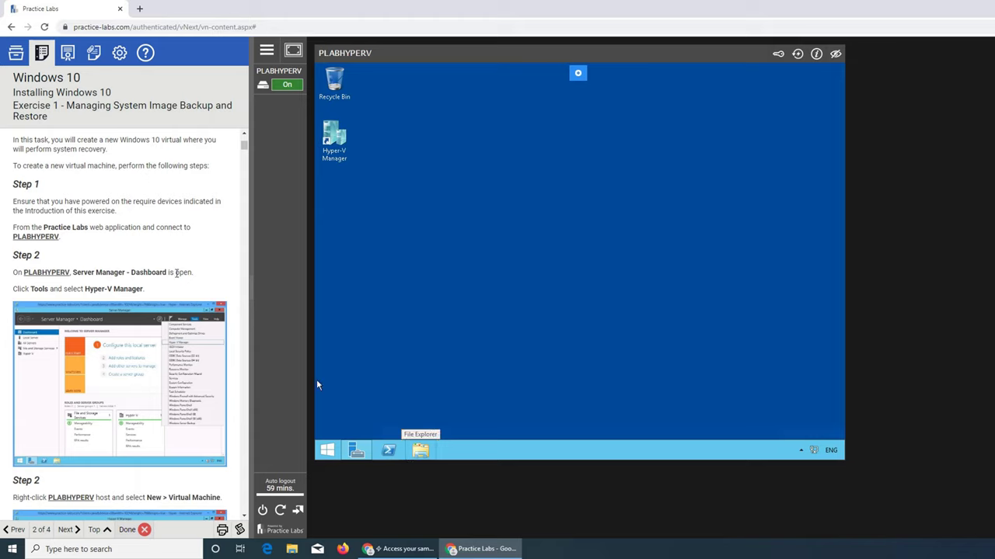
{"action": "left_click", "coordinate": [357, 455]}
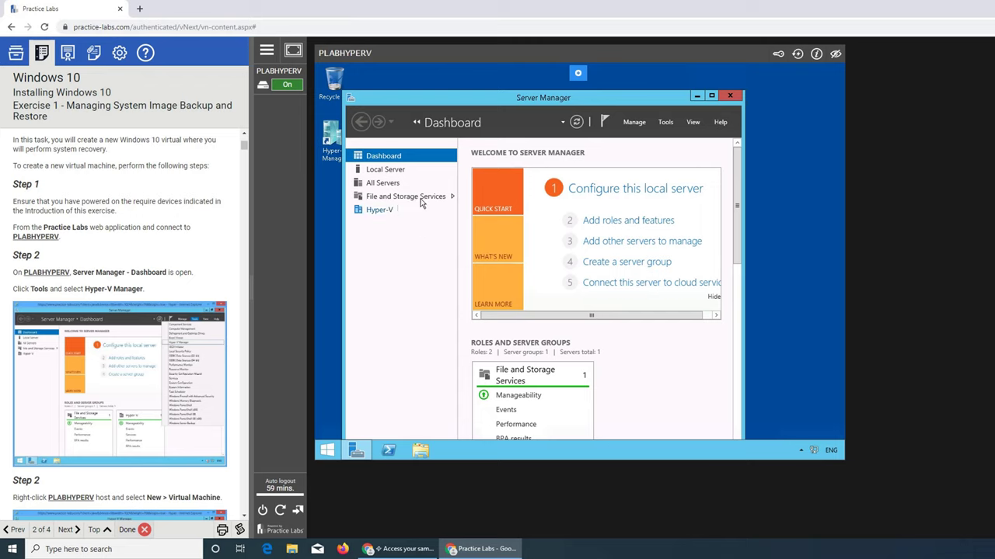
Launch Hyper-V Manager from Server Manager Tools and start New > Virtual Machine on PLABHYPERV
{"action": "left_click", "coordinate": [666, 123]}
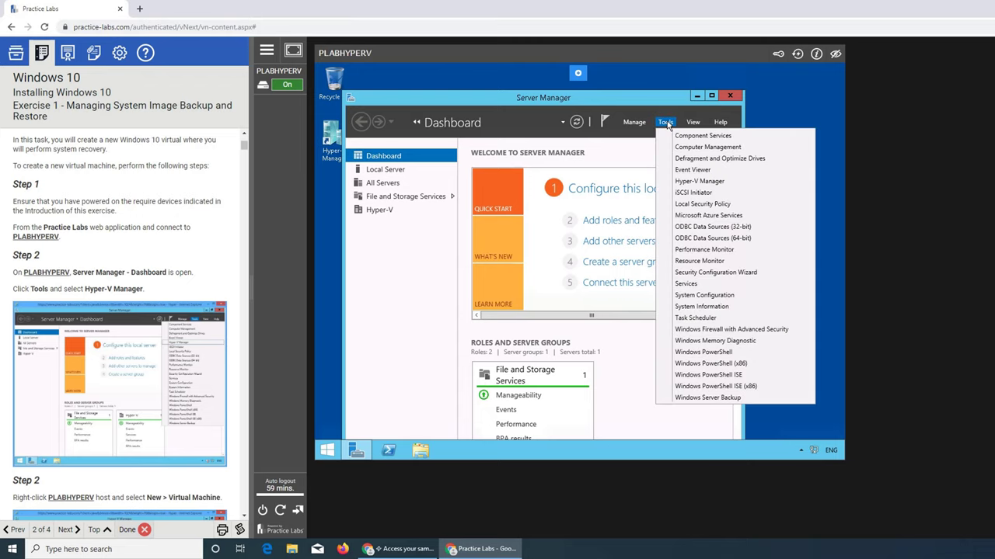
{"action": "left_click", "coordinate": [707, 183]}
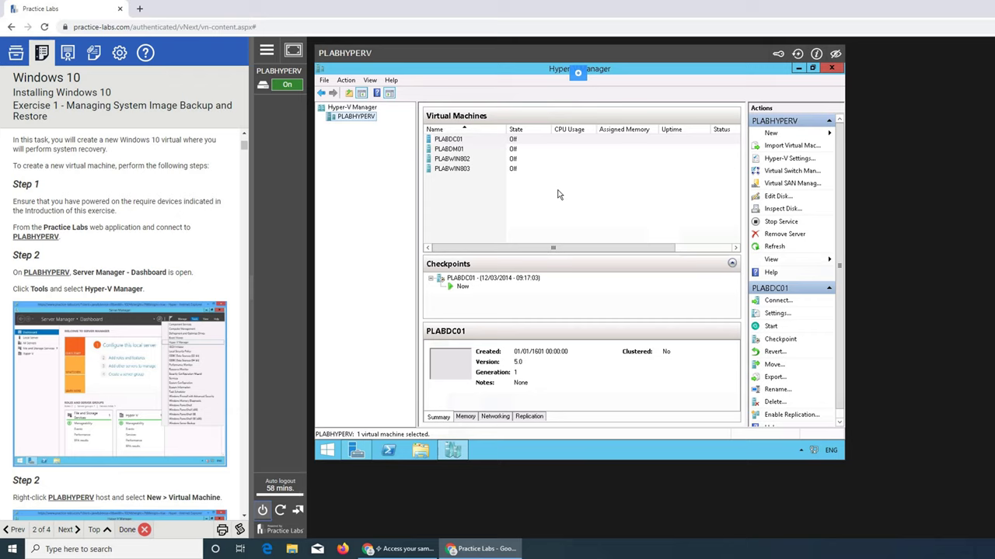
{"action": "mouse_move", "coordinate": [299, 109]}
{"action": "scroll", "coordinate": [132, 284], "scroll_direction": "down", "scroll_amount": 2}
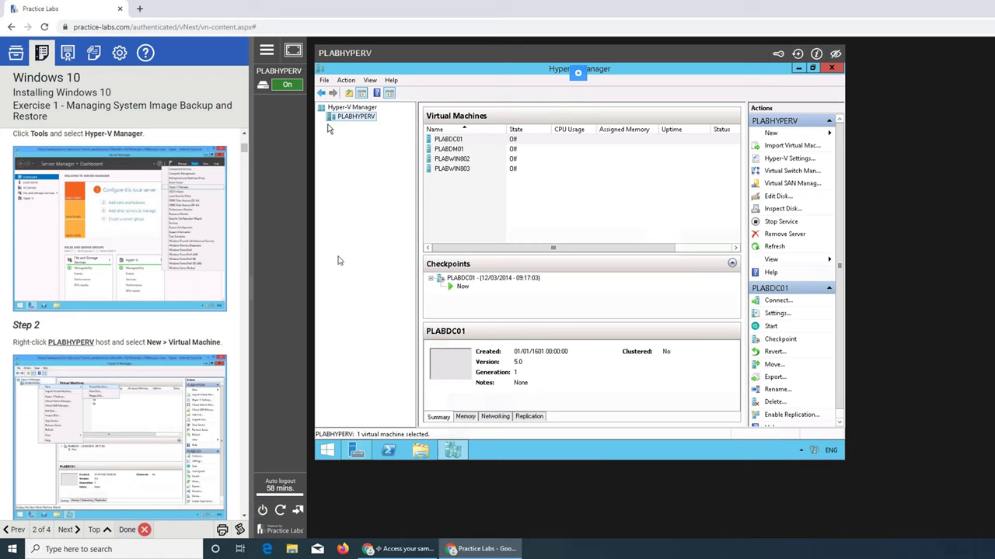
{"action": "right_click", "coordinate": [351, 121]}
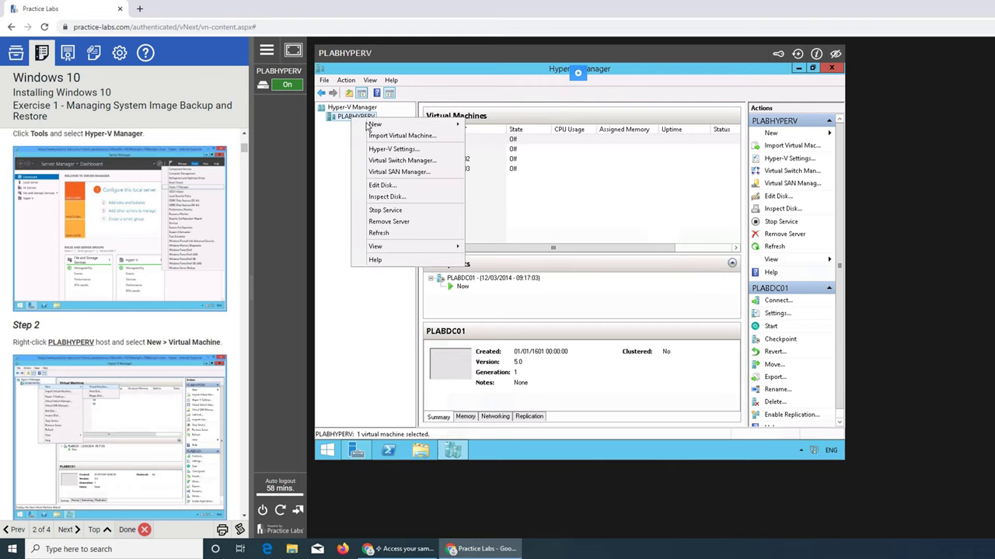
{"action": "mouse_move", "coordinate": [376, 125]}
{"action": "left_click", "coordinate": [497, 124]}
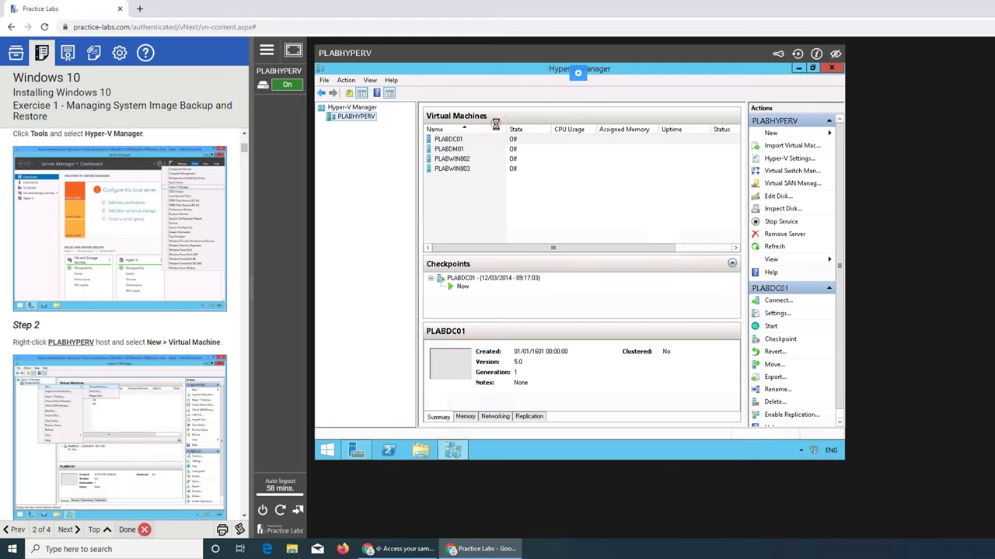
{"action": "scroll", "coordinate": [144, 400], "scroll_direction": "down", "scroll_amount": 2}
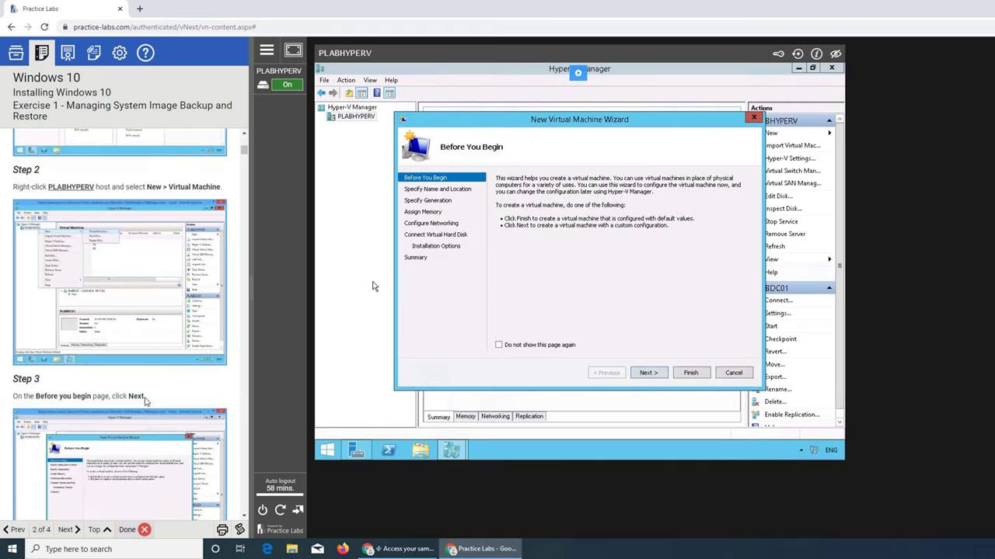
Move the New Virtual Machine Wizard from Before You Begin to Specify Name and Location
{"action": "scroll", "coordinate": [144, 400], "scroll_direction": "down", "scroll_amount": 1}
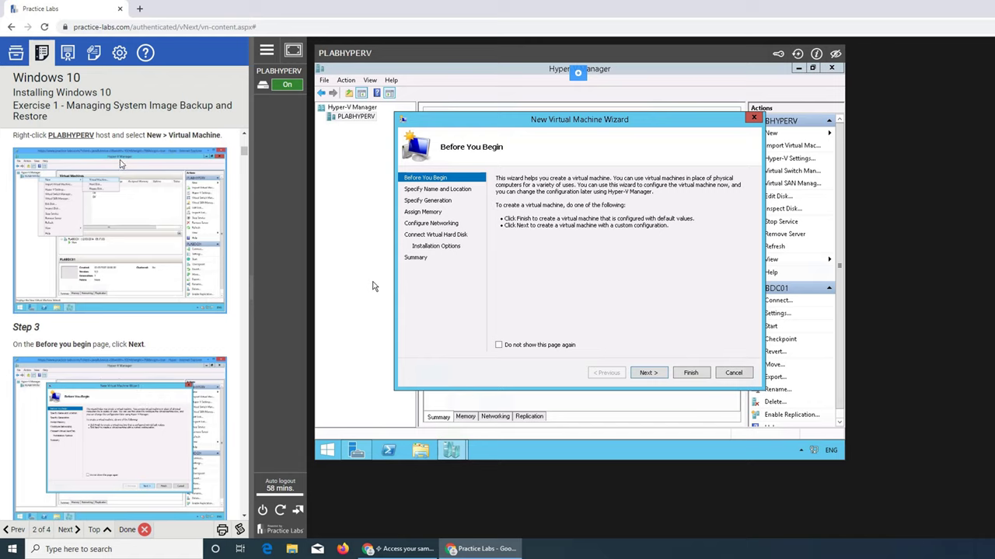
{"action": "scroll", "coordinate": [97, 314], "scroll_direction": "down", "scroll_amount": 2}
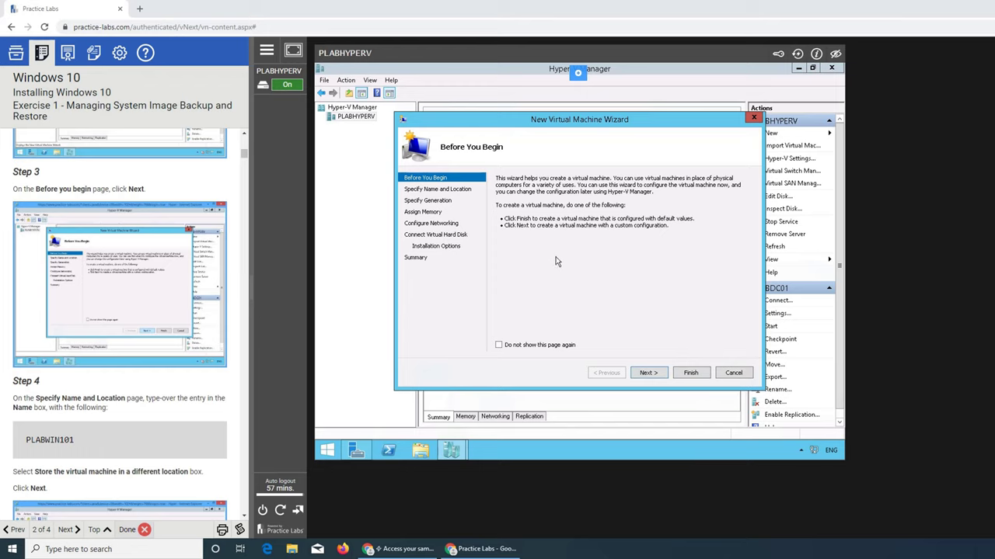
{"action": "left_click", "coordinate": [653, 374]}
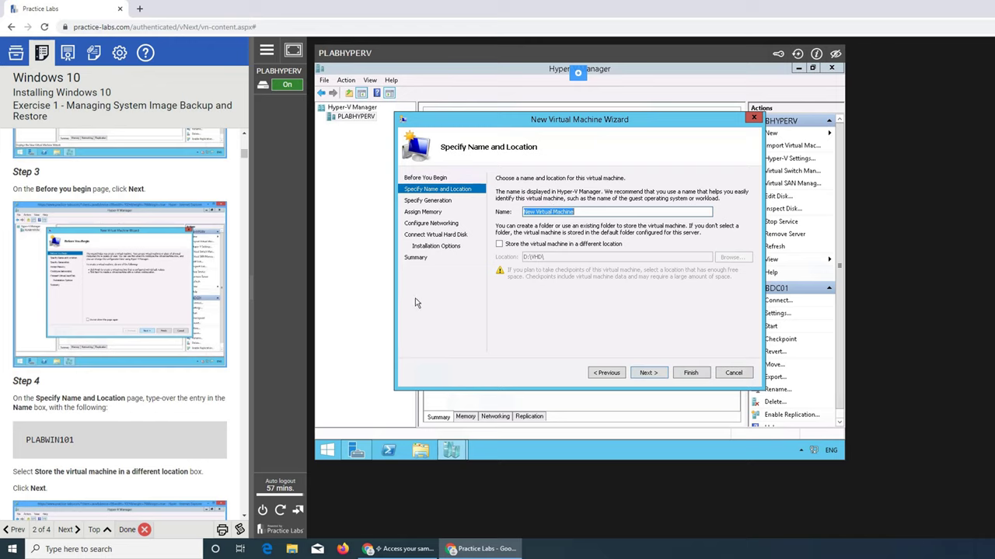
Name the new virtual machine PLABWIN101
{"action": "type", "text": "windows 10"}
{"action": "left_click", "coordinate": [648, 370]}
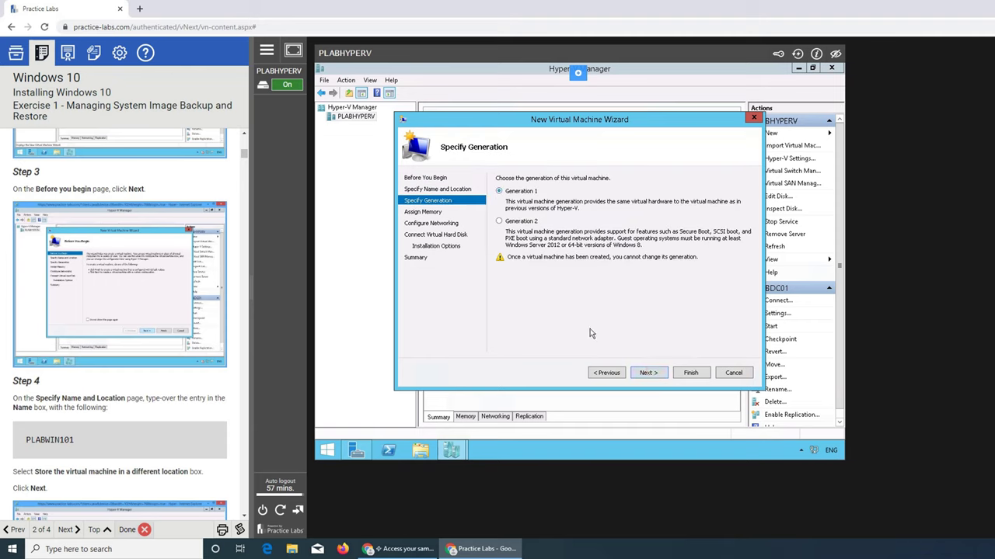
{"action": "left_click", "coordinate": [649, 372]}
{"action": "scroll", "coordinate": [247, 360], "scroll_direction": "down", "scroll_amount": 3}
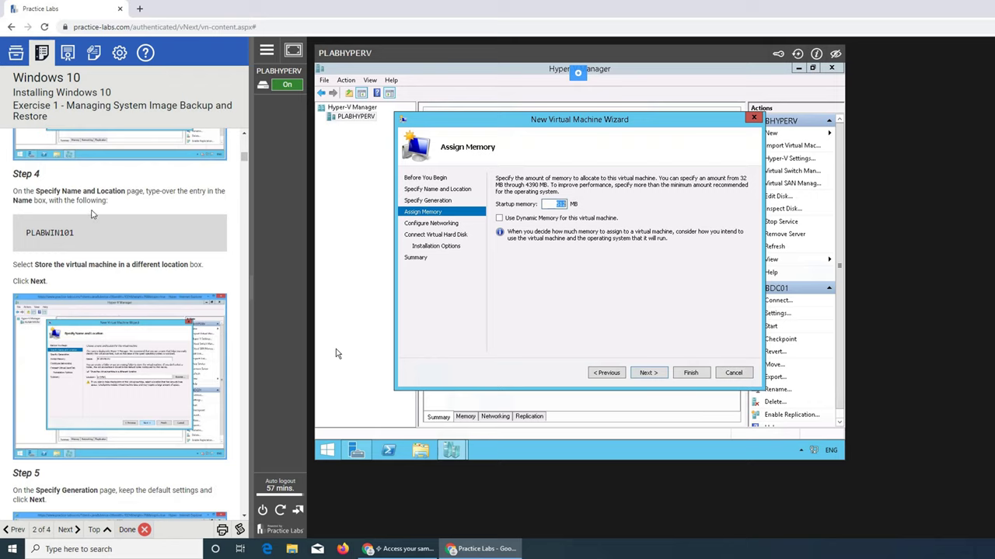
{"action": "left_click", "coordinate": [607, 373]}
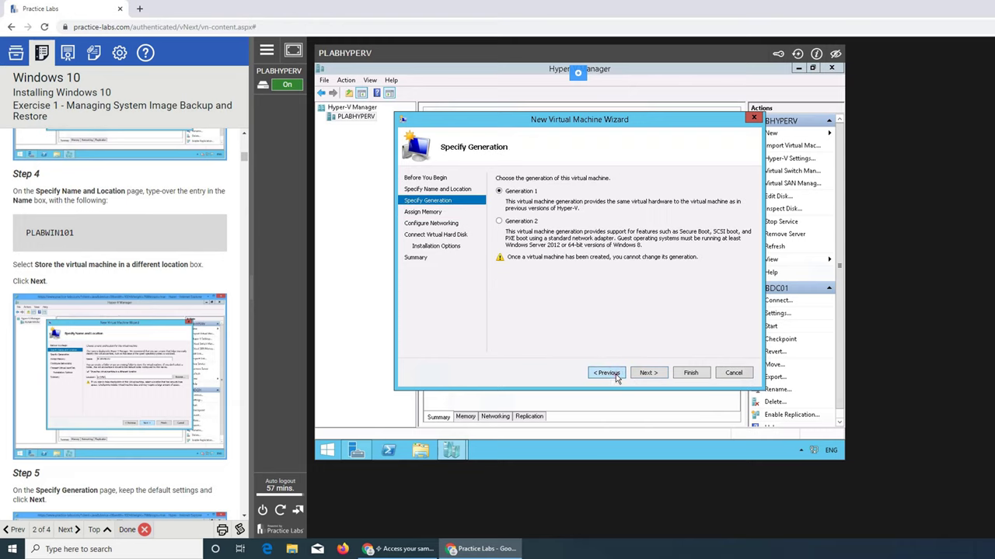
{"action": "left_click", "coordinate": [607, 373]}
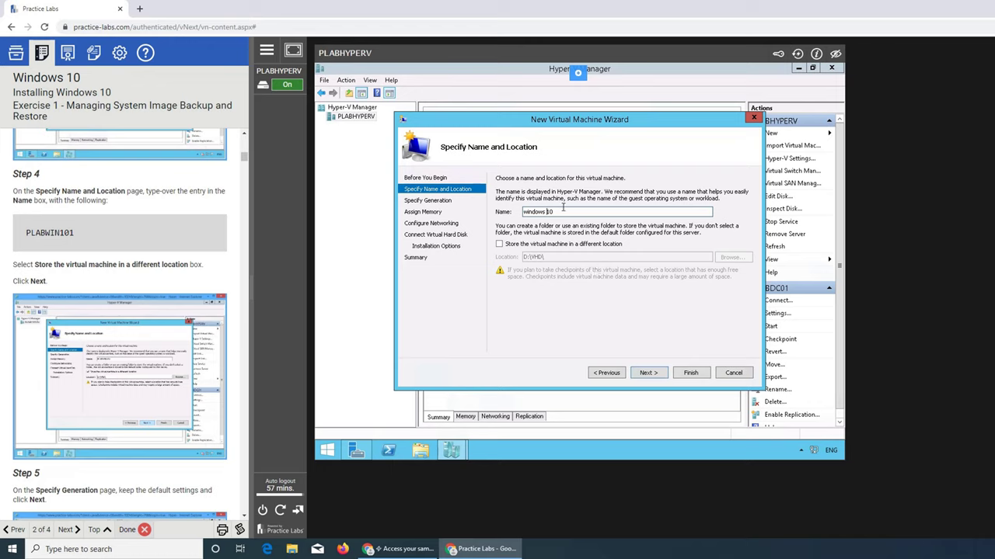
{"action": "left_click_drag", "start_coordinate": [561, 211], "coordinate": [510, 213]}
{"action": "type", "text": "PLABWIN101"}
{"action": "left_click", "coordinate": [647, 373]}
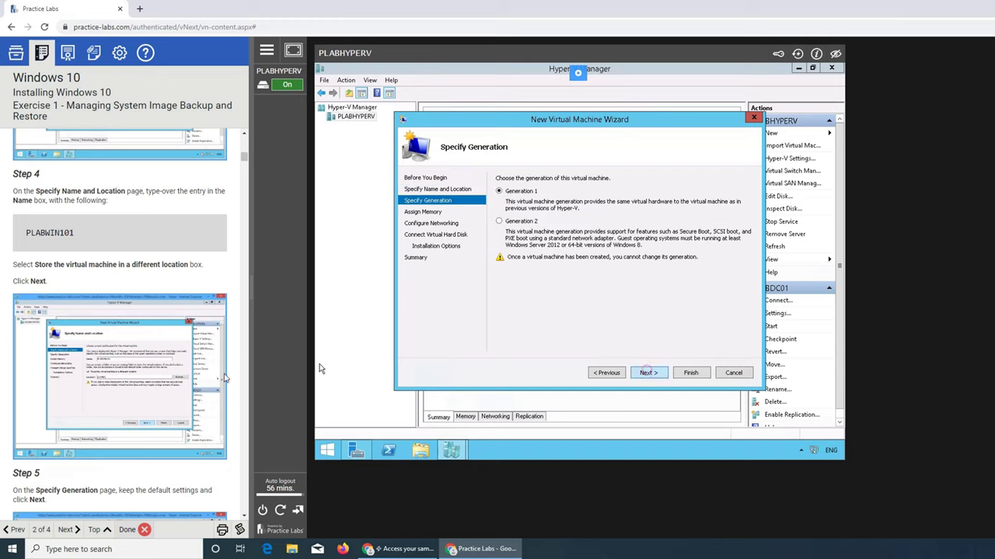
Keep Generation 1, set startup memory to 1024 MB, and pick the PLAB-Private connection
{"action": "scroll", "coordinate": [109, 310], "scroll_direction": "down", "scroll_amount": 3}
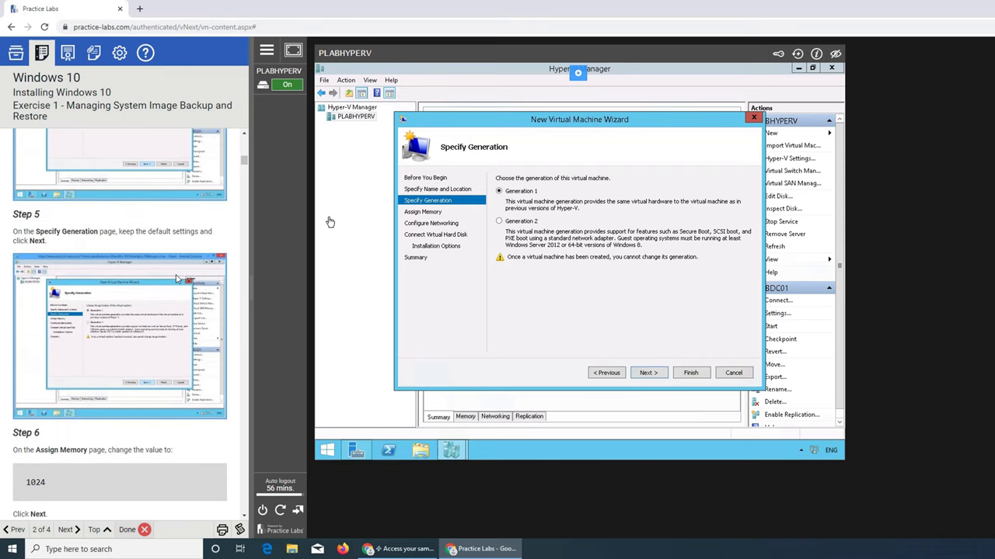
{"action": "left_click", "coordinate": [650, 373]}
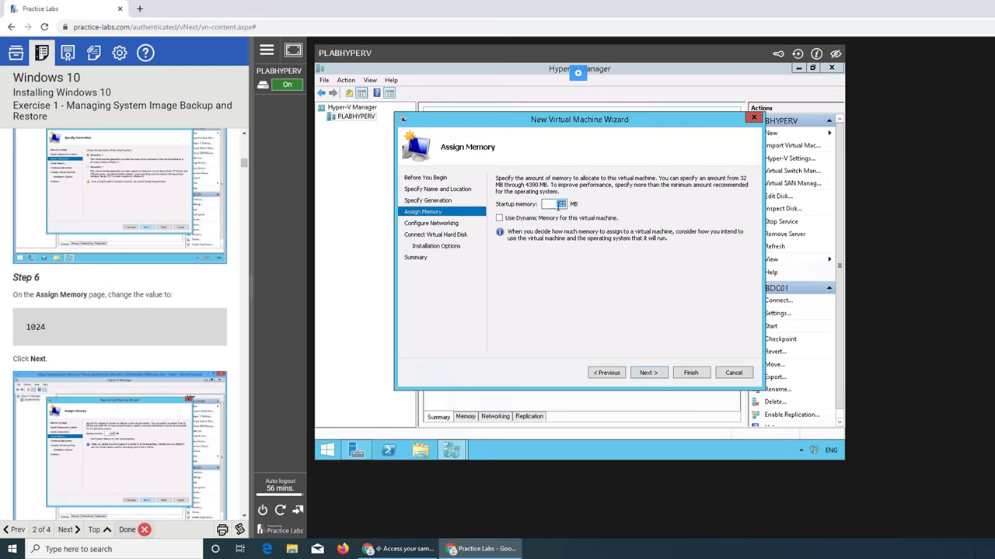
{"action": "type", "text": "1024"}
{"action": "left_click", "coordinate": [657, 375]}
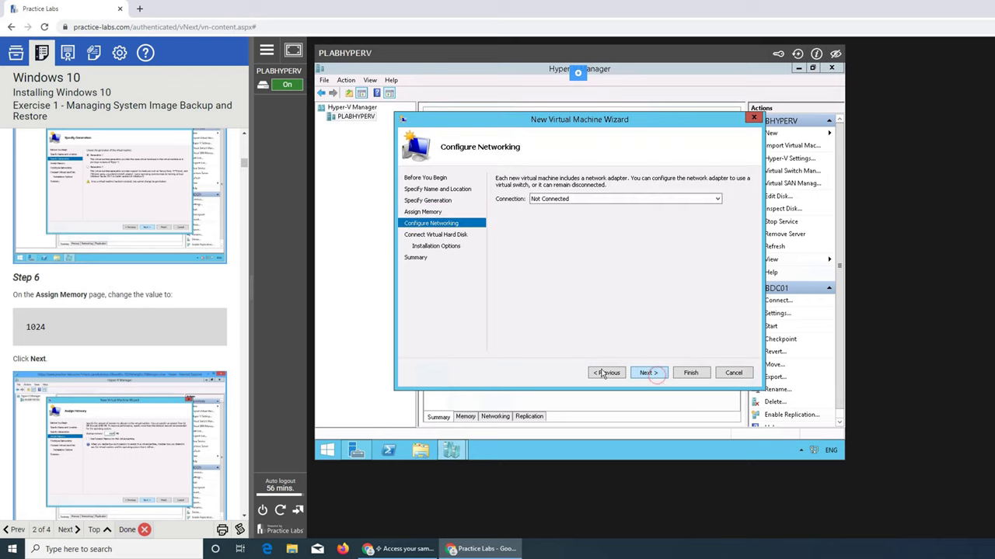
{"action": "left_click", "coordinate": [614, 199]}
{"action": "left_click", "coordinate": [560, 217]}
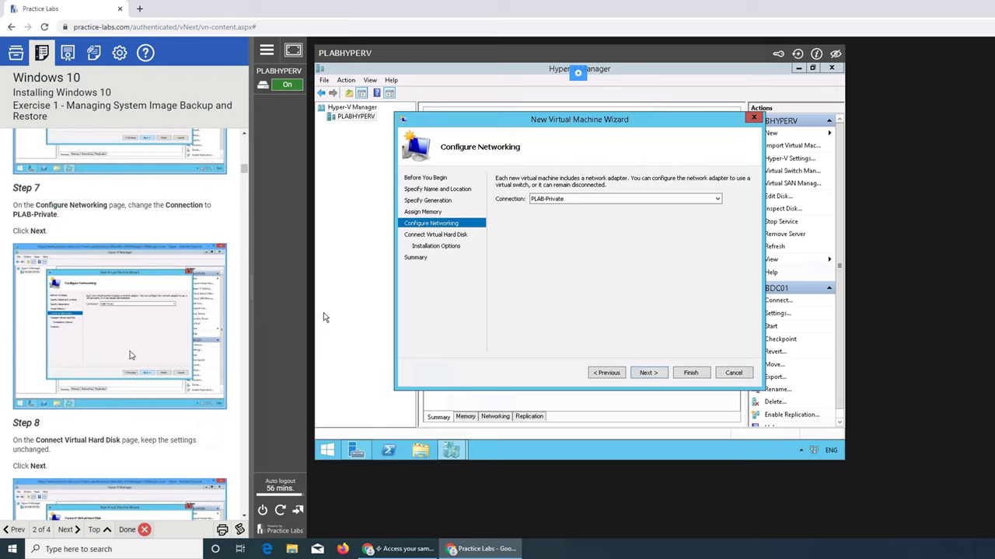
Choose PLAB-Private from the Configure Networking Connection dropdown
{"action": "left_click", "coordinate": [715, 199]}
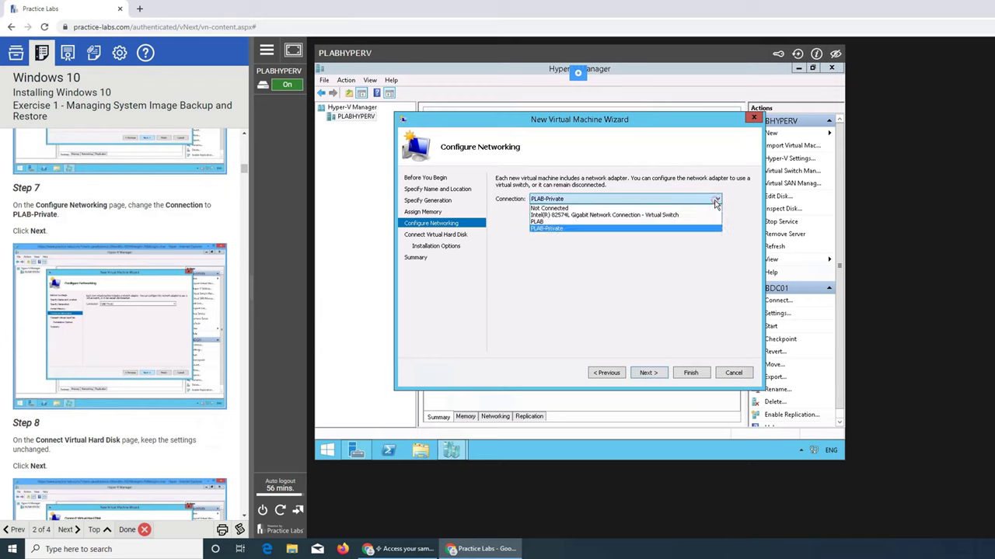
{"action": "left_click", "coordinate": [578, 229]}
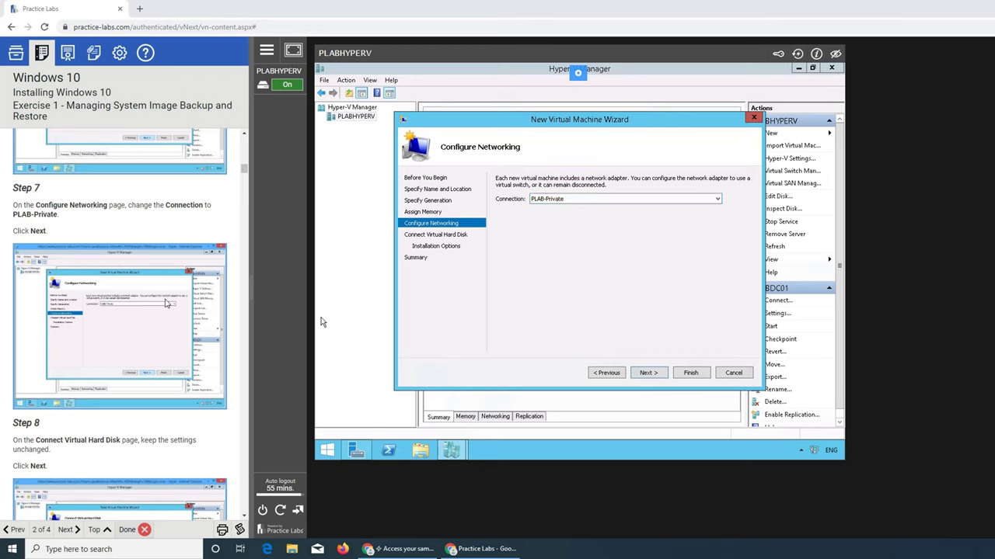
{"action": "scroll", "coordinate": [167, 311], "scroll_direction": "down", "scroll_amount": 1}
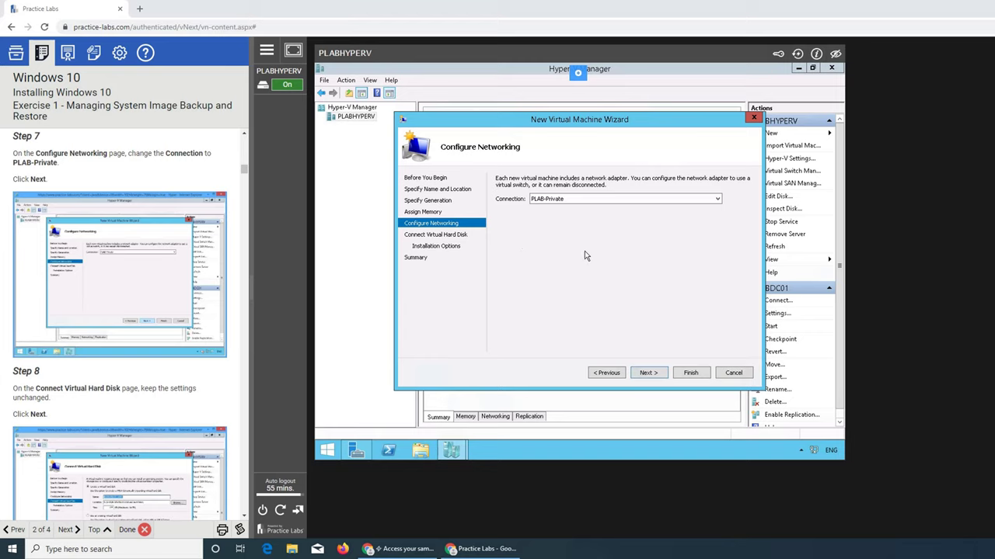
{"action": "scroll", "coordinate": [200, 331], "scroll_direction": "down", "scroll_amount": 3}
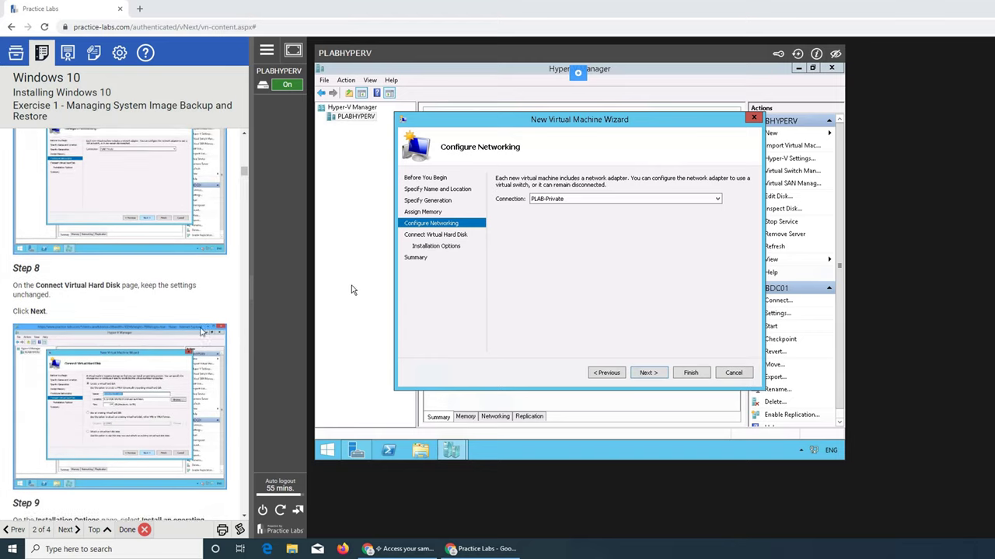
Keep the default dynamically expanding virtual hard disk
{"action": "left_click", "coordinate": [657, 375]}
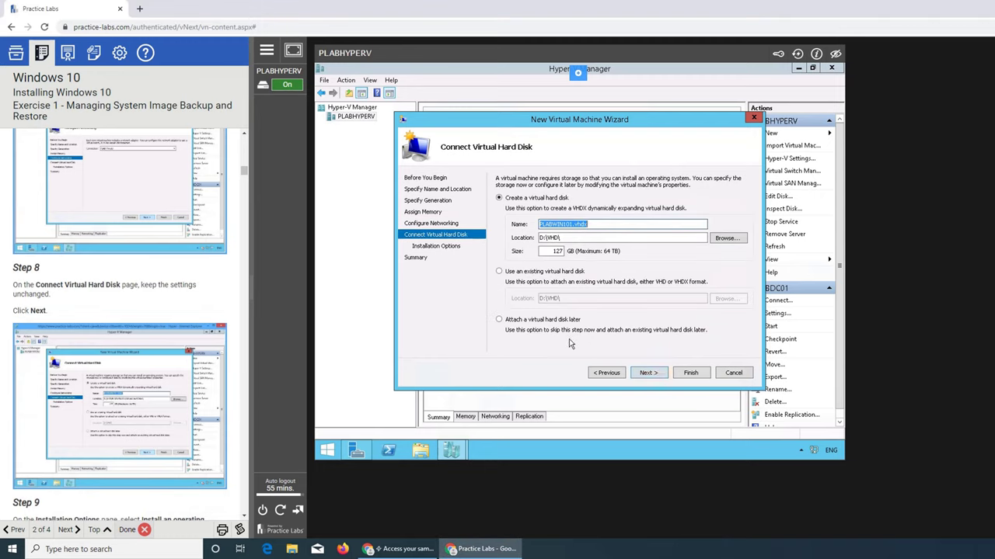
{"action": "left_click", "coordinate": [576, 224]}
{"action": "scroll", "coordinate": [249, 298], "scroll_direction": "down", "scroll_amount": 3}
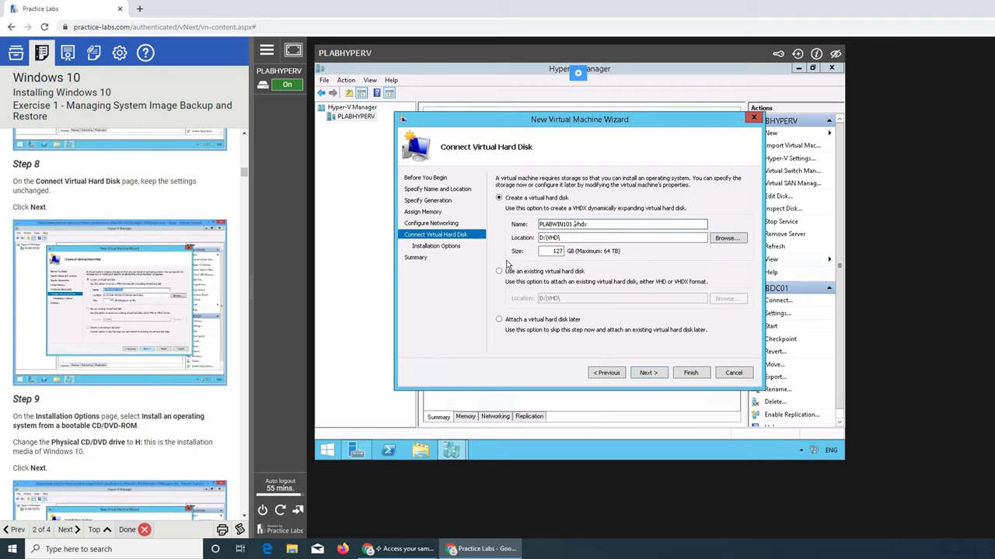
{"action": "left_click", "coordinate": [648, 373]}
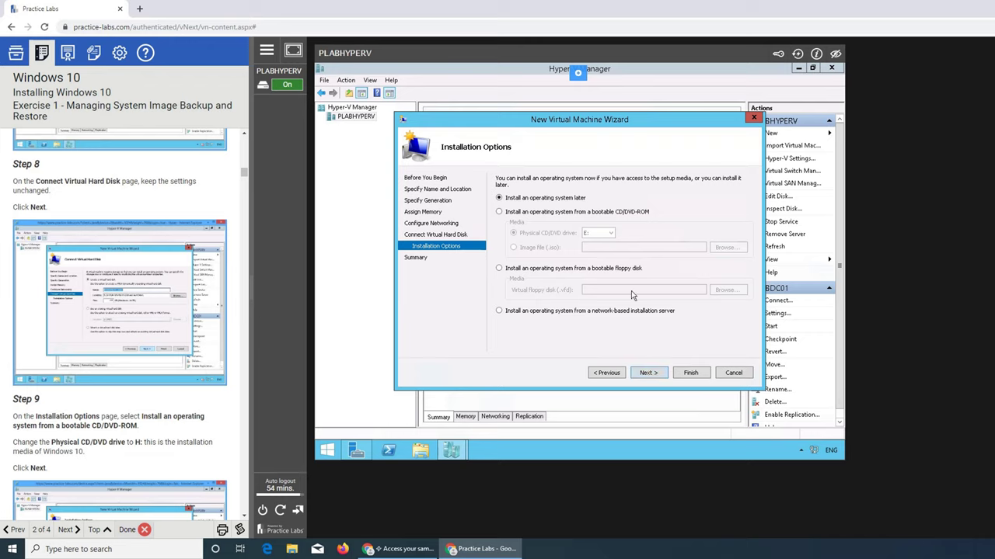
Install from bootable CD/DVD on physical drive H: and reach the wizard's summary
{"action": "left_click", "coordinate": [531, 216]}
{"action": "scroll", "coordinate": [240, 353], "scroll_direction": "down", "scroll_amount": 2}
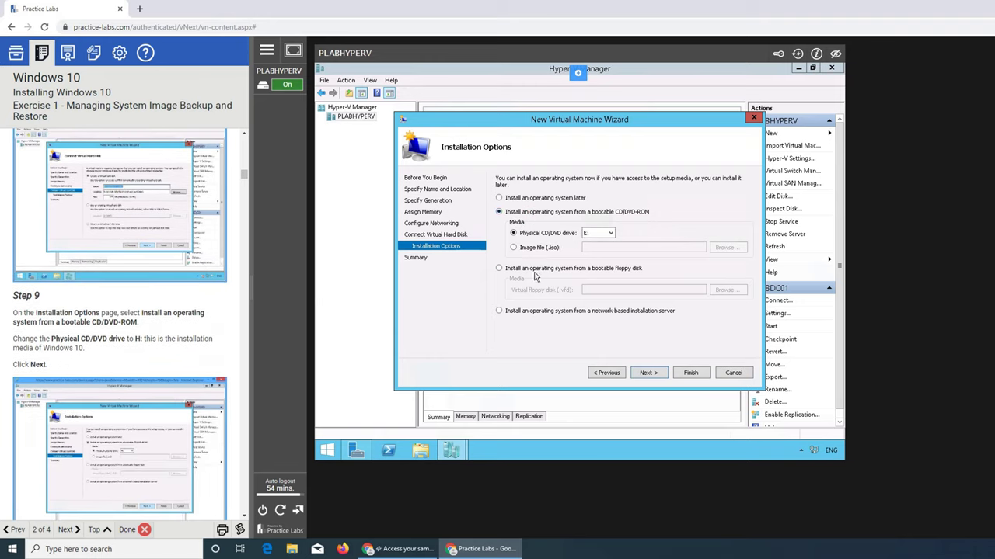
{"action": "left_click", "coordinate": [610, 233]}
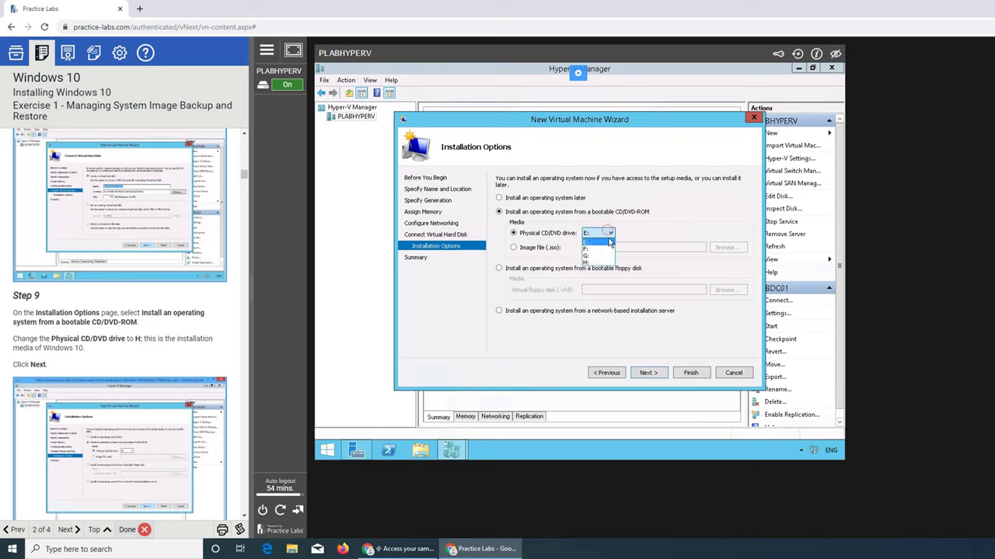
{"action": "left_click", "coordinate": [588, 263]}
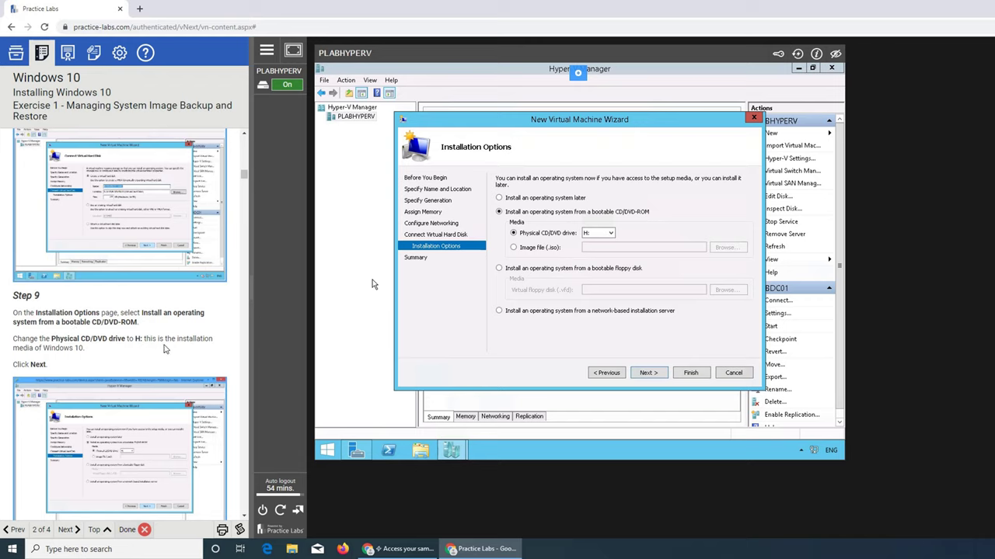
{"action": "scroll", "coordinate": [163, 345], "scroll_direction": "down", "scroll_amount": 2}
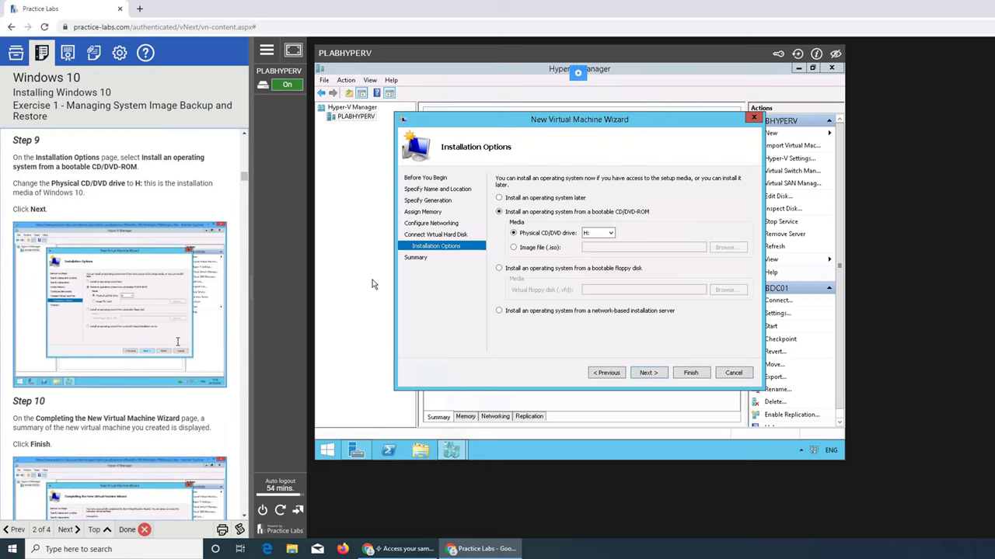
{"action": "left_click", "coordinate": [651, 371]}
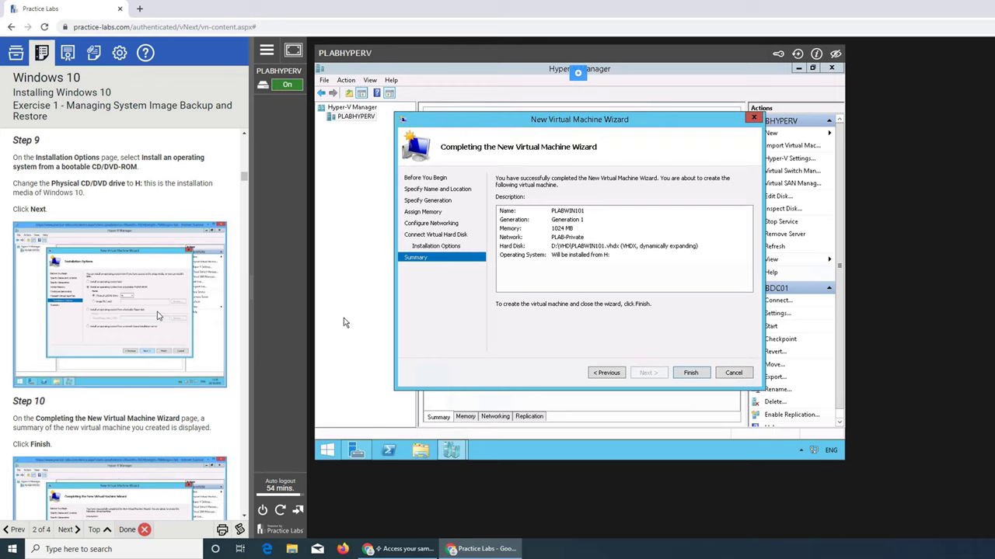
Go back to Installation Options, pick Image file (.iso), then cancel browsing without choosing a file
{"action": "scroll", "coordinate": [157, 315], "scroll_direction": "down", "scroll_amount": 1}
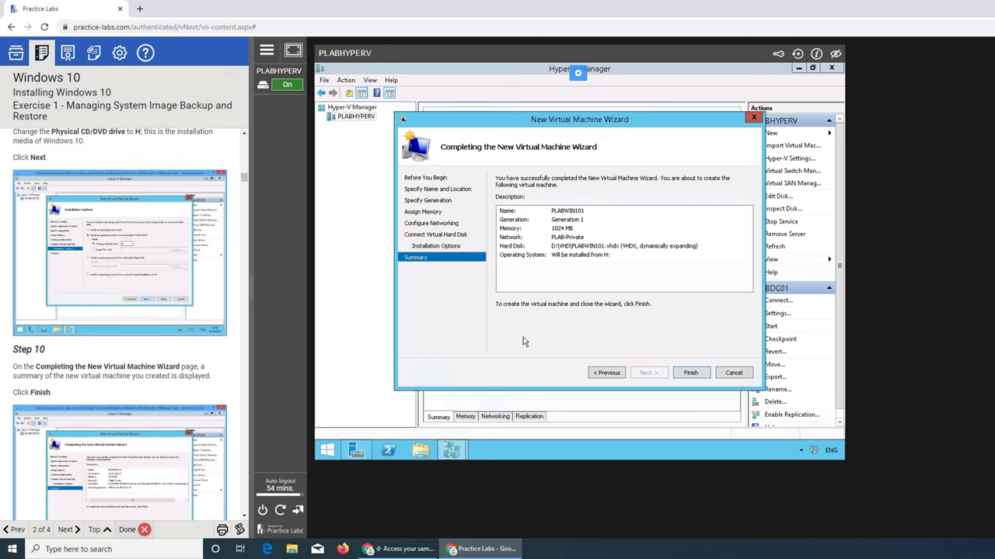
{"action": "left_click", "coordinate": [609, 374]}
{"action": "left_click", "coordinate": [609, 374]}
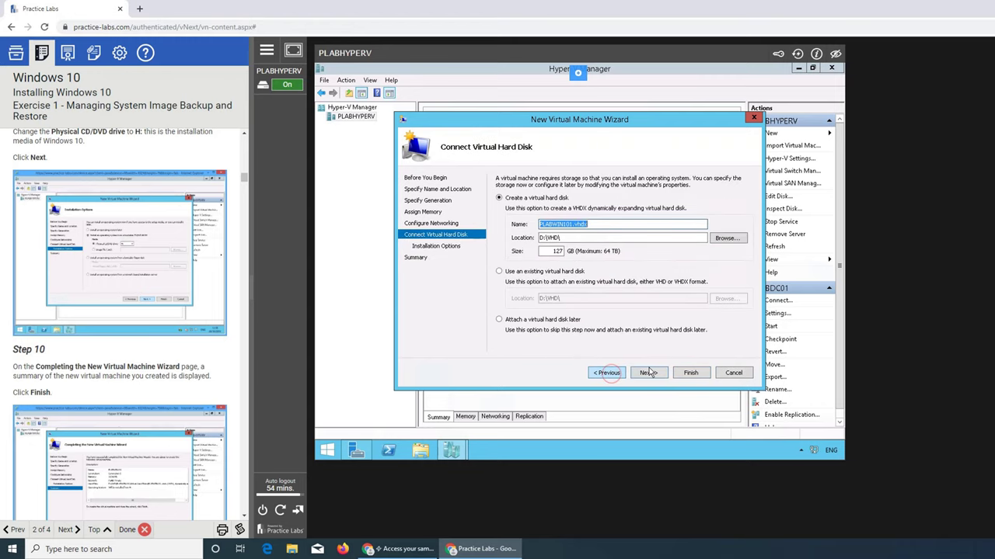
{"action": "left_click", "coordinate": [648, 373]}
{"action": "left_click", "coordinate": [530, 249]}
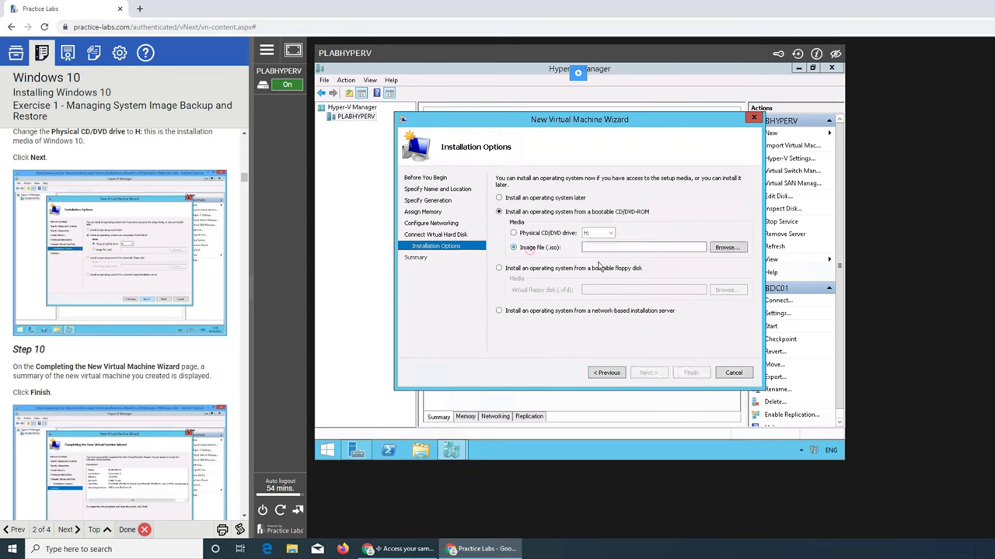
{"action": "left_click", "coordinate": [729, 248]}
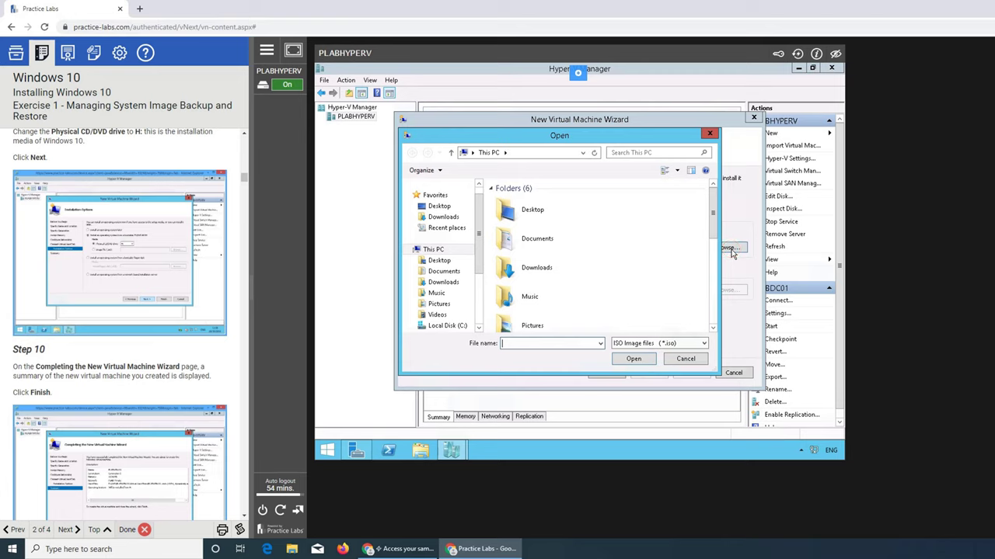
{"action": "left_click_drag", "start_coordinate": [712, 208], "coordinate": [724, 317]}
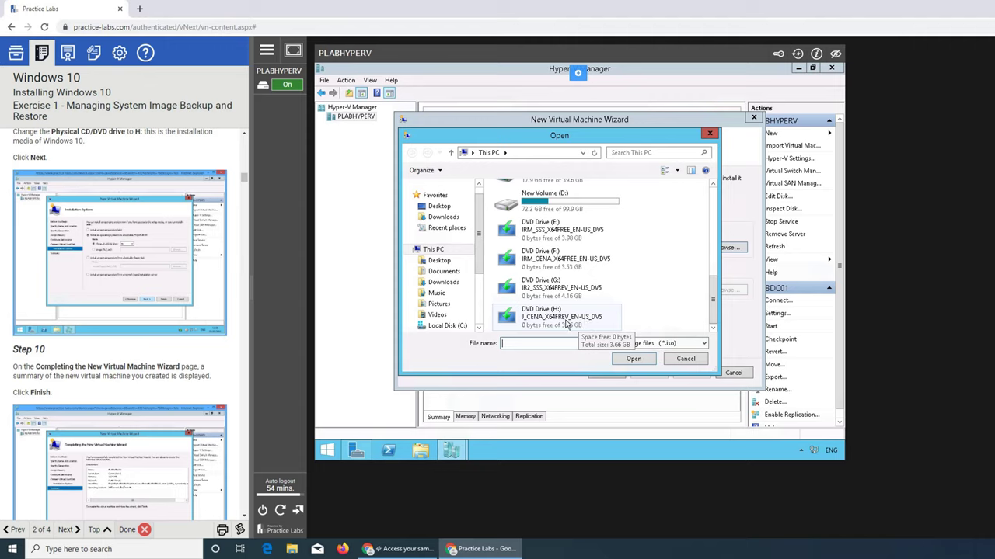
{"action": "left_click", "coordinate": [685, 359]}
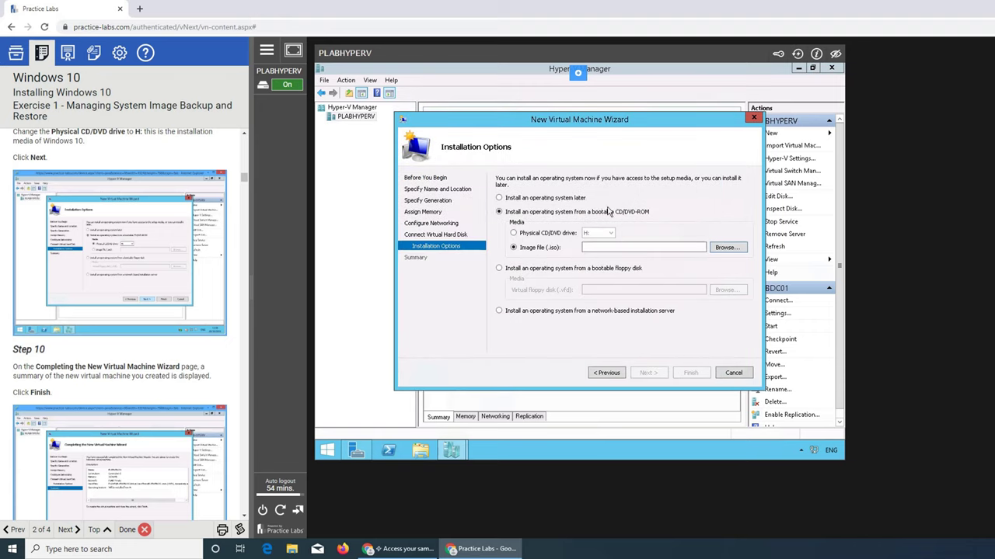
Restore physical drive H: as installation media and finish the wizard to create PLABWIN101
{"action": "left_click", "coordinate": [546, 235]}
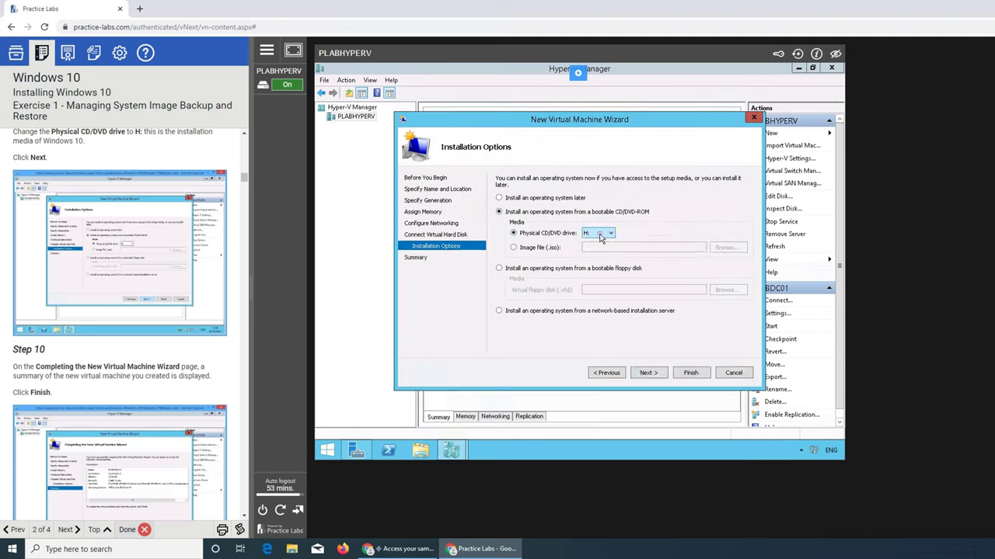
{"action": "left_click", "coordinate": [600, 233]}
{"action": "left_click", "coordinate": [644, 227]}
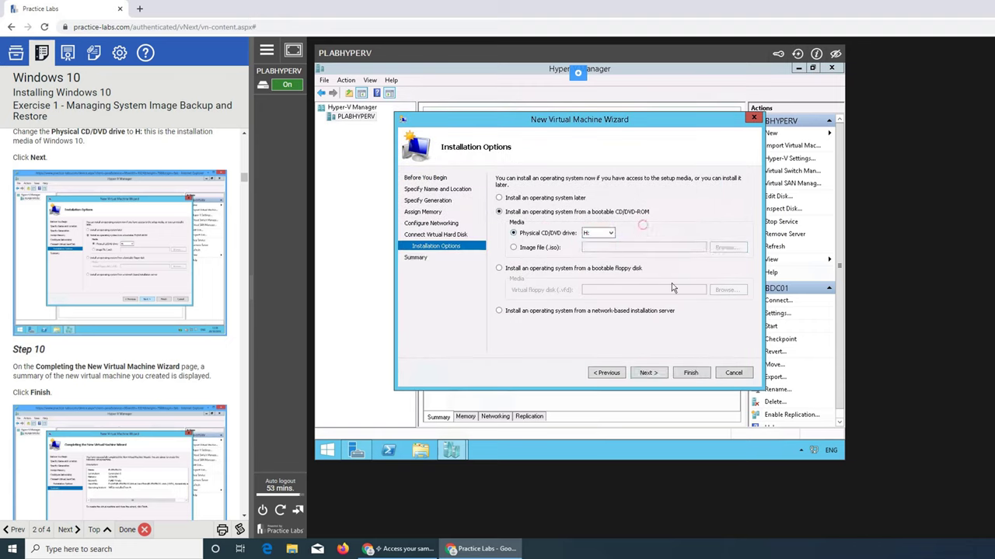
{"action": "left_click", "coordinate": [646, 373]}
{"action": "scroll", "coordinate": [218, 373], "scroll_direction": "down", "scroll_amount": 2}
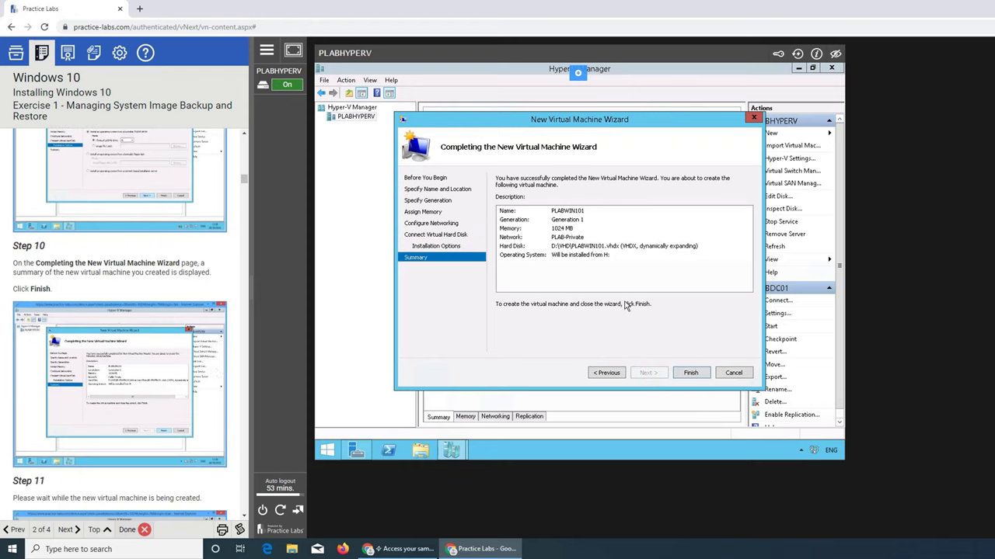
{"action": "left_click", "coordinate": [690, 373]}
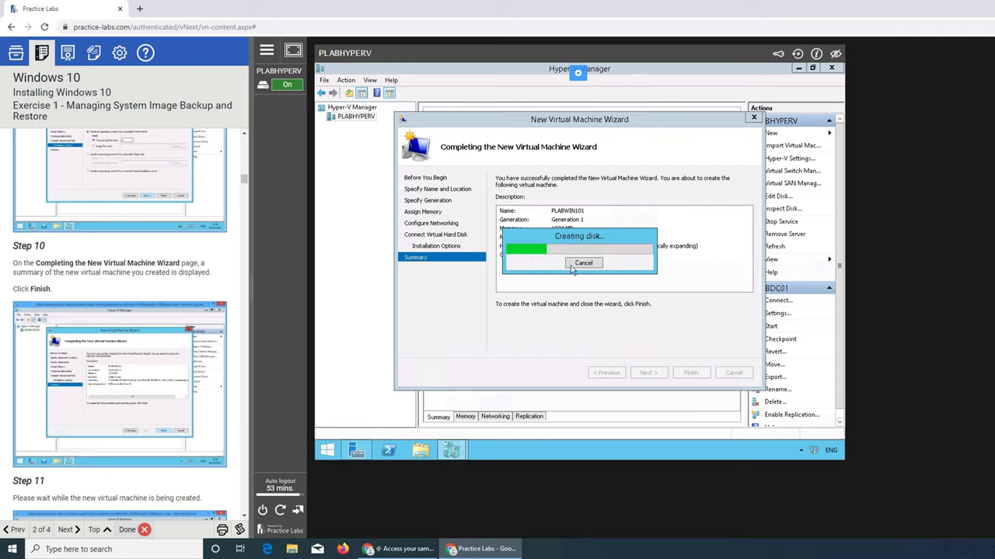
{"action": "scroll", "coordinate": [218, 327], "scroll_direction": "down", "scroll_amount": 3}
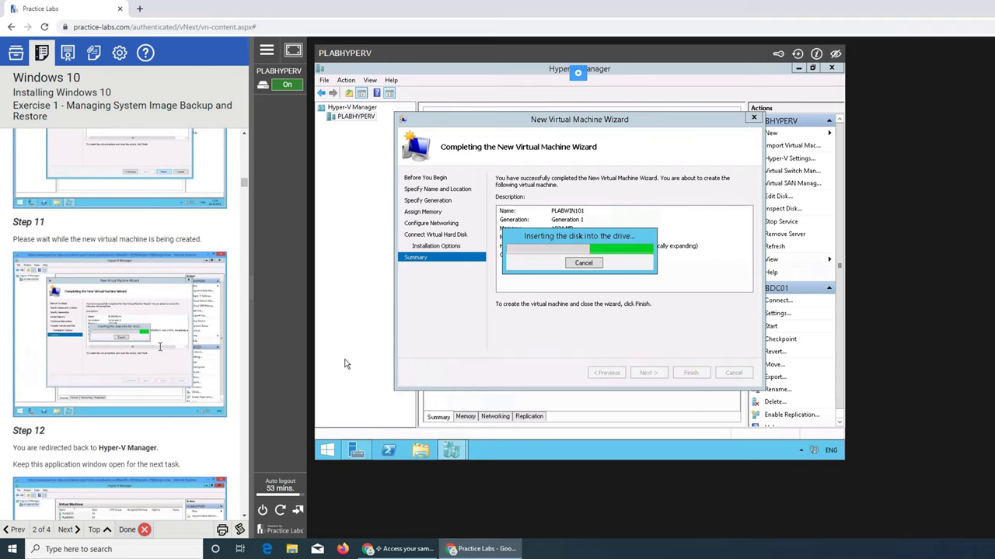
{"action": "scroll", "coordinate": [87, 259], "scroll_direction": "down", "scroll_amount": 4}
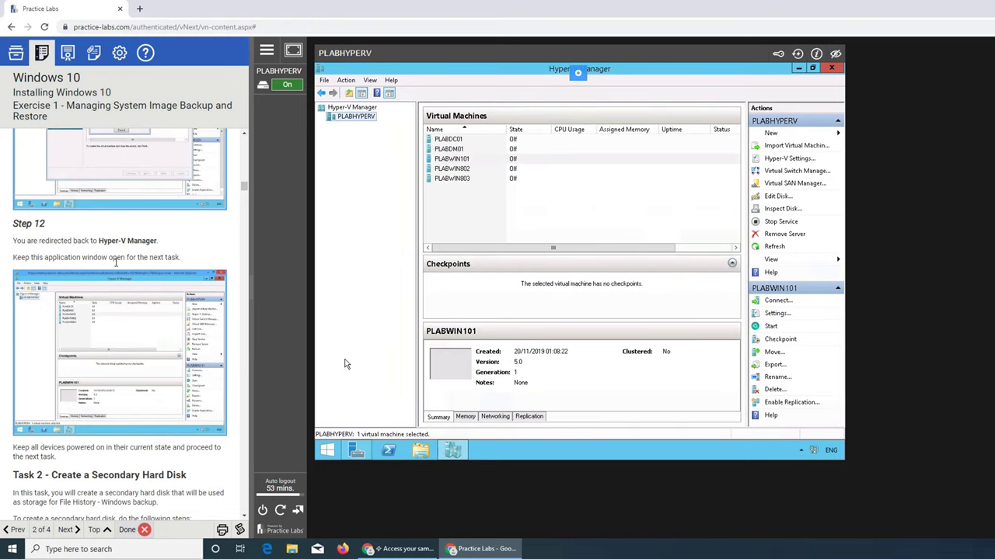
Read Task 2 - Create a Secondary Hard Disk and bring up PLABWIN101's context menu
{"action": "scroll", "coordinate": [141, 267], "scroll_direction": "down", "scroll_amount": 2}
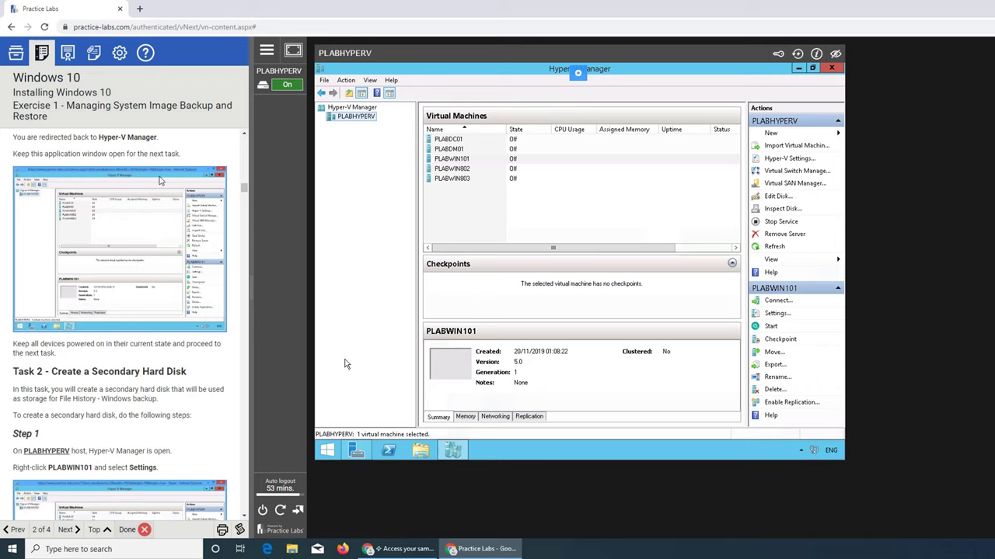
{"action": "scroll", "coordinate": [147, 236], "scroll_direction": "down", "scroll_amount": 2}
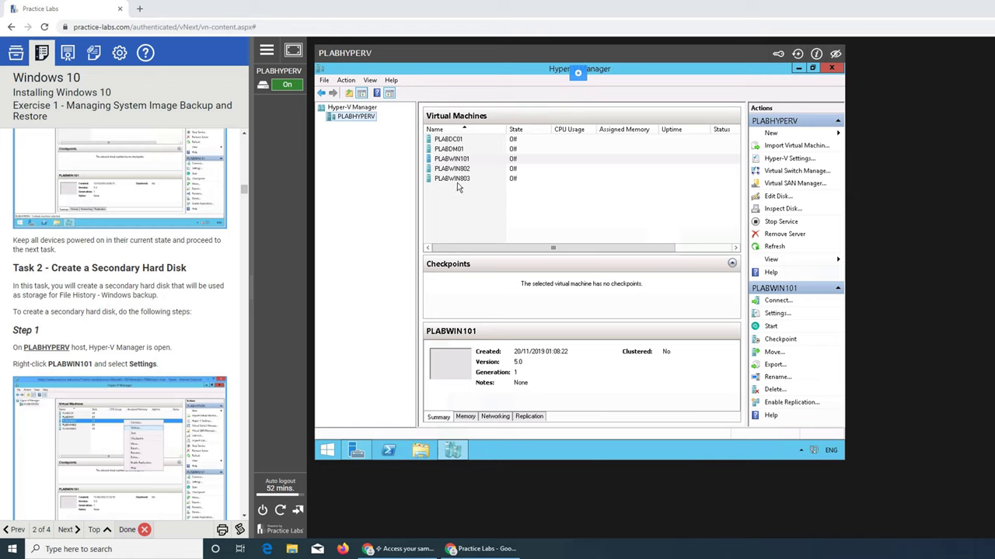
{"action": "scroll", "coordinate": [198, 361], "scroll_direction": "down", "scroll_amount": 3}
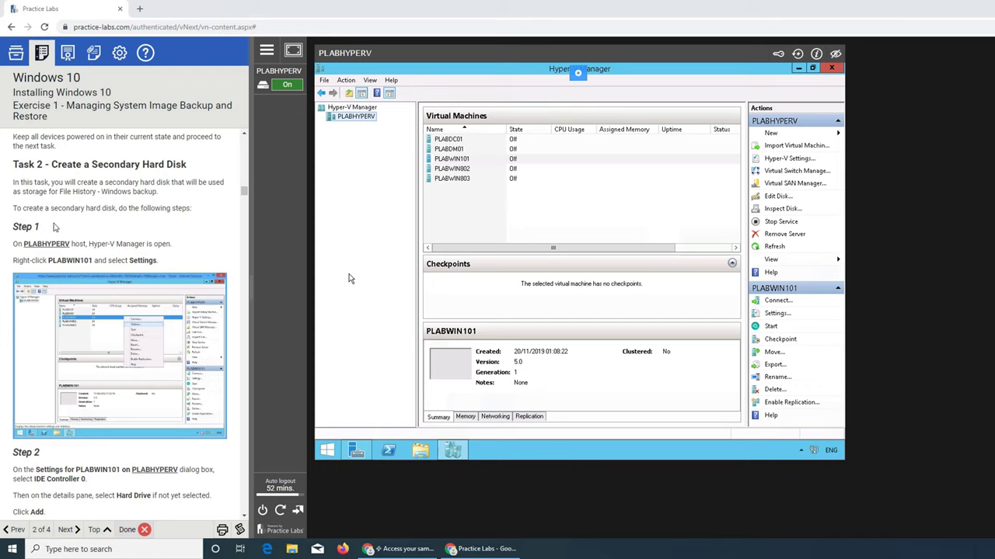
{"action": "scroll", "coordinate": [144, 237], "scroll_direction": "down", "scroll_amount": 2}
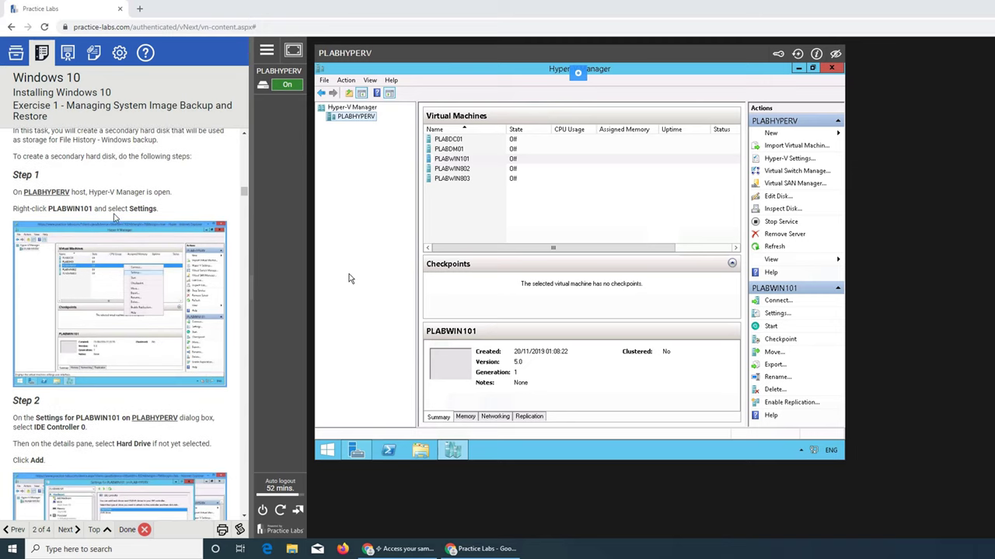
{"action": "right_click", "coordinate": [447, 161]}
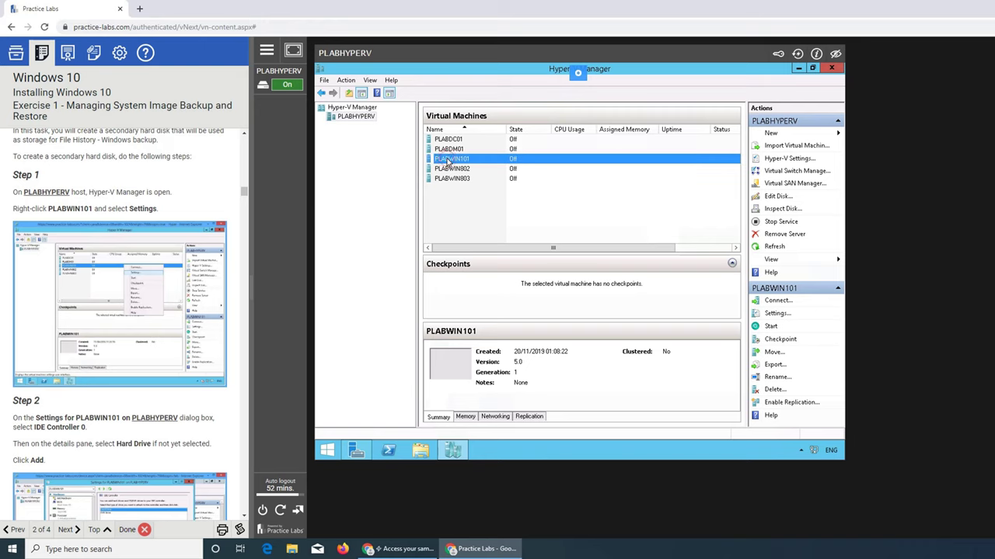
In PLABWIN101's Settings, add a Hard Drive under IDE Controller 0 and choose New for its disk
{"action": "left_click", "coordinate": [462, 179]}
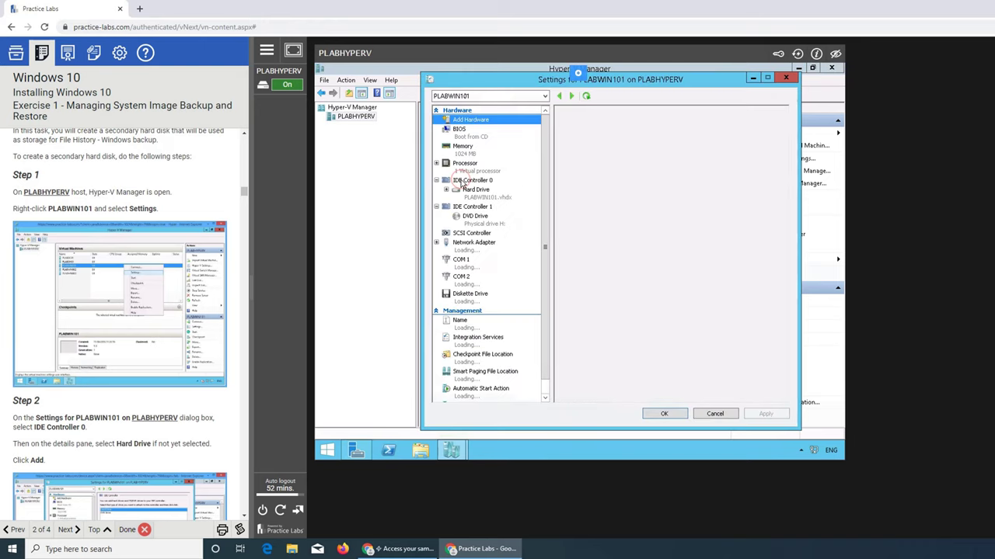
{"action": "scroll", "coordinate": [158, 339], "scroll_direction": "down", "scroll_amount": 3}
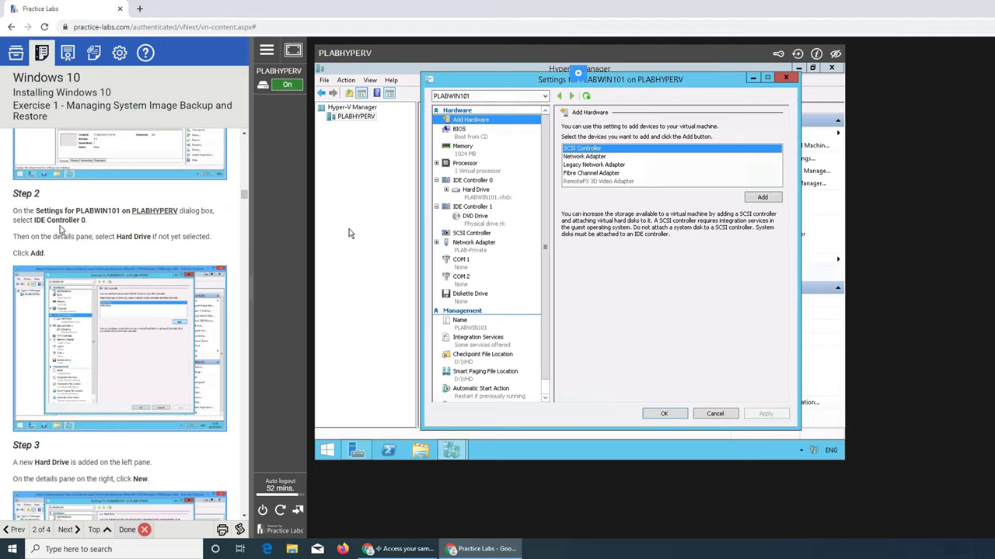
{"action": "left_click", "coordinate": [480, 181]}
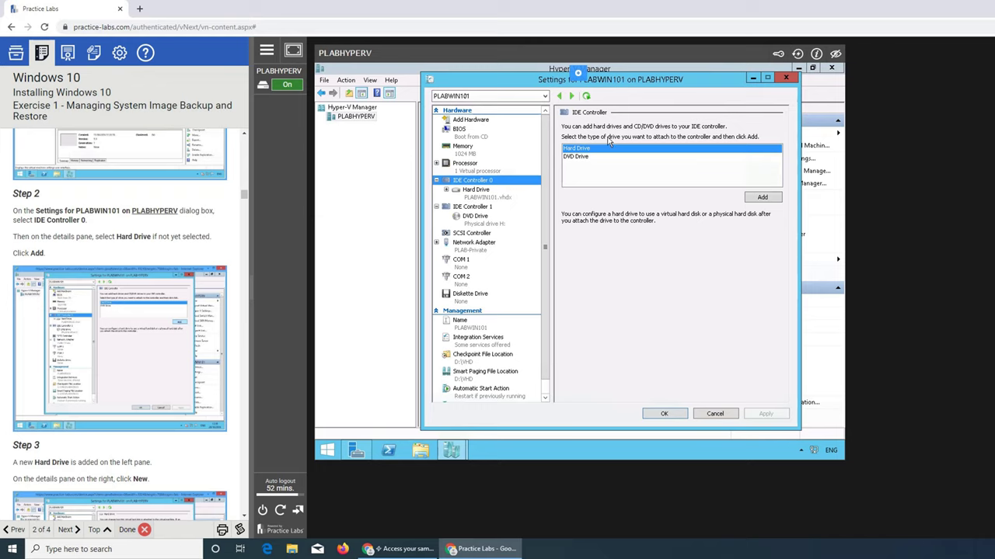
{"action": "left_click", "coordinate": [755, 198]}
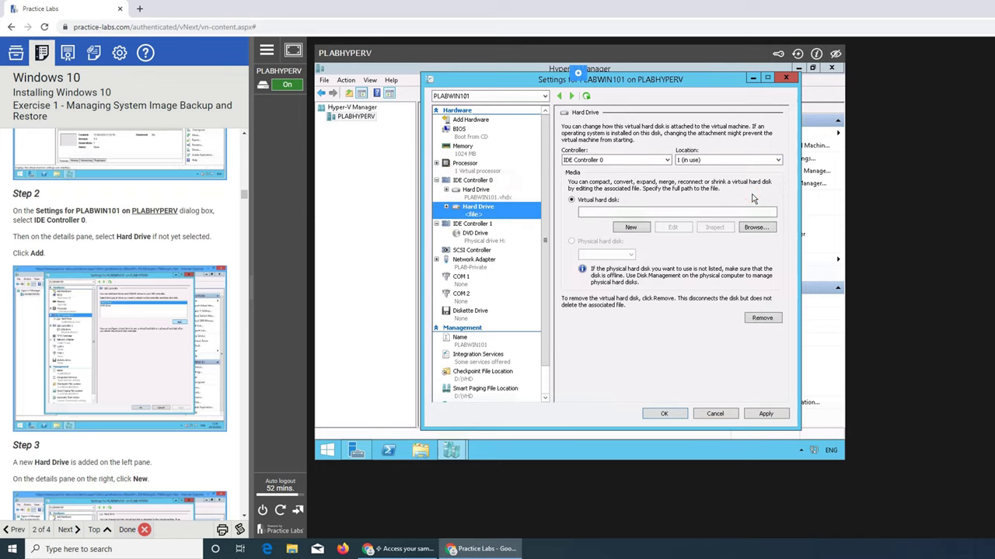
{"action": "scroll", "coordinate": [122, 309], "scroll_direction": "down", "scroll_amount": 2}
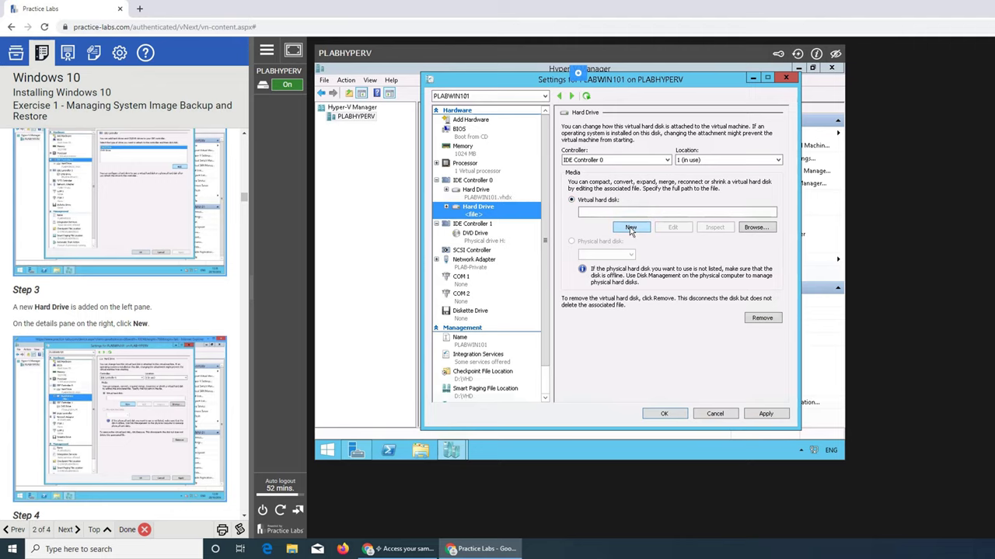
{"action": "left_click", "coordinate": [630, 228]}
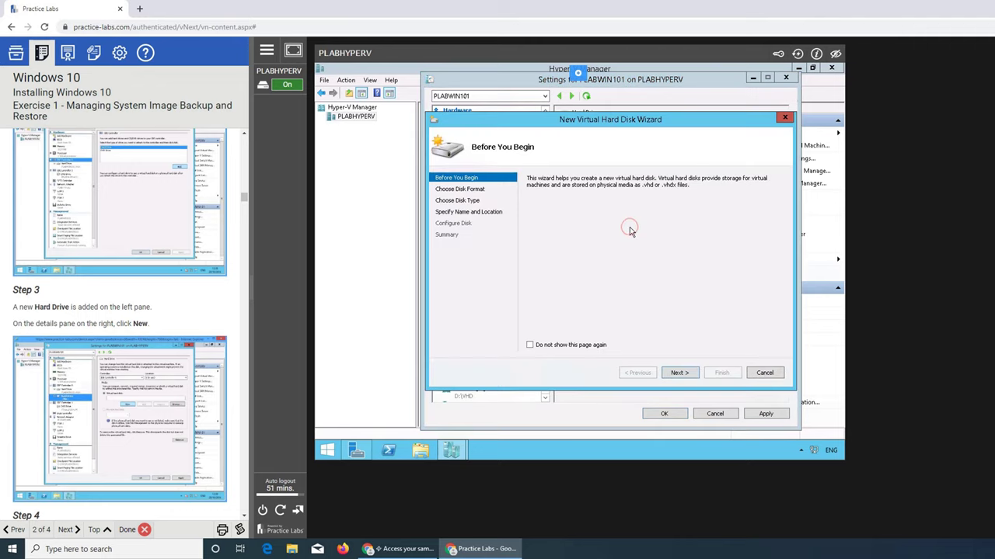
Keep the VHDX format and dynamically expanding disk type in the New Virtual Hard Disk Wizard
{"action": "scroll", "coordinate": [156, 373], "scroll_direction": "down", "scroll_amount": 3}
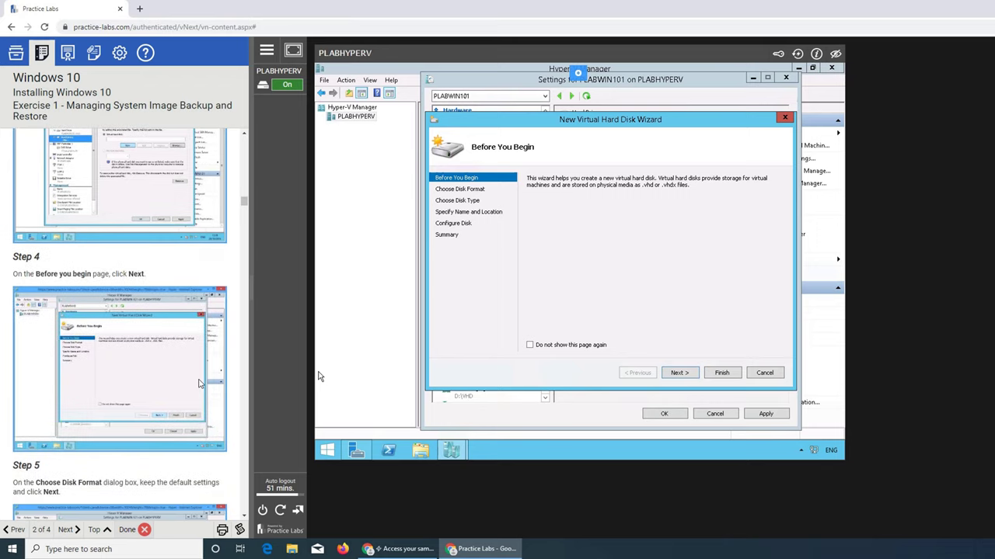
{"action": "scroll", "coordinate": [198, 383], "scroll_direction": "down", "scroll_amount": 3}
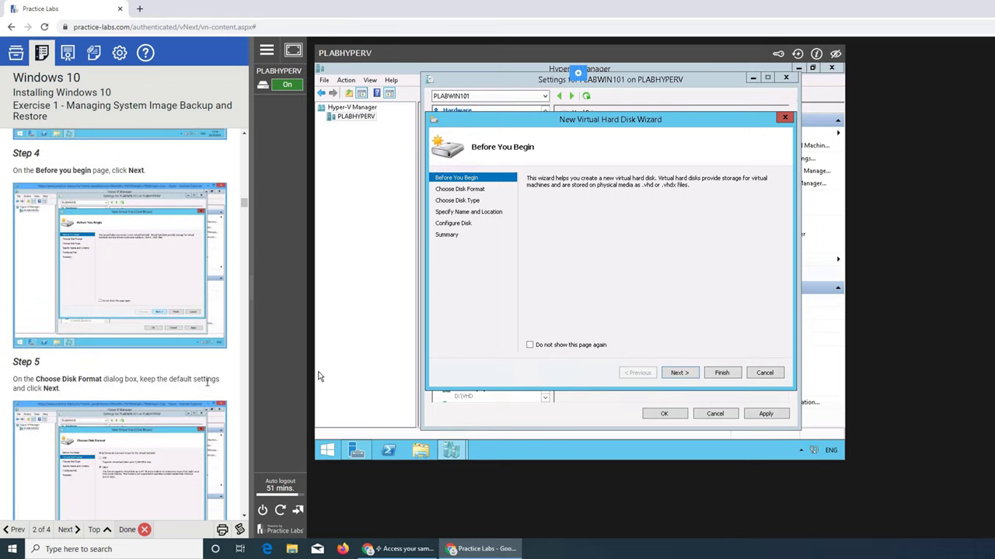
{"action": "left_click", "coordinate": [692, 373]}
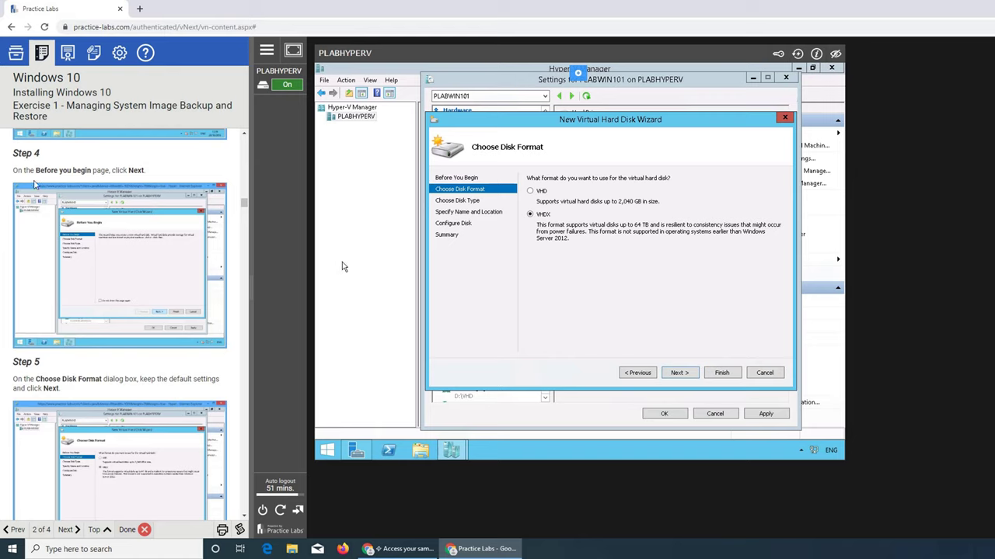
{"action": "scroll", "coordinate": [139, 257], "scroll_direction": "down", "scroll_amount": 1}
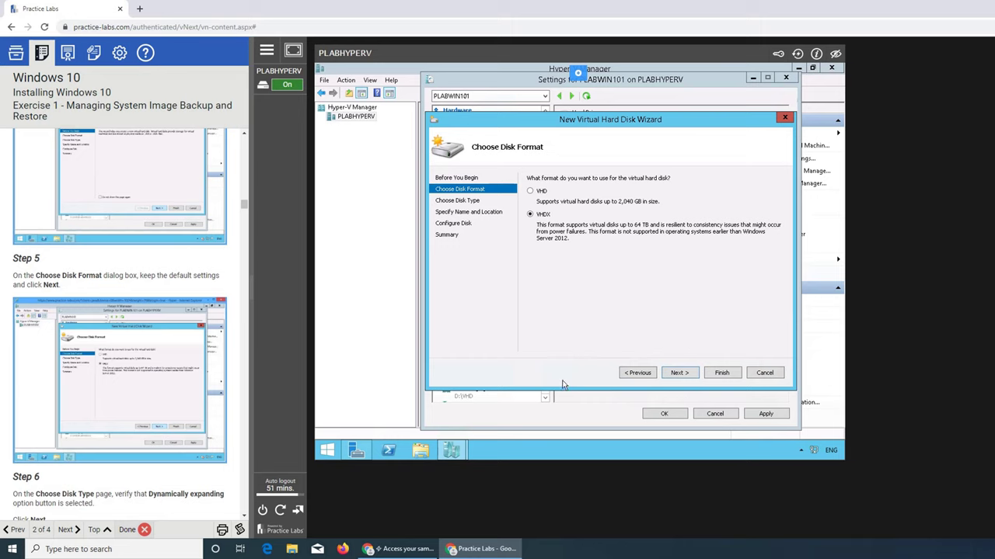
{"action": "scroll", "coordinate": [194, 374], "scroll_direction": "down", "scroll_amount": 2}
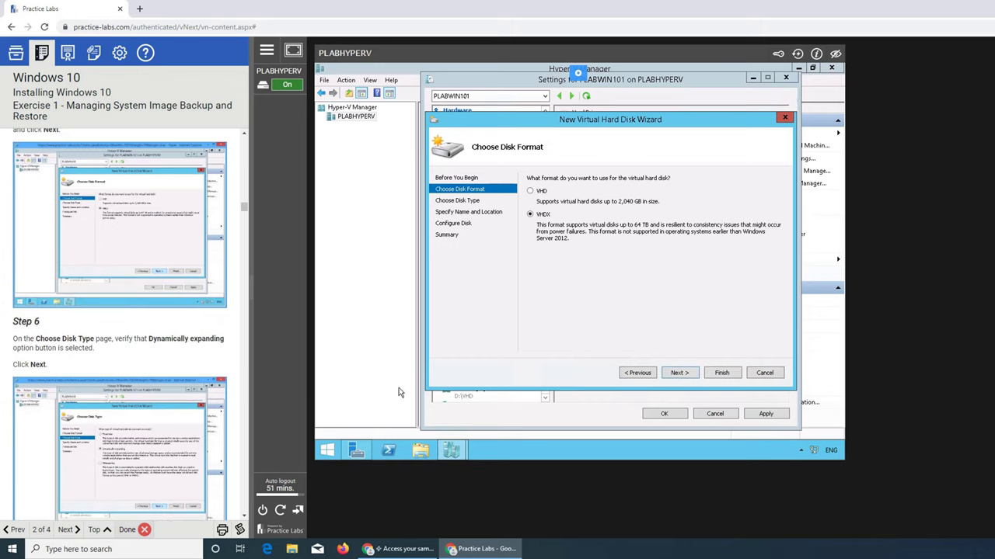
{"action": "left_click", "coordinate": [680, 374]}
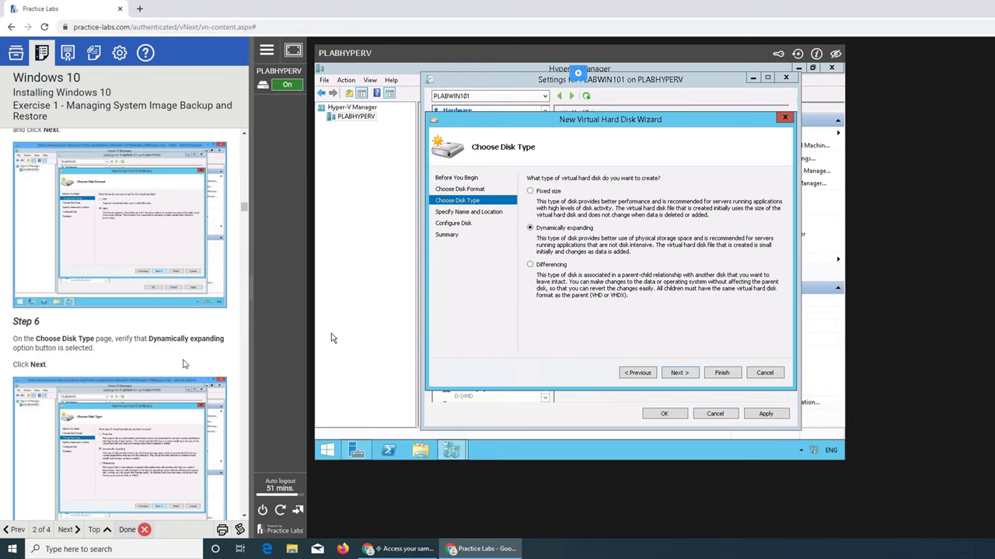
{"action": "scroll", "coordinate": [185, 364], "scroll_direction": "down", "scroll_amount": 2}
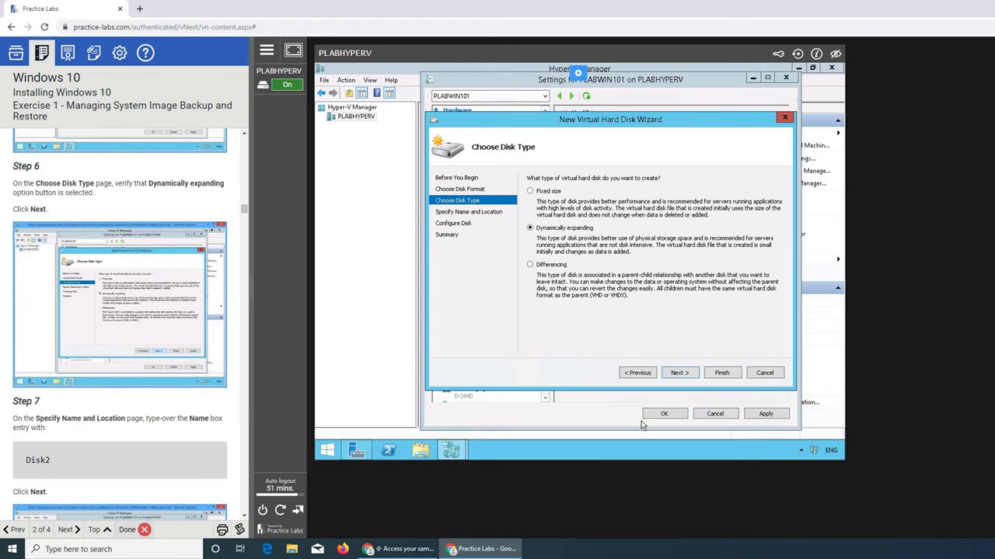
{"action": "left_click", "coordinate": [679, 373]}
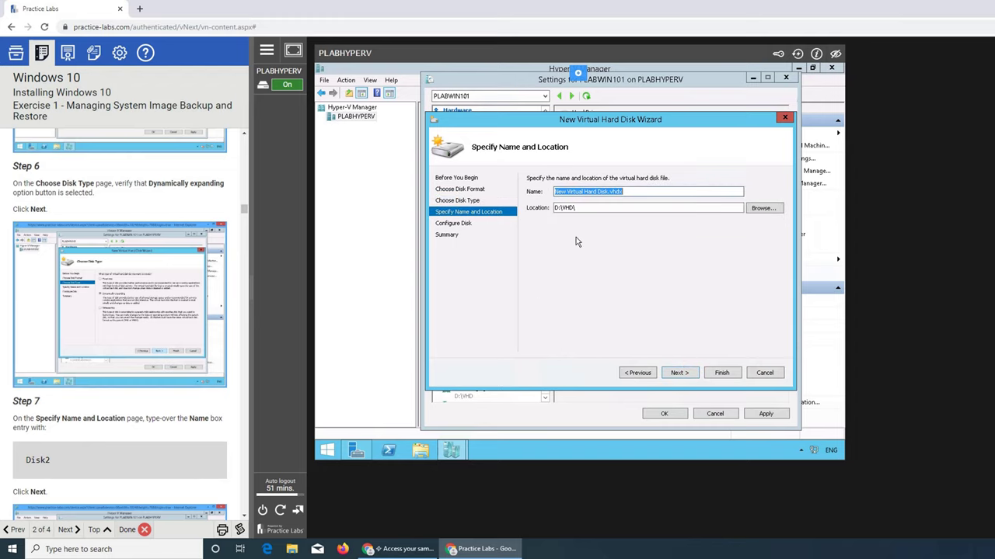
Name the disk Disk2, keep the default 127 GB blank size, and create it
{"action": "type", "text": "dis"}
{"action": "key", "text": "BackSpace"}
{"action": "key", "text": "BackSpace"}
{"action": "key", "text": "BackSpace"}
{"action": "key", "text": "BackSpace"}
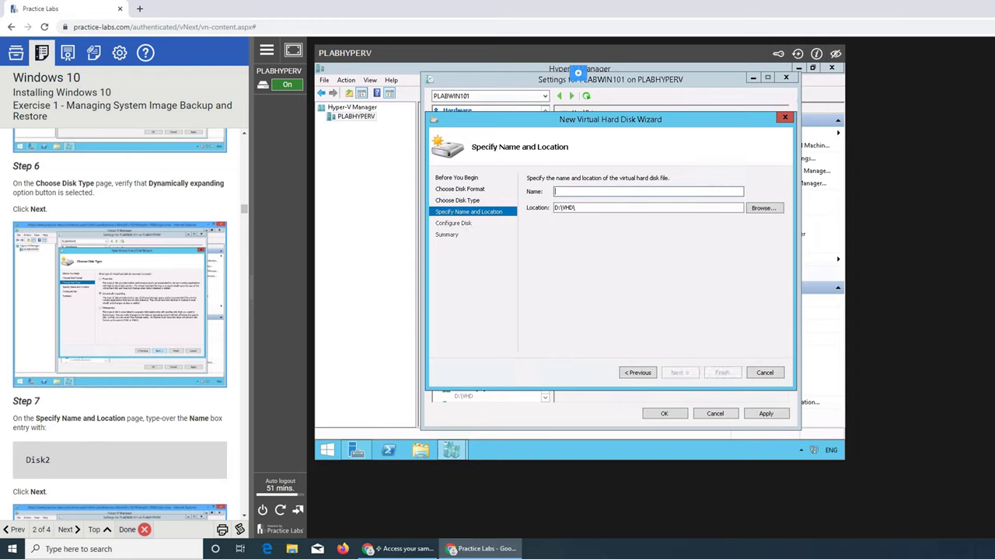
{"action": "type", "text": "D"}
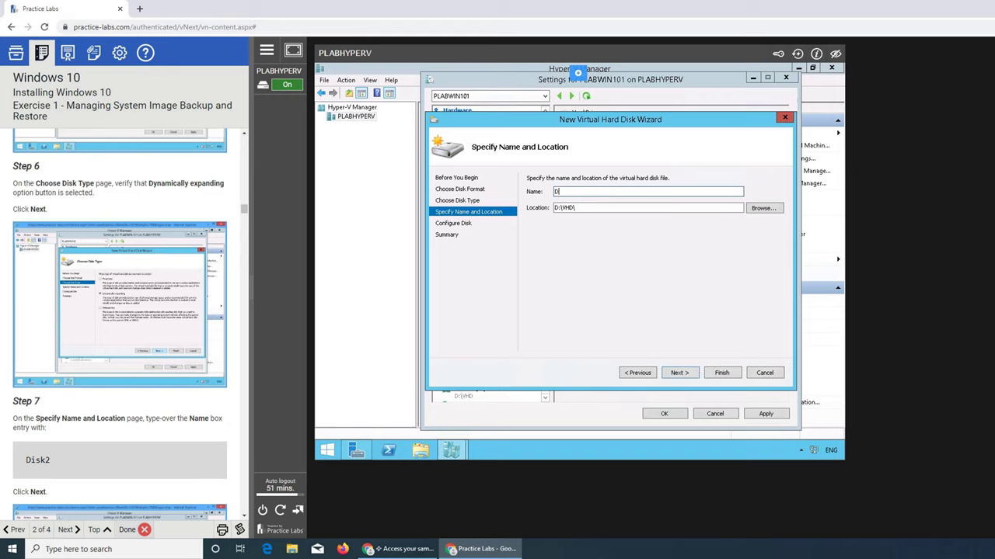
{"action": "type", "text": "isk2"}
{"action": "left_click", "coordinate": [676, 373]}
{"action": "scroll", "coordinate": [169, 333], "scroll_direction": "down", "scroll_amount": 4}
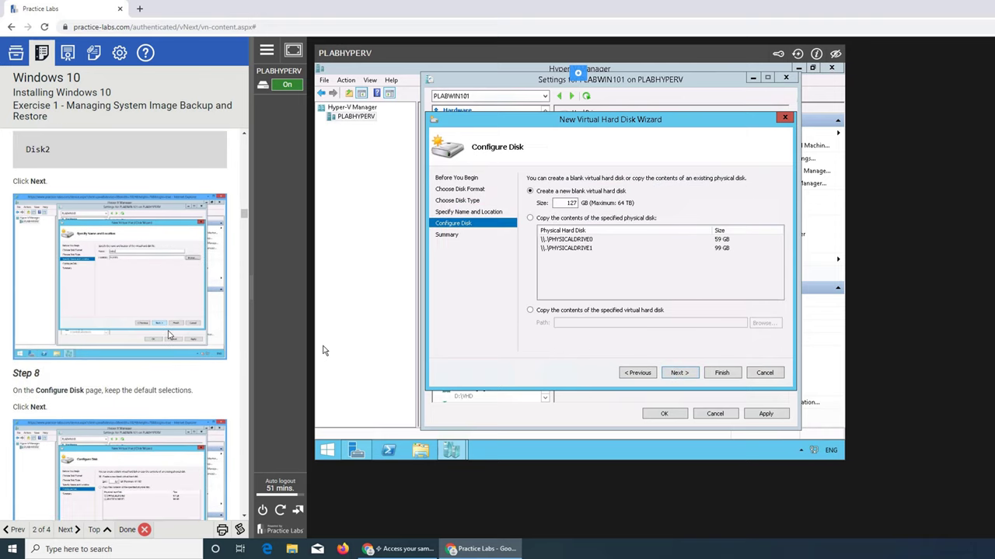
{"action": "scroll", "coordinate": [144, 374], "scroll_direction": "down", "scroll_amount": 2}
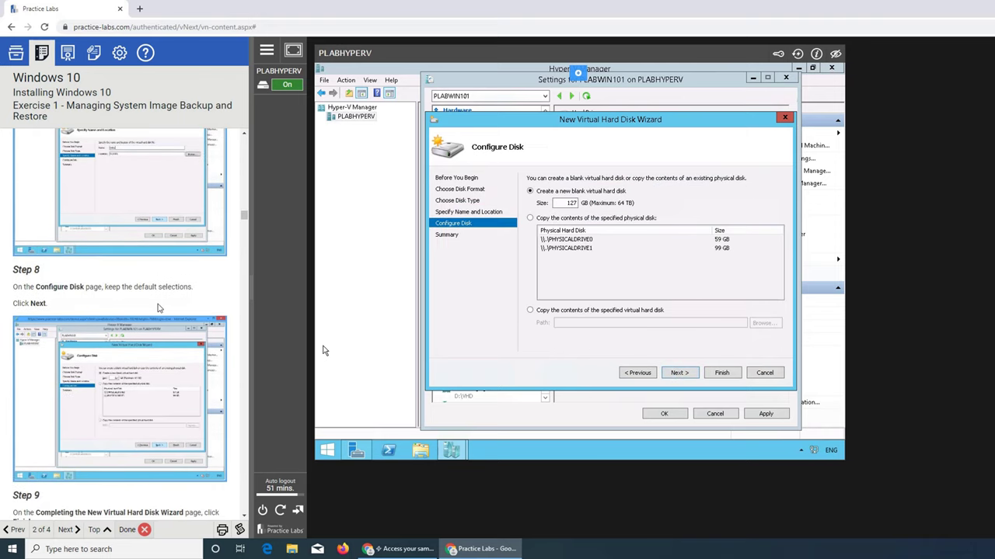
{"action": "left_click", "coordinate": [676, 373]}
{"action": "scroll", "coordinate": [208, 387], "scroll_direction": "down", "scroll_amount": 3}
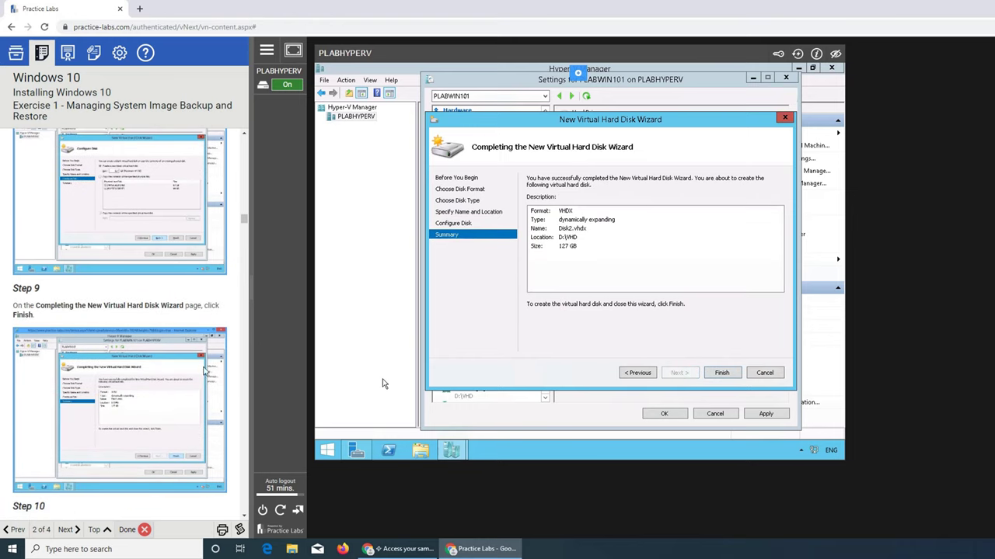
{"action": "left_click", "coordinate": [723, 373]}
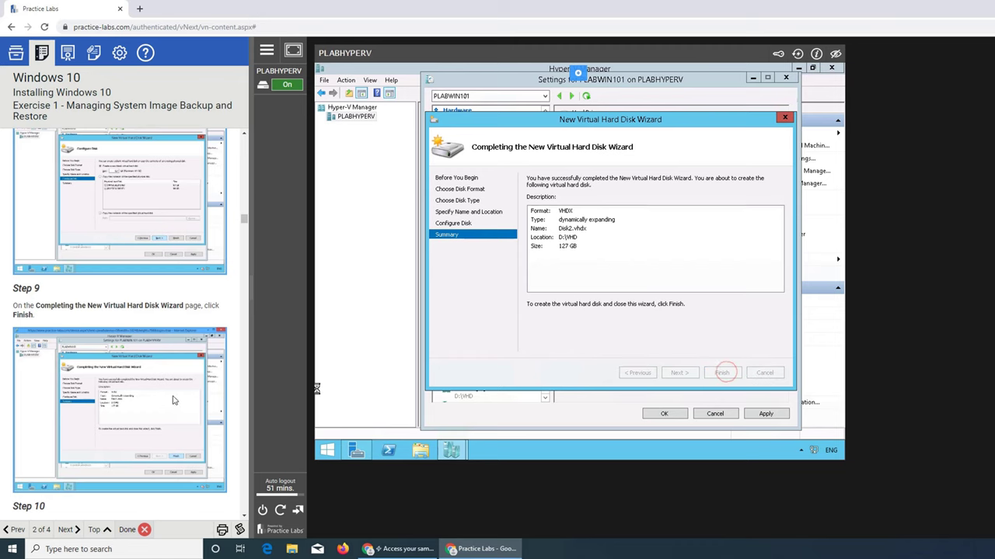
Save PLABWIN101's settings with Disk2.vhdx attached and move on to Task 3 - Install Windows 10
{"action": "scroll", "coordinate": [317, 390], "scroll_direction": "down", "scroll_amount": 3}
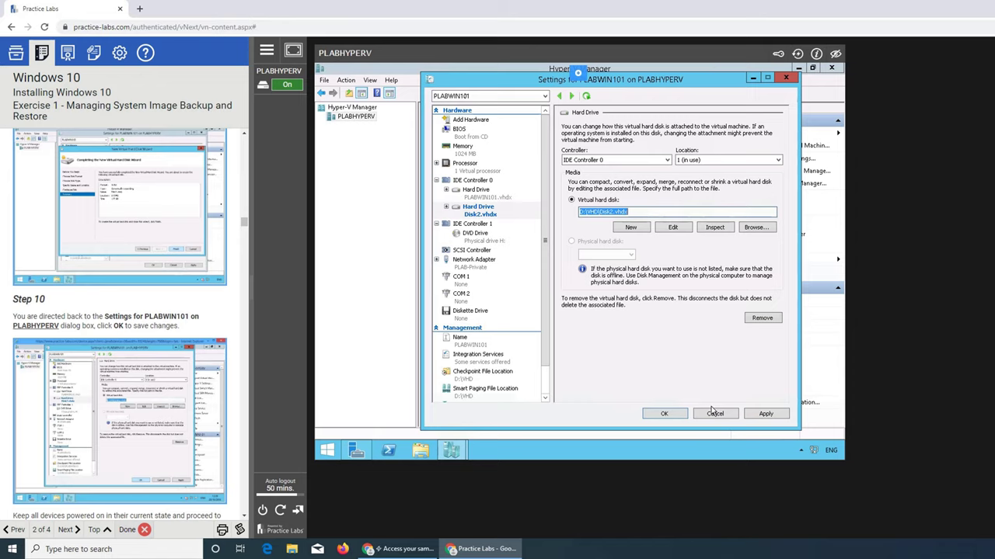
{"action": "left_click", "coordinate": [662, 417]}
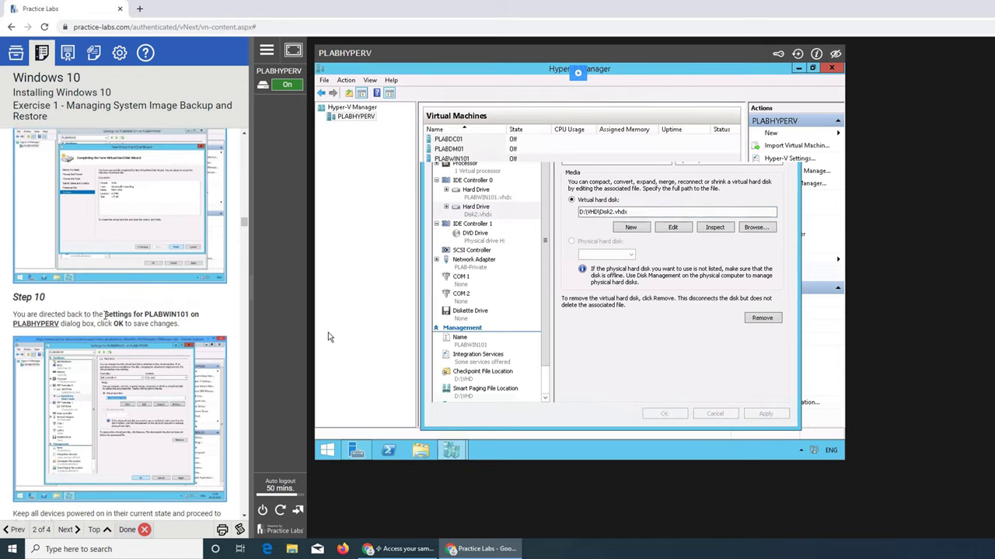
{"action": "scroll", "coordinate": [106, 315], "scroll_direction": "down", "scroll_amount": 1}
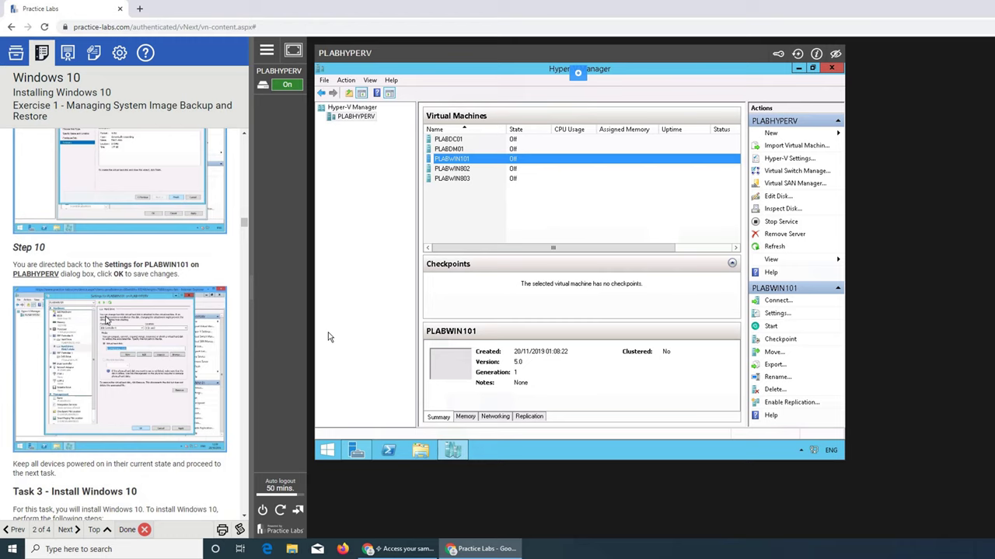
{"action": "scroll", "coordinate": [105, 319], "scroll_direction": "down", "scroll_amount": 6}
{"action": "scroll", "coordinate": [83, 308], "scroll_direction": "down", "scroll_amount": 1}
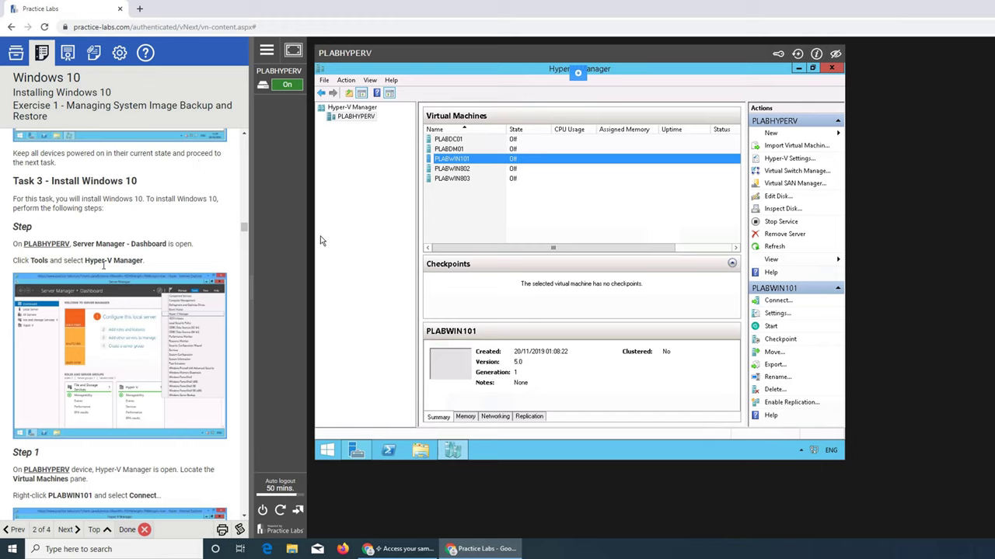
{"action": "scroll", "coordinate": [104, 265], "scroll_direction": "down", "scroll_amount": 3}
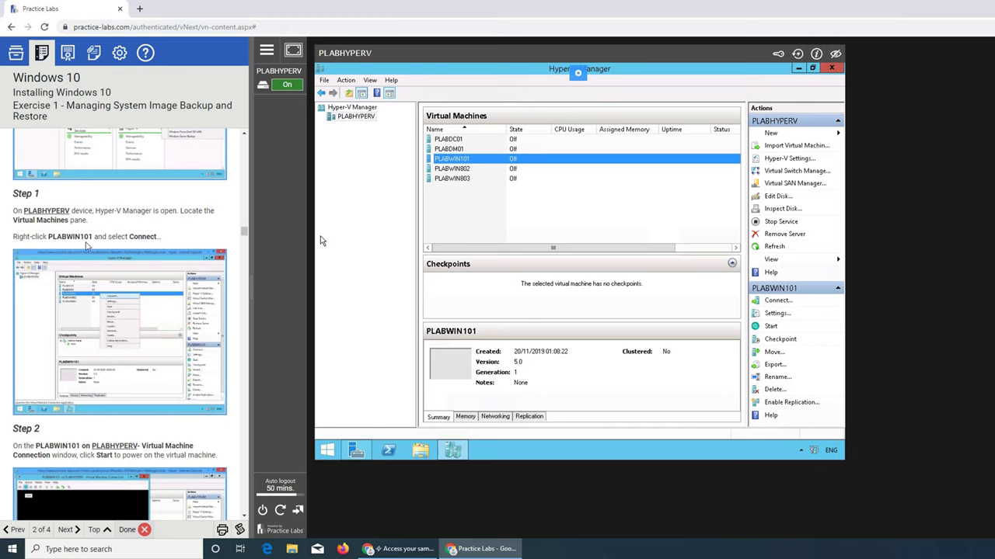
Connect to PLABWIN101 and start it from the Action menu so it boots to the Windows logo
{"action": "right_click", "coordinate": [469, 164]}
{"action": "key", "text": "Escape"}
{"action": "scroll", "coordinate": [108, 268], "scroll_direction": "down", "scroll_amount": 2}
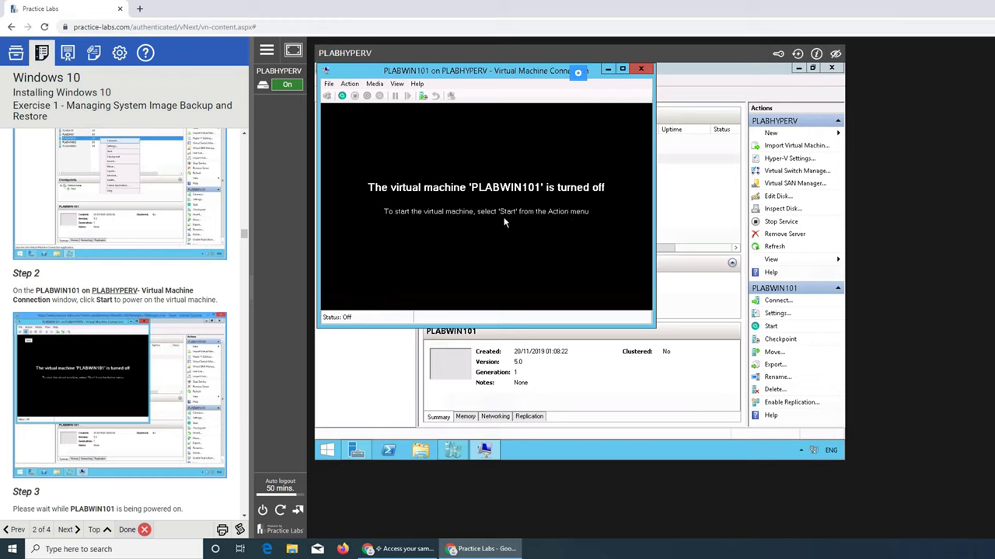
{"action": "left_click", "coordinate": [349, 84]}
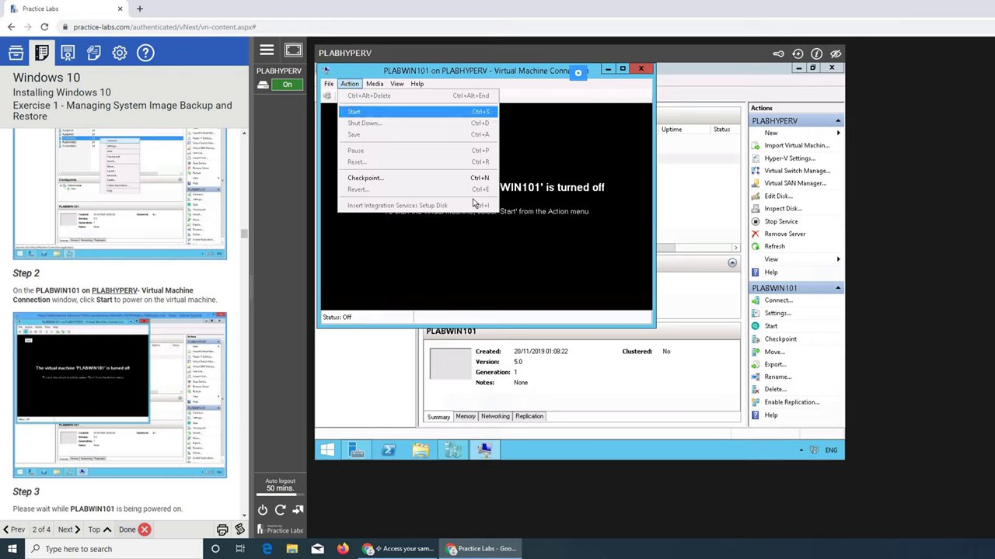
{"action": "left_click", "coordinate": [552, 212]}
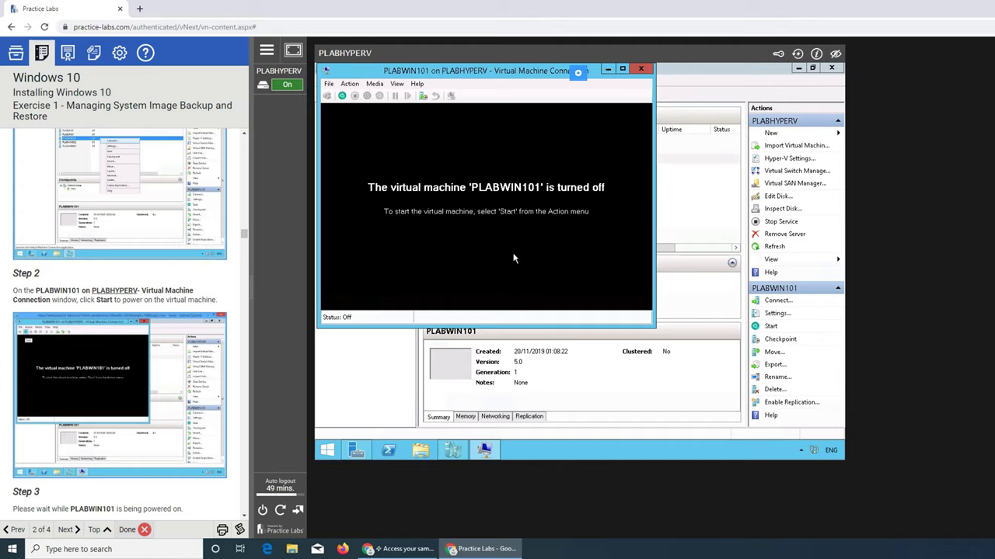
{"action": "left_click", "coordinate": [350, 83]}
{"action": "left_click", "coordinate": [364, 115]}
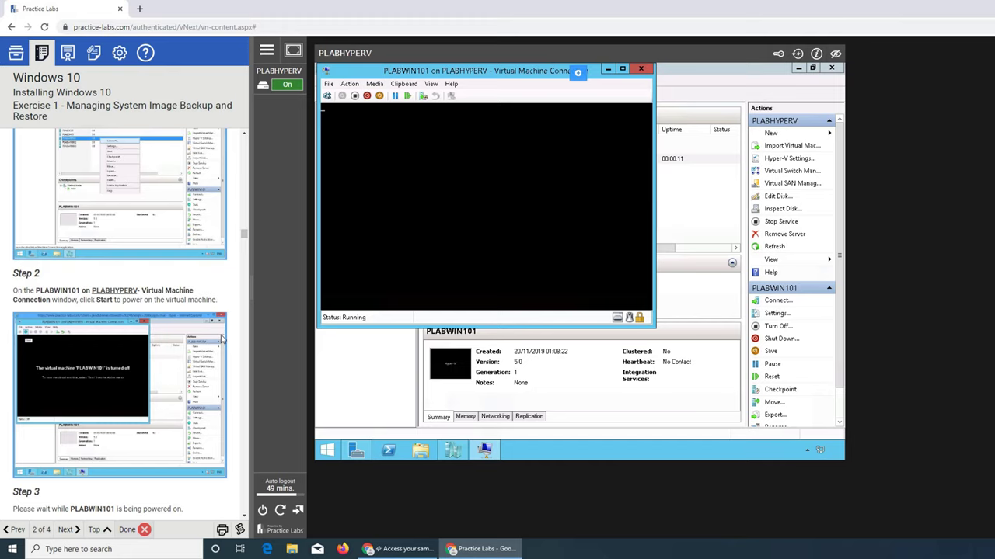
{"action": "scroll", "coordinate": [222, 339], "scroll_direction": "down", "scroll_amount": 3}
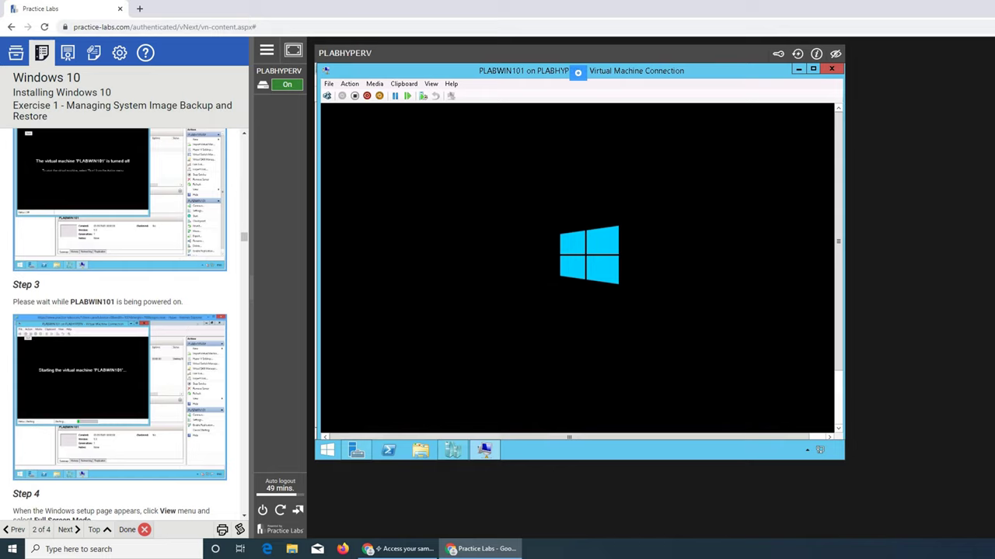
Check the VM's removable media options, leaving them unchanged
{"action": "left_click", "coordinate": [375, 84]}
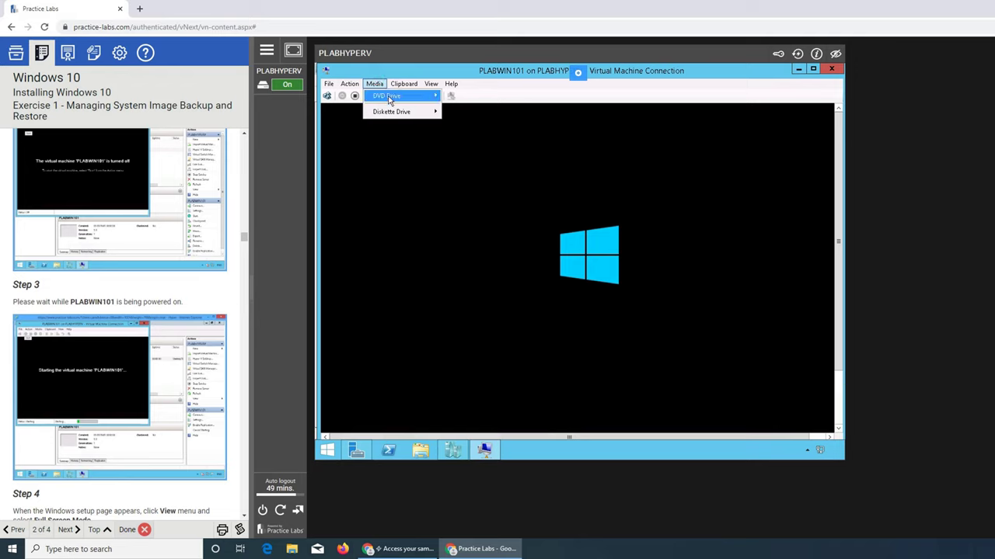
{"action": "mouse_move", "coordinate": [388, 98]}
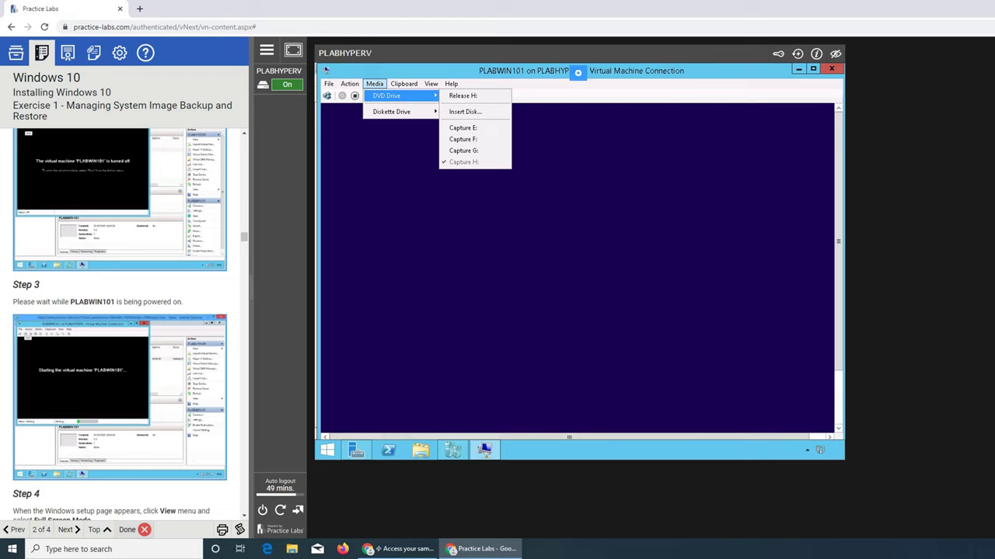
{"action": "left_click", "coordinate": [552, 187]}
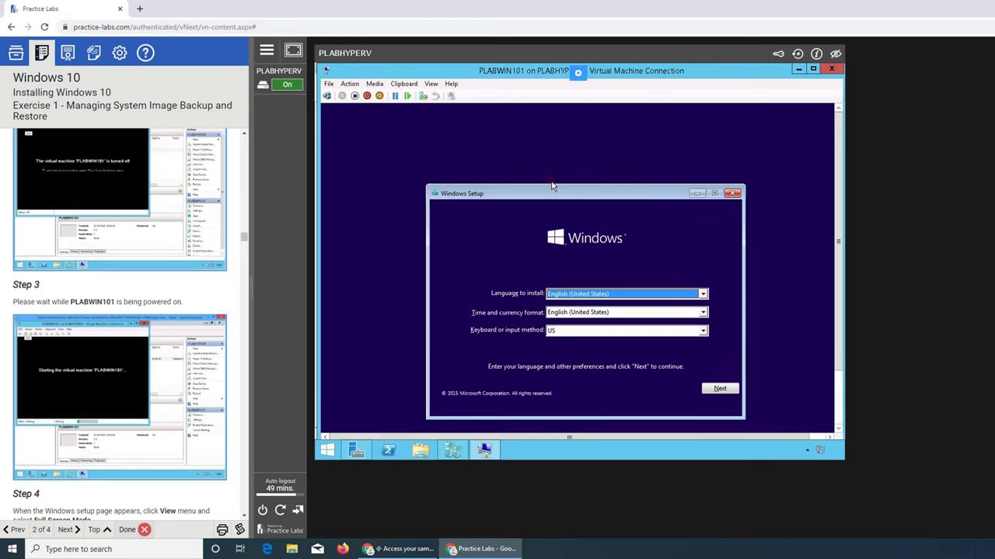
Keep English (United States) in Windows Setup and start Install now, reaching the license terms
{"action": "scroll", "coordinate": [194, 338], "scroll_direction": "down", "scroll_amount": 4}
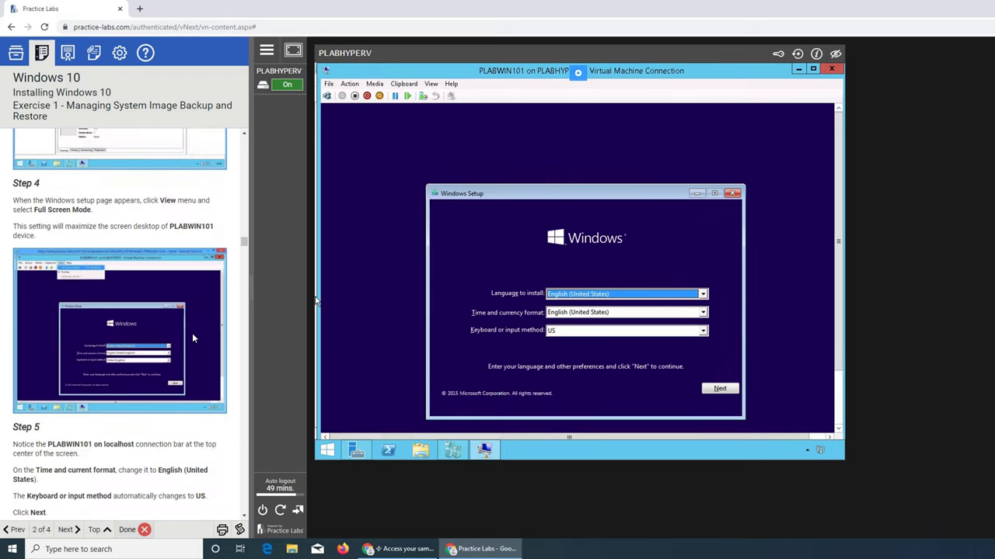
{"action": "left_click", "coordinate": [721, 390]}
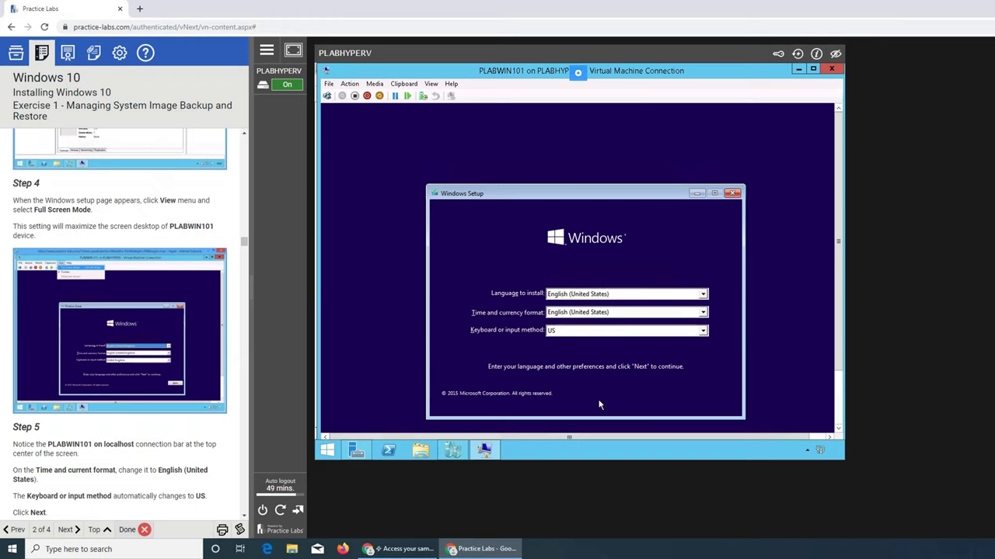
{"action": "scroll", "coordinate": [116, 355], "scroll_direction": "down", "scroll_amount": 2}
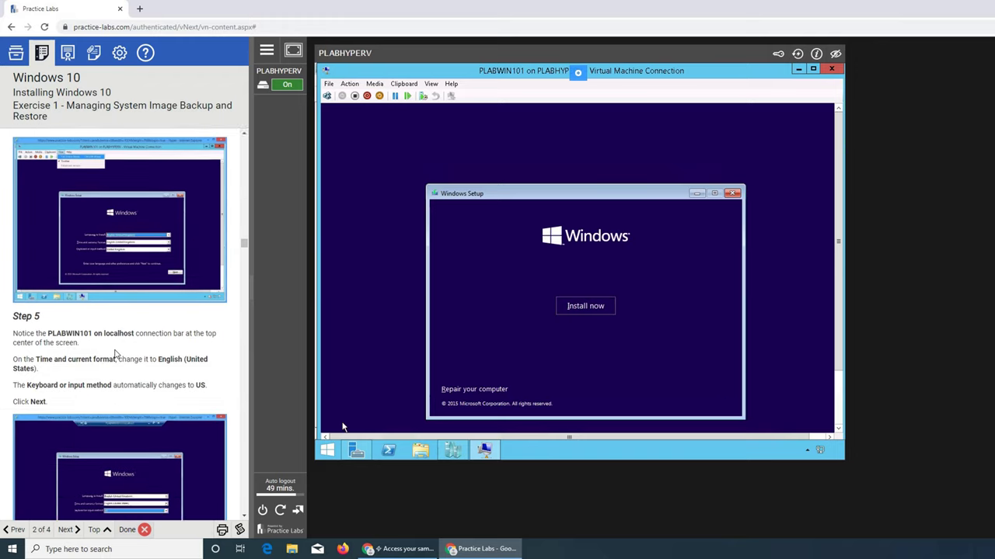
{"action": "left_click", "coordinate": [590, 305]}
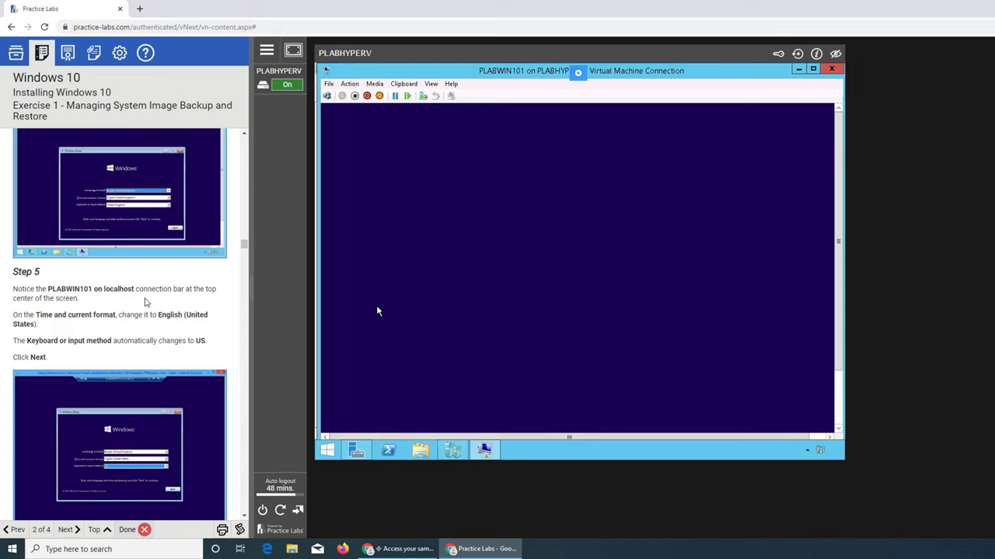
{"action": "scroll", "coordinate": [145, 302], "scroll_direction": "down", "scroll_amount": 2}
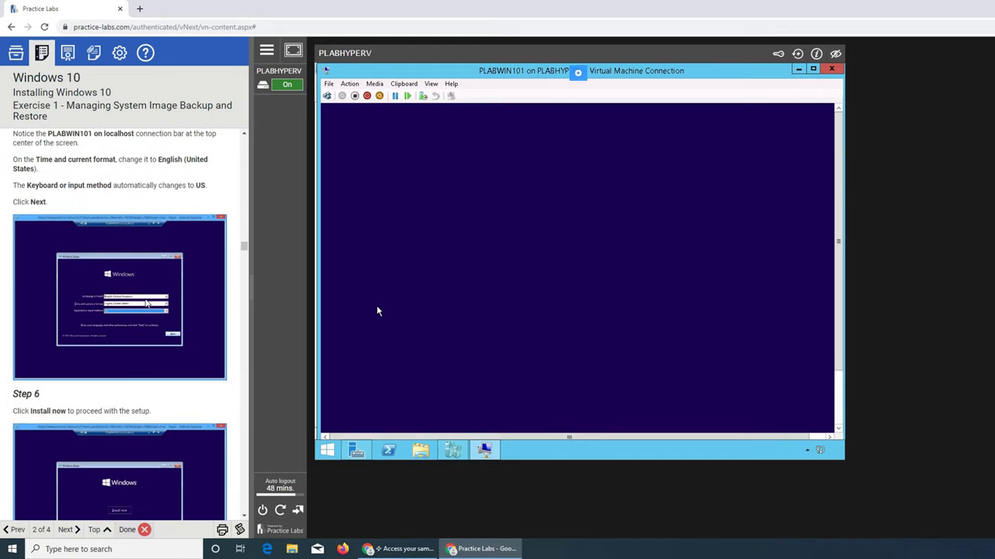
{"action": "scroll", "coordinate": [146, 304], "scroll_direction": "down", "scroll_amount": 5}
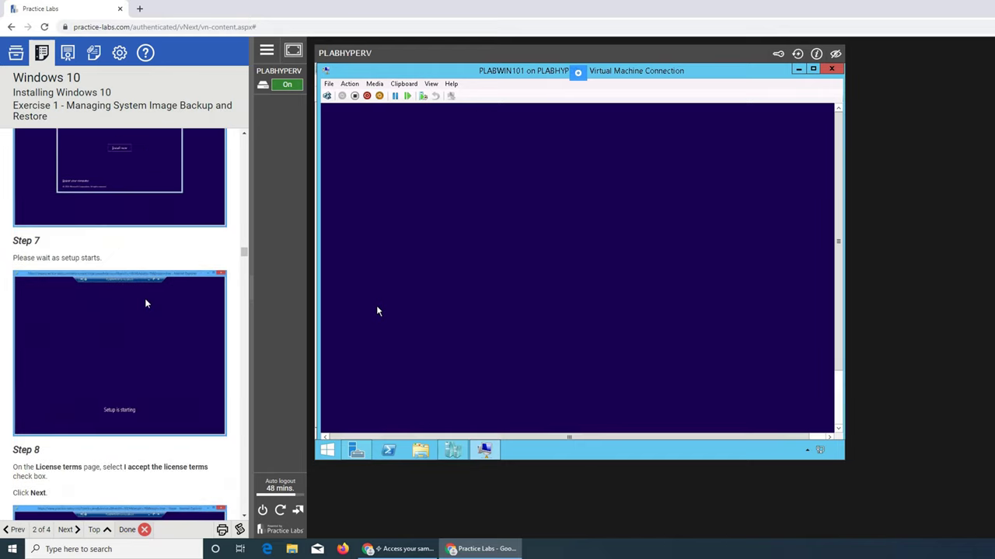
{"action": "scroll", "coordinate": [145, 303], "scroll_direction": "down", "scroll_amount": 5}
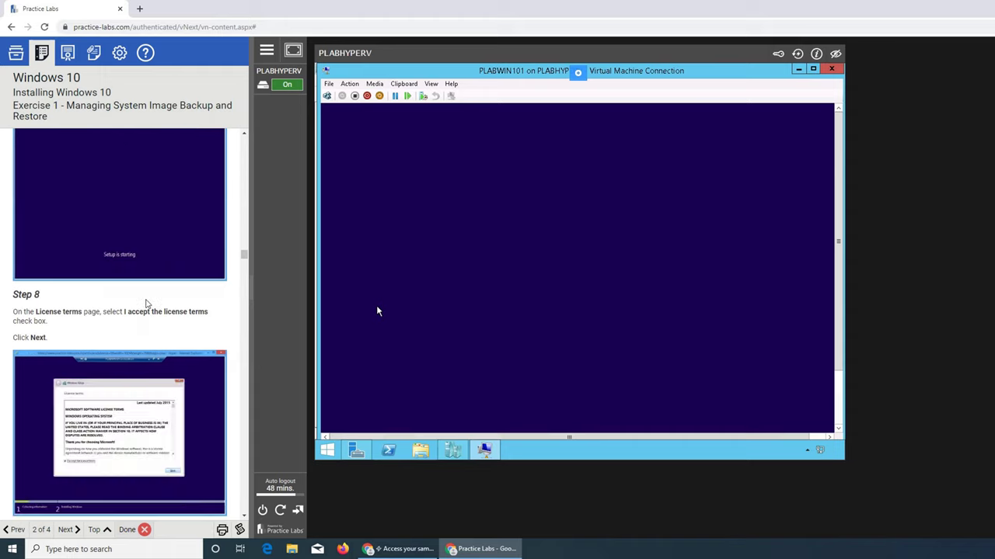
{"action": "scroll", "coordinate": [146, 304], "scroll_direction": "down", "scroll_amount": 2}
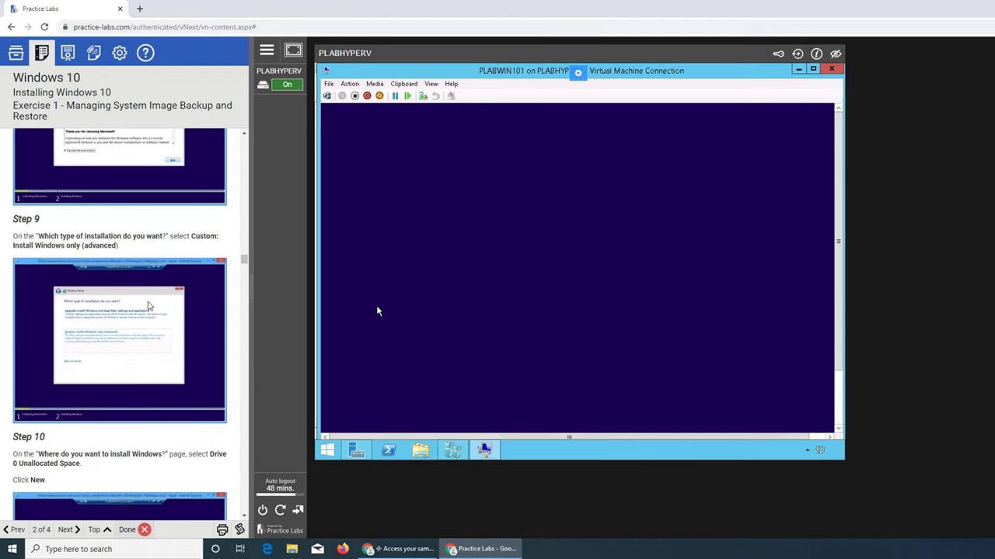
{"action": "scroll", "coordinate": [146, 302], "scroll_direction": "down", "scroll_amount": 2}
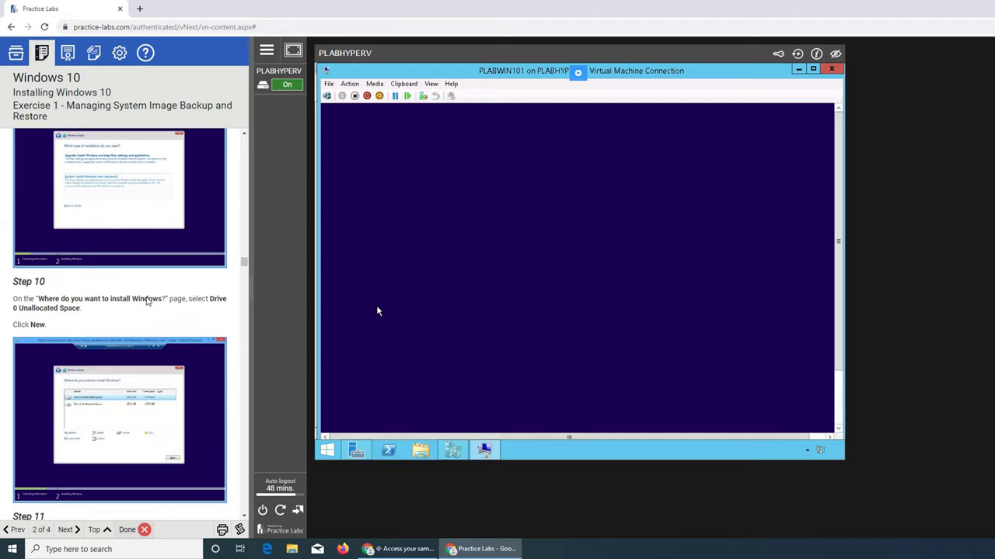
{"action": "scroll", "coordinate": [154, 299], "scroll_direction": "up", "scroll_amount": 1}
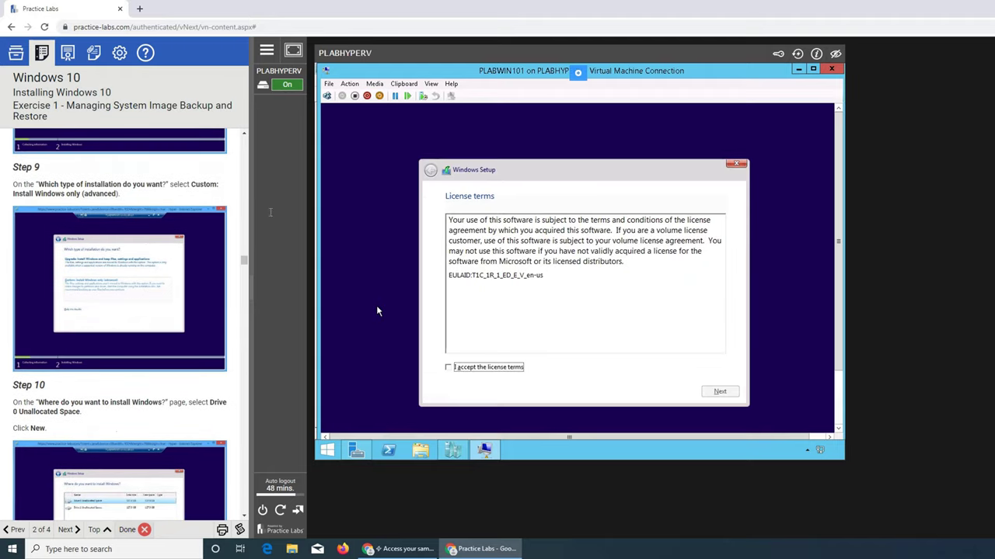
Accept the license terms and choose Custom: Install Windows only (advanced) to reach drive selection
{"action": "left_click", "coordinate": [511, 369]}
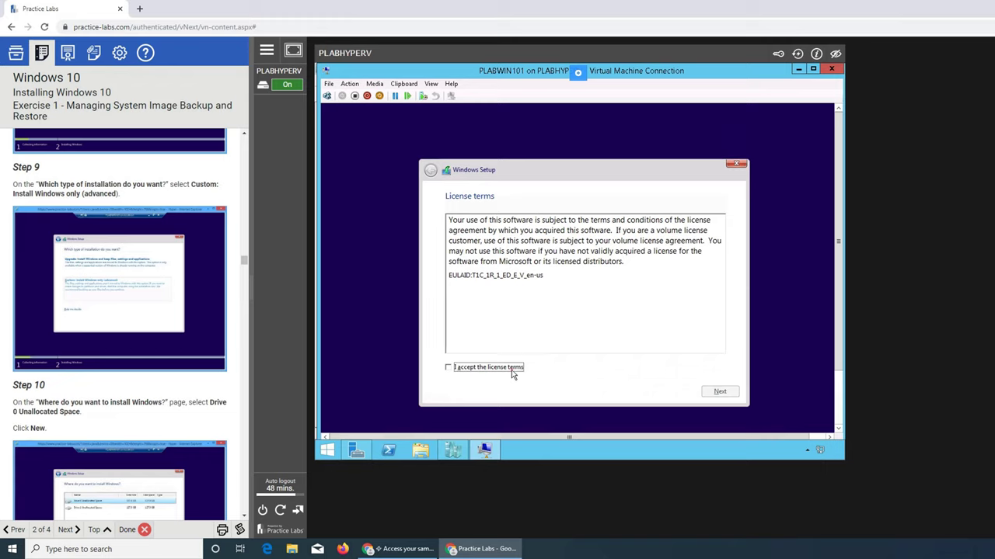
{"action": "left_click", "coordinate": [732, 393]}
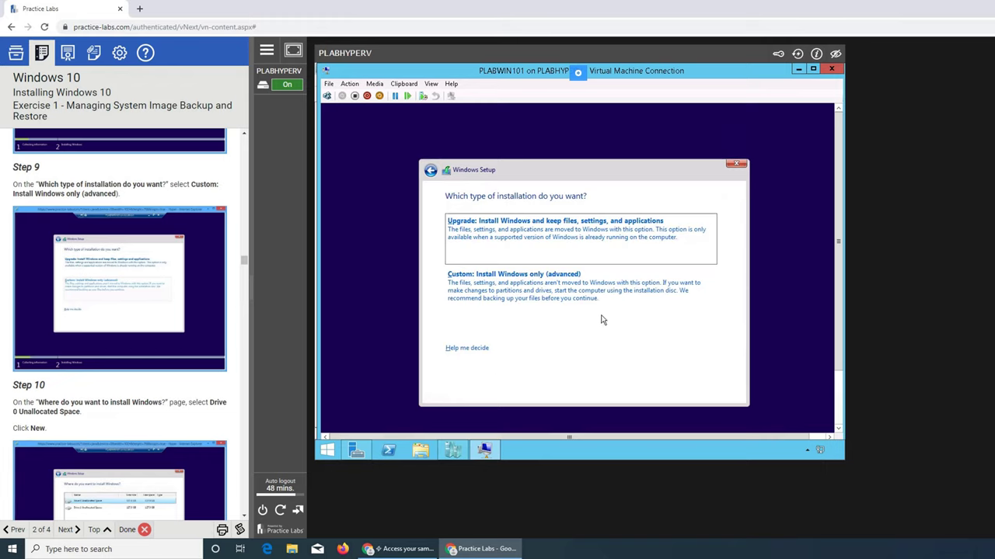
{"action": "left_click", "coordinate": [561, 295]}
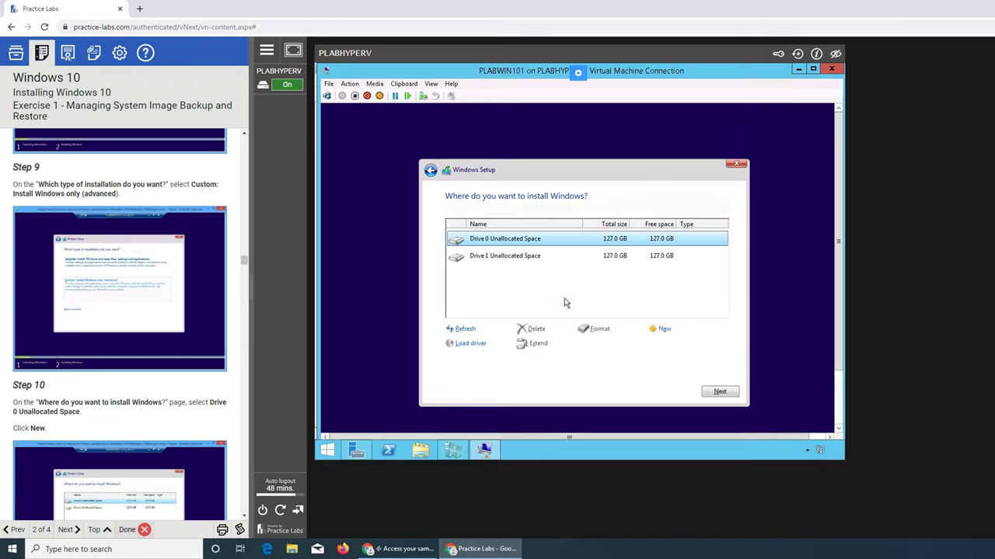
{"action": "scroll", "coordinate": [342, 354], "scroll_direction": "down", "scroll_amount": 2}
{"action": "scroll", "coordinate": [81, 319], "scroll_direction": "down", "scroll_amount": 4}
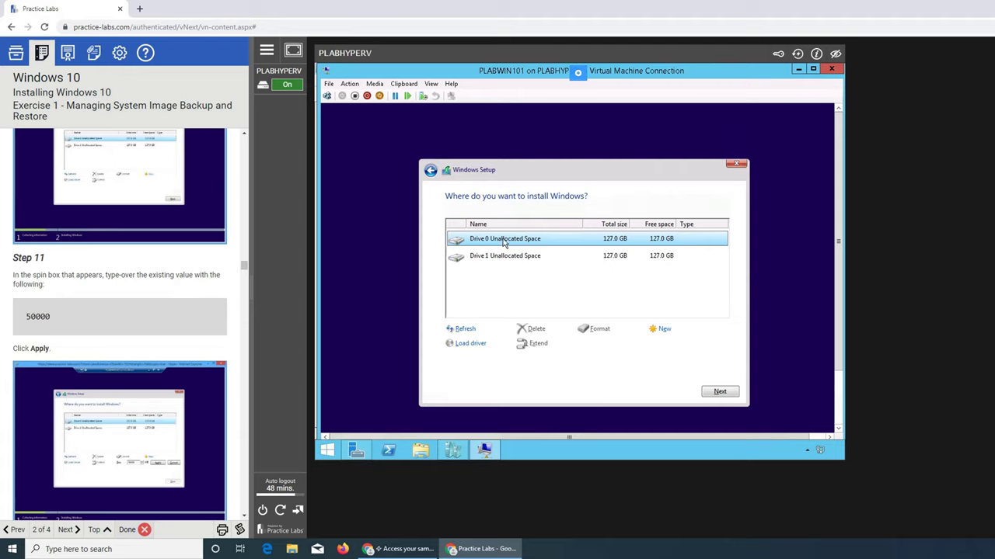
{"action": "scroll", "coordinate": [199, 245], "scroll_direction": "up", "scroll_amount": 3}
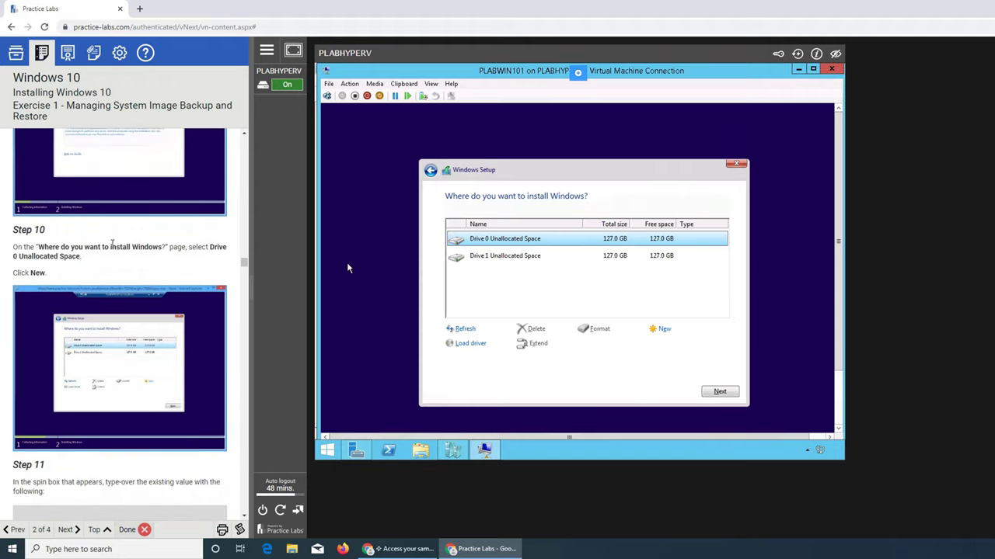
{"action": "scroll", "coordinate": [115, 272], "scroll_direction": "down", "scroll_amount": 2}
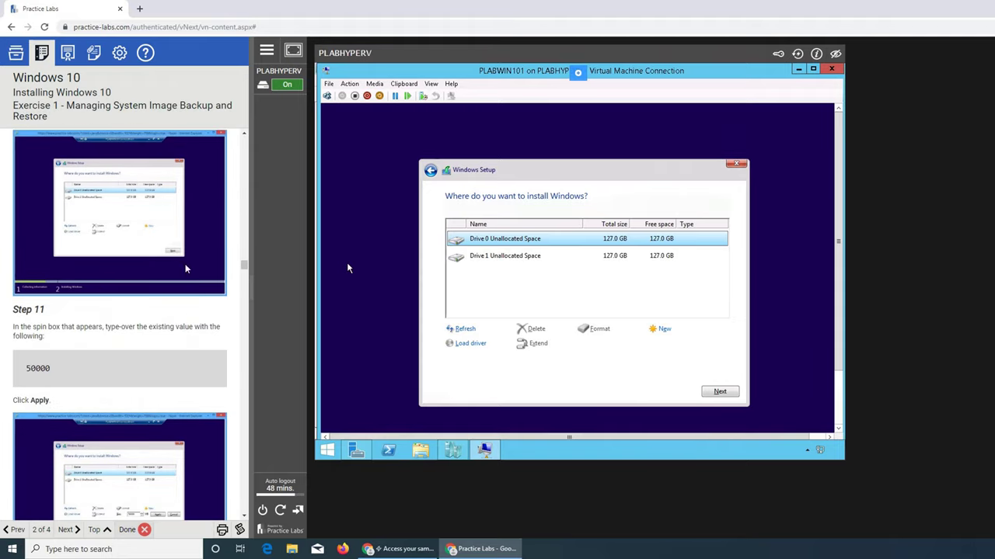
Create a 50000 MB partition on Drive 0, replacing 130048, and allow the extra system partitions
{"action": "left_click", "coordinate": [670, 330]}
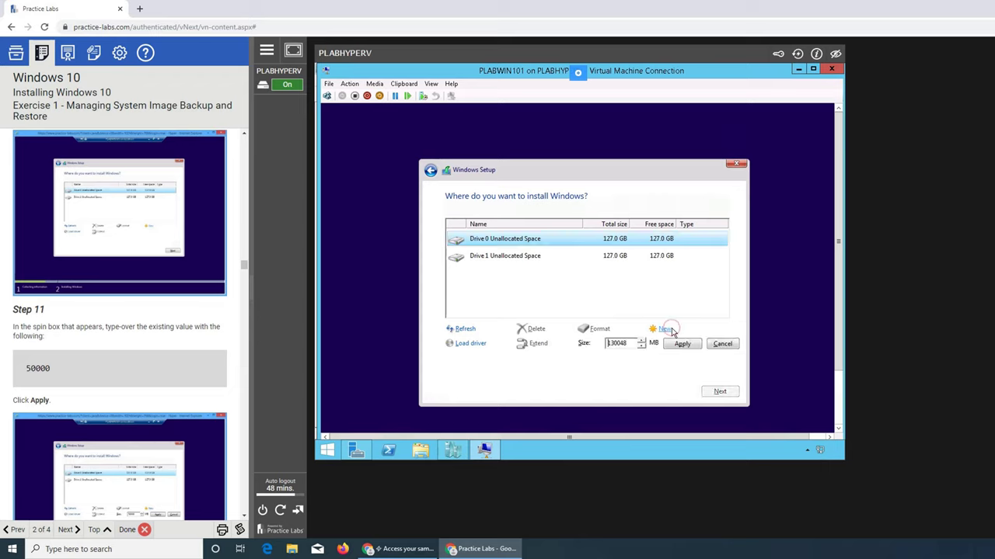
{"action": "left_click", "coordinate": [618, 346]}
{"action": "double_click", "coordinate": [607, 344]}
{"action": "type", "text": "50000"}
{"action": "left_click", "coordinate": [686, 347]}
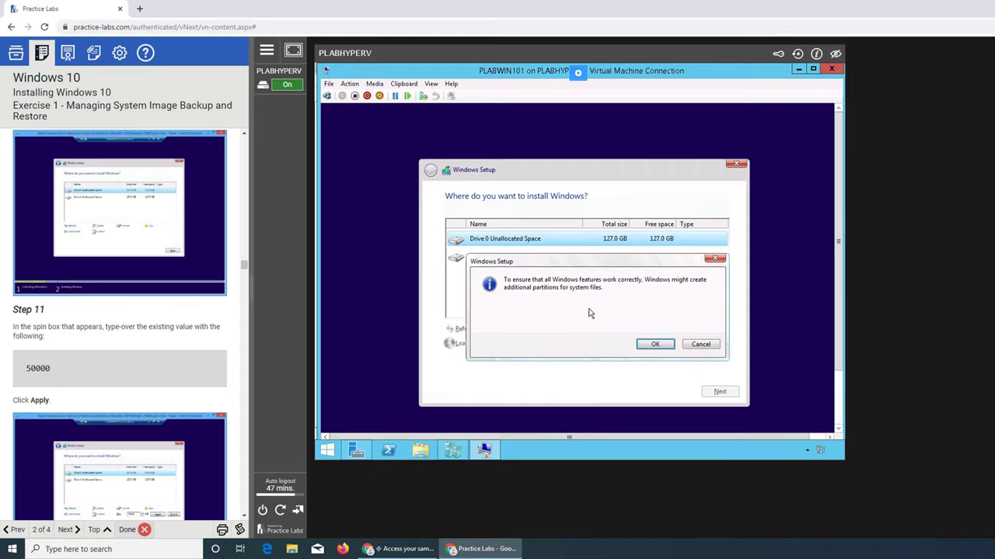
{"action": "left_click", "coordinate": [652, 345]}
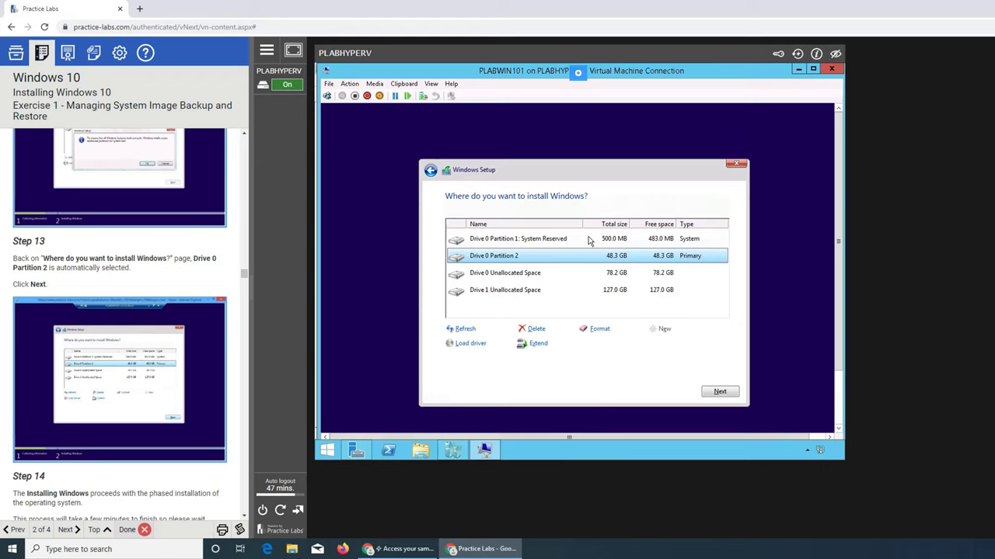
{"action": "scroll", "coordinate": [175, 342], "scroll_direction": "down", "scroll_amount": 2}
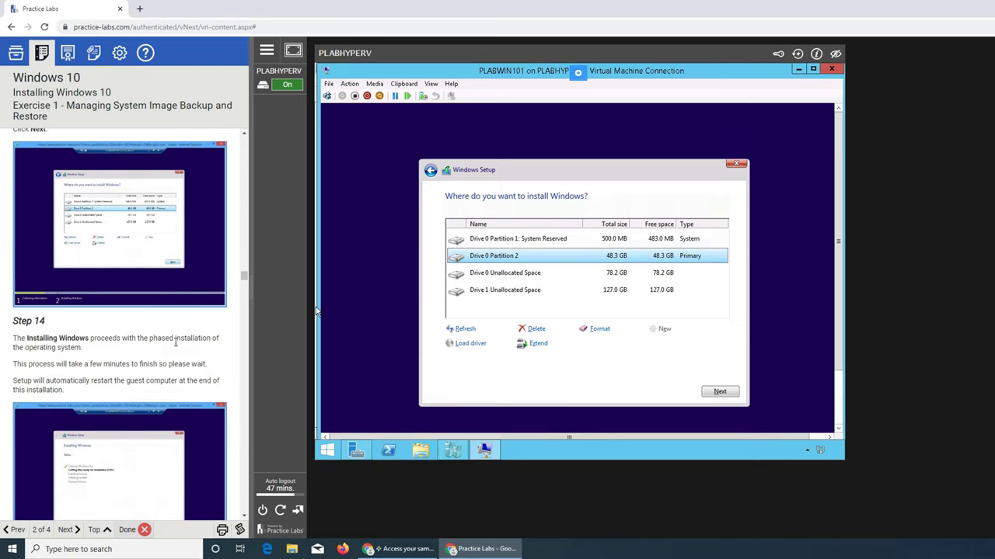
{"action": "scroll", "coordinate": [176, 342], "scroll_direction": "up", "scroll_amount": 2}
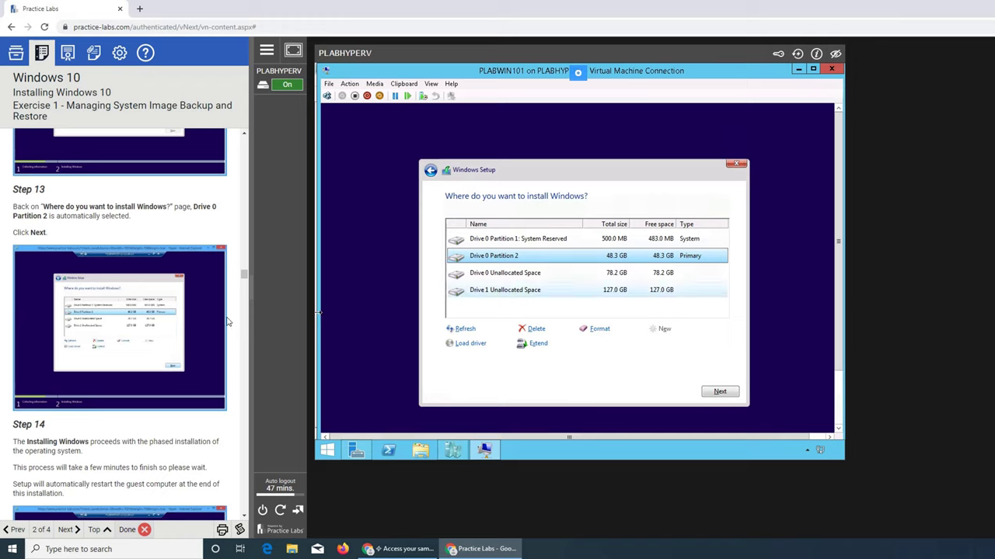
{"action": "scroll", "coordinate": [116, 303], "scroll_direction": "down", "scroll_amount": 2}
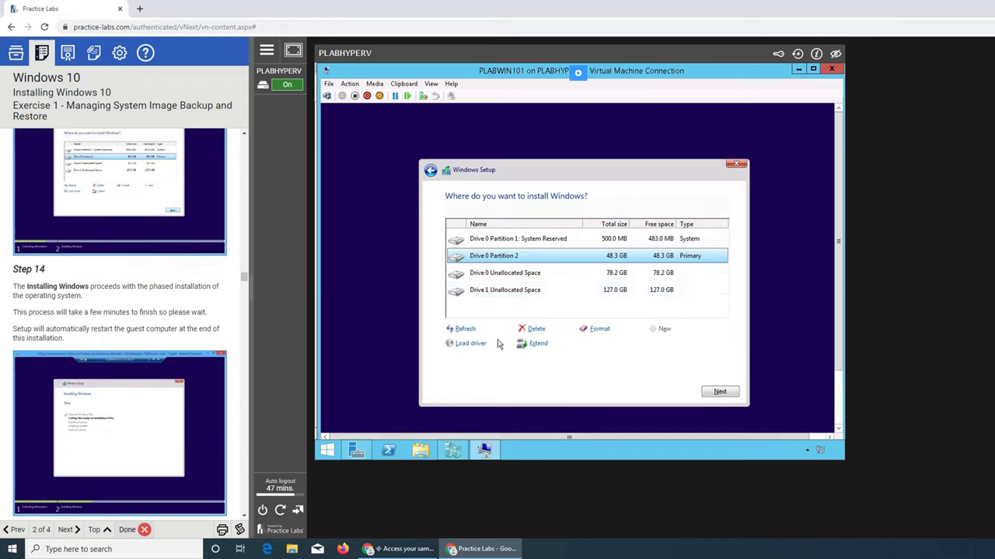
Install Windows onto Drive 0 Partition 2 and follow the guide to Step 17 while files copy
{"action": "left_click", "coordinate": [713, 394]}
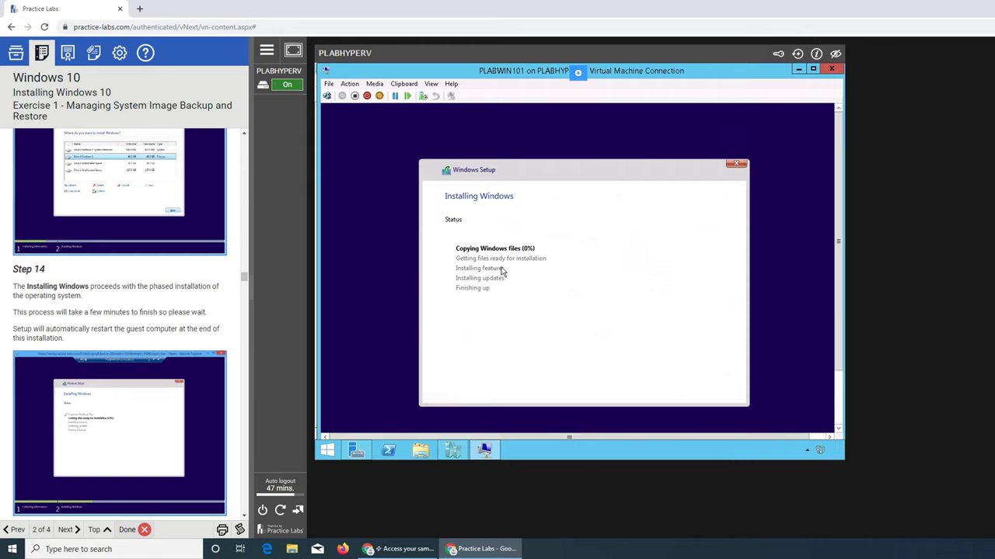
{"action": "scroll", "coordinate": [122, 392], "scroll_direction": "down", "scroll_amount": 5}
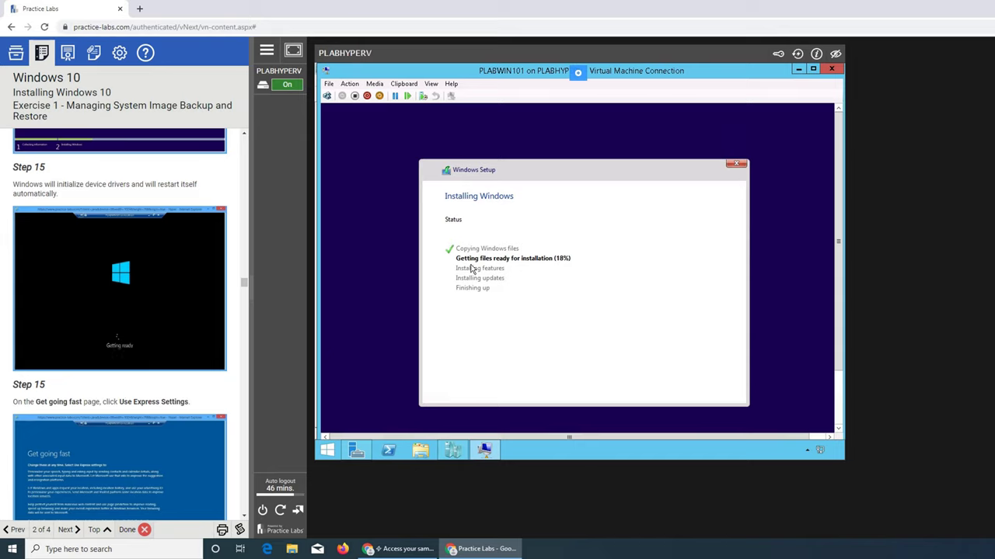
{"action": "scroll", "coordinate": [46, 272], "scroll_direction": "down", "scroll_amount": 2}
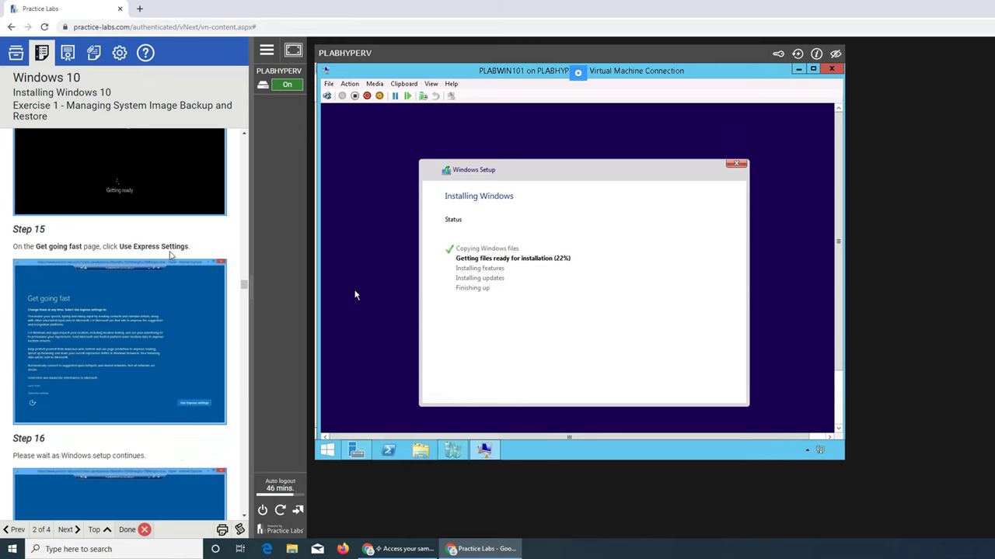
{"action": "scroll", "coordinate": [168, 253], "scroll_direction": "up", "scroll_amount": 3}
{"action": "scroll", "coordinate": [170, 252], "scroll_direction": "down", "scroll_amount": 6}
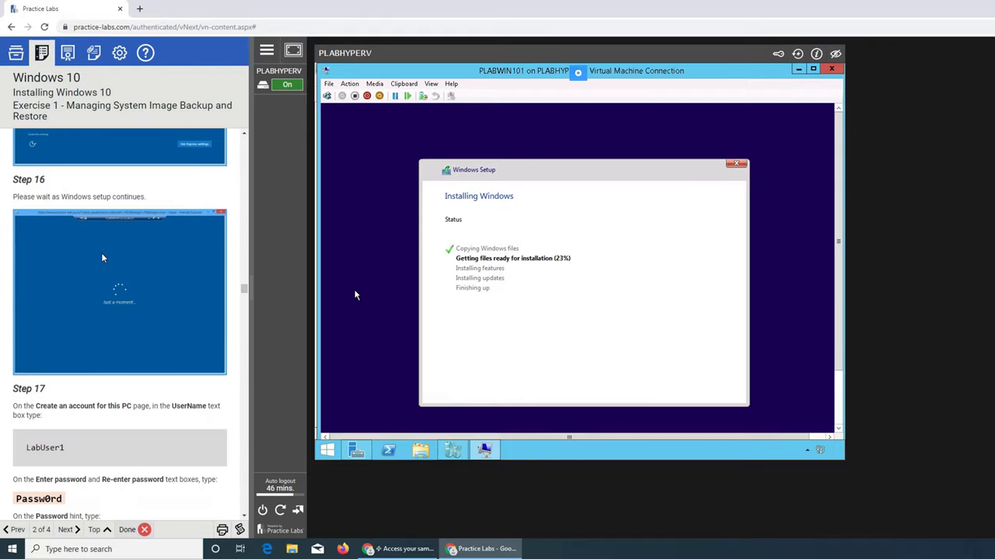
{"action": "scroll", "coordinate": [117, 223], "scroll_direction": "down", "scroll_amount": 1}
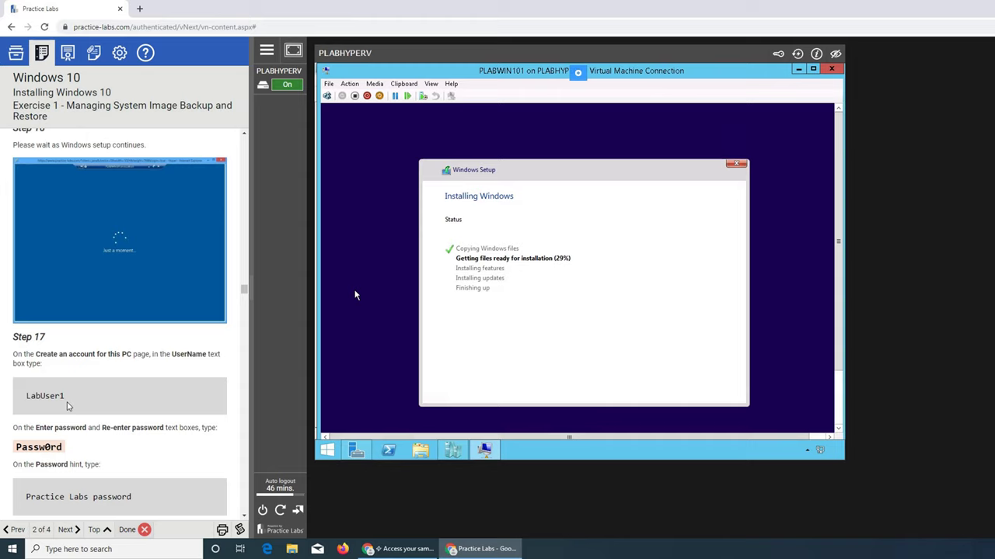
{"action": "scroll", "coordinate": [66, 405], "scroll_direction": "down", "scroll_amount": 2}
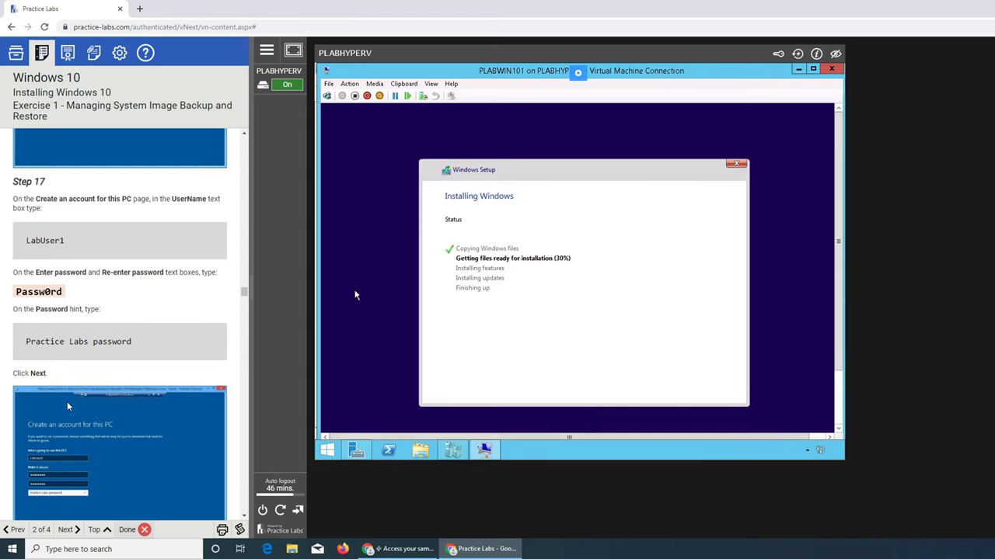
{"action": "scroll", "coordinate": [67, 404], "scroll_direction": "up", "scroll_amount": 3}
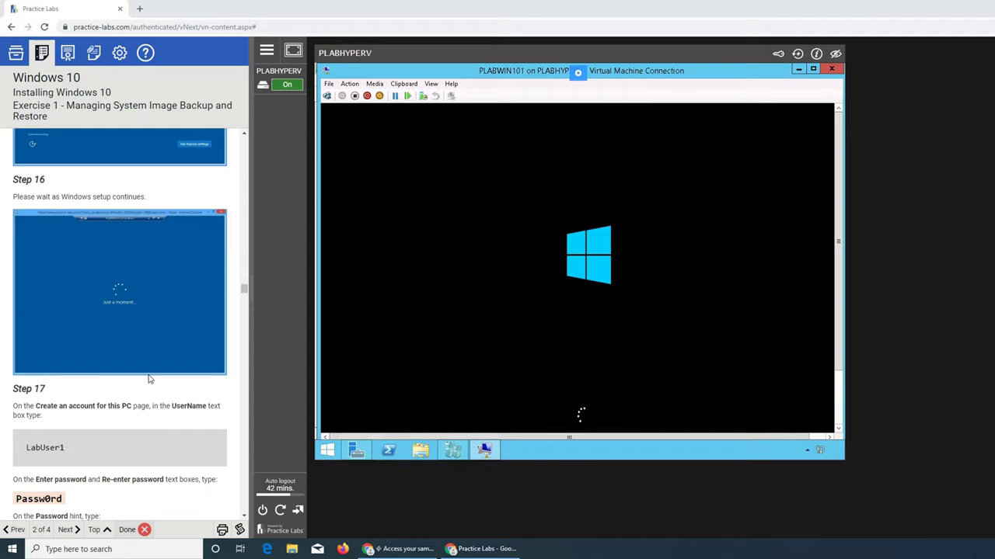
Scroll through the lab instructions while the VM reboots to the Get going fast screen
{"action": "scroll", "coordinate": [150, 379], "scroll_direction": "down", "scroll_amount": 4}
{"action": "scroll", "coordinate": [150, 379], "scroll_direction": "down", "scroll_amount": 2}
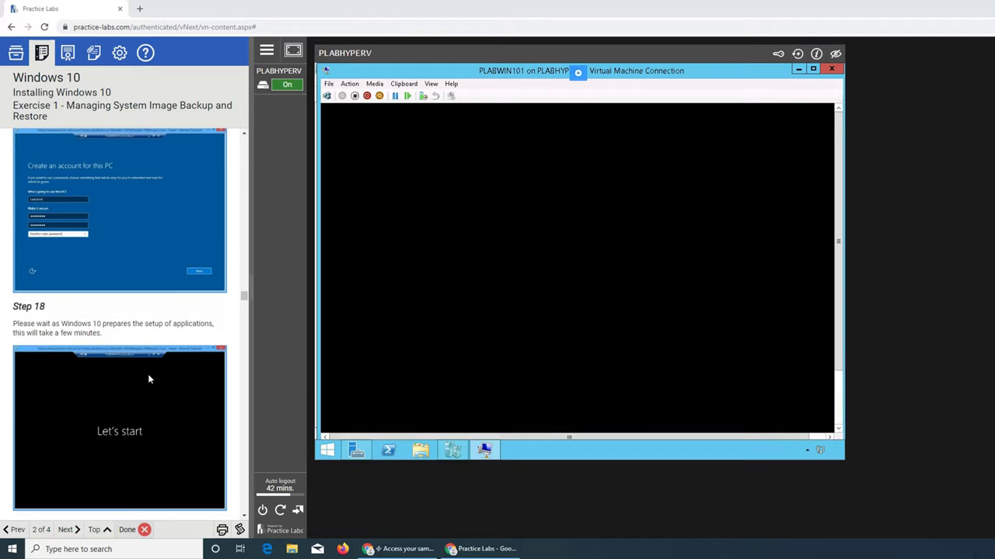
{"action": "scroll", "coordinate": [150, 379], "scroll_direction": "down", "scroll_amount": 3}
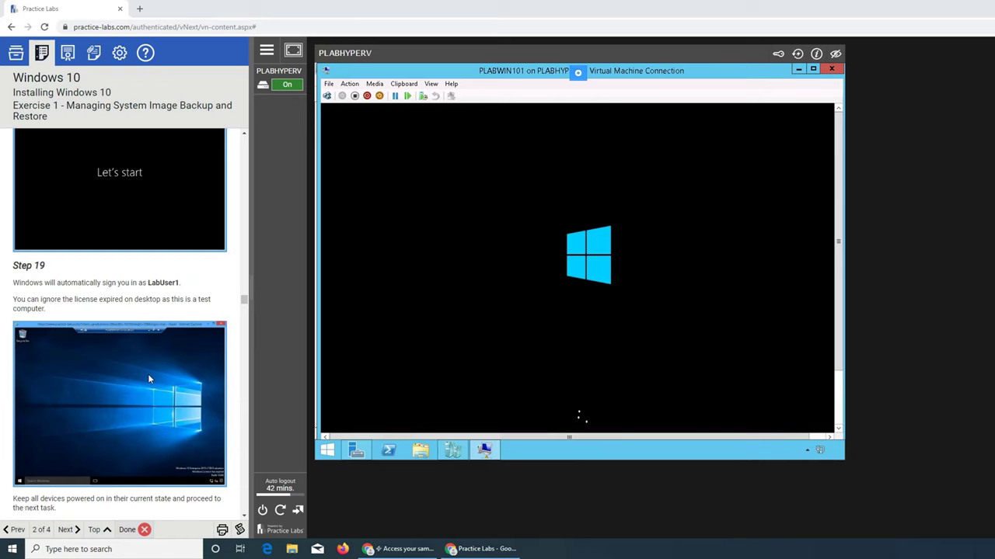
{"action": "scroll", "coordinate": [150, 379], "scroll_direction": "down", "scroll_amount": 2}
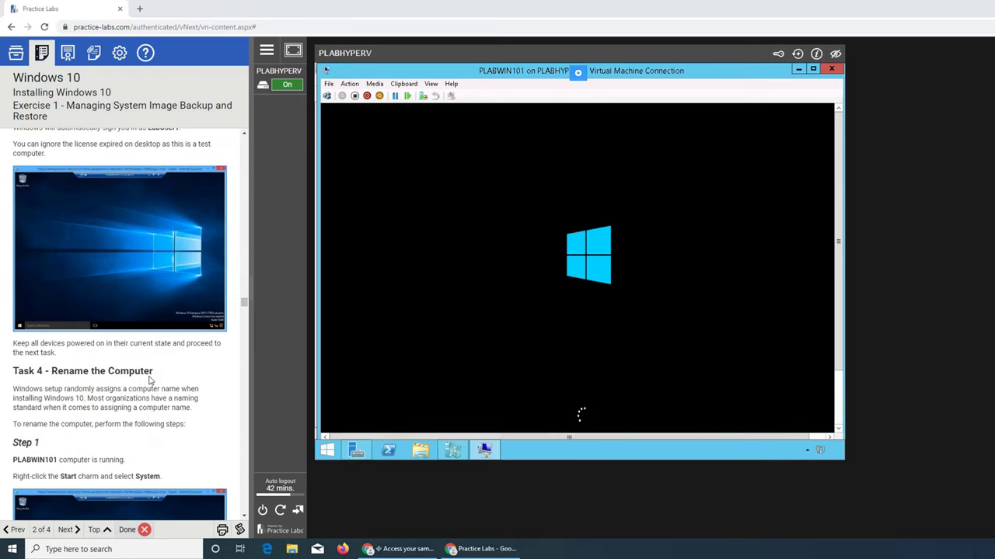
{"action": "scroll", "coordinate": [150, 380], "scroll_direction": "down", "scroll_amount": 2}
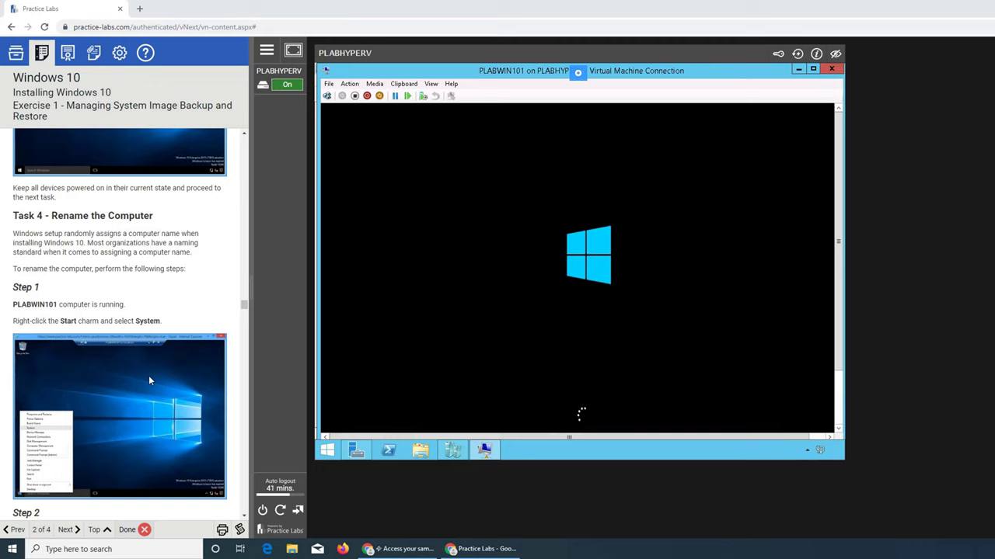
{"action": "scroll", "coordinate": [150, 381], "scroll_direction": "down", "scroll_amount": 7}
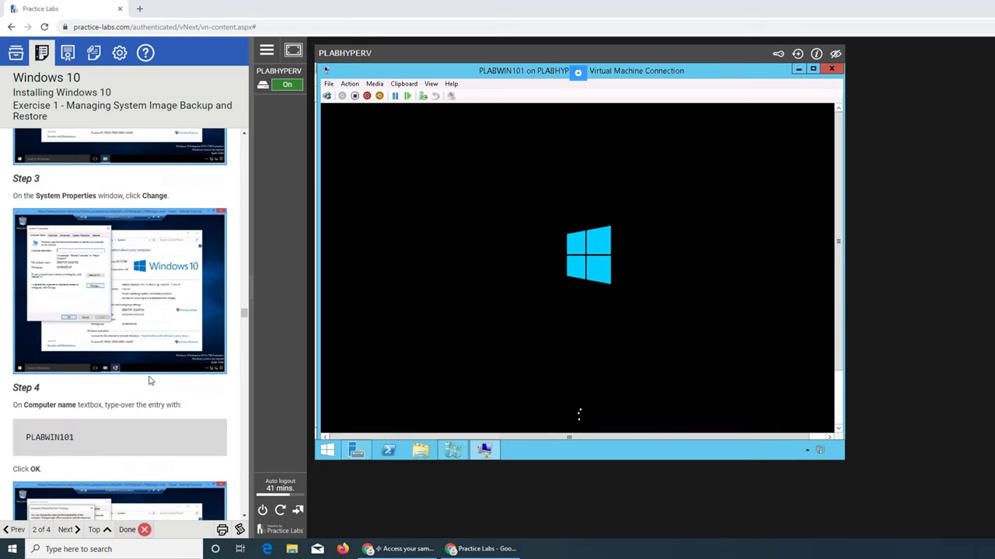
{"action": "scroll", "coordinate": [150, 381], "scroll_direction": "down", "scroll_amount": 15}
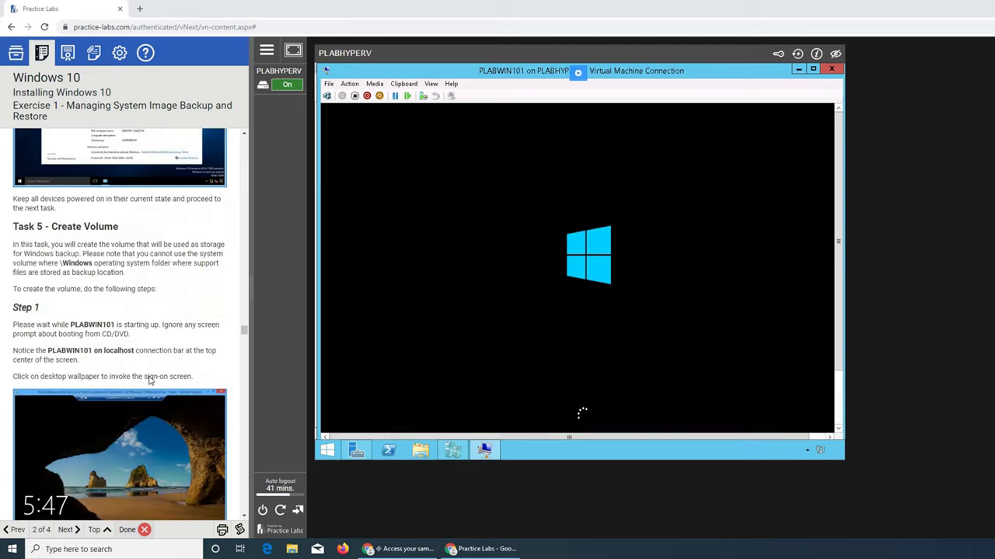
{"action": "scroll", "coordinate": [150, 380], "scroll_direction": "down", "scroll_amount": 4}
{"action": "scroll", "coordinate": [150, 381], "scroll_direction": "down", "scroll_amount": 4}
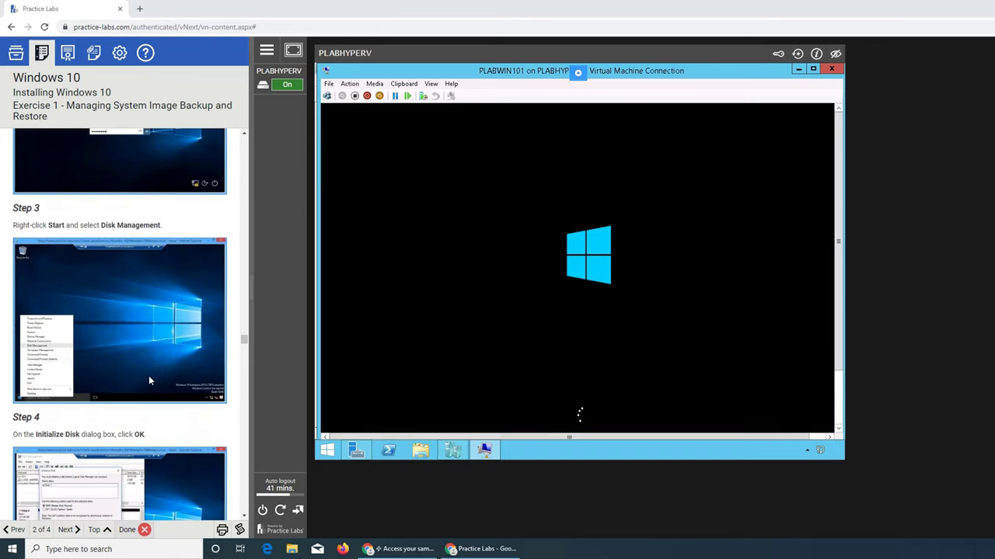
{"action": "scroll", "coordinate": [150, 380], "scroll_direction": "down", "scroll_amount": 3}
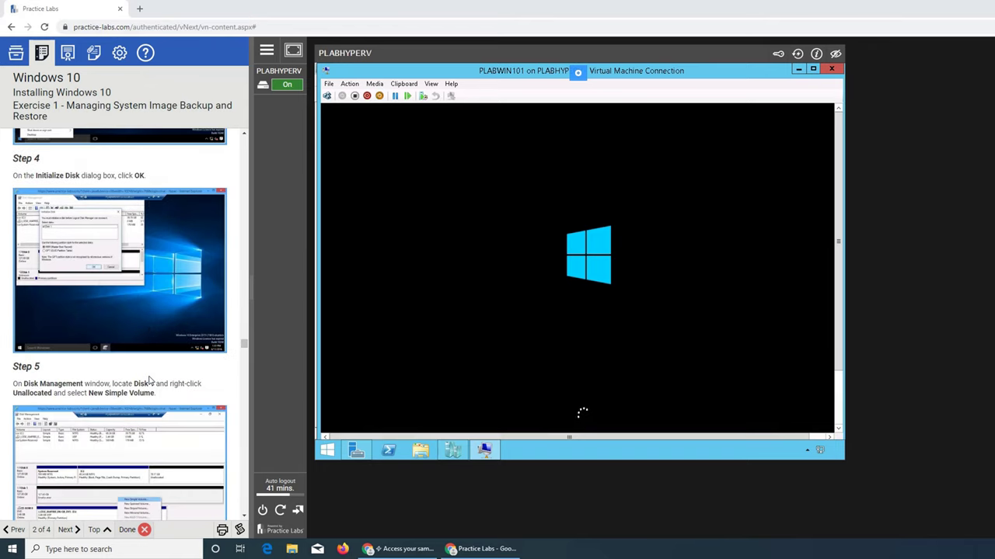
{"action": "scroll", "coordinate": [150, 380], "scroll_direction": "down", "scroll_amount": 10}
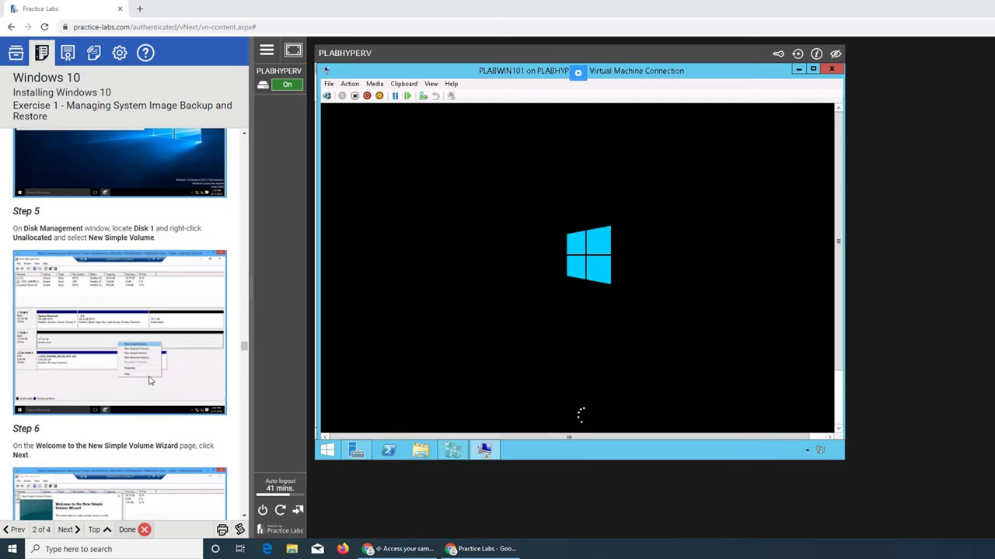
{"action": "scroll", "coordinate": [150, 381], "scroll_direction": "down", "scroll_amount": 10}
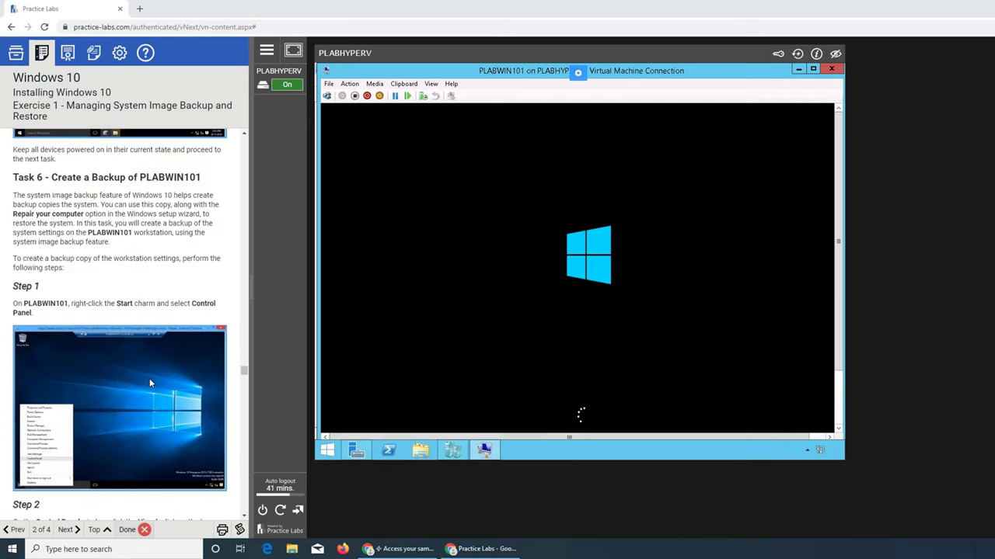
{"action": "scroll", "coordinate": [149, 379], "scroll_direction": "up", "scroll_amount": 10}
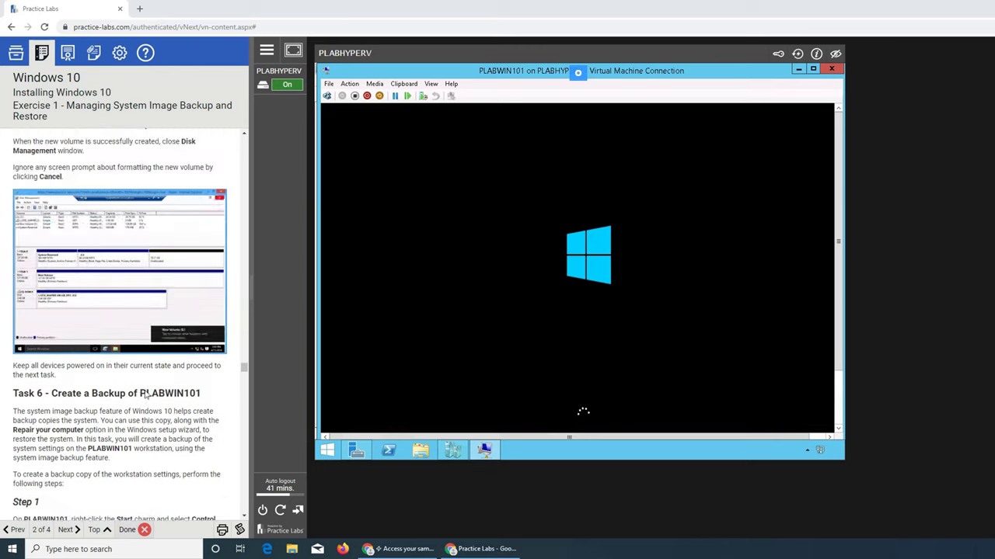
{"action": "scroll", "coordinate": [144, 392], "scroll_direction": "down", "scroll_amount": 15}
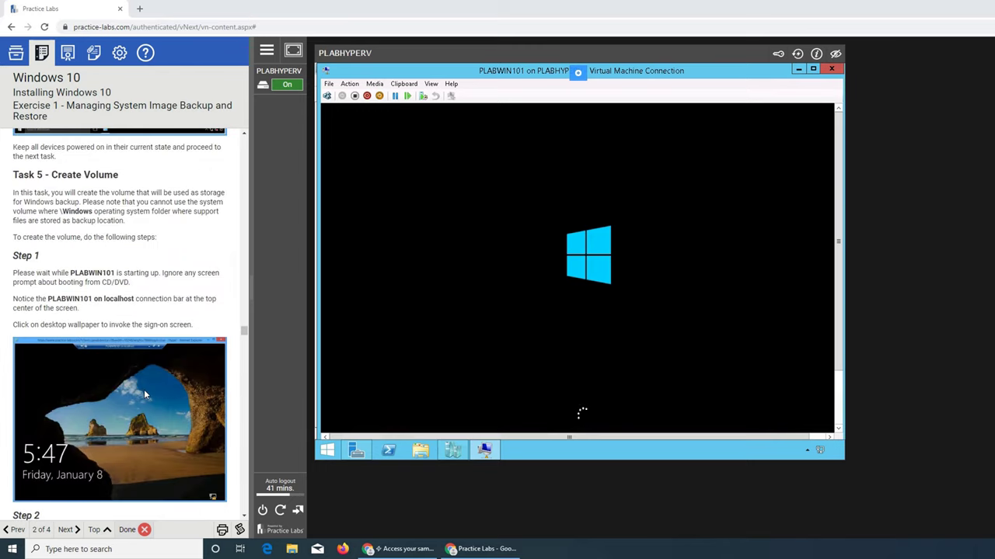
{"action": "scroll", "coordinate": [143, 392], "scroll_direction": "up", "scroll_amount": 4}
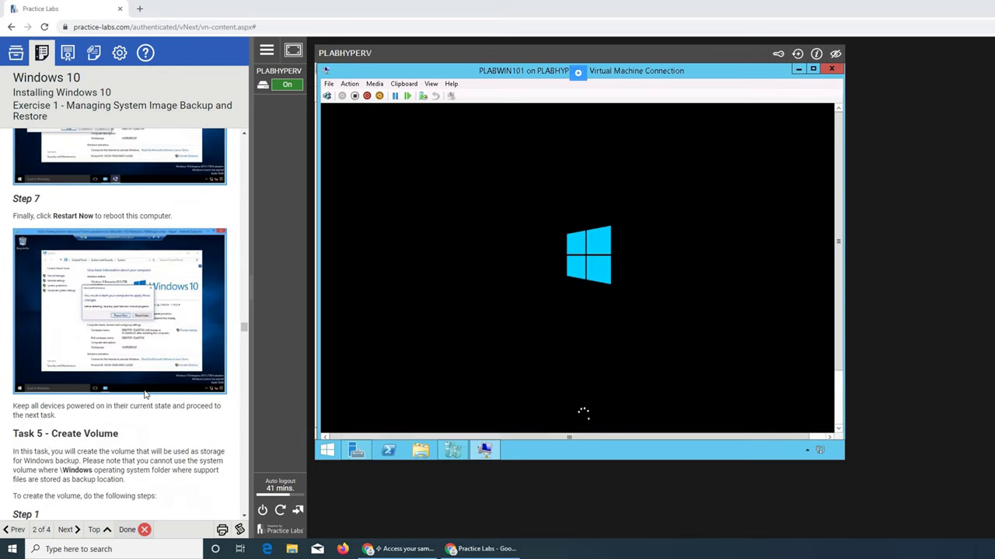
{"action": "scroll", "coordinate": [144, 395], "scroll_direction": "up", "scroll_amount": 10}
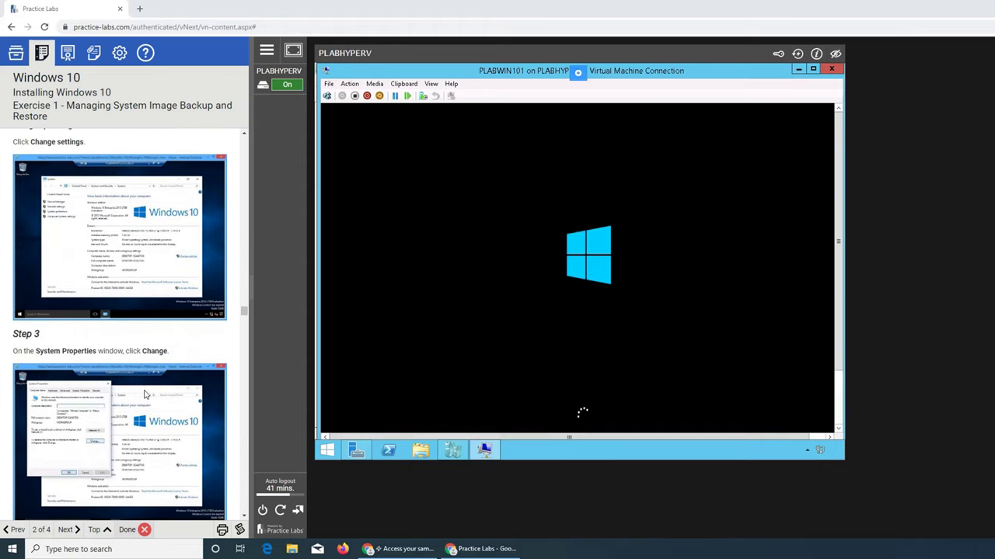
{"action": "scroll", "coordinate": [145, 395], "scroll_direction": "down", "scroll_amount": 4}
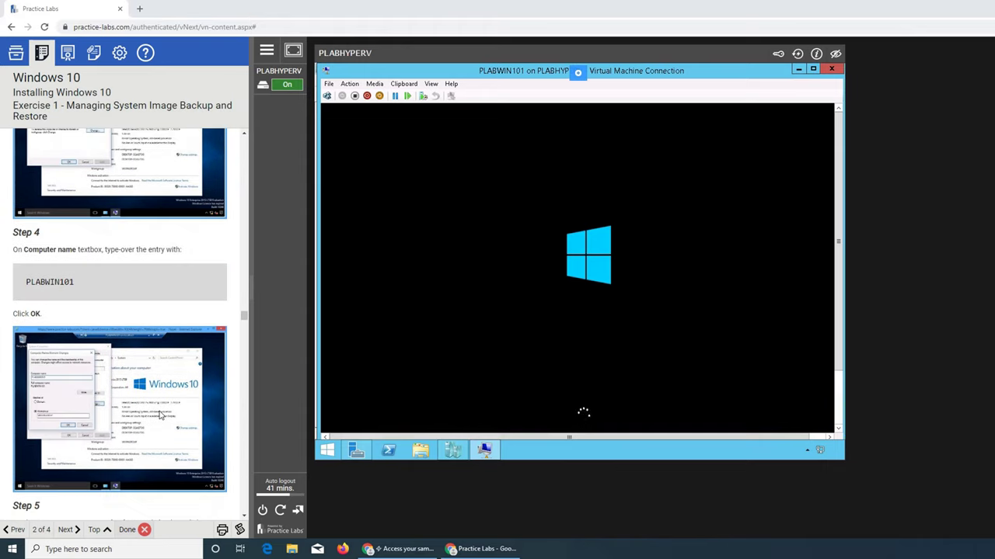
{"action": "scroll", "coordinate": [160, 414], "scroll_direction": "up", "scroll_amount": 3}
{"action": "scroll", "coordinate": [159, 411], "scroll_direction": "down", "scroll_amount": 1}
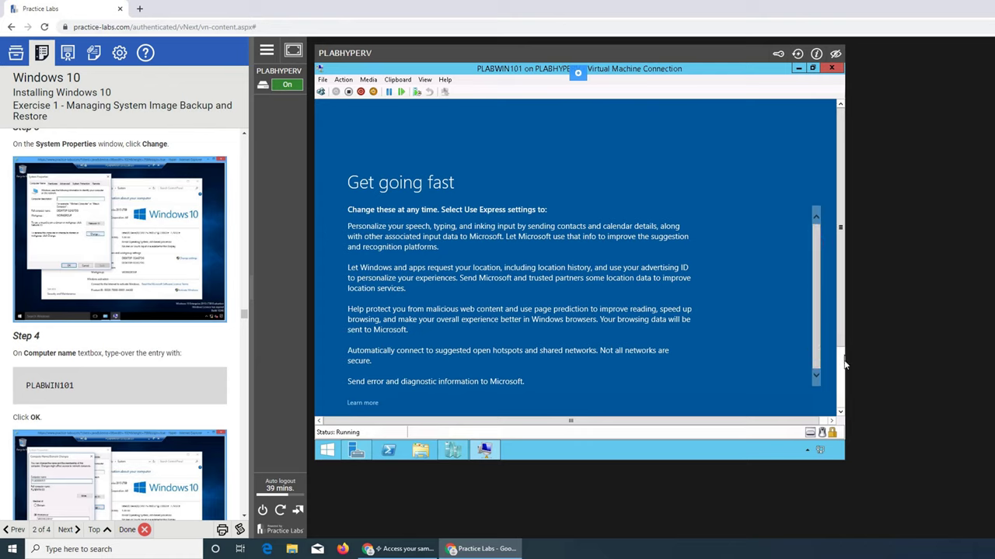
Choose Use Express settings on the Get going fast page
{"action": "scroll", "coordinate": [842, 365], "scroll_direction": "down", "scroll_amount": 2}
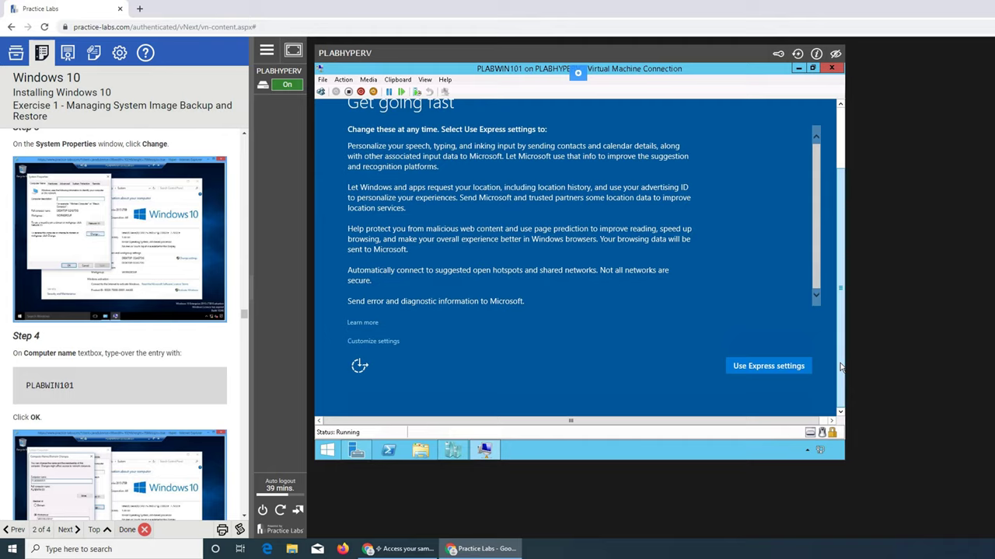
{"action": "left_click", "coordinate": [780, 367]}
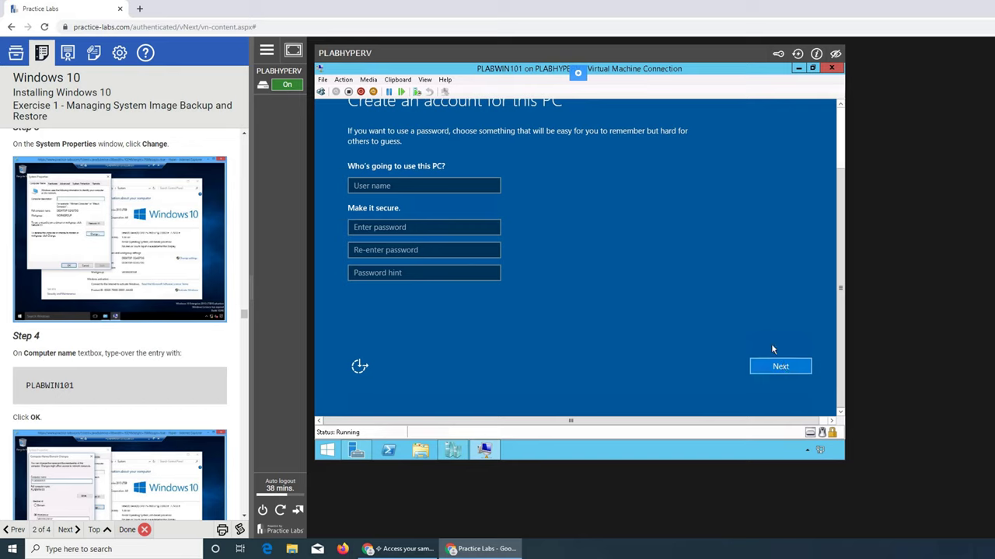
Enter LabUser1 as the new account's user name
{"action": "left_click", "coordinate": [404, 185]}
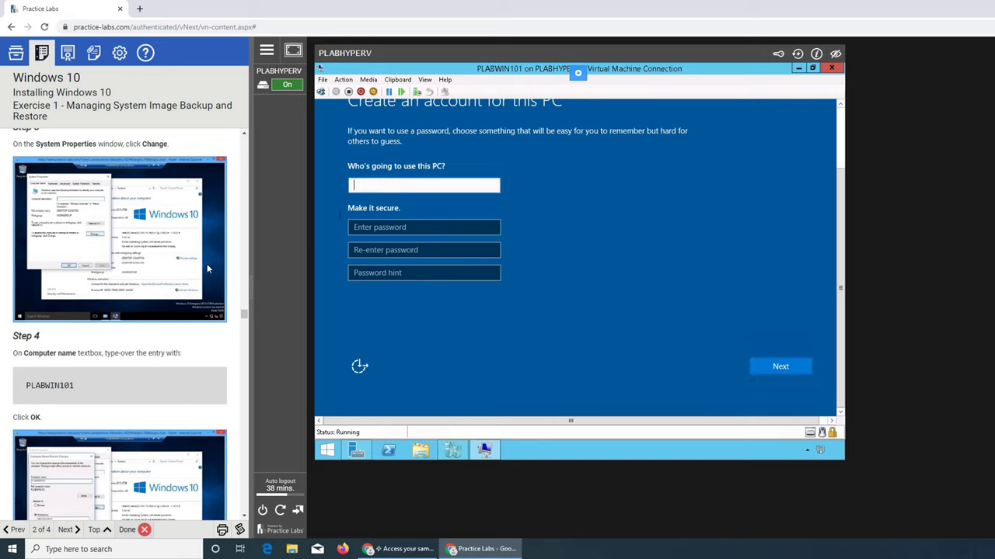
{"action": "scroll", "coordinate": [194, 265], "scroll_direction": "up", "scroll_amount": 15}
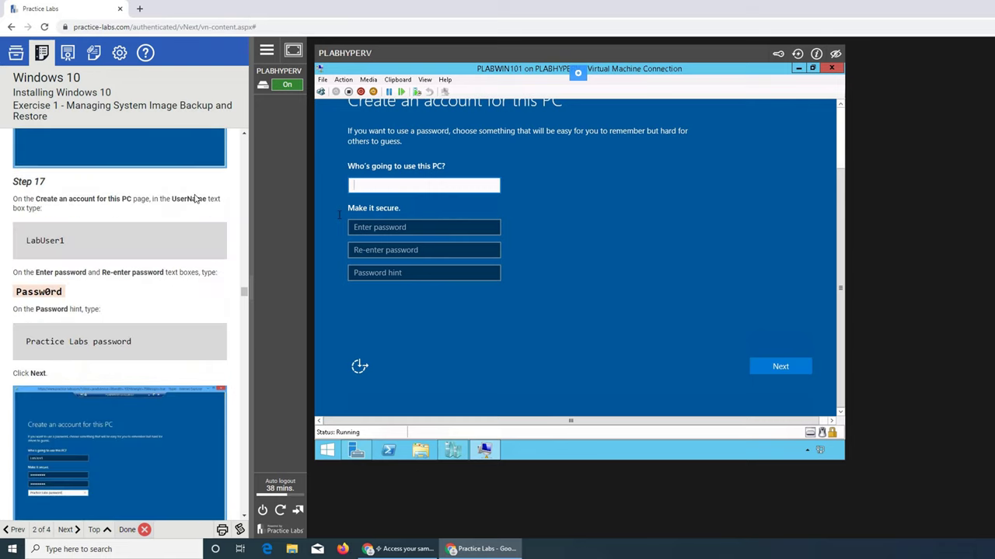
{"action": "scroll", "coordinate": [196, 199], "scroll_direction": "up", "scroll_amount": 10}
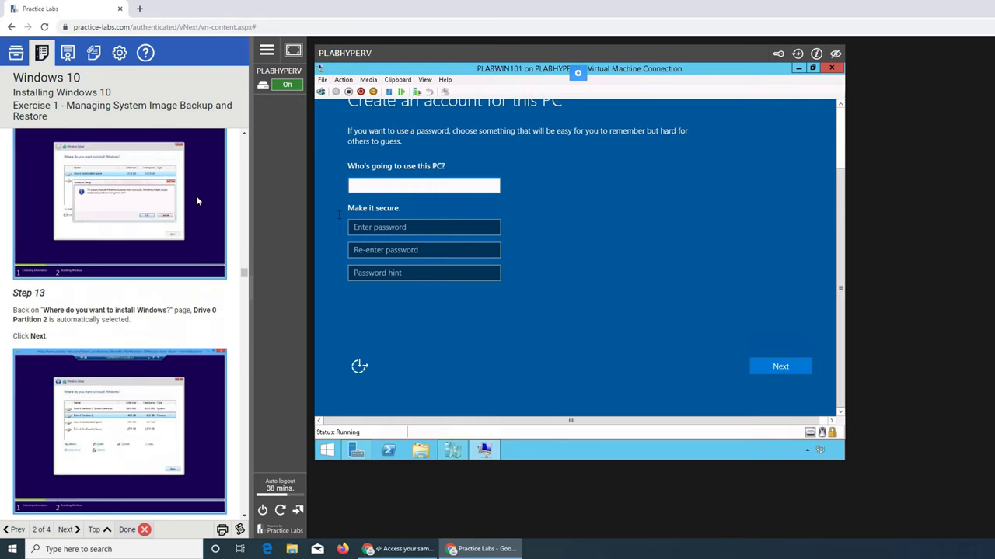
{"action": "scroll", "coordinate": [195, 201], "scroll_direction": "up", "scroll_amount": 4}
{"action": "scroll", "coordinate": [196, 200], "scroll_direction": "down", "scroll_amount": 6}
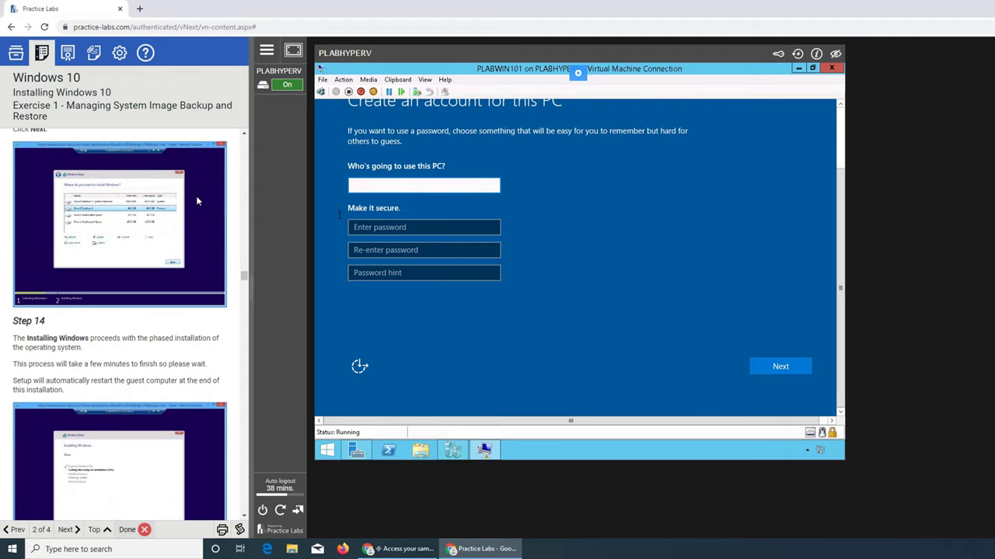
{"action": "scroll", "coordinate": [196, 201], "scroll_direction": "down", "scroll_amount": 5}
{"action": "scroll", "coordinate": [197, 201], "scroll_direction": "down", "scroll_amount": 10}
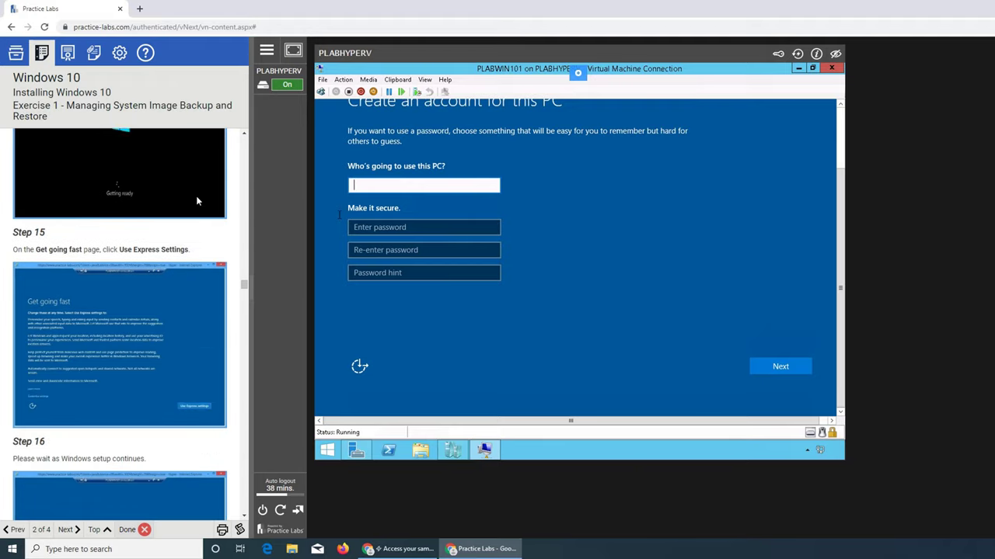
{"action": "scroll", "coordinate": [196, 201], "scroll_direction": "down", "scroll_amount": 3}
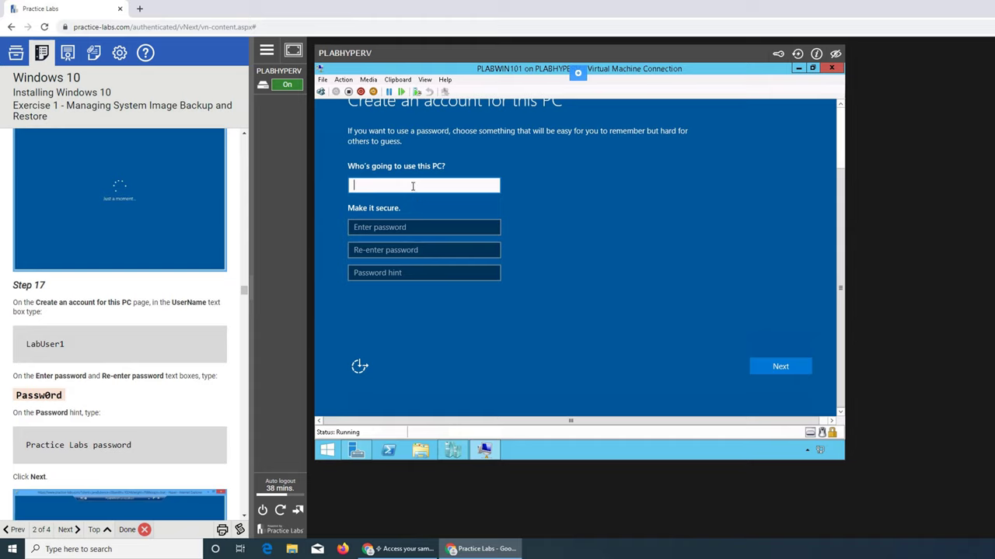
{"action": "type", "text": "LabUser1"}
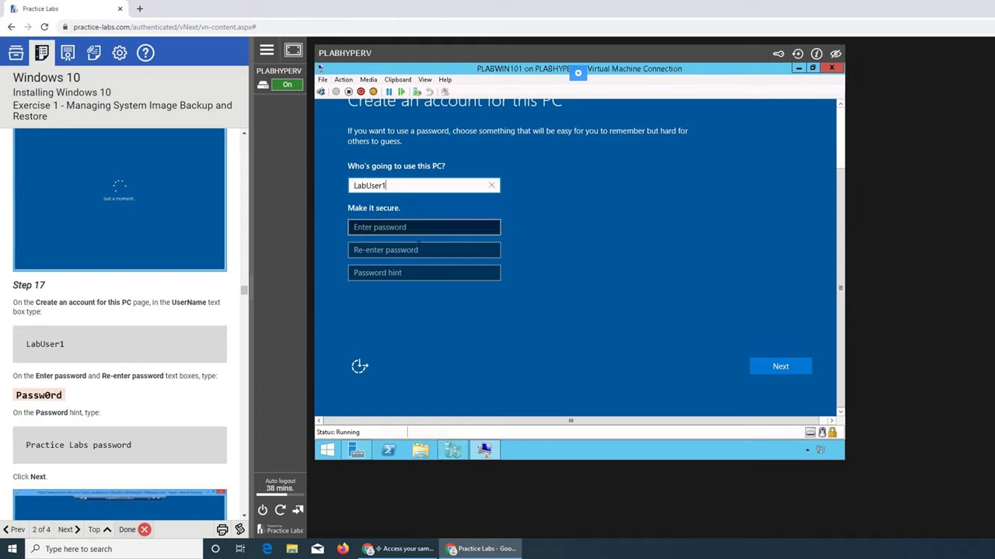
Enter and verify the account password, add the hint 'default', and submit the account
{"action": "left_click", "coordinate": [409, 231]}
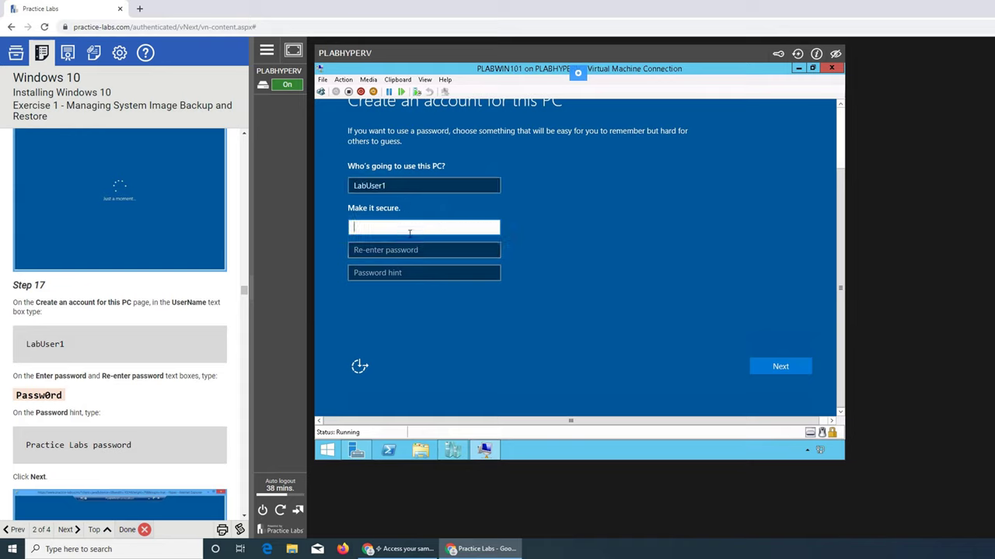
{"action": "type", "text": "Passw0rd"}
{"action": "key", "text": "Tab"}
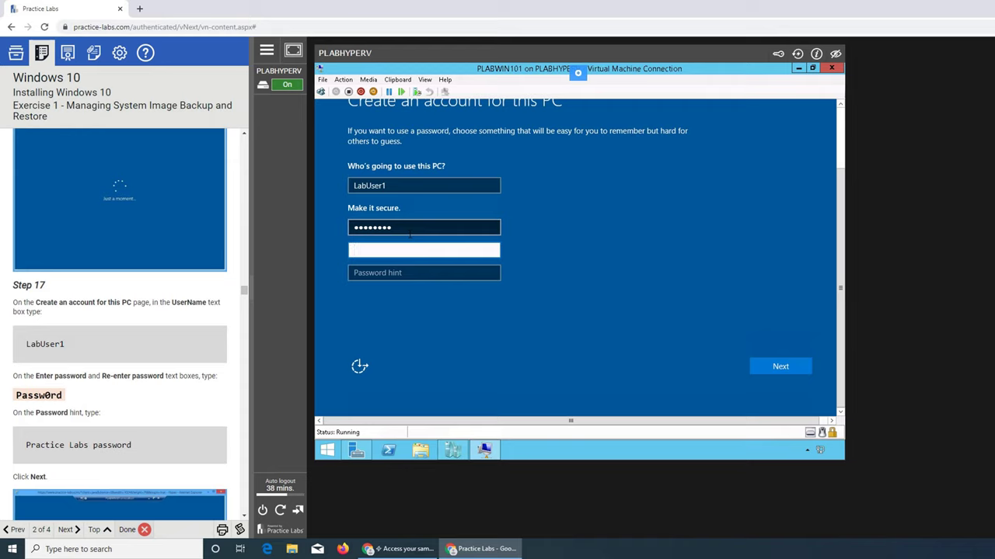
{"action": "type", "text": "Passw0rd"}
{"action": "left_click", "coordinate": [492, 250]}
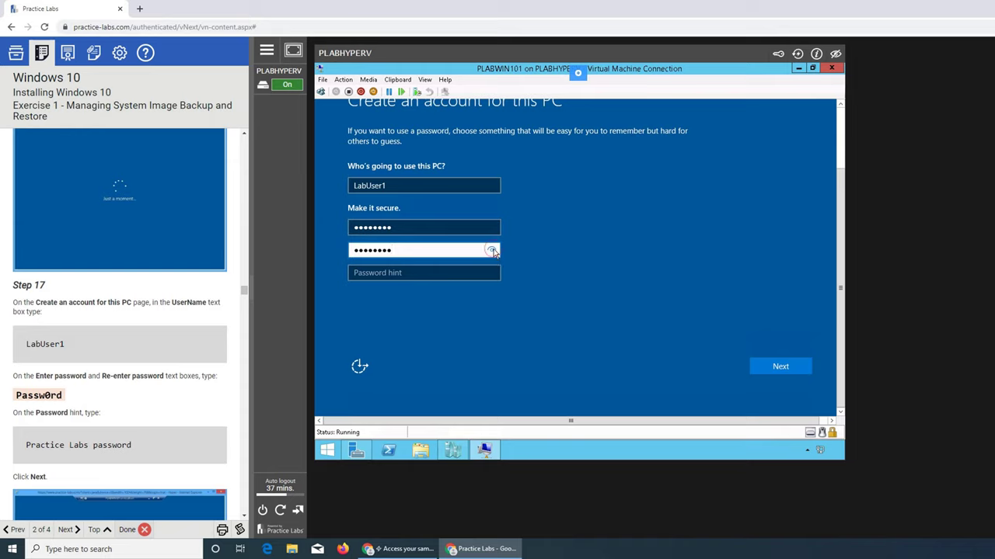
{"action": "left_click", "coordinate": [492, 250]}
{"action": "left_click", "coordinate": [455, 271]}
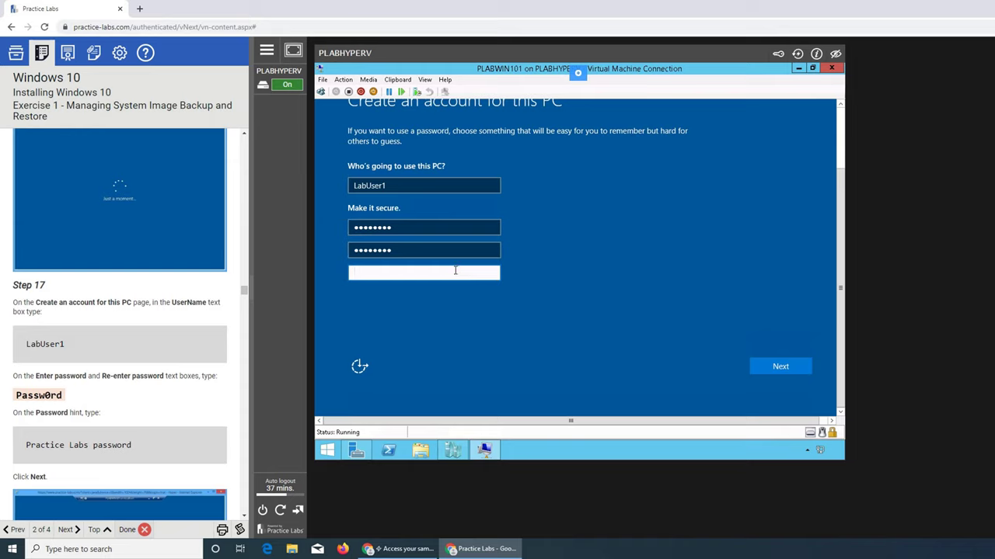
{"action": "type", "text": "default"}
{"action": "left_click", "coordinate": [791, 368]}
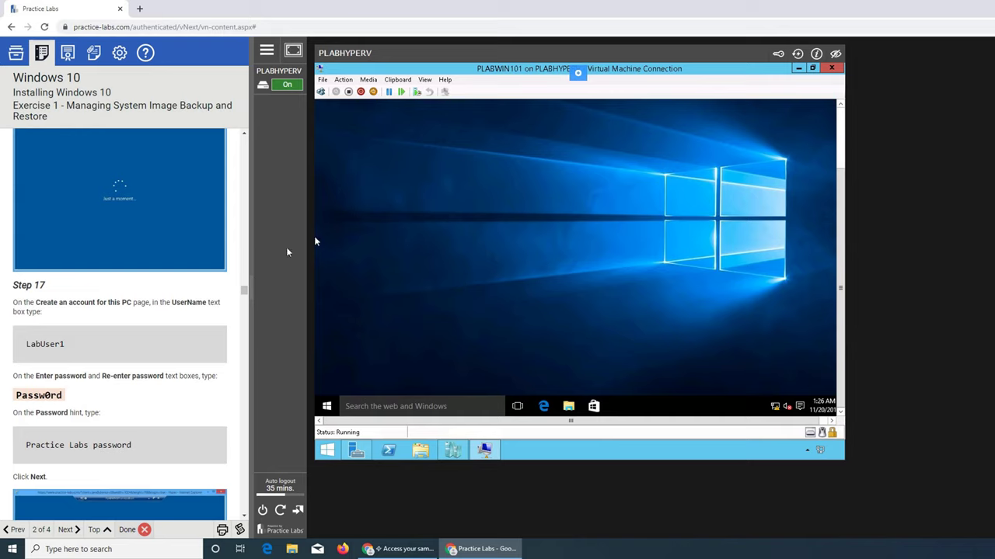
Once the desktop appears, scroll the guide to Task 4 and check the Start menu
{"action": "scroll", "coordinate": [237, 282], "scroll_direction": "down", "scroll_amount": 3}
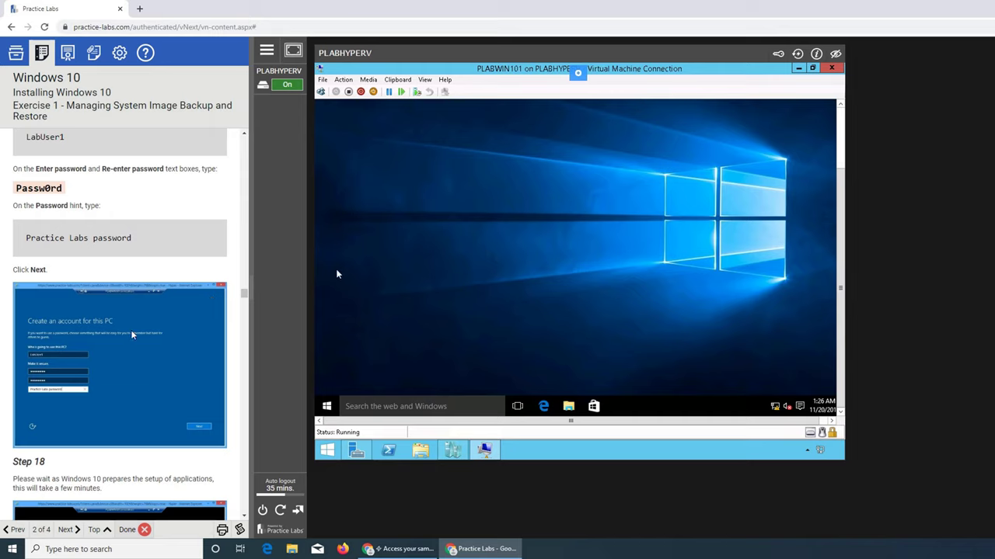
{"action": "scroll", "coordinate": [132, 334], "scroll_direction": "down", "scroll_amount": 2}
{"action": "scroll", "coordinate": [132, 334], "scroll_direction": "up", "scroll_amount": 3}
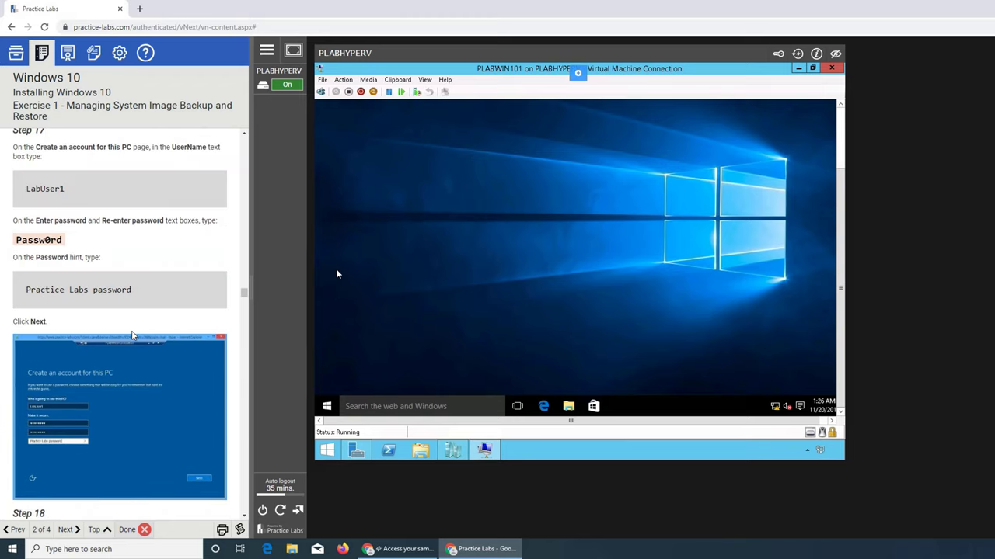
{"action": "scroll", "coordinate": [132, 334], "scroll_direction": "down", "scroll_amount": 2}
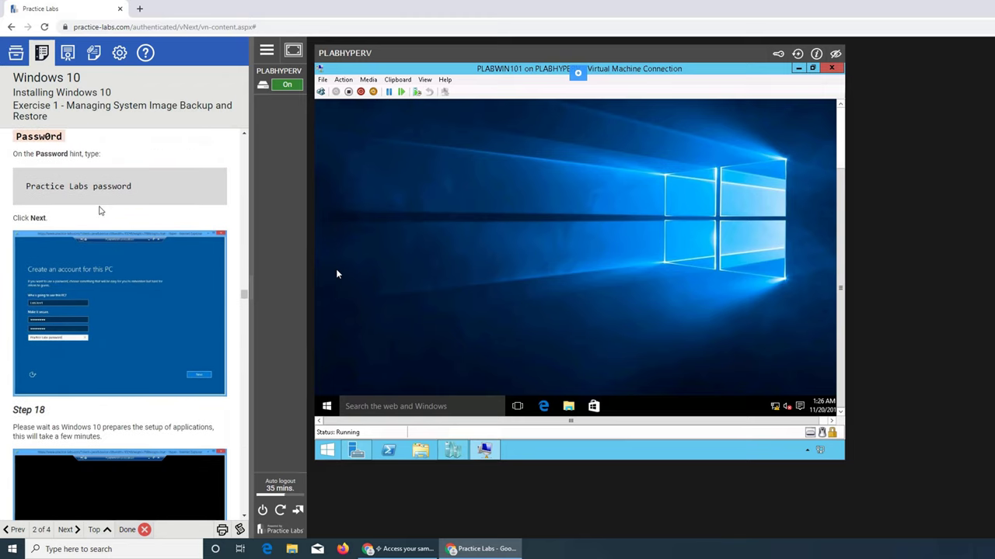
{"action": "scroll", "coordinate": [117, 311], "scroll_direction": "down", "scroll_amount": 5}
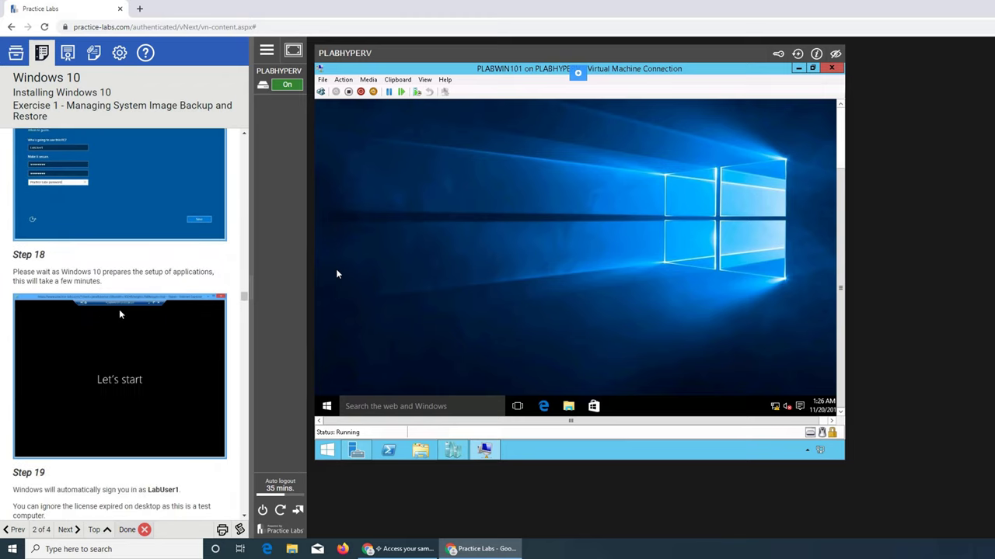
{"action": "scroll", "coordinate": [113, 280], "scroll_direction": "down", "scroll_amount": 4}
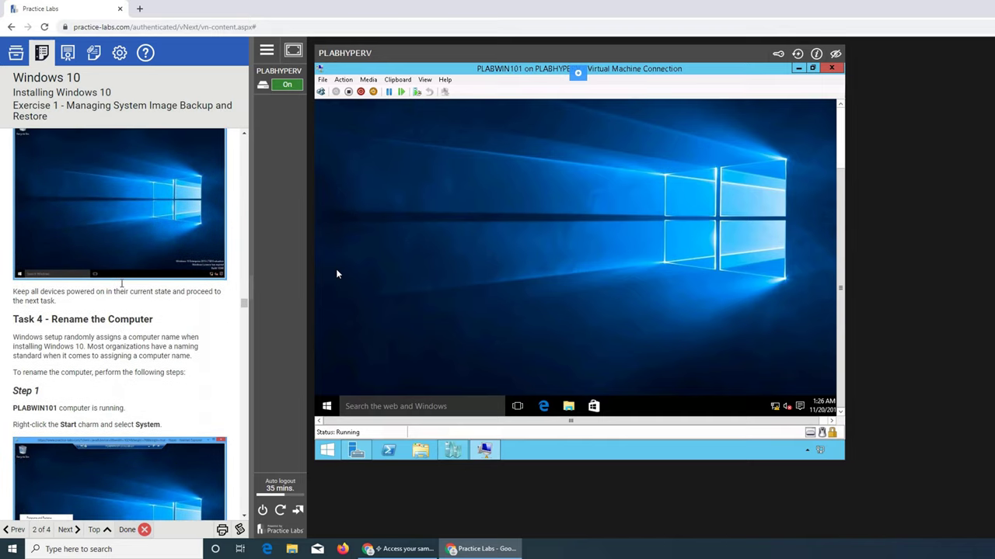
{"action": "scroll", "coordinate": [53, 196], "scroll_direction": "up", "scroll_amount": 3}
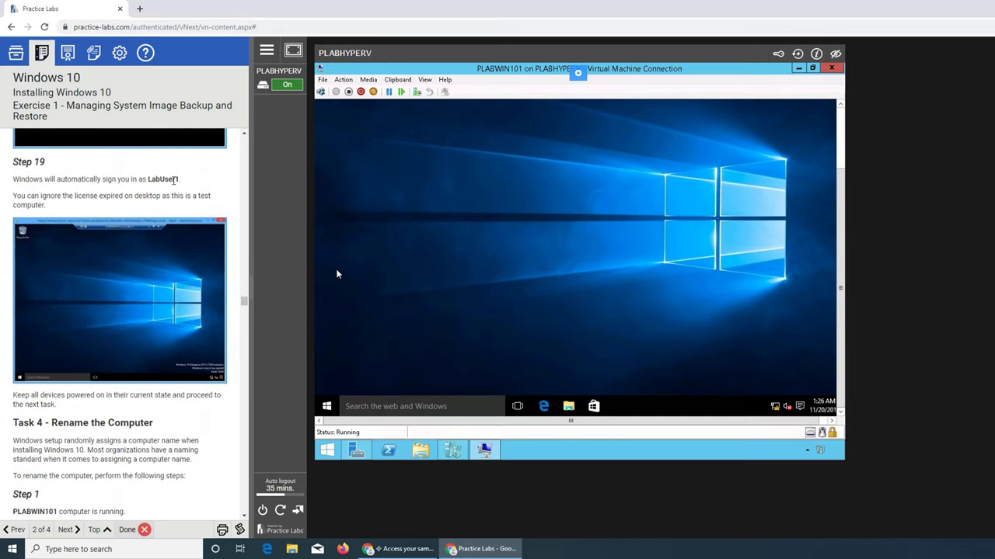
{"action": "left_click", "coordinate": [325, 406]}
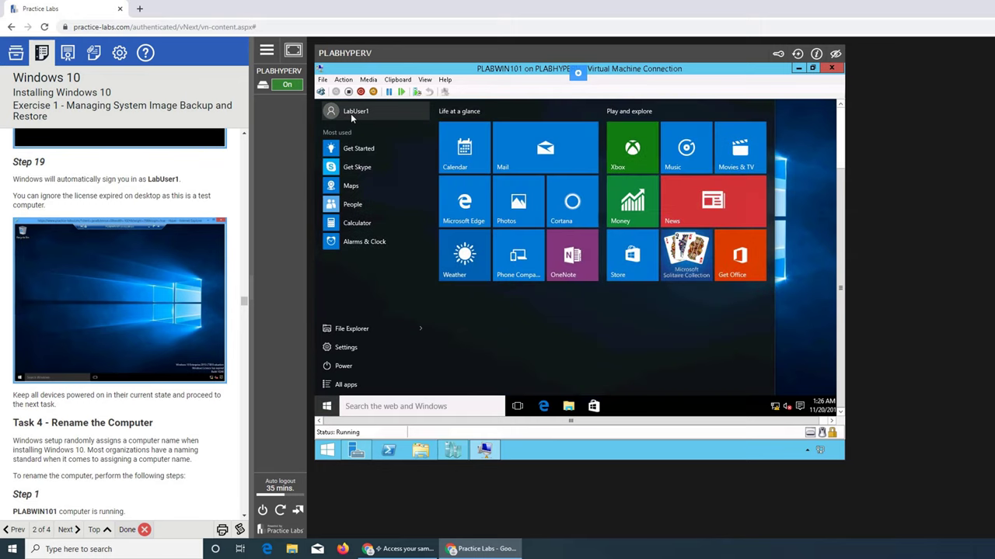
{"action": "scroll", "coordinate": [28, 438], "scroll_direction": "down", "scroll_amount": 2}
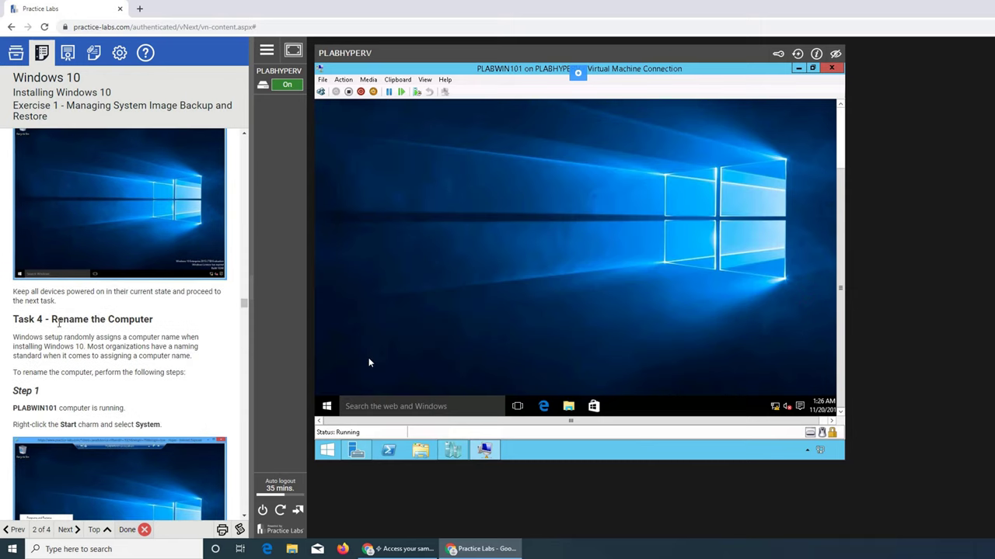
{"action": "scroll", "coordinate": [223, 332], "scroll_direction": "down", "scroll_amount": 3}
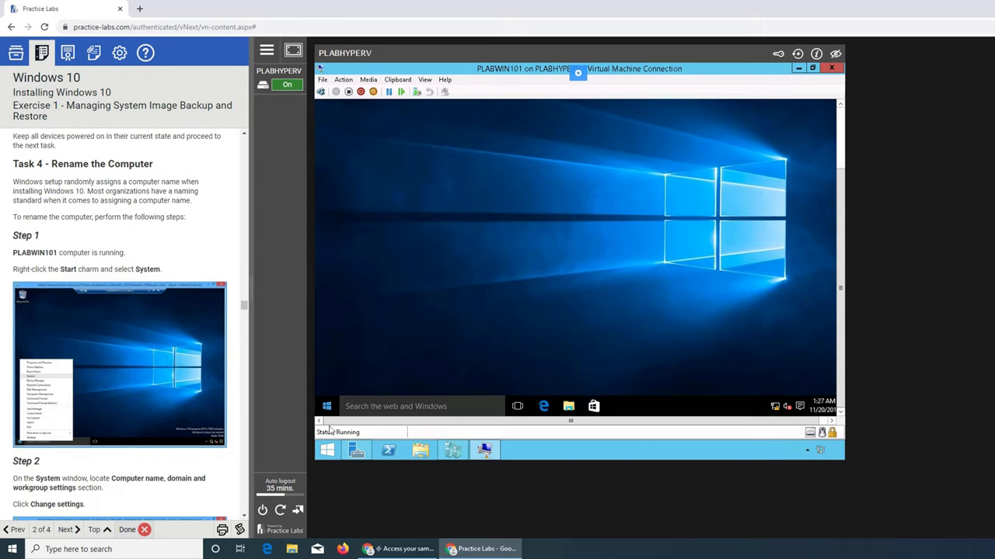
Open the System page from the Start button's Win+X menu
{"action": "right_click", "coordinate": [322, 403]}
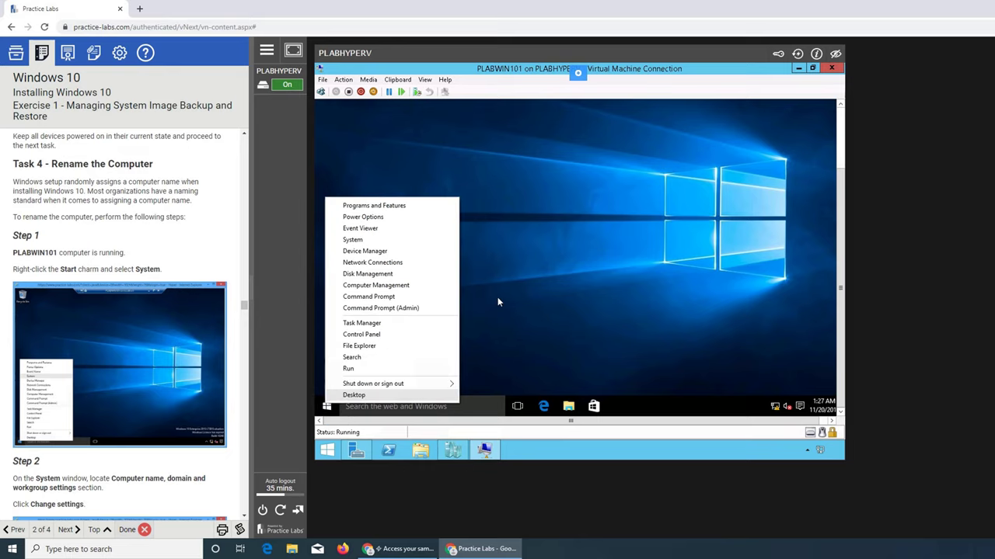
{"action": "left_click", "coordinate": [352, 239]}
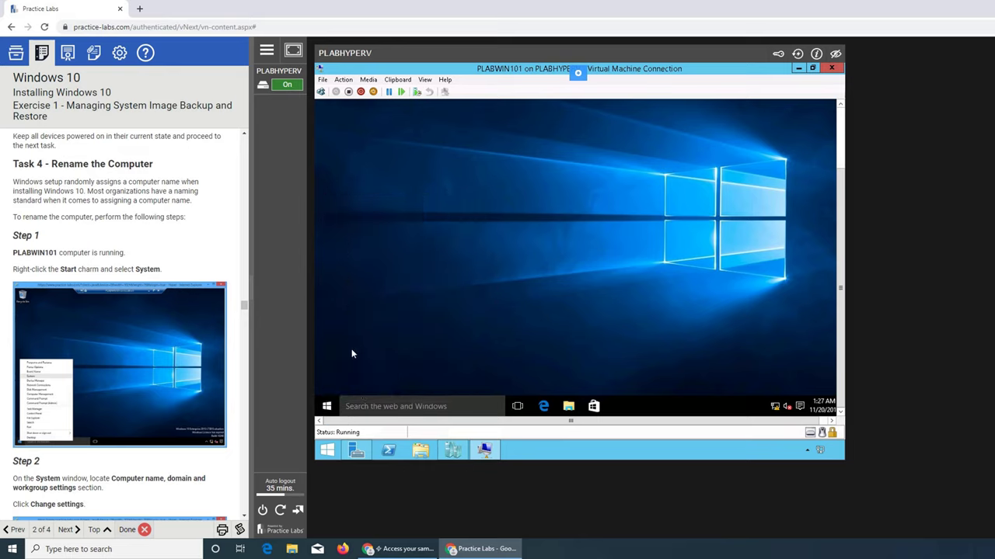
{"action": "right_click", "coordinate": [328, 408]}
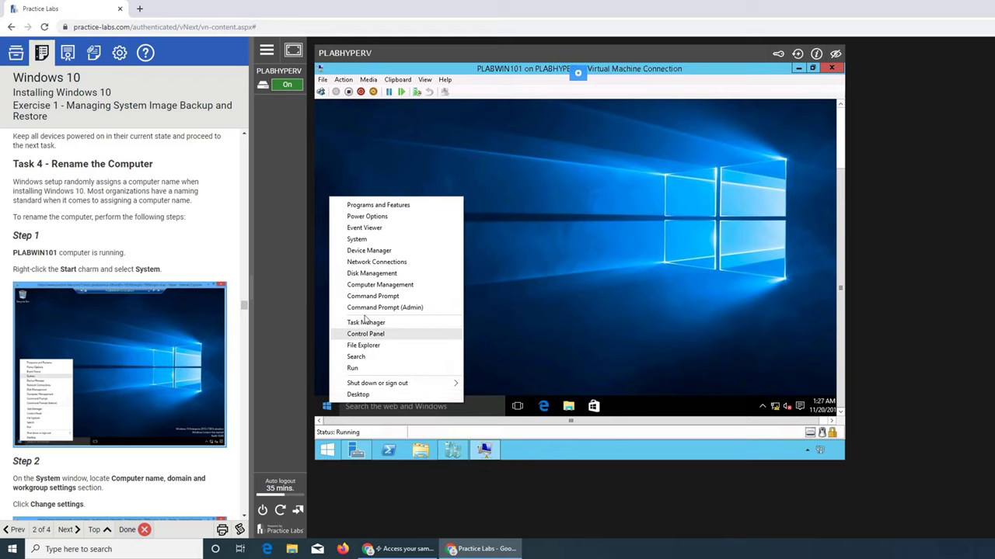
{"action": "left_click", "coordinate": [358, 240]}
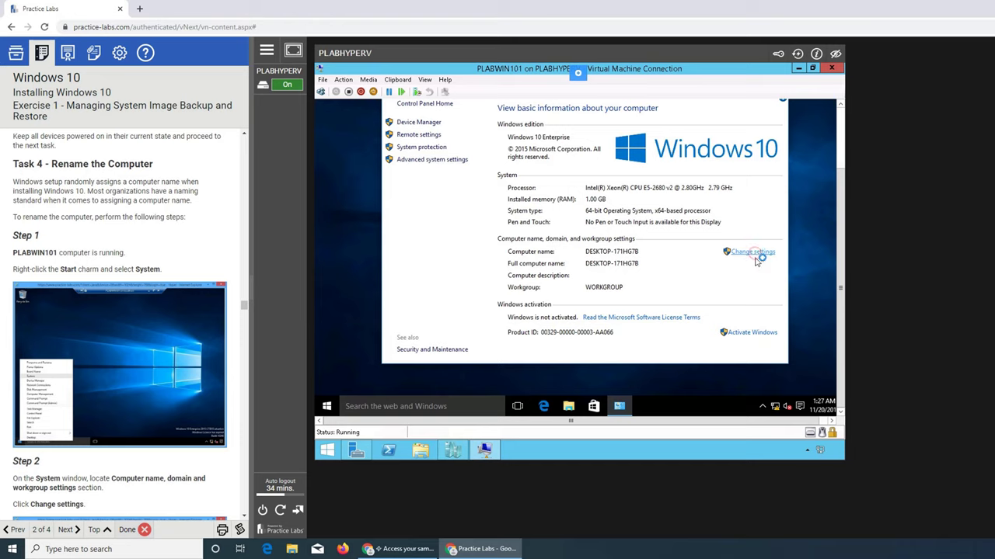
Open System Properties and the rename dialog, then cancel both without changes
{"action": "left_click", "coordinate": [755, 255]}
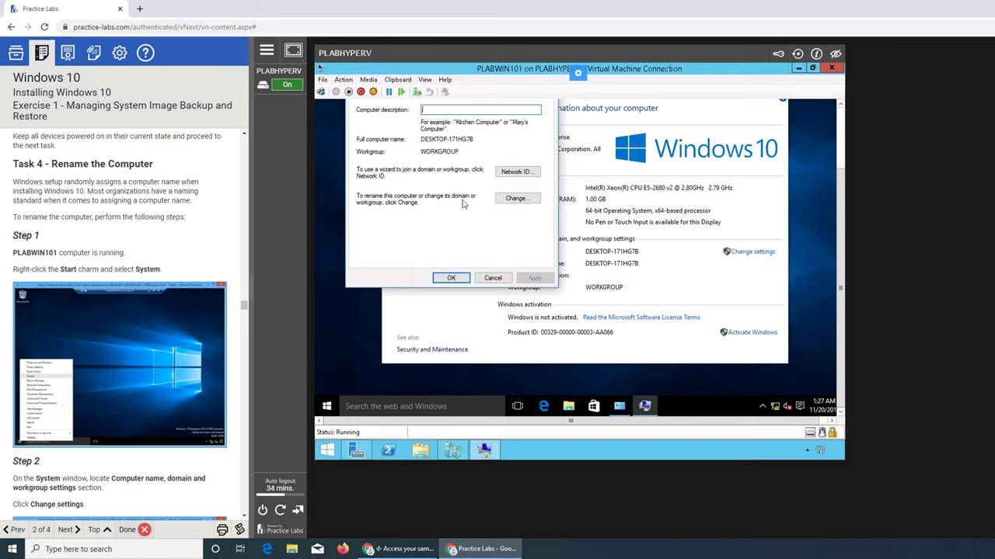
{"action": "left_click", "coordinate": [511, 198]}
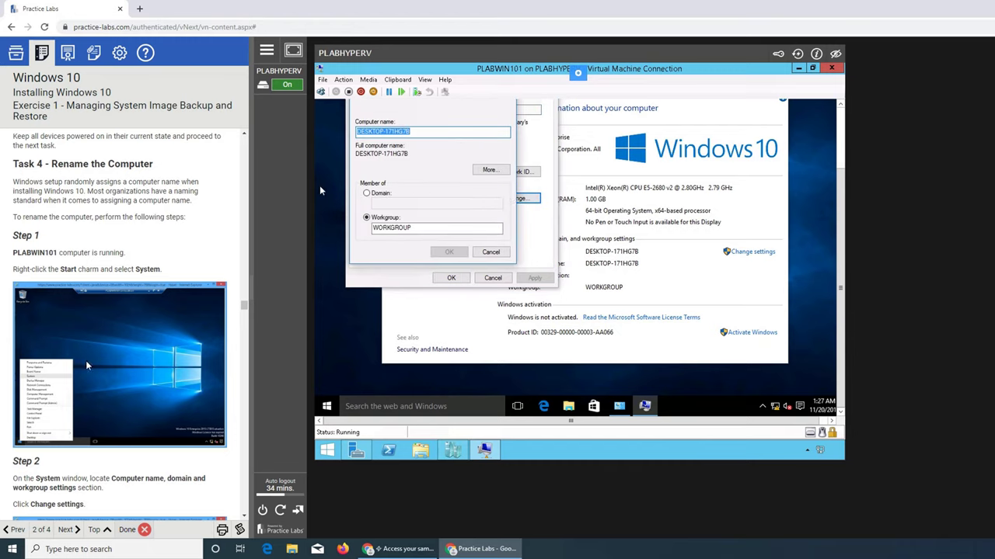
{"action": "scroll", "coordinate": [87, 365], "scroll_direction": "down", "scroll_amount": 3}
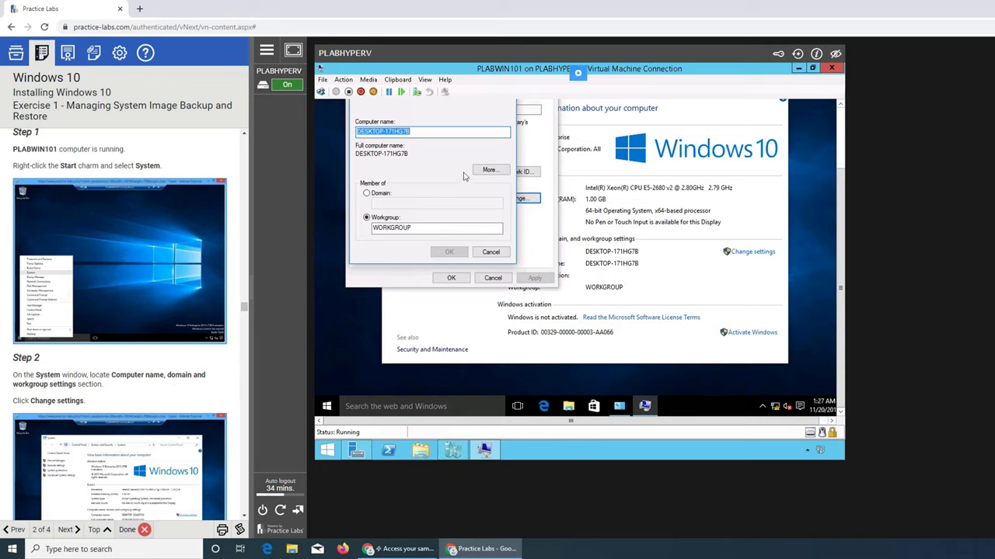
{"action": "left_click", "coordinate": [489, 253]}
{"action": "left_click", "coordinate": [492, 279]}
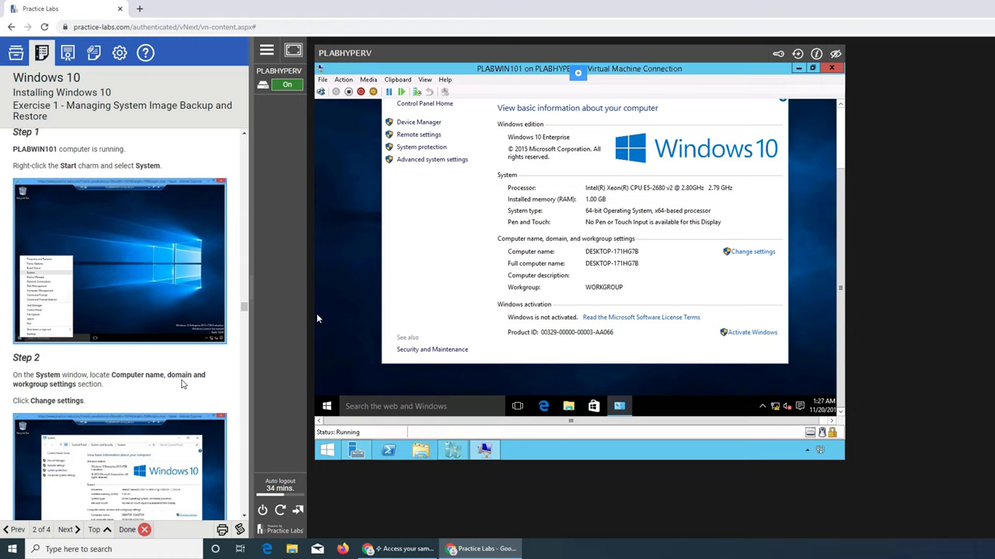
Reopen System Properties and its Computer Name/Domain Changes dialog
{"action": "scroll", "coordinate": [182, 384], "scroll_direction": "down", "scroll_amount": 5}
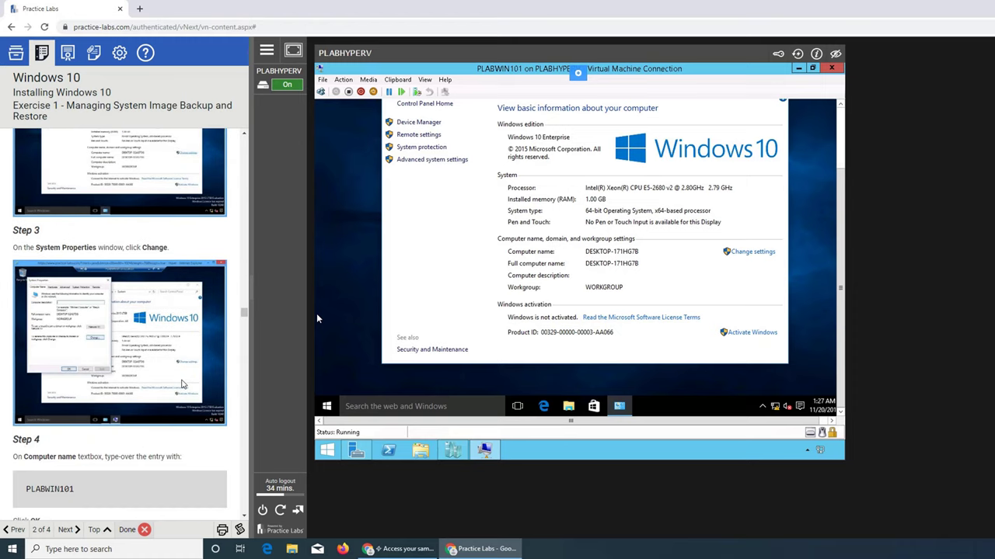
{"action": "scroll", "coordinate": [152, 267], "scroll_direction": "down", "scroll_amount": 3}
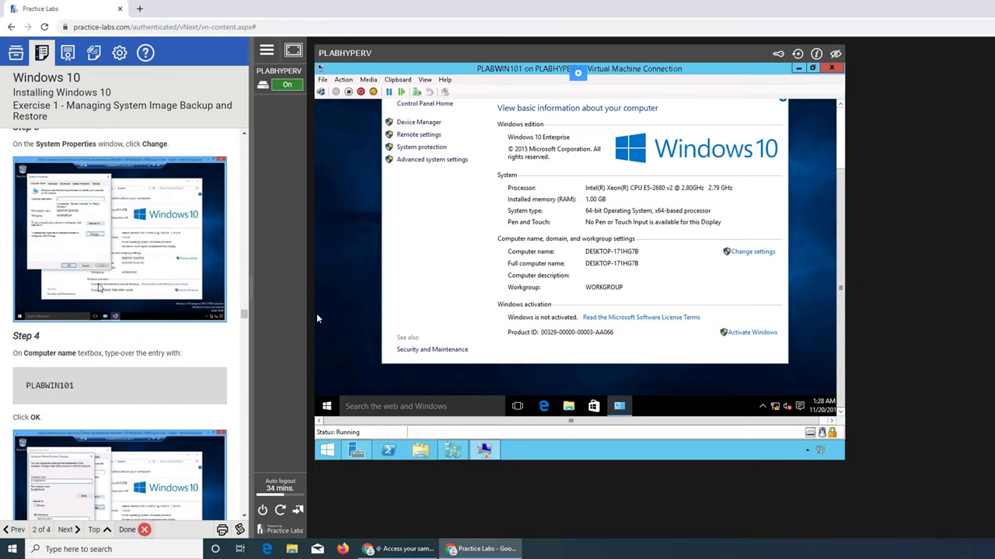
{"action": "scroll", "coordinate": [106, 351], "scroll_direction": "down", "scroll_amount": 4}
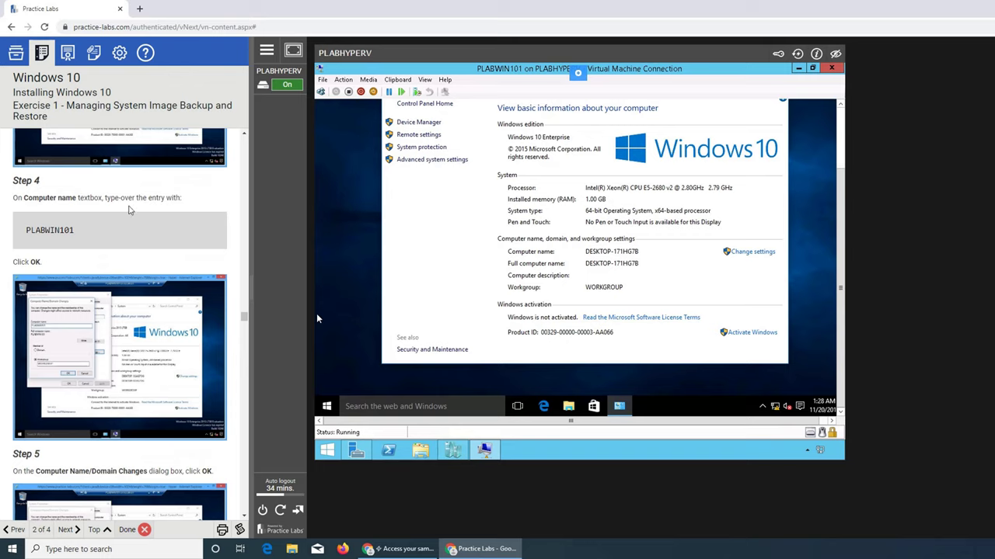
{"action": "left_click", "coordinate": [748, 254]}
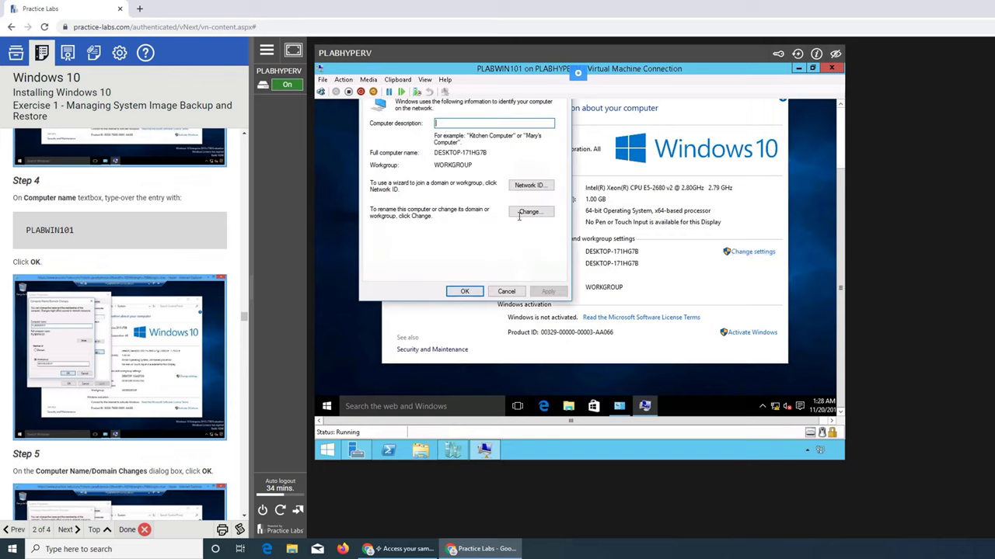
{"action": "left_click", "coordinate": [537, 212]}
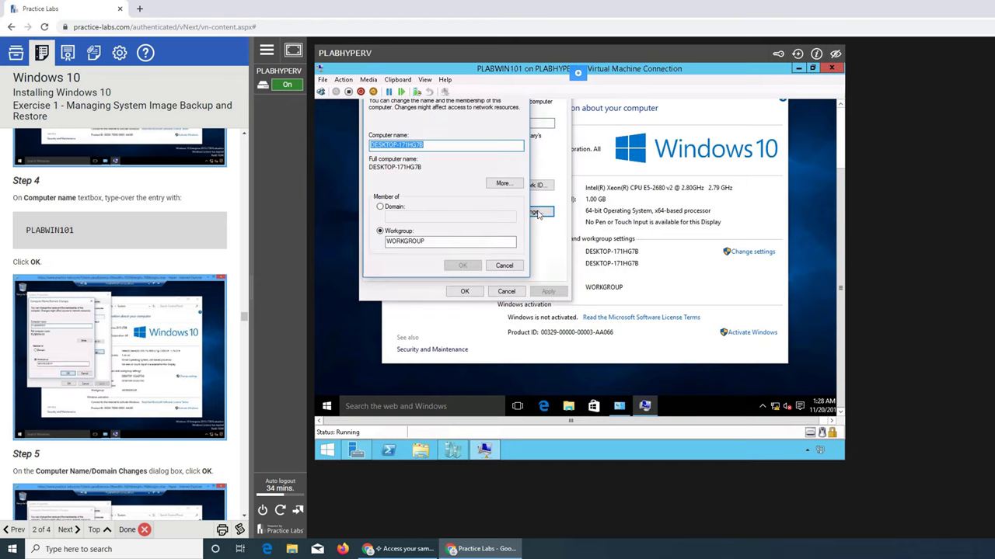
Set the computer name to PLABWIN101 and acknowledge the restart-required notice
{"action": "type", "text": "P"}
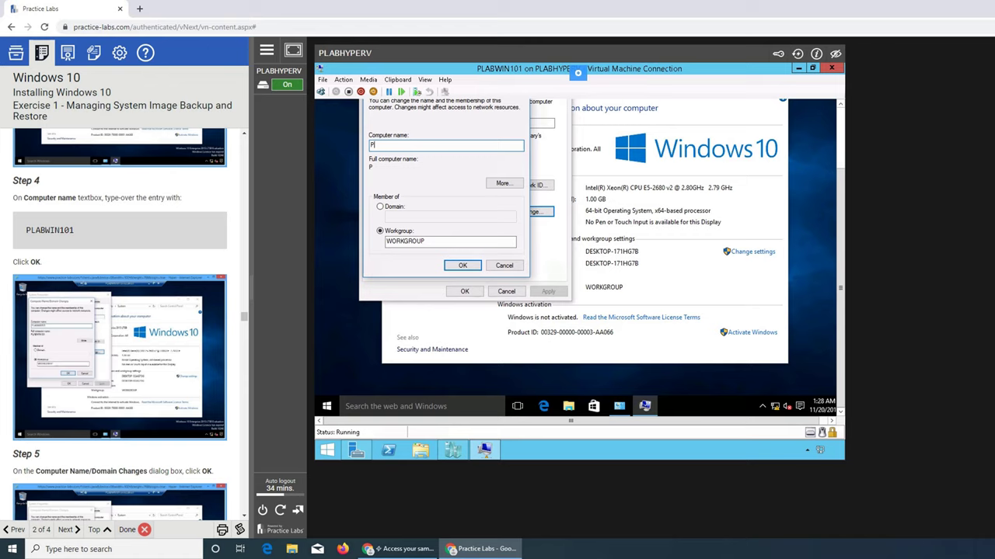
{"action": "type", "text": "LABWIN101"}
{"action": "scroll", "coordinate": [124, 341], "scroll_direction": "down", "scroll_amount": 2}
{"action": "scroll", "coordinate": [138, 338], "scroll_direction": "up", "scroll_amount": 1}
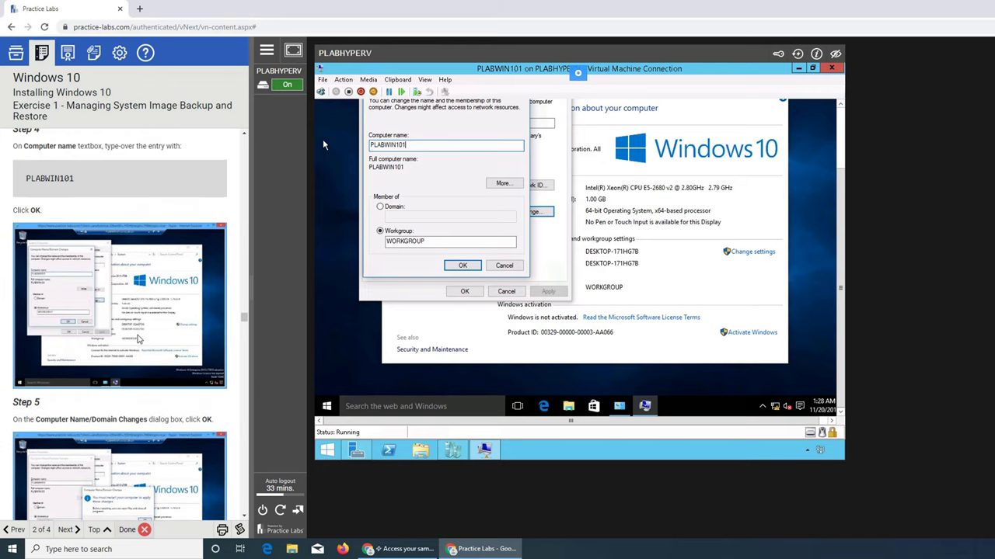
{"action": "left_click", "coordinate": [459, 268]}
{"action": "scroll", "coordinate": [234, 324], "scroll_direction": "down", "scroll_amount": 2}
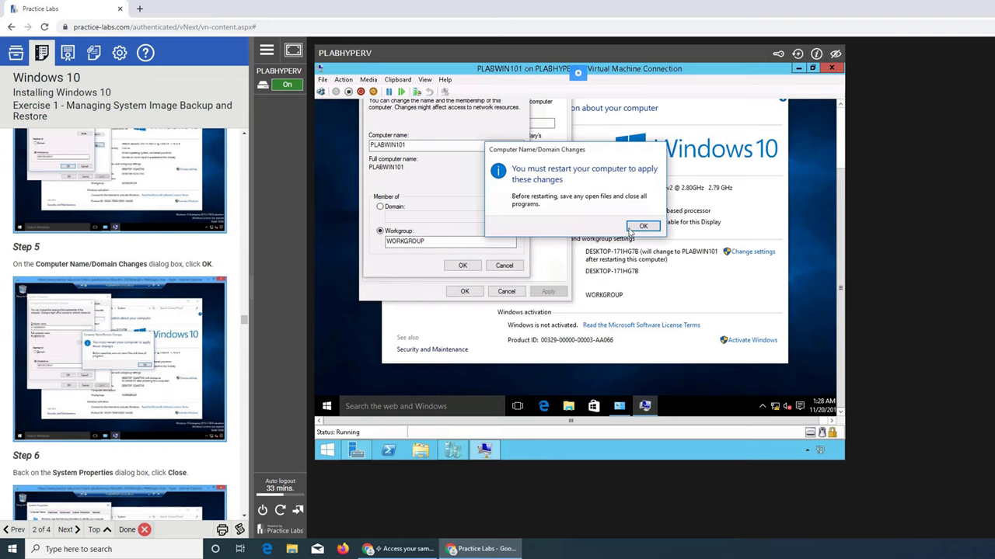
{"action": "left_click", "coordinate": [634, 229]}
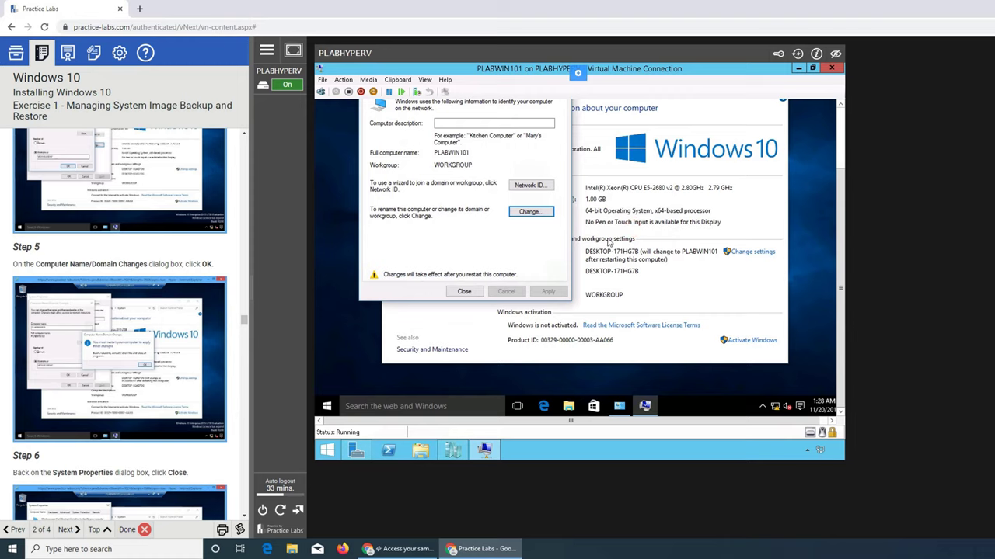
Close System Properties, restart the VM now, and scroll the guide to Task 5 Step 1
{"action": "left_click", "coordinate": [464, 293]}
{"action": "left_click", "coordinate": [579, 224]}
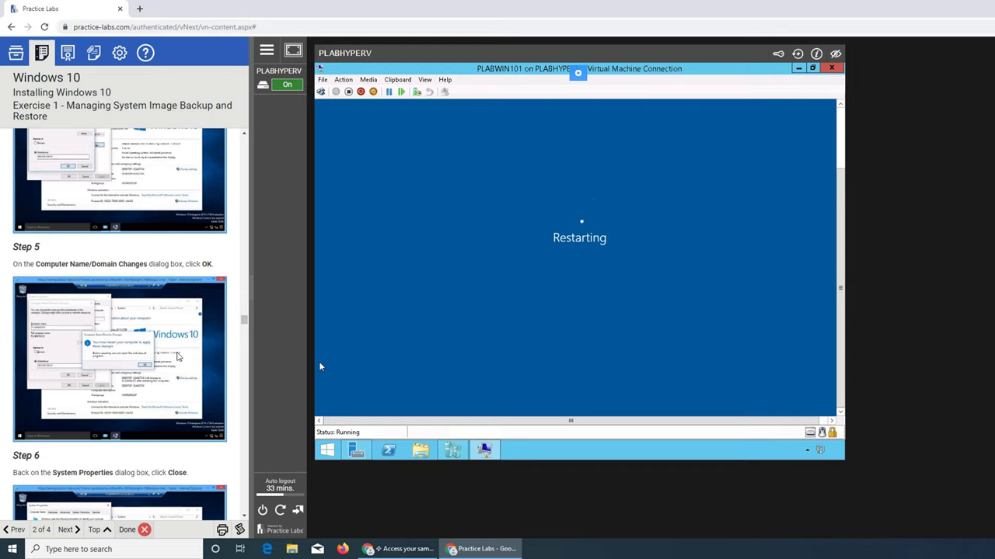
{"action": "scroll", "coordinate": [163, 304], "scroll_direction": "down", "scroll_amount": 2}
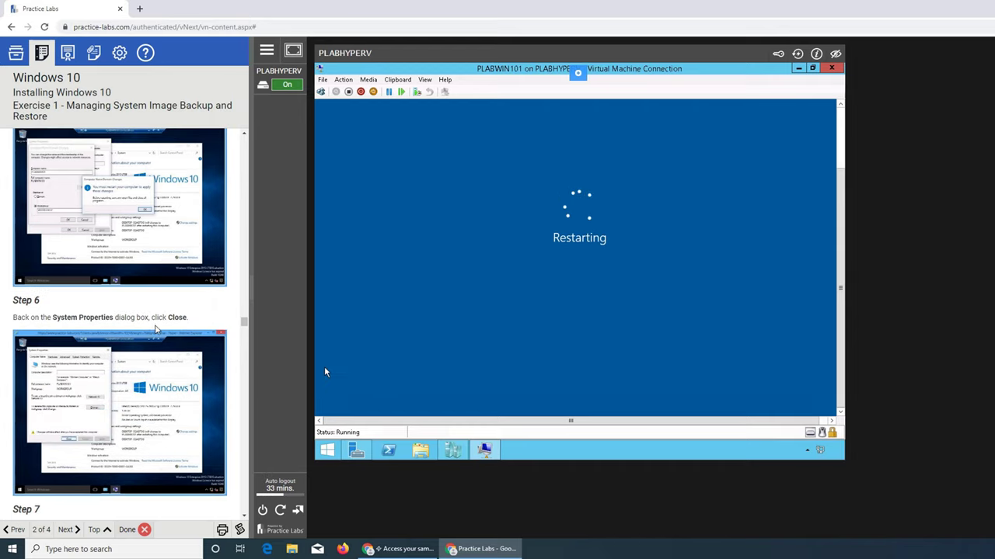
{"action": "scroll", "coordinate": [165, 330], "scroll_direction": "down", "scroll_amount": 3}
{"action": "scroll", "coordinate": [152, 294], "scroll_direction": "down", "scroll_amount": 3}
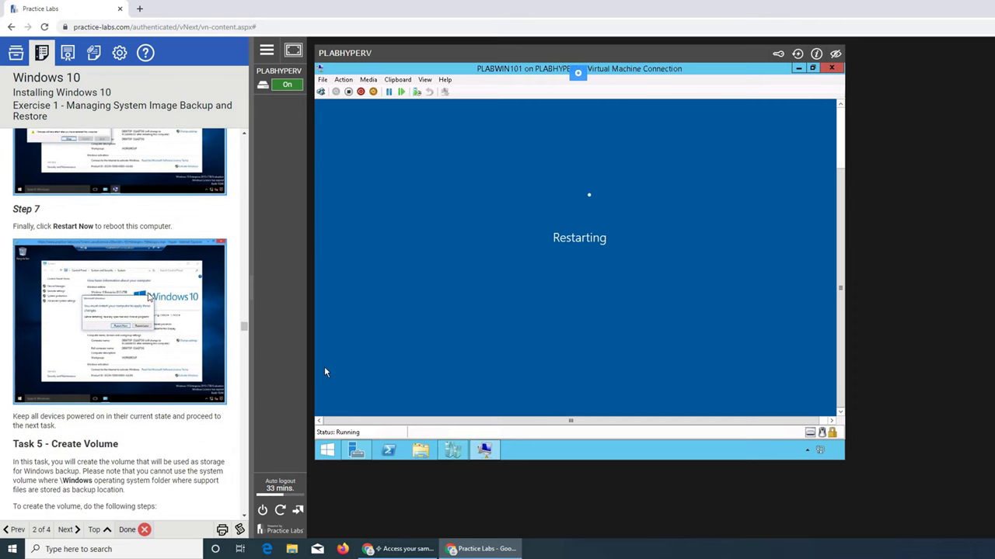
{"action": "scroll", "coordinate": [104, 294], "scroll_direction": "down", "scroll_amount": 1}
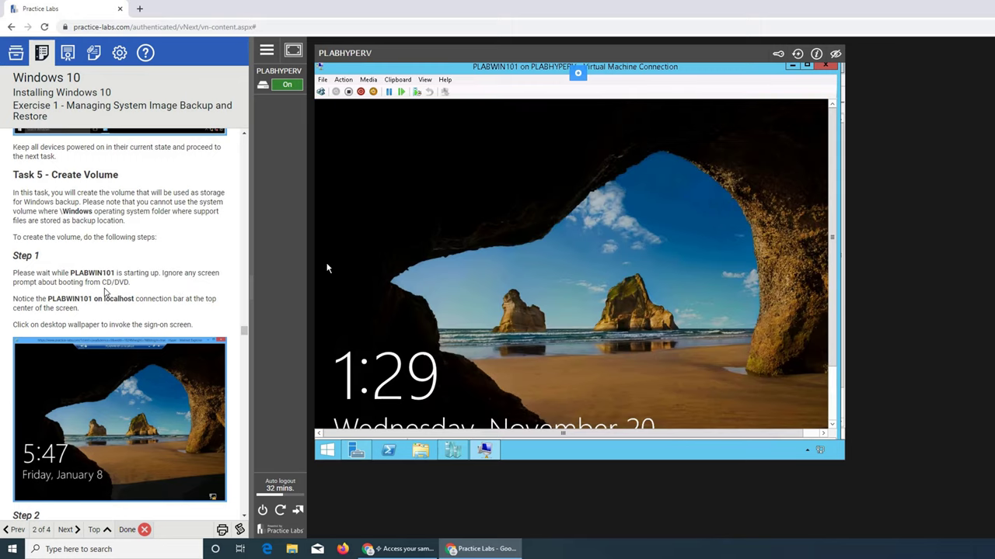
Sign in to PLABWIN101 from the lock screen with the lab account password
{"action": "scroll", "coordinate": [105, 292], "scroll_direction": "down", "scroll_amount": 2}
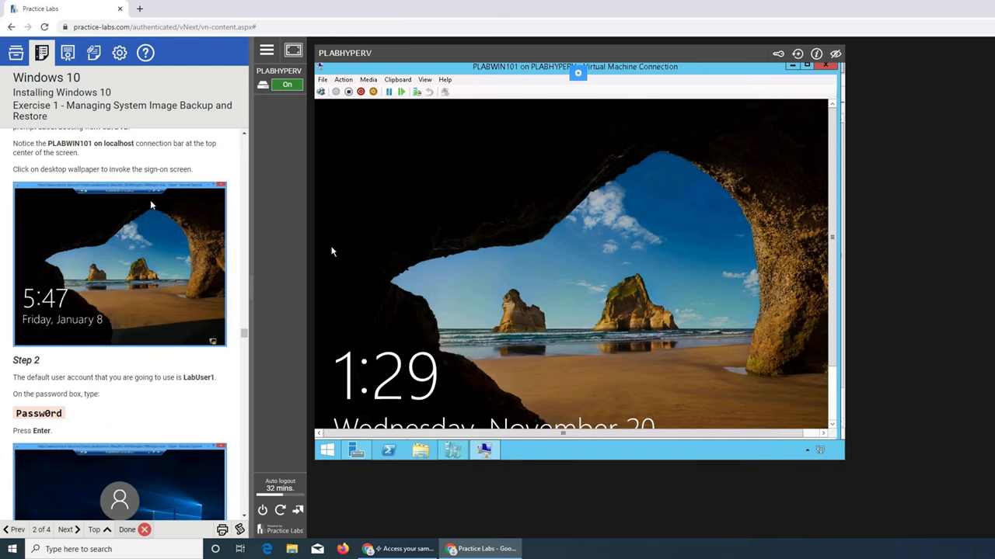
{"action": "left_click", "coordinate": [460, 216]}
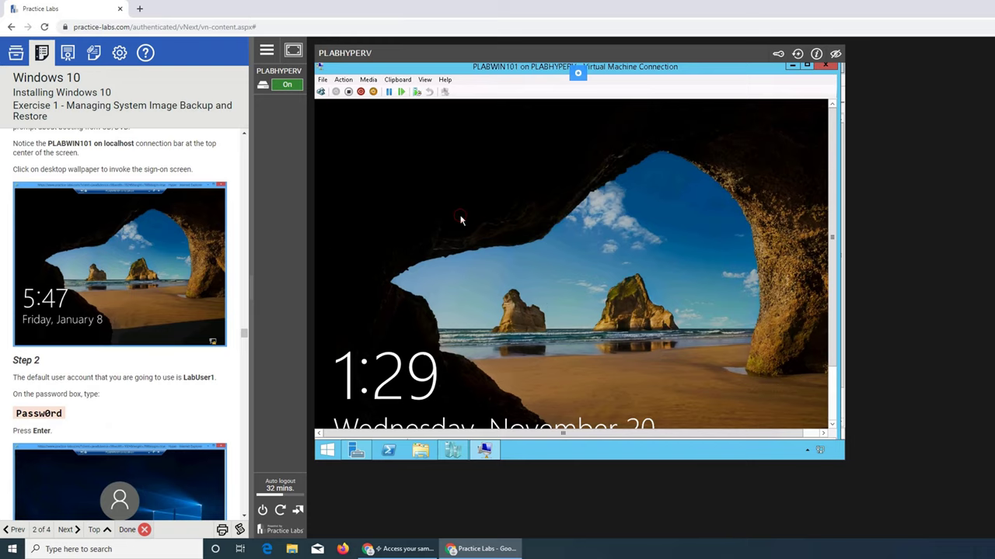
{"action": "left_click", "coordinate": [560, 254]}
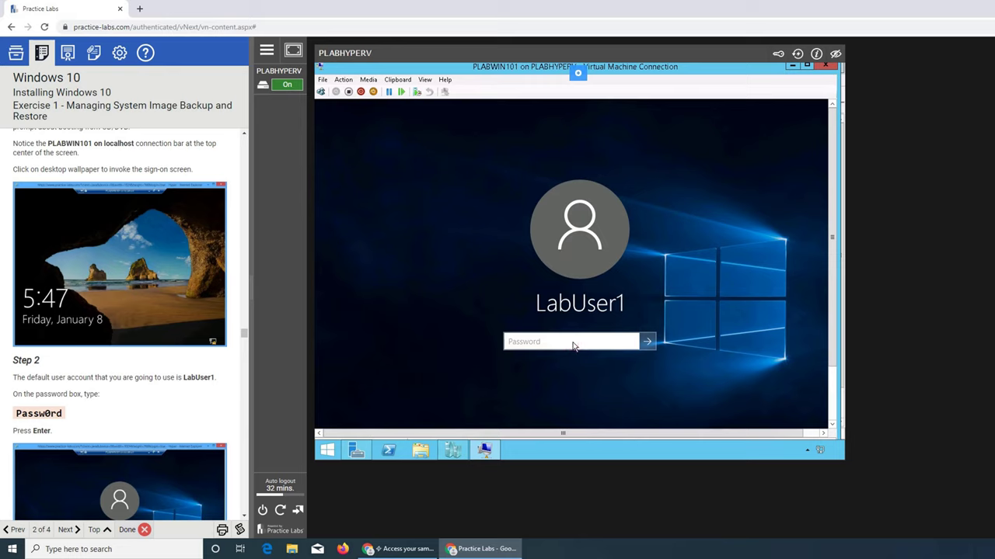
{"action": "type", "text": "Passw0rd"}
{"action": "key", "text": "Return"}
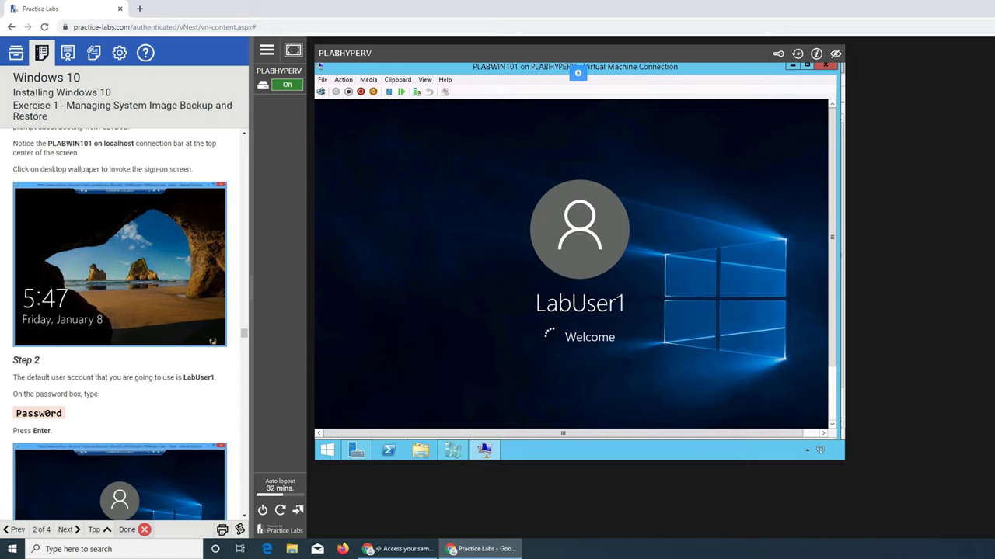
{"action": "scroll", "coordinate": [120, 325], "scroll_direction": "down", "scroll_amount": 5}
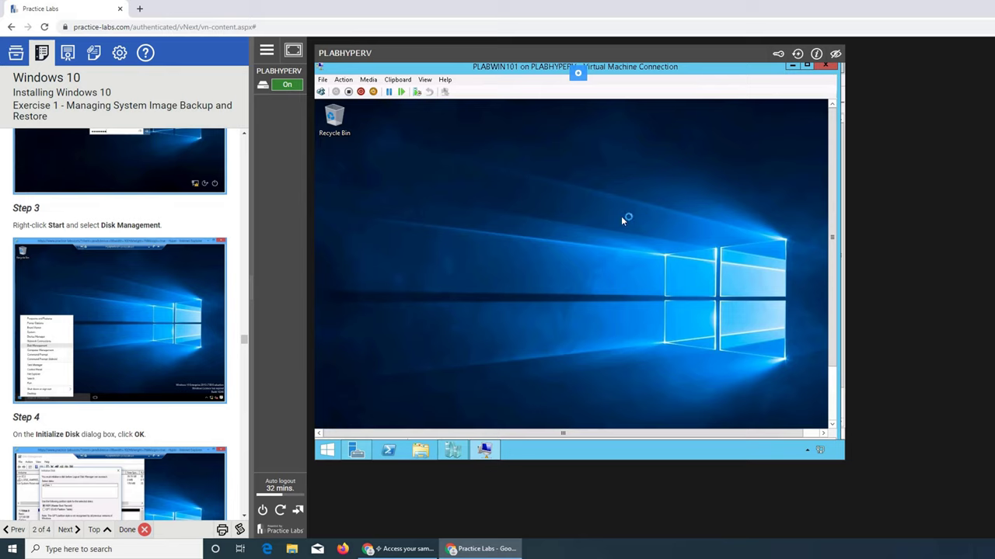
Launch Disk Management from the Start button's Win+X menu to view Disk 0's 20 GB unallocated space
{"action": "right_click", "coordinate": [327, 451]}
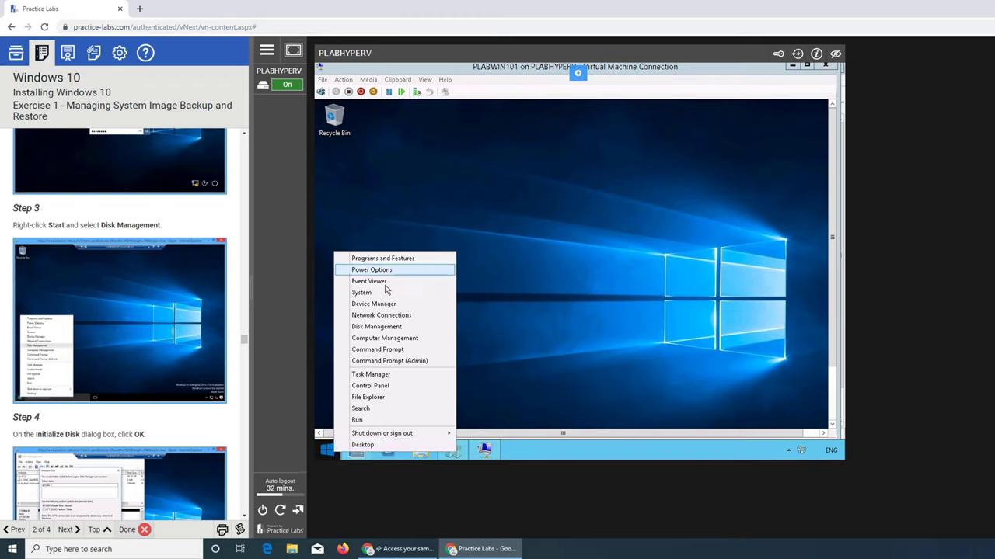
{"action": "mouse_move", "coordinate": [420, 434]}
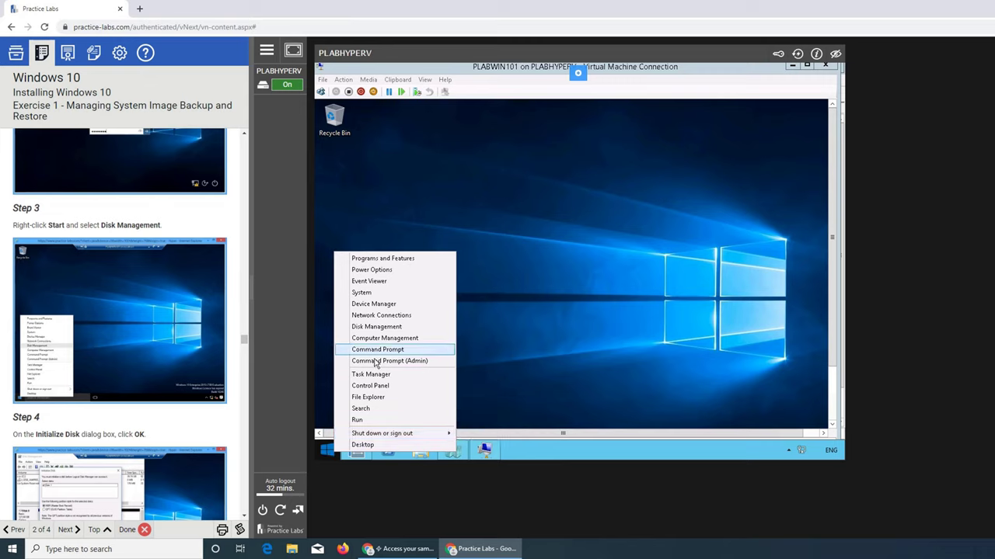
{"action": "left_click", "coordinate": [363, 327]}
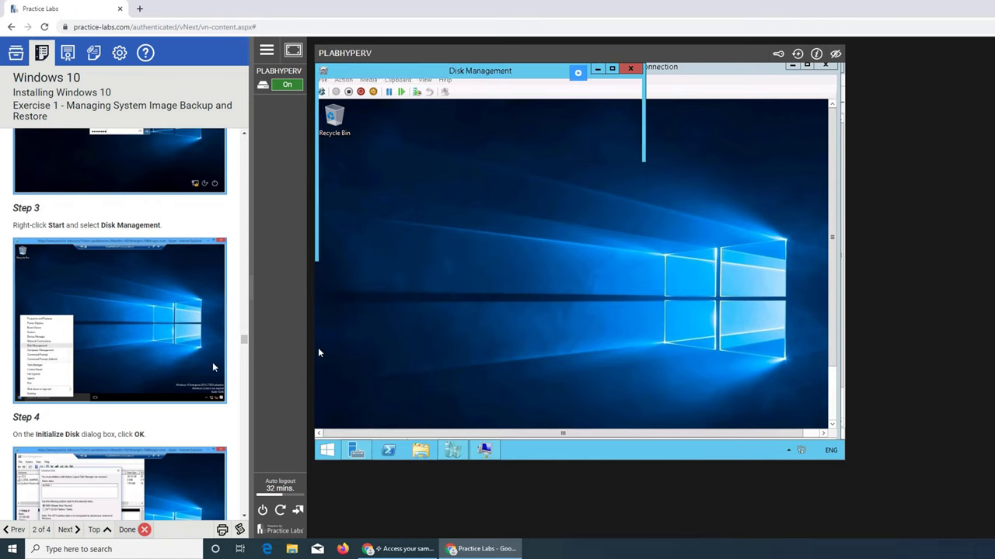
{"action": "scroll", "coordinate": [146, 350], "scroll_direction": "down", "scroll_amount": 3}
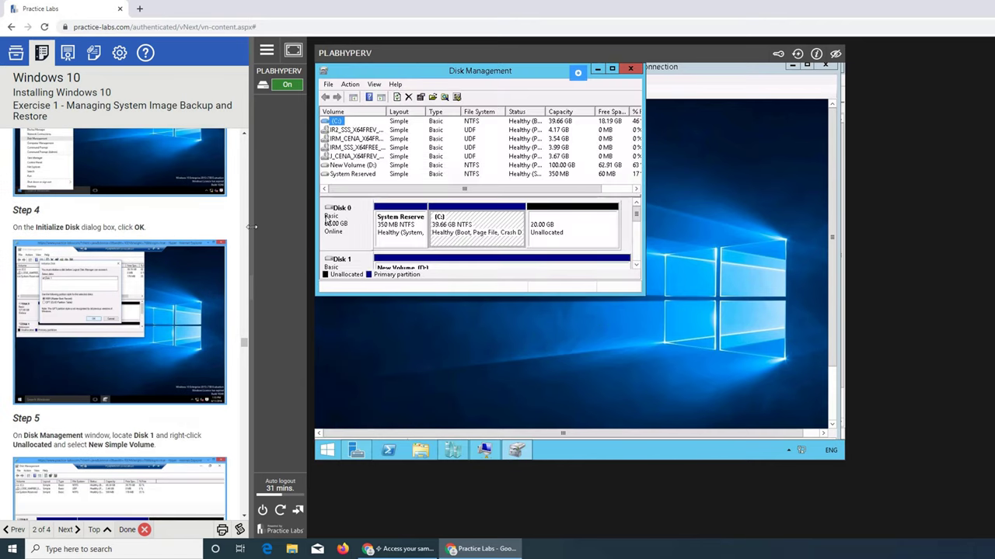
{"action": "scroll", "coordinate": [204, 272], "scroll_direction": "up", "scroll_amount": 2}
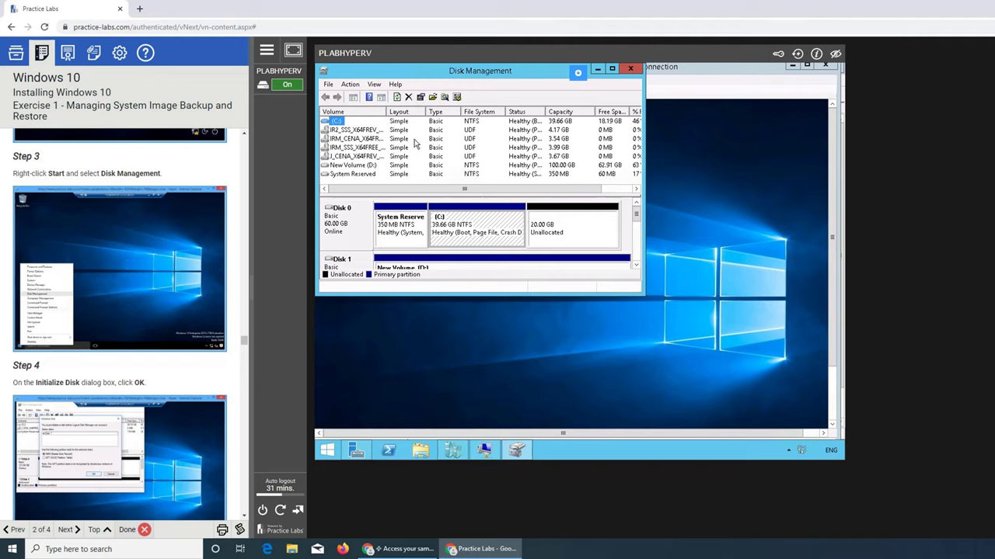
Inspect the context menus for the C: partition and Disk 0's unallocated space, then select System Reserved
{"action": "right_click", "coordinate": [470, 235]}
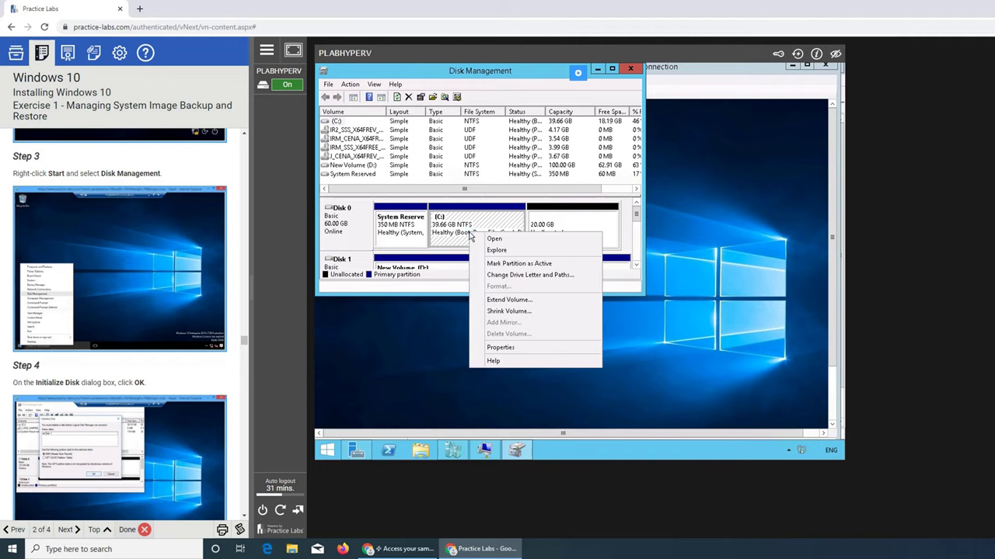
{"action": "left_click", "coordinate": [549, 221]}
{"action": "right_click", "coordinate": [553, 224]}
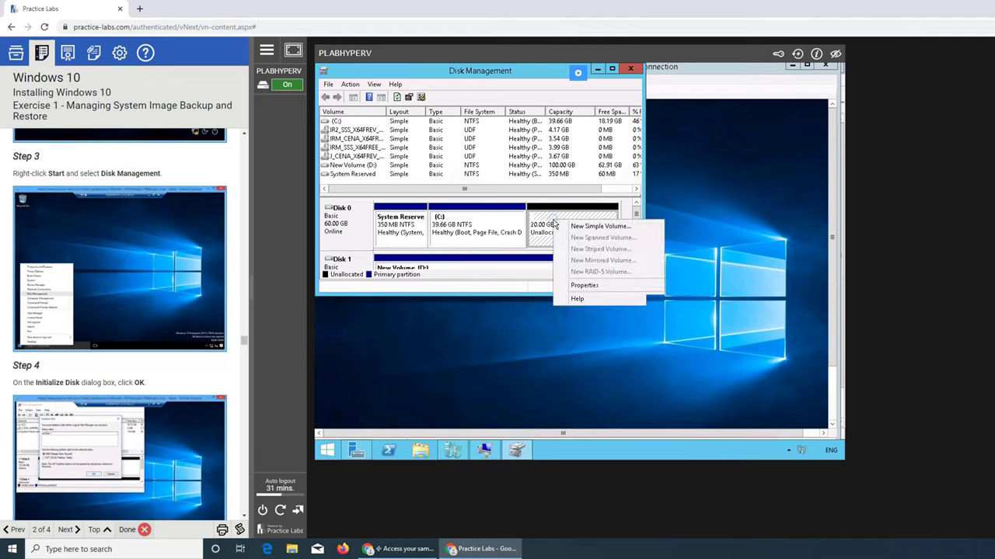
{"action": "left_click", "coordinate": [536, 223]}
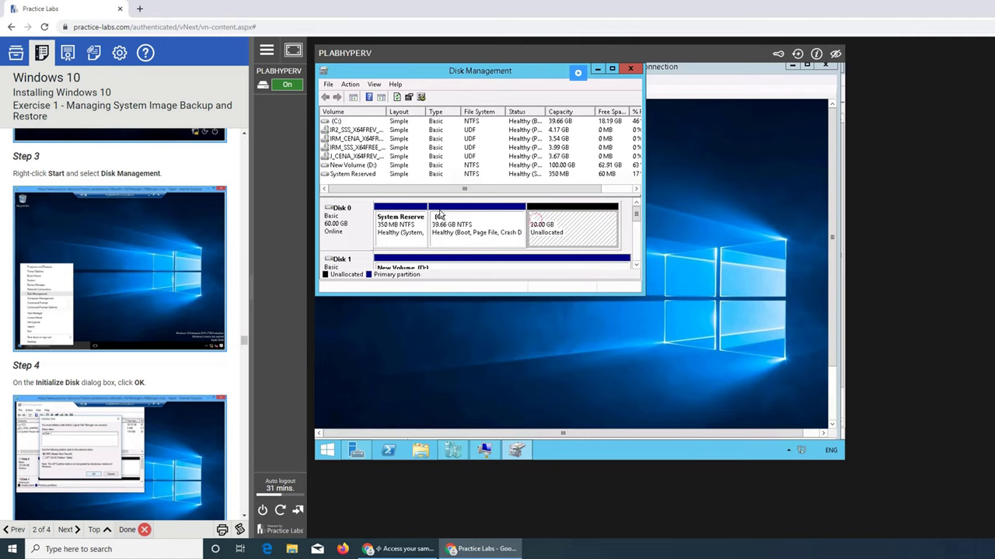
{"action": "left_click", "coordinate": [414, 216]}
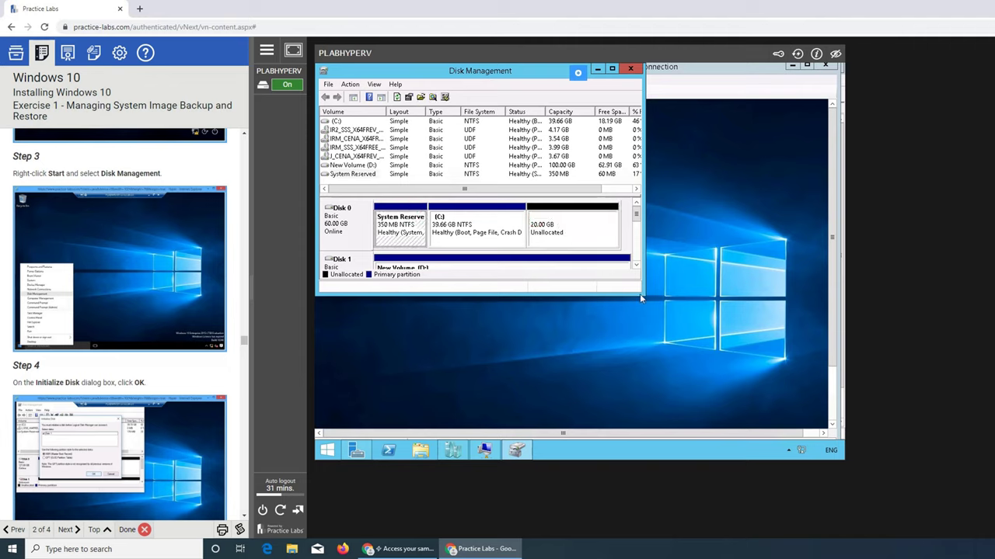
Enlarge the Disk Management window from its corner and look over the File and Action menus
{"action": "left_click_drag", "start_coordinate": [642, 297], "coordinate": [674, 341]}
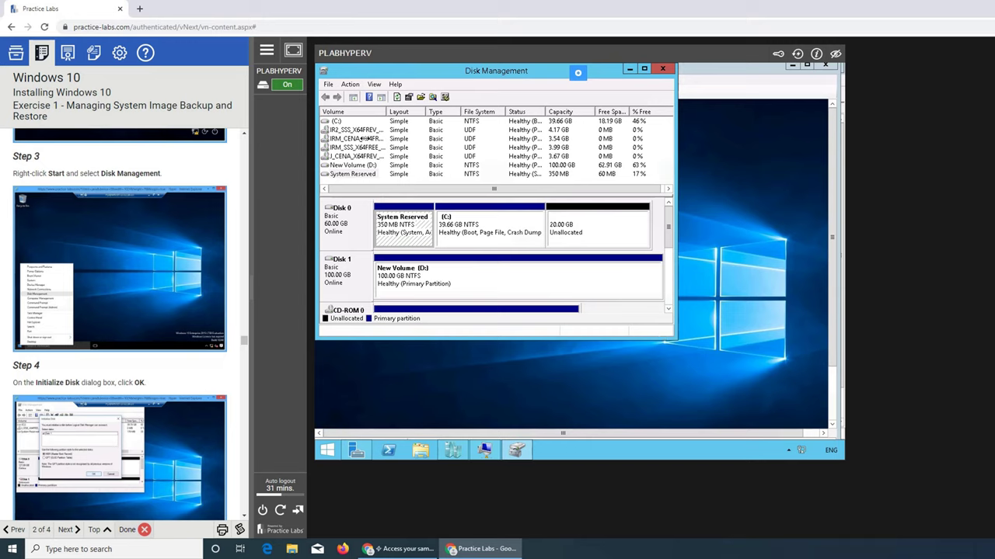
{"action": "left_click", "coordinate": [329, 85]}
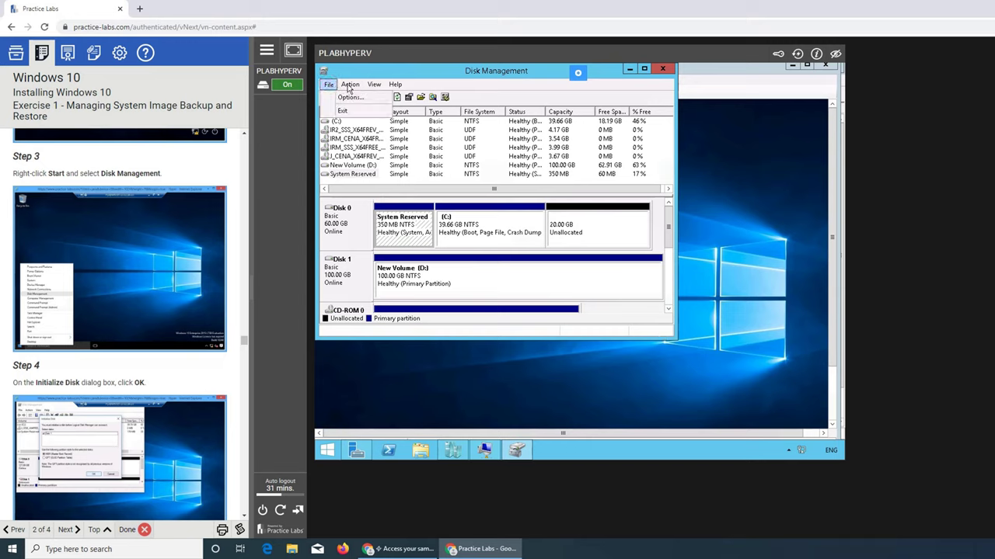
{"action": "left_click", "coordinate": [348, 84]}
{"action": "left_click", "coordinate": [349, 84]}
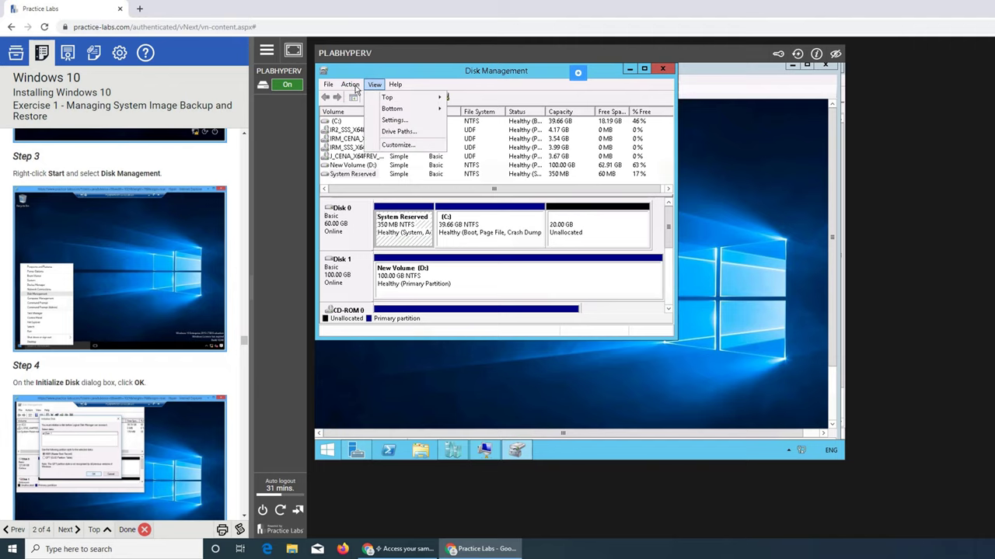
{"action": "mouse_move", "coordinate": [396, 147]}
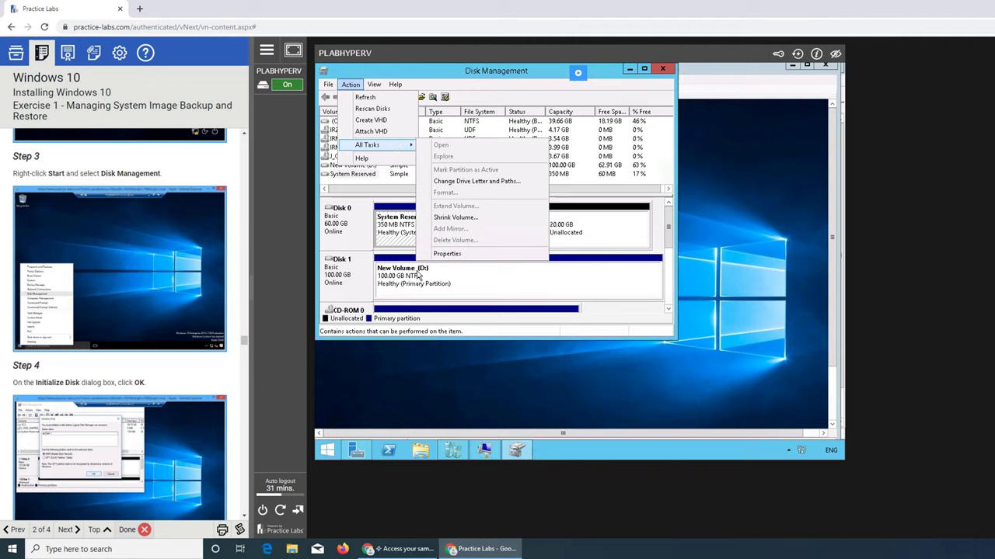
{"action": "left_click", "coordinate": [444, 298]}
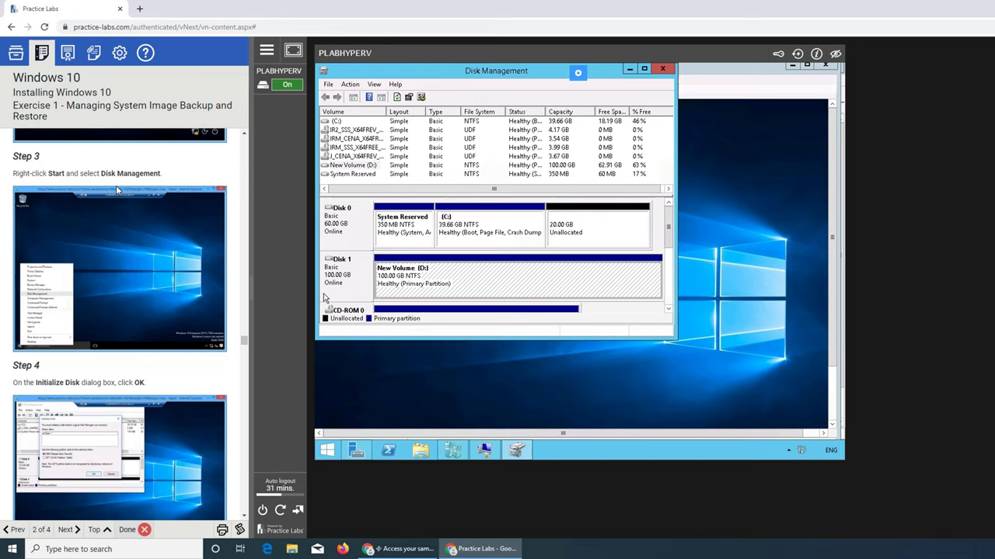
{"action": "scroll", "coordinate": [116, 190], "scroll_direction": "down", "scroll_amount": 3}
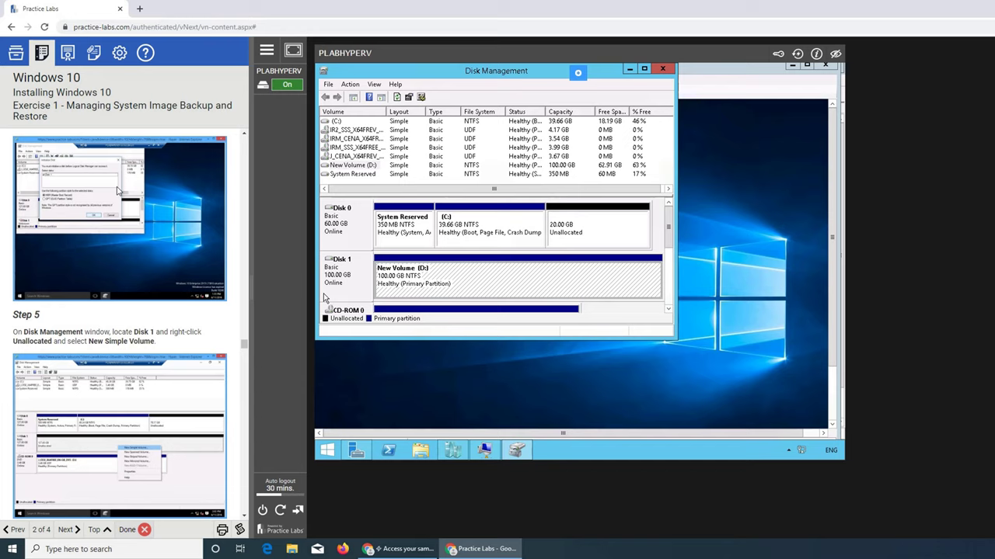
{"action": "scroll", "coordinate": [117, 233], "scroll_direction": "down", "scroll_amount": 2}
{"action": "scroll", "coordinate": [116, 233], "scroll_direction": "up", "scroll_amount": 3}
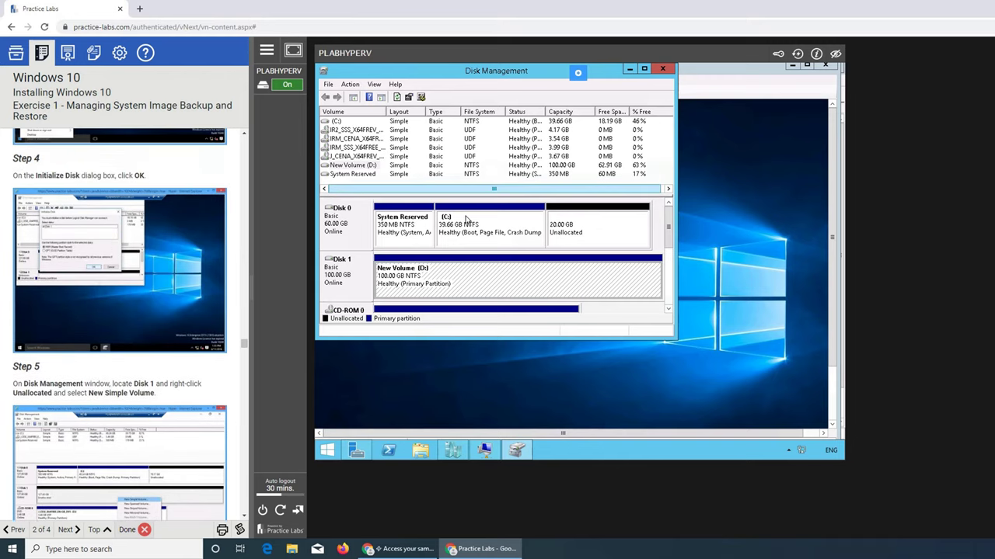
Minimize and restore Disk Management, then review the New Volume (D:) partition's context menu
{"action": "left_click", "coordinate": [630, 70]}
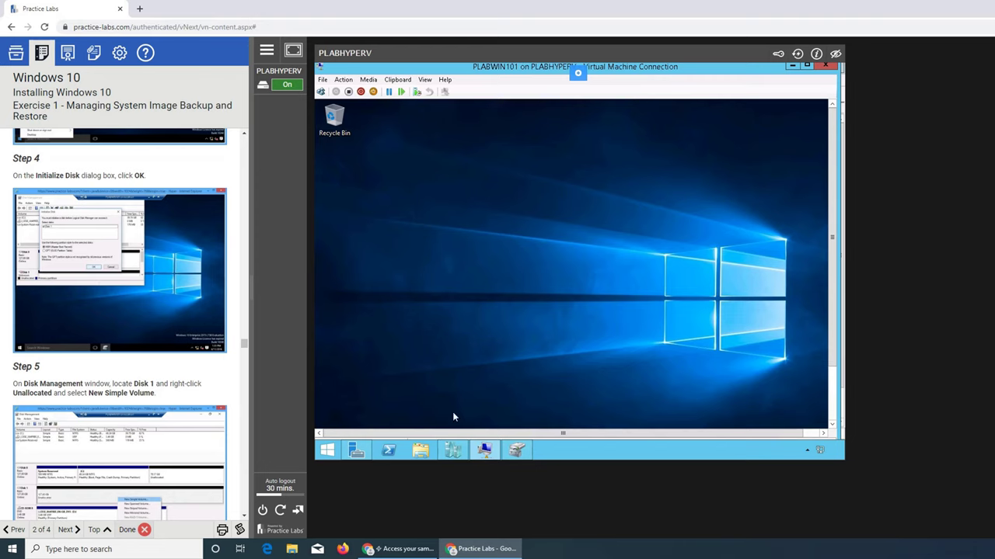
{"action": "left_click", "coordinate": [513, 452]}
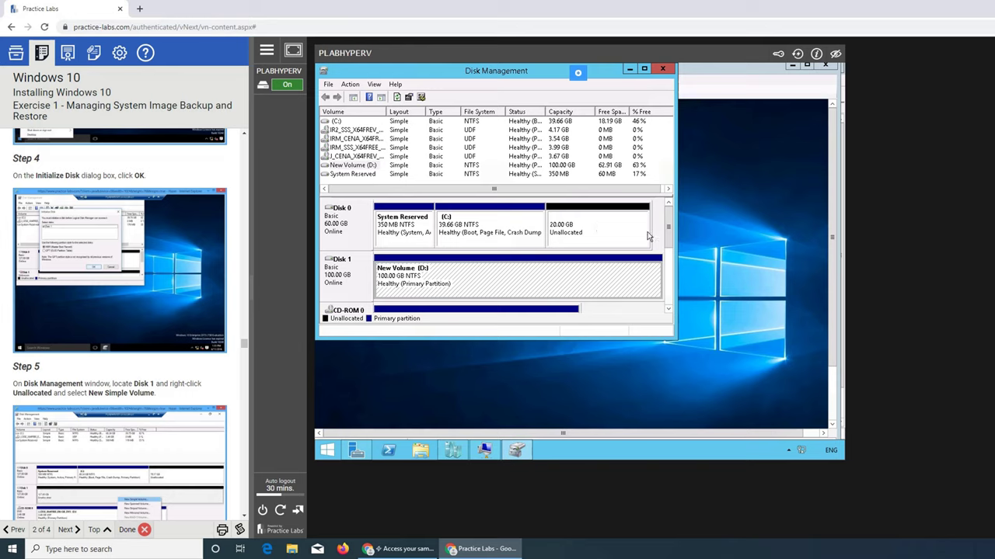
{"action": "left_click", "coordinate": [448, 283]}
{"action": "right_click", "coordinate": [480, 284]}
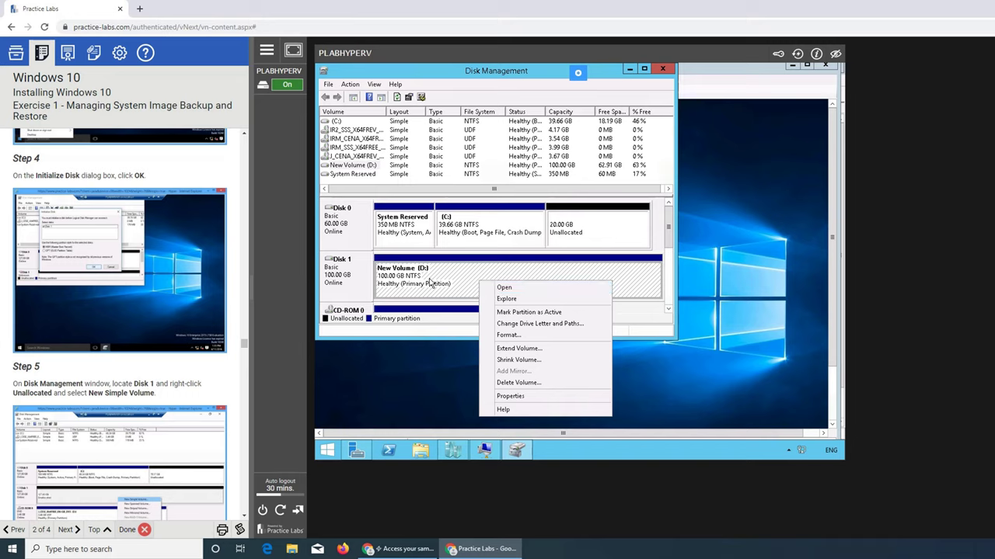
{"action": "left_click", "coordinate": [430, 284]}
{"action": "left_click", "coordinate": [494, 268]}
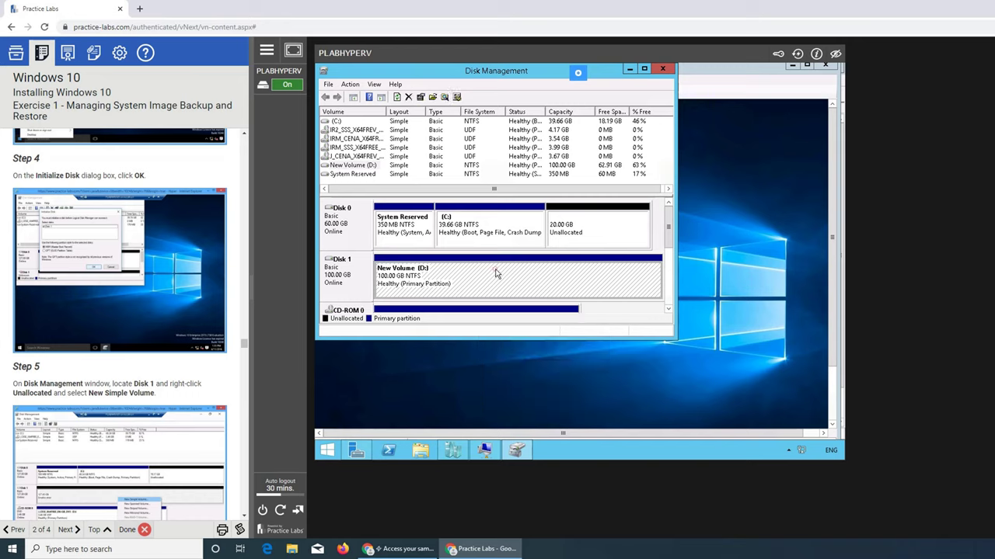
Start New Simple Volume on Disk 0's unallocated space, then cancel the wizard
{"action": "left_click", "coordinate": [595, 234]}
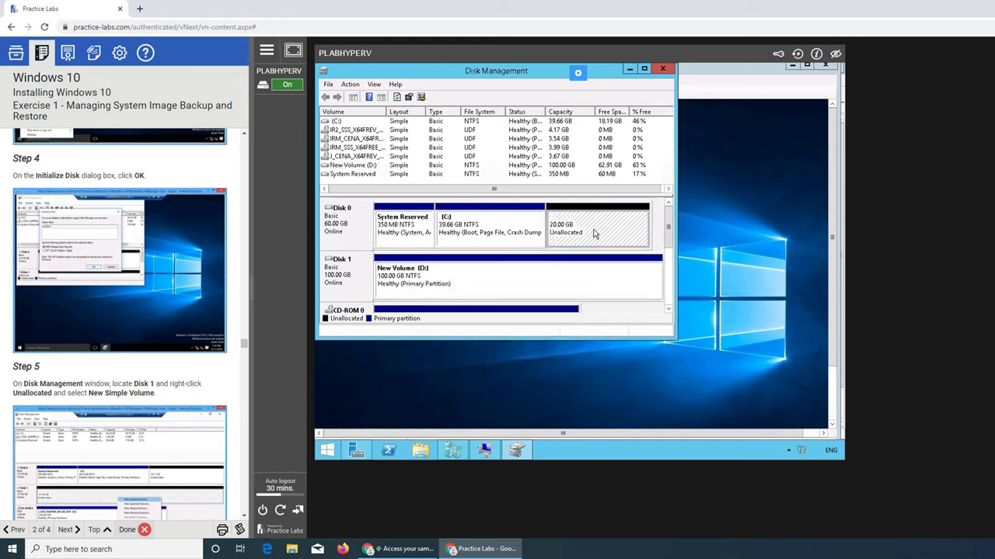
{"action": "right_click", "coordinate": [593, 231]}
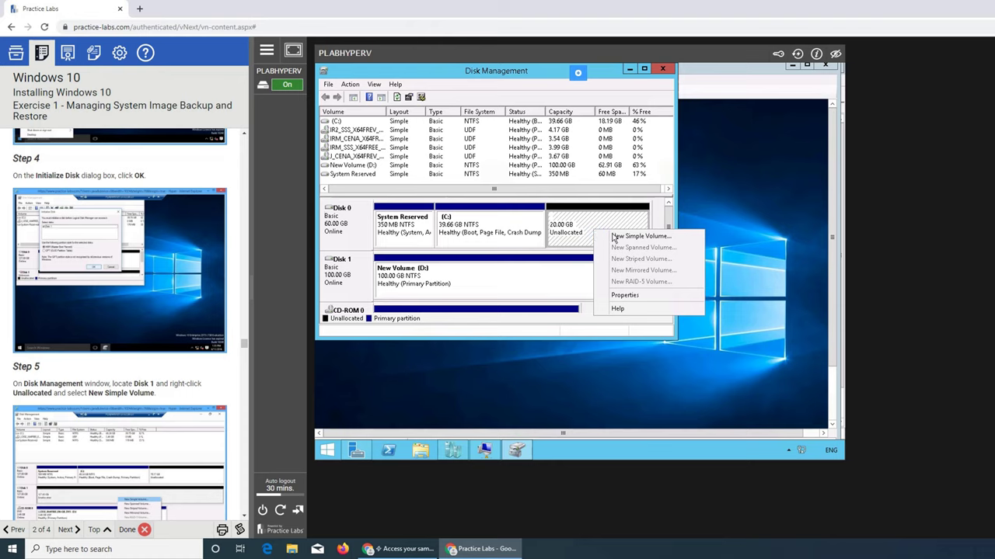
{"action": "left_click", "coordinate": [616, 237]}
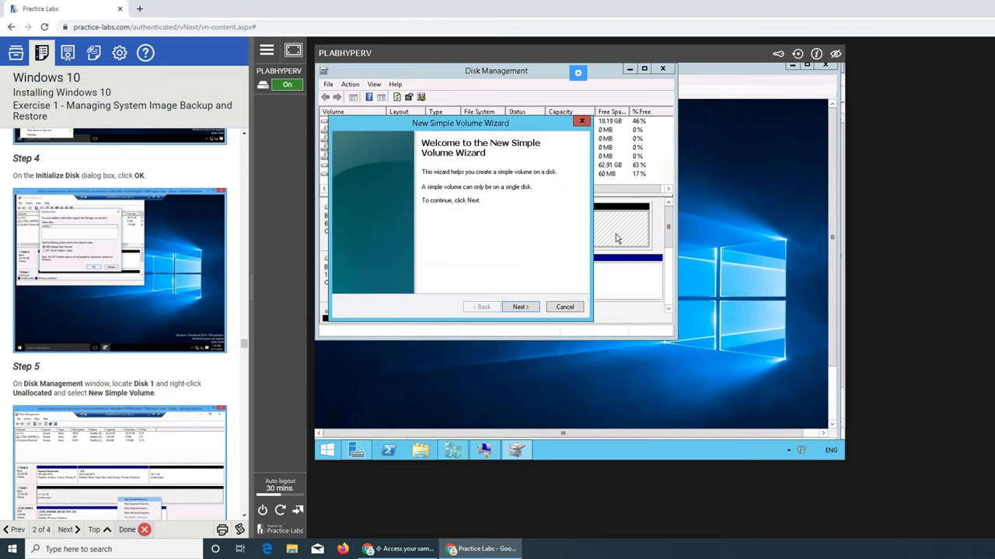
{"action": "left_click", "coordinate": [567, 309]}
Scroll the disk map to see CD-ROM 0, then back to Disk 1 and Disk 0
{"action": "left_click", "coordinate": [503, 280]}
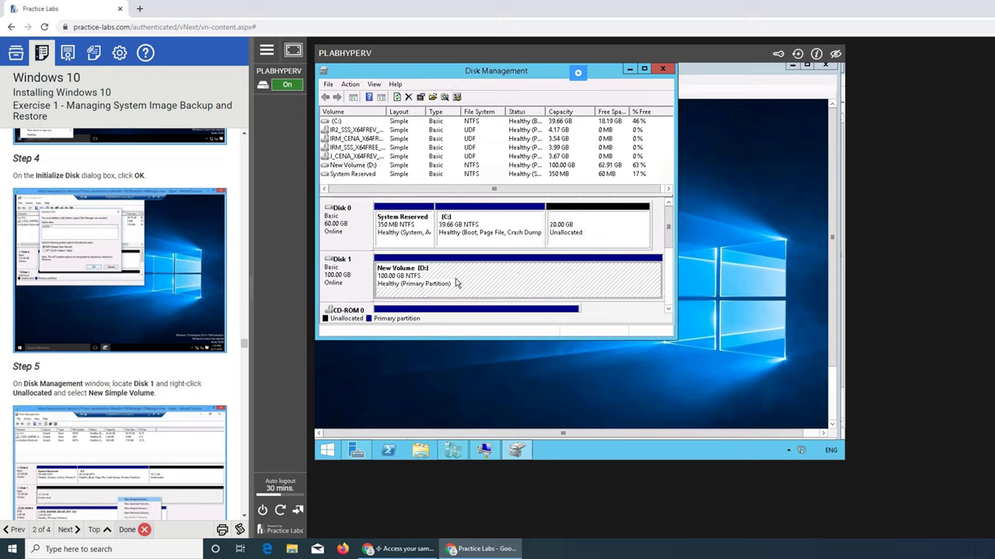
{"action": "left_click", "coordinate": [670, 280]}
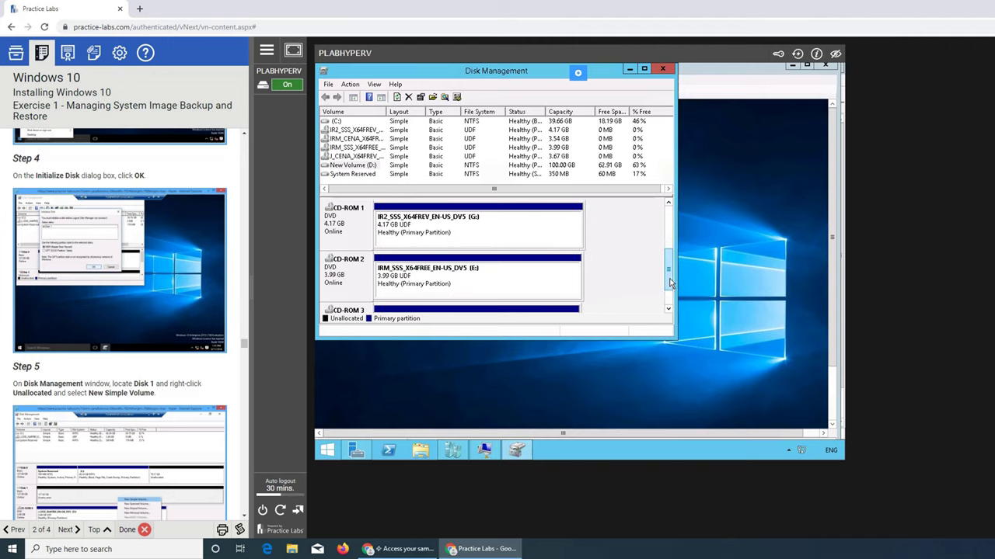
{"action": "scroll", "coordinate": [673, 284], "scroll_direction": "down", "scroll_amount": 1}
{"action": "scroll", "coordinate": [668, 264], "scroll_direction": "up", "scroll_amount": 1}
{"action": "left_click", "coordinate": [668, 204]}
{"action": "left_click", "coordinate": [668, 205]}
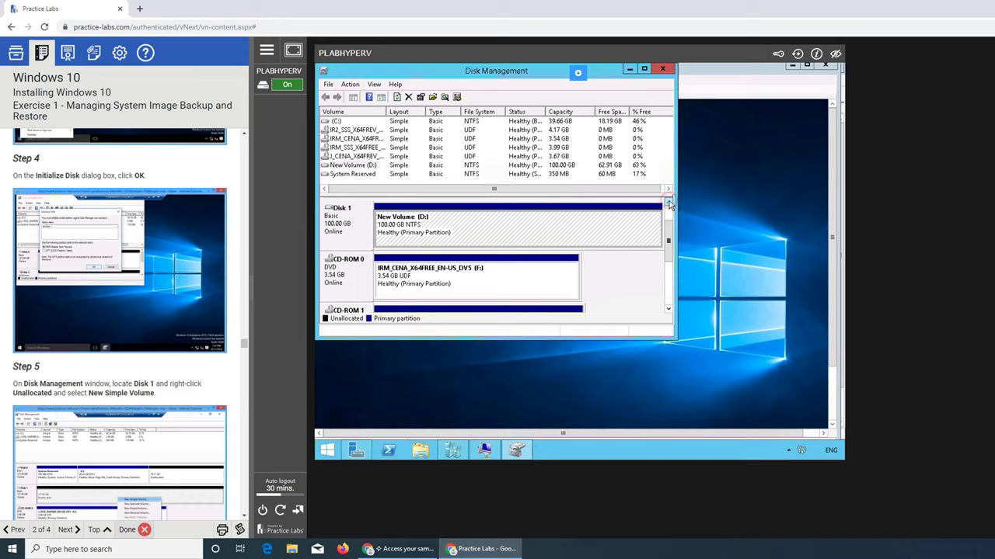
{"action": "left_click", "coordinate": [668, 205]}
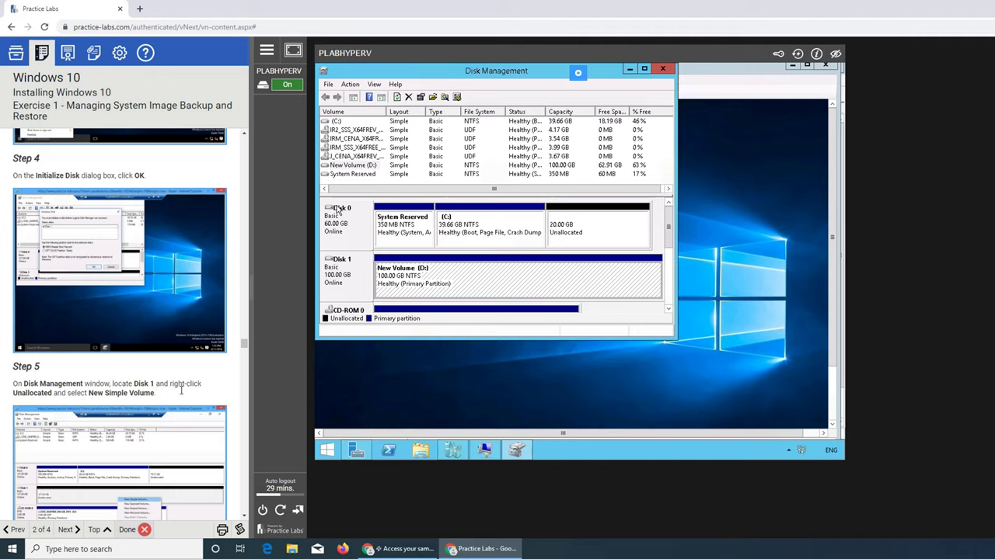
Start the New Simple Volume wizard on Disk 0's unallocated space and accept the full 20479 MB size
{"action": "right_click", "coordinate": [579, 233]}
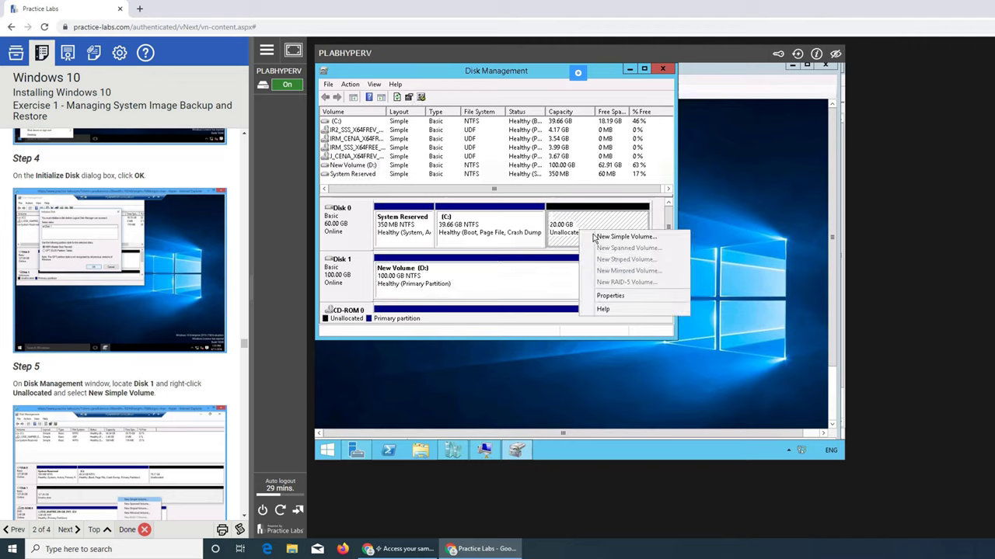
{"action": "left_click", "coordinate": [599, 239]}
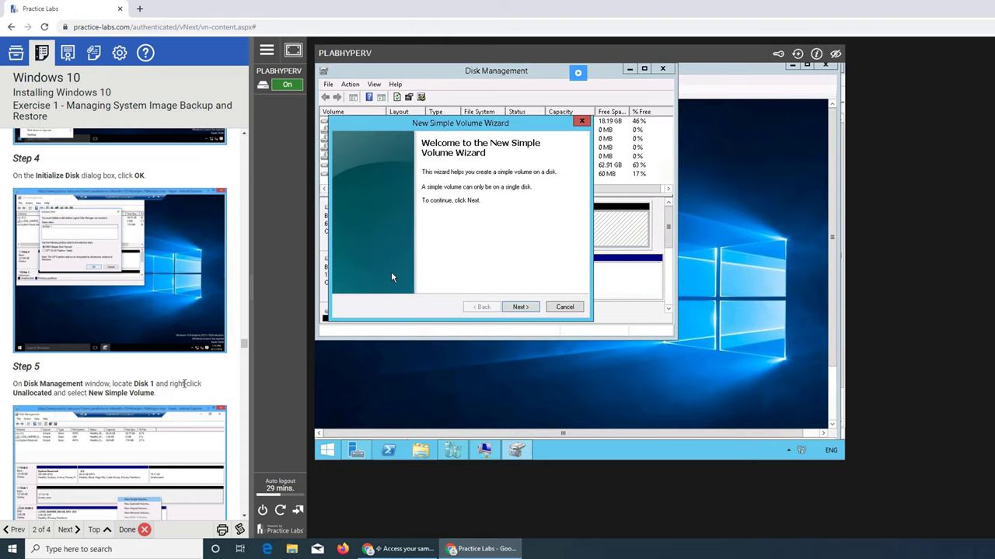
{"action": "left_click", "coordinate": [522, 307]}
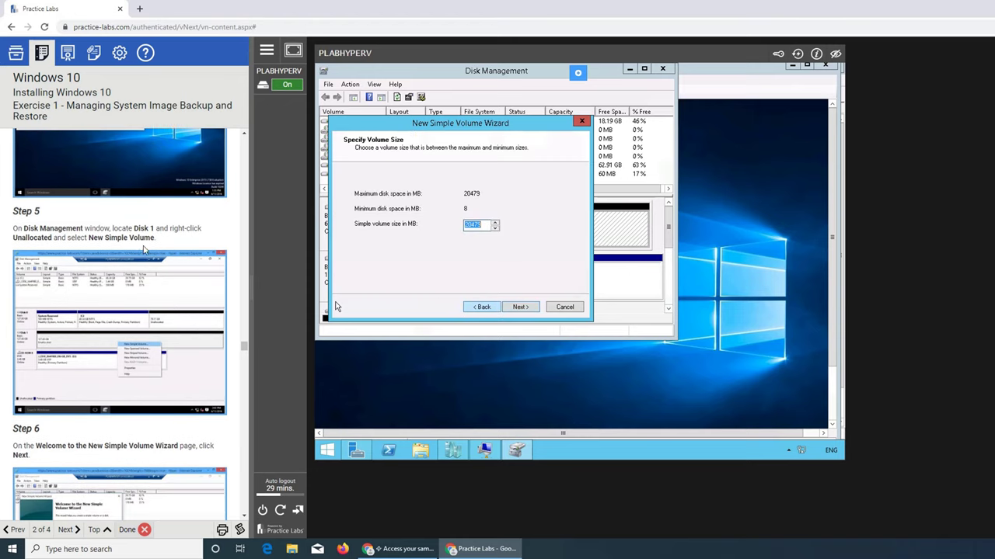
{"action": "scroll", "coordinate": [143, 250], "scroll_direction": "down", "scroll_amount": 4}
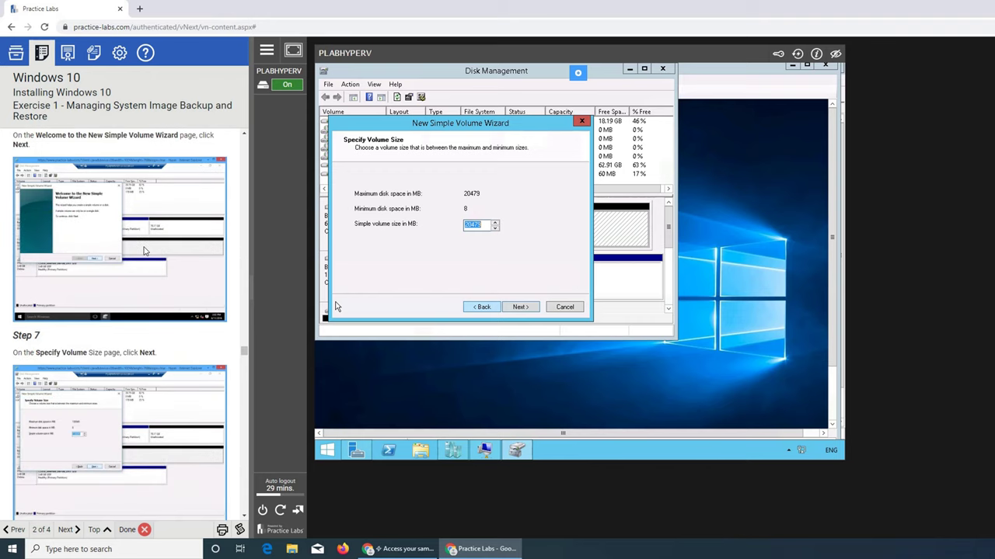
{"action": "scroll", "coordinate": [144, 249], "scroll_direction": "down", "scroll_amount": 1}
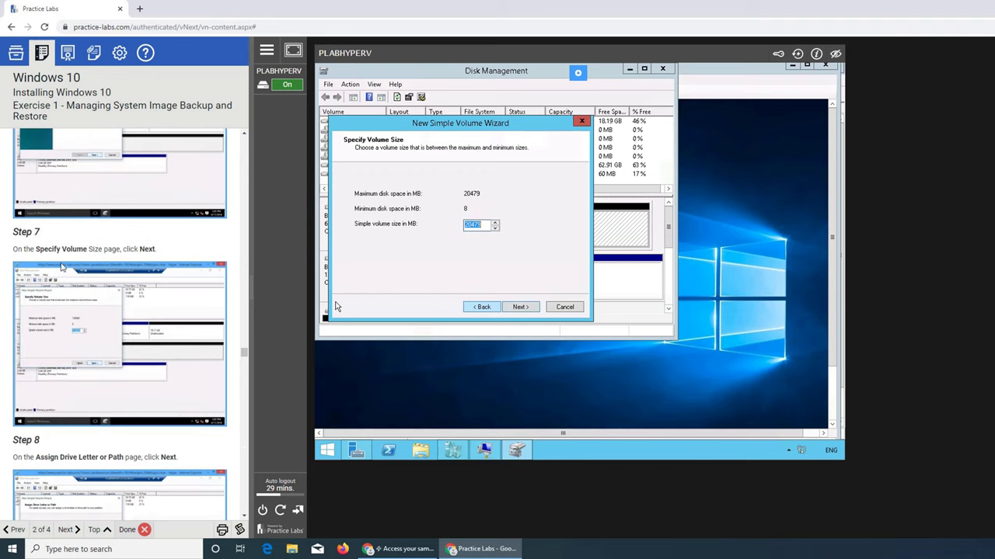
{"action": "left_click", "coordinate": [519, 307]}
Keep drive letter I and default NTFS formatting, then finish creating the volume
{"action": "scroll", "coordinate": [178, 332], "scroll_direction": "down", "scroll_amount": 1}
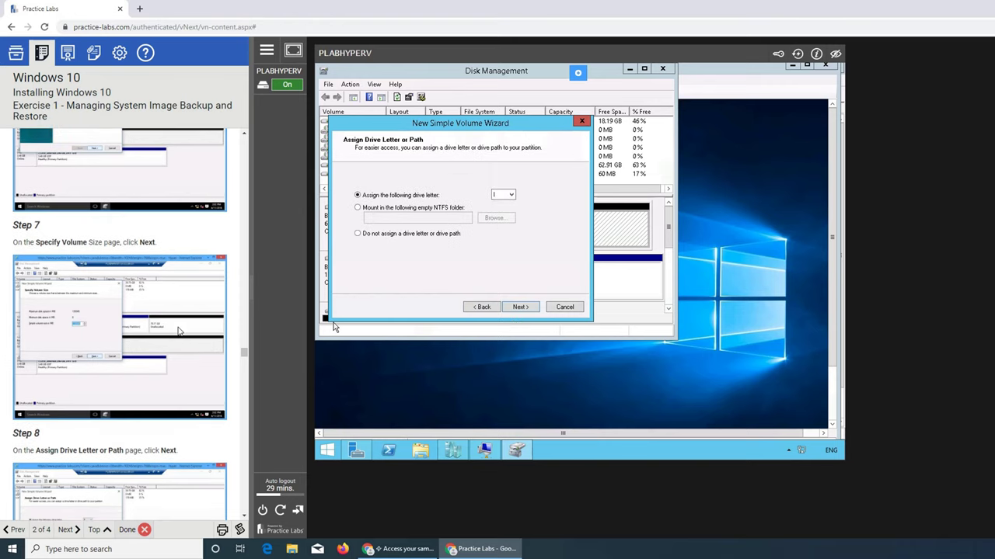
{"action": "scroll", "coordinate": [177, 331], "scroll_direction": "down", "scroll_amount": 2}
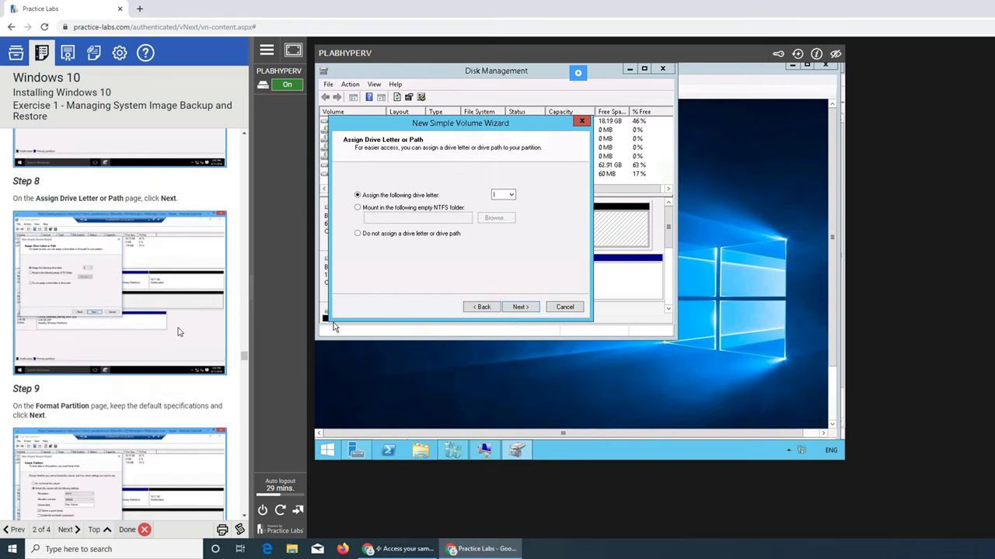
{"action": "left_click", "coordinate": [520, 309]}
{"action": "scroll", "coordinate": [215, 330], "scroll_direction": "down", "scroll_amount": 2}
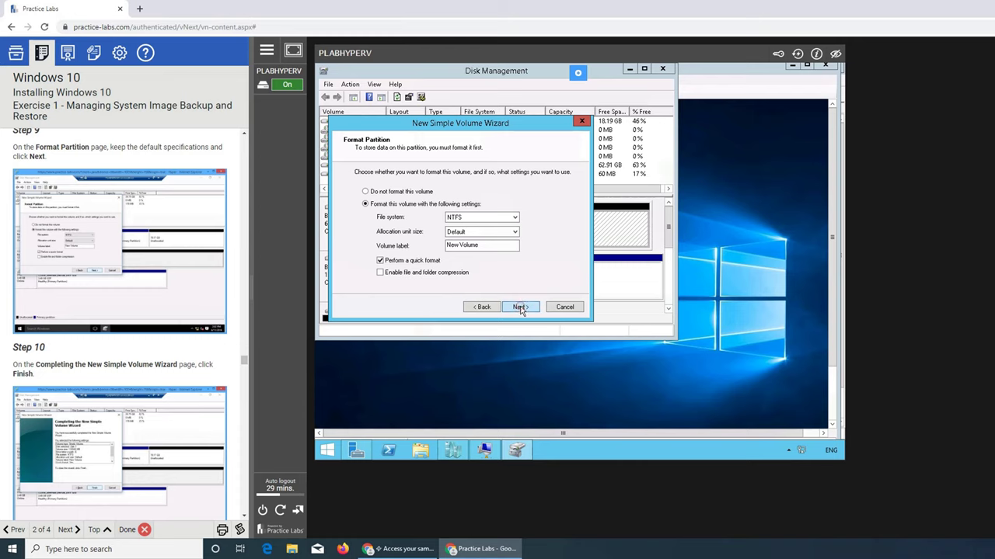
{"action": "left_click", "coordinate": [520, 308]}
{"action": "scroll", "coordinate": [136, 374], "scroll_direction": "down", "scroll_amount": 2}
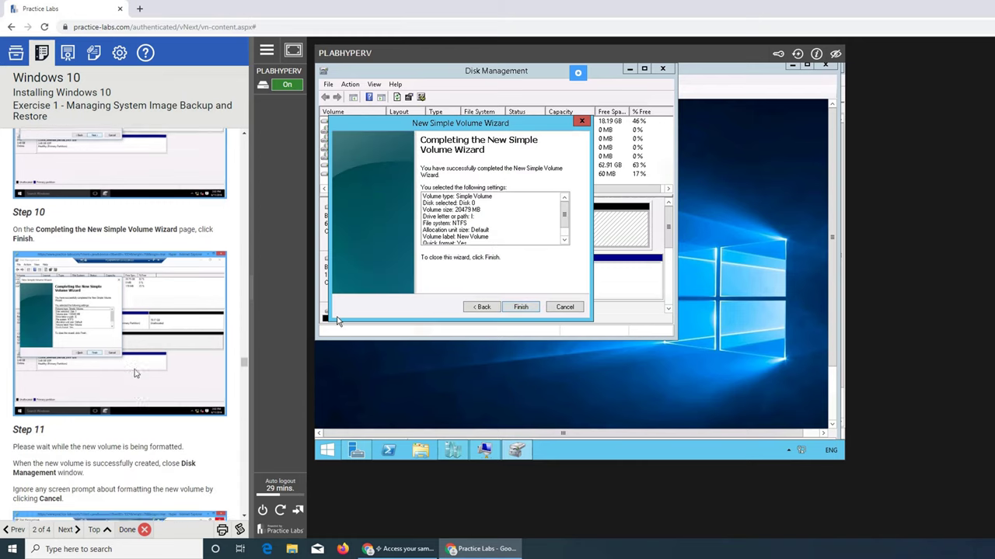
{"action": "left_click", "coordinate": [533, 307]}
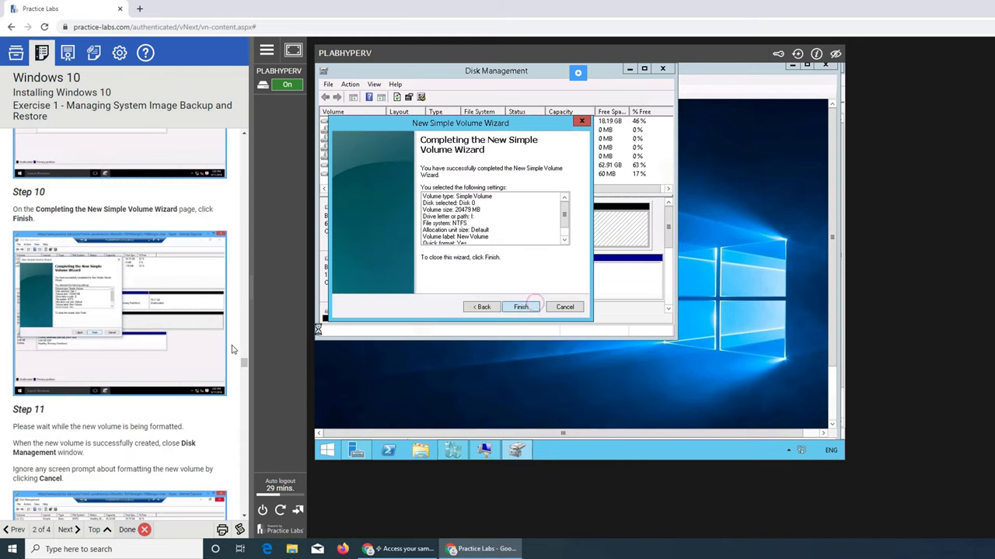
{"action": "scroll", "coordinate": [232, 349], "scroll_direction": "down", "scroll_amount": 4}
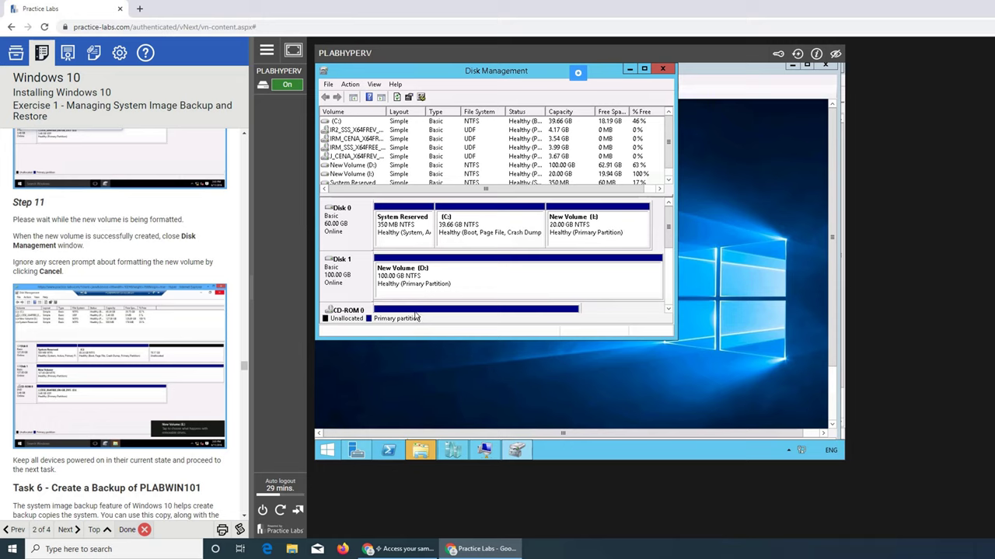
{"action": "left_click", "coordinate": [670, 282]}
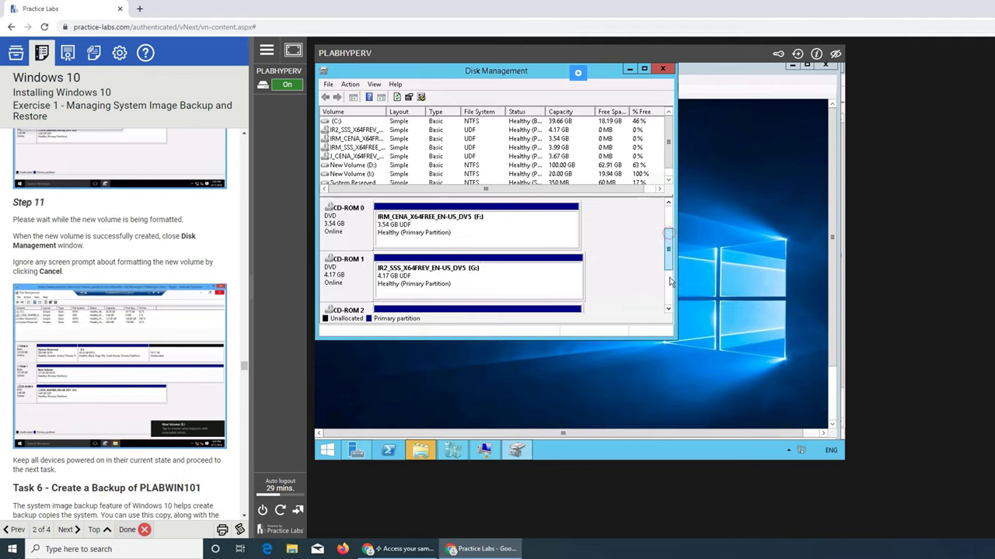
{"action": "left_click", "coordinate": [670, 283]}
{"action": "left_click", "coordinate": [667, 310]}
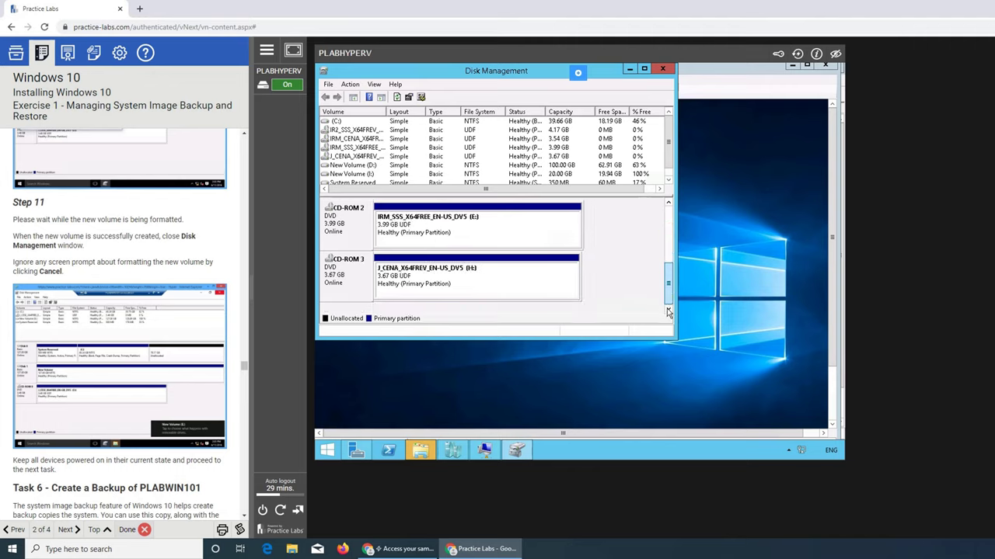
{"action": "left_click_drag", "start_coordinate": [670, 284], "coordinate": [671, 226]}
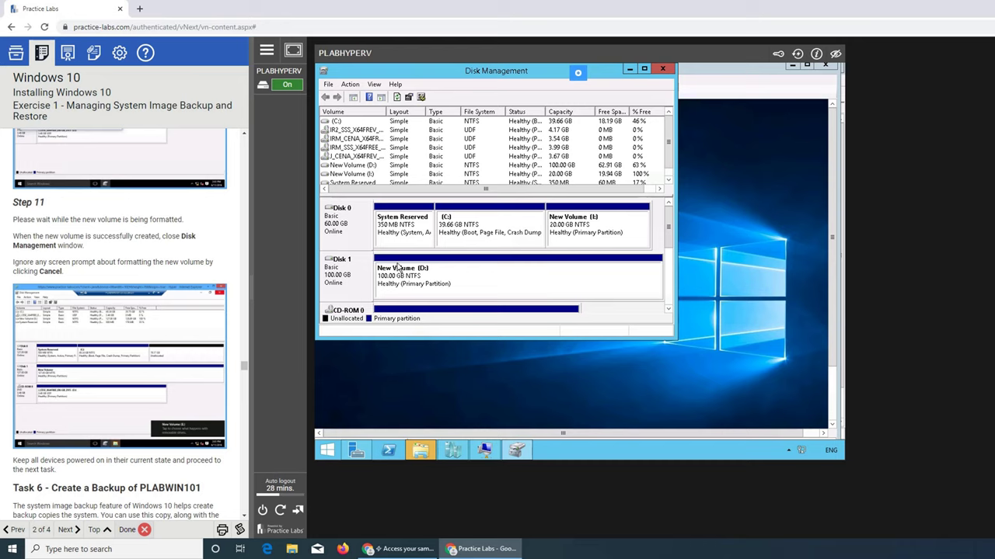
{"action": "scroll", "coordinate": [174, 309], "scroll_direction": "down", "scroll_amount": 2}
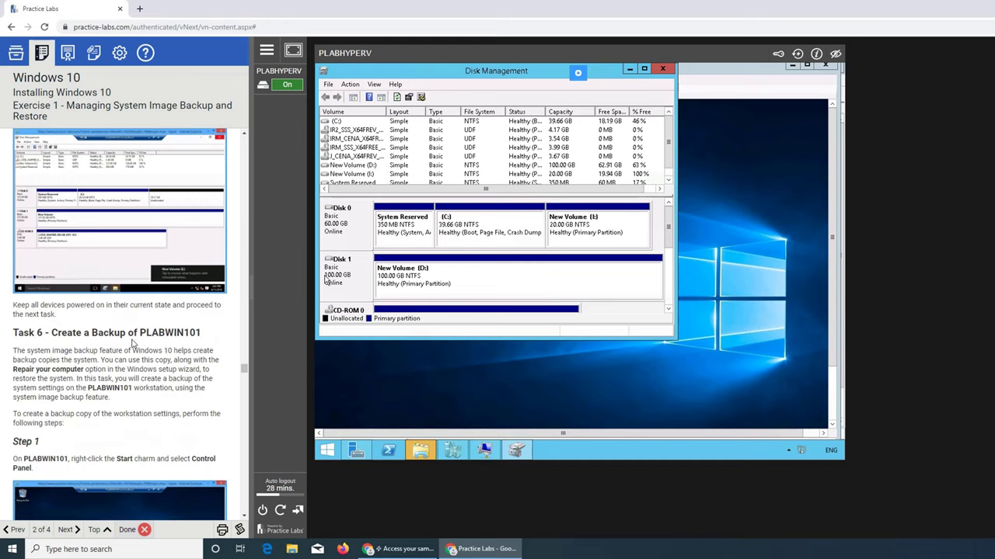
{"action": "scroll", "coordinate": [112, 329], "scroll_direction": "up", "scroll_amount": 1}
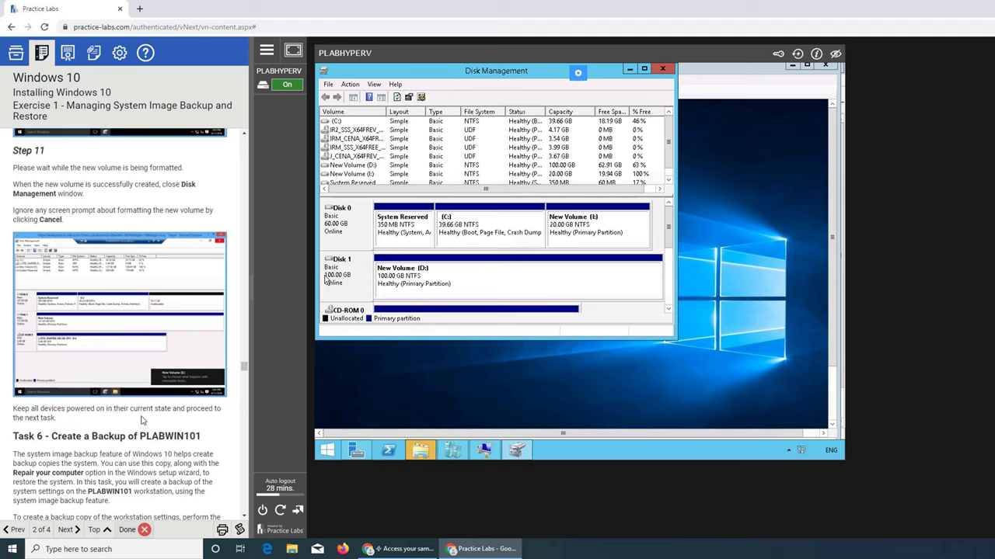
{"action": "scroll", "coordinate": [116, 359], "scroll_direction": "down", "scroll_amount": 3}
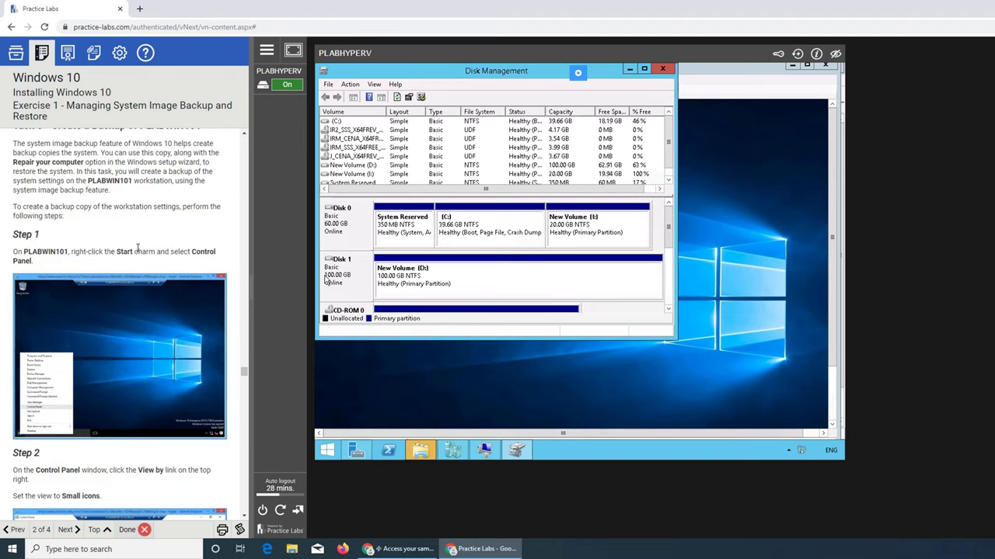
{"action": "scroll", "coordinate": [137, 248], "scroll_direction": "up", "scroll_amount": 1}
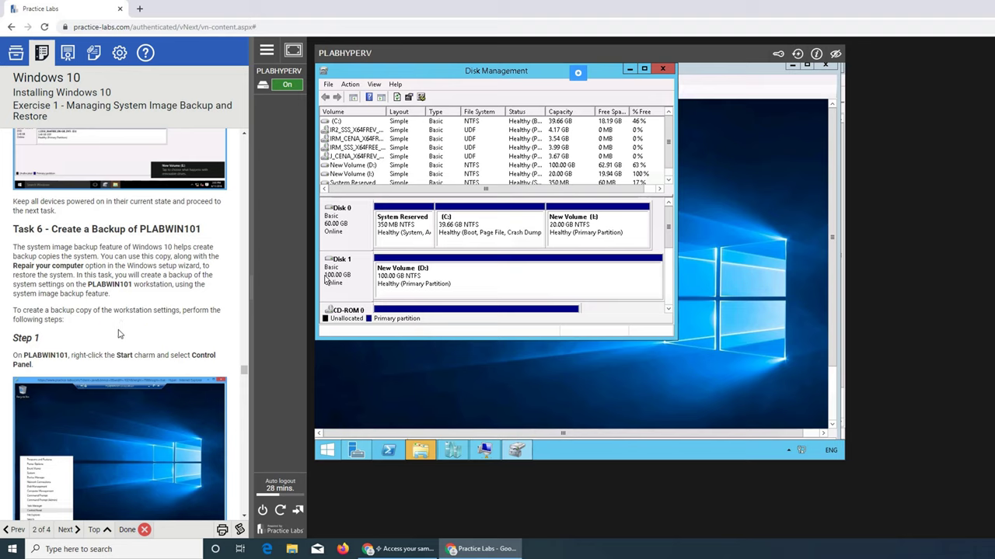
{"action": "scroll", "coordinate": [86, 311], "scroll_direction": "down", "scroll_amount": 3}
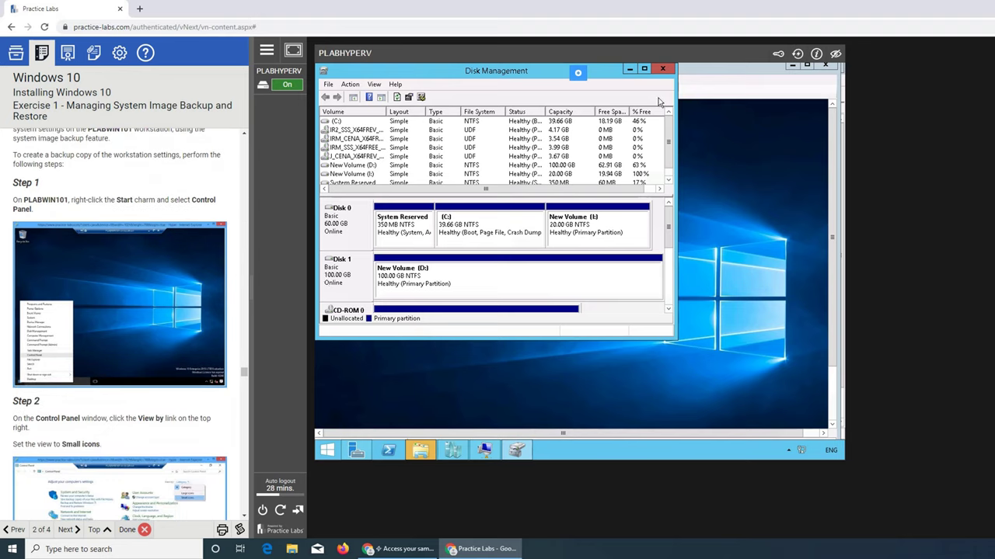
Close Disk Management and cancel the Windows prompt to format drive I
{"action": "left_click", "coordinate": [666, 72]}
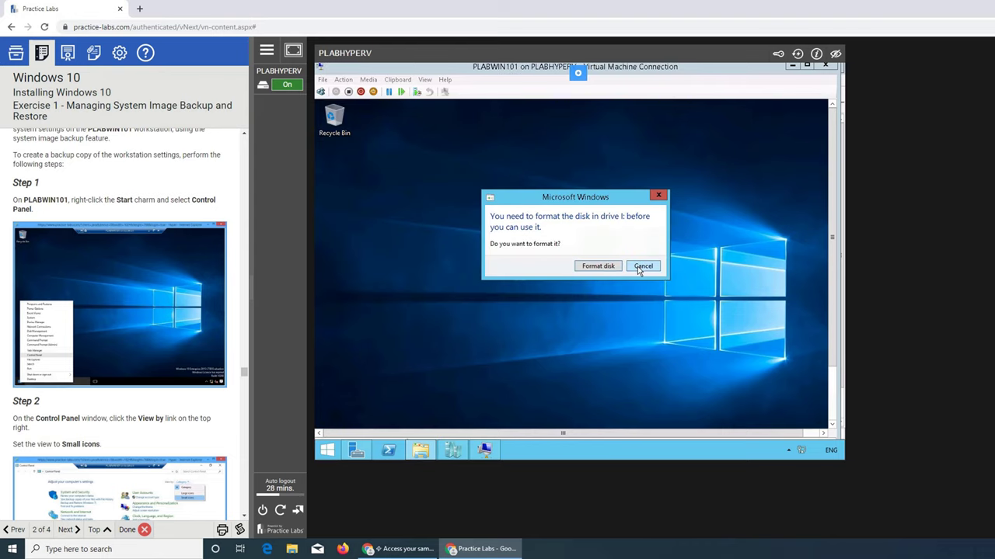
{"action": "left_click", "coordinate": [635, 267]}
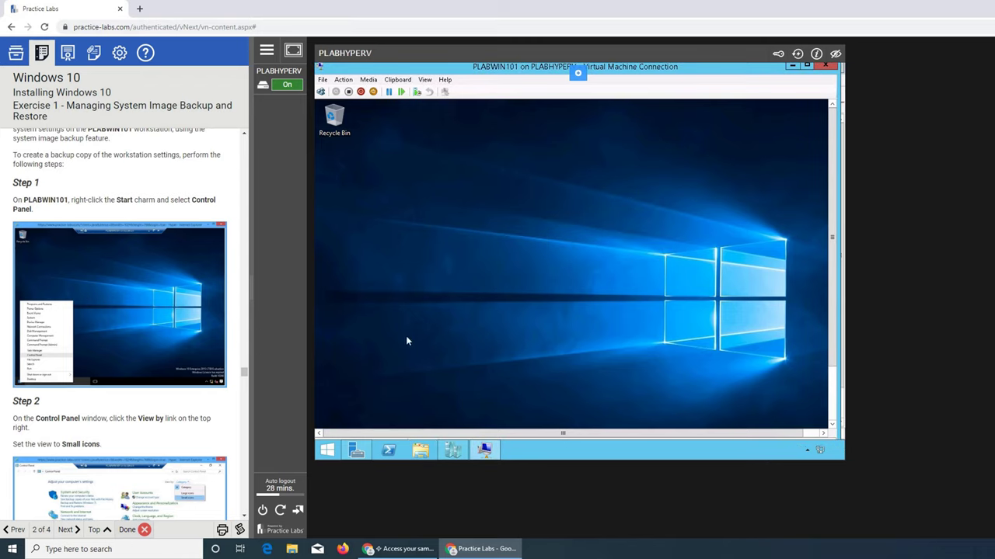
{"action": "scroll", "coordinate": [117, 332], "scroll_direction": "up", "scroll_amount": 5}
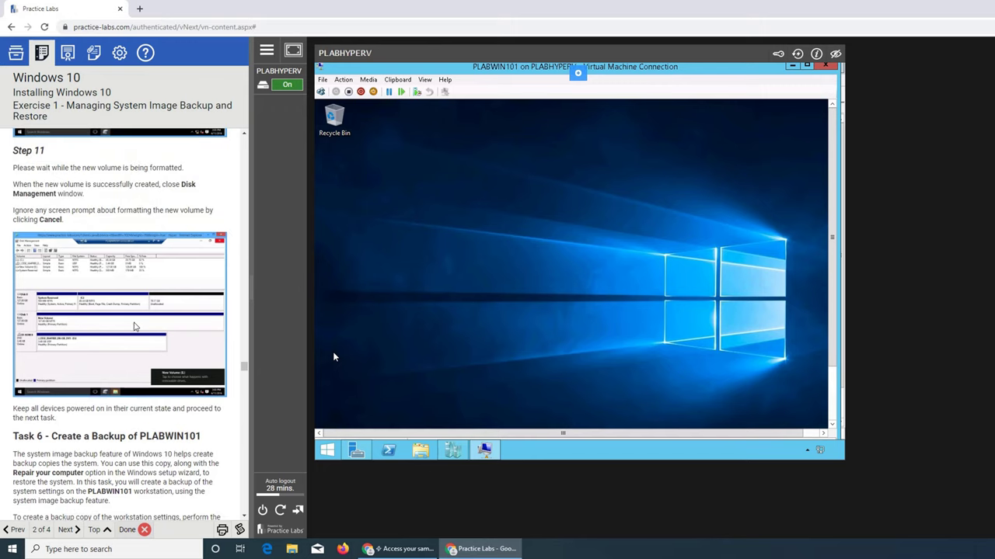
{"action": "scroll", "coordinate": [134, 327], "scroll_direction": "down", "scroll_amount": 2}
{"action": "scroll", "coordinate": [134, 330], "scroll_direction": "up", "scroll_amount": 1}
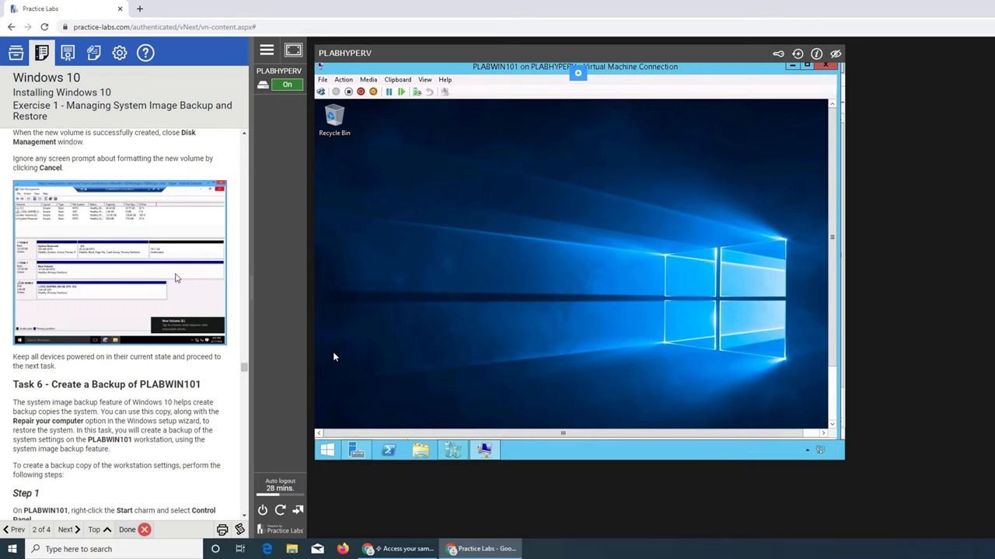
{"action": "scroll", "coordinate": [180, 281], "scroll_direction": "down", "scroll_amount": 4}
{"action": "scroll", "coordinate": [122, 291], "scroll_direction": "down", "scroll_amount": 2}
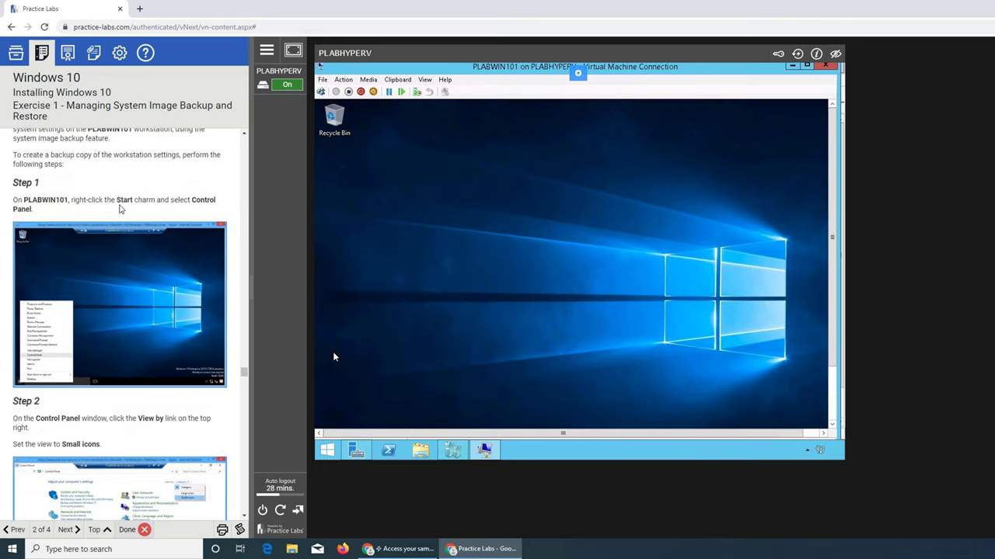
Open Control Panel from the Start screen and set View by to Small icons
{"action": "left_click", "coordinate": [327, 453]}
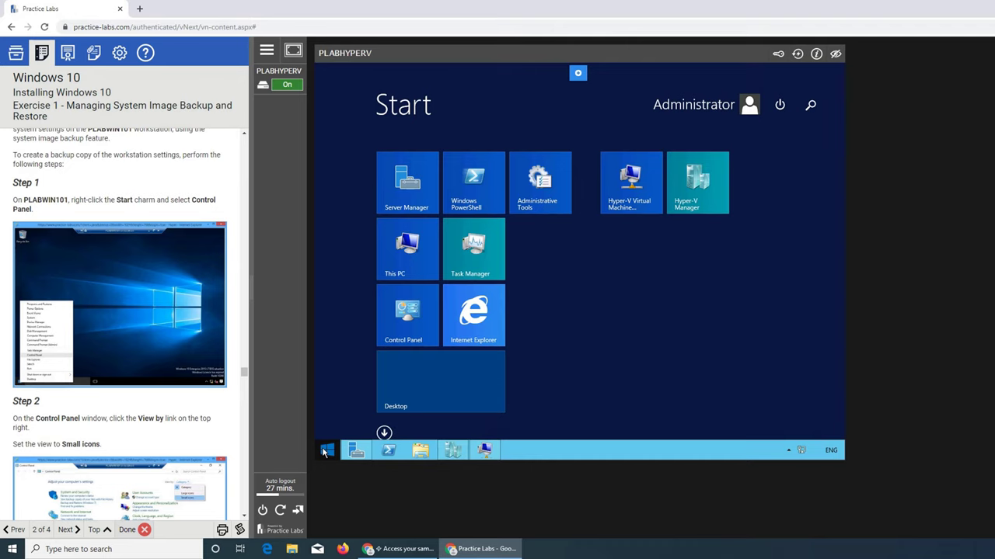
{"action": "left_click", "coordinate": [400, 314]}
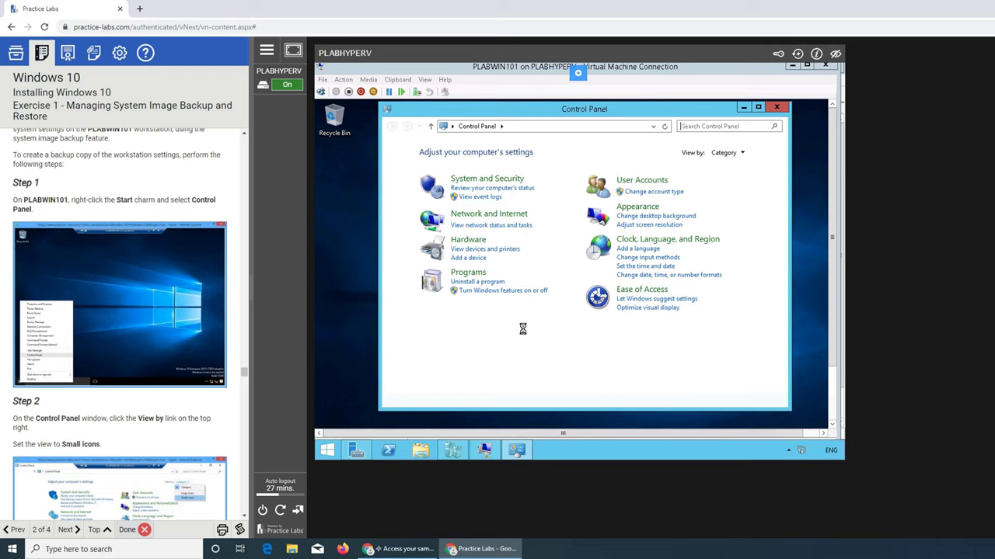
{"action": "scroll", "coordinate": [140, 362], "scroll_direction": "down", "scroll_amount": 1}
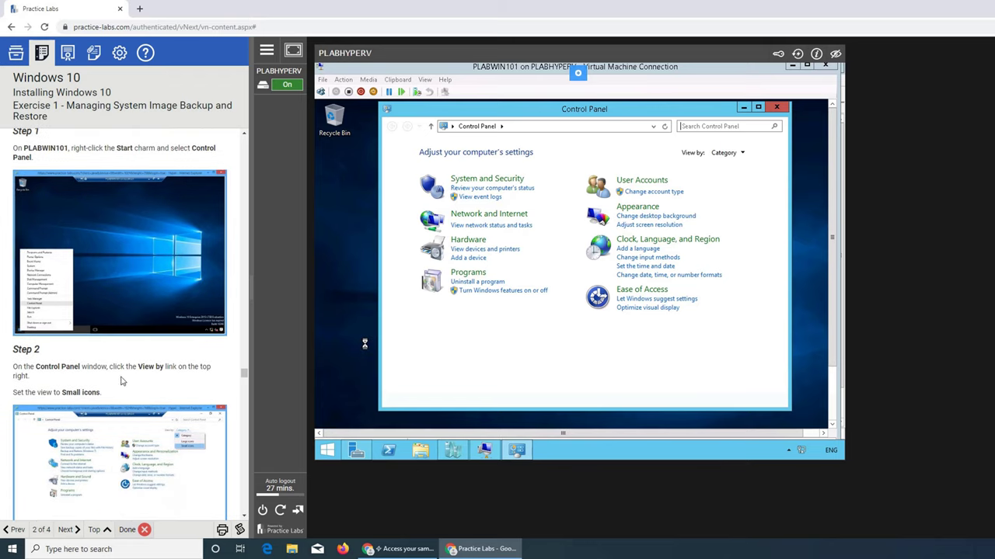
{"action": "scroll", "coordinate": [120, 381], "scroll_direction": "down", "scroll_amount": 2}
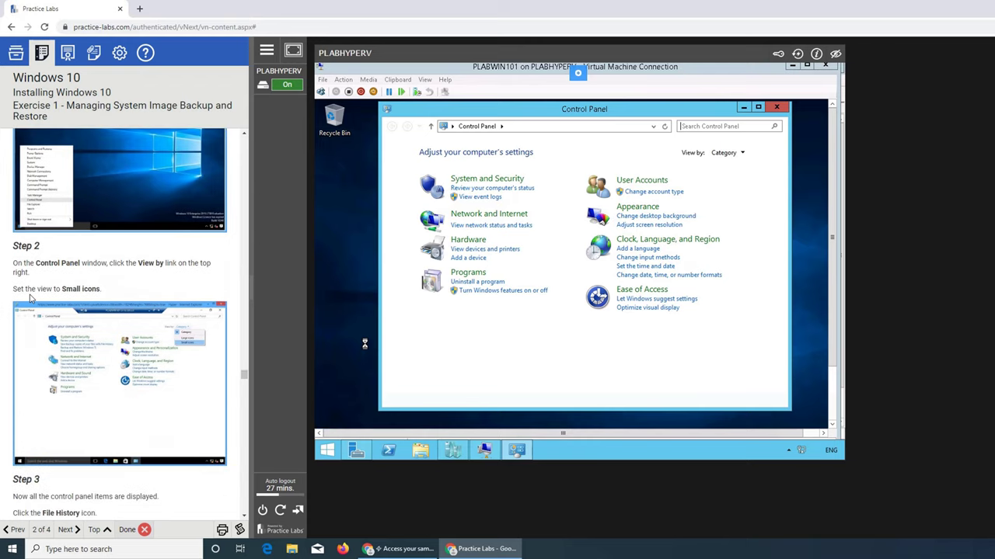
{"action": "left_click", "coordinate": [724, 153]}
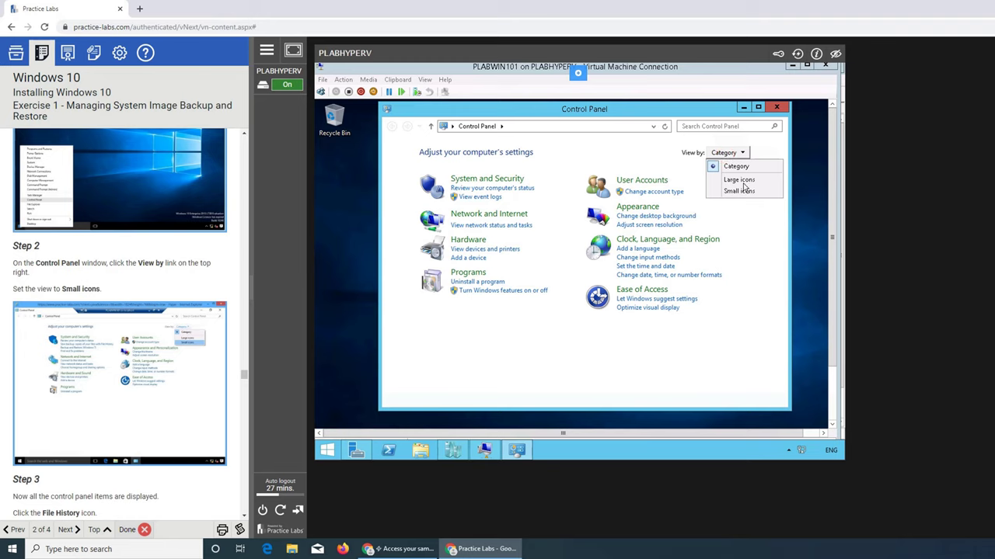
{"action": "left_click", "coordinate": [744, 192]}
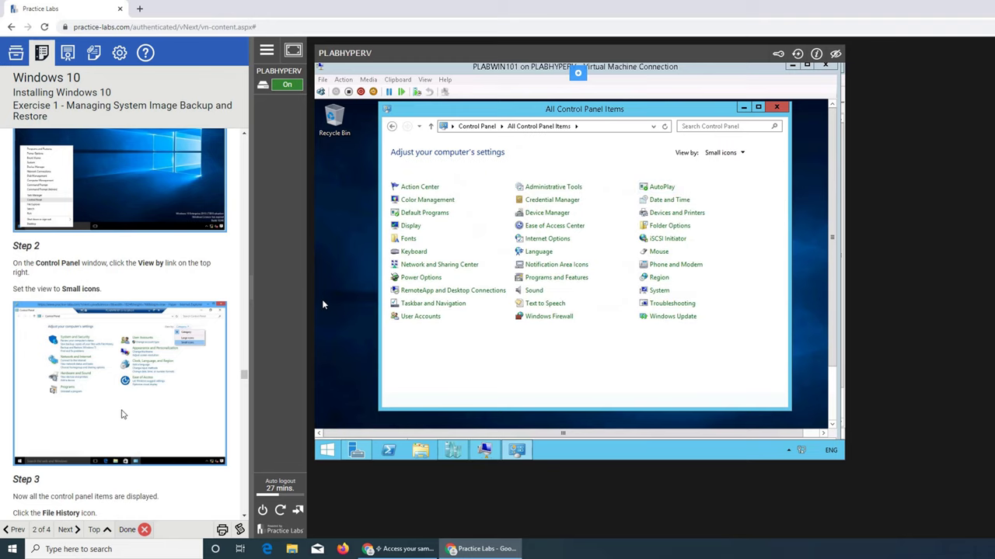
{"action": "scroll", "coordinate": [121, 414], "scroll_direction": "down", "scroll_amount": 3}
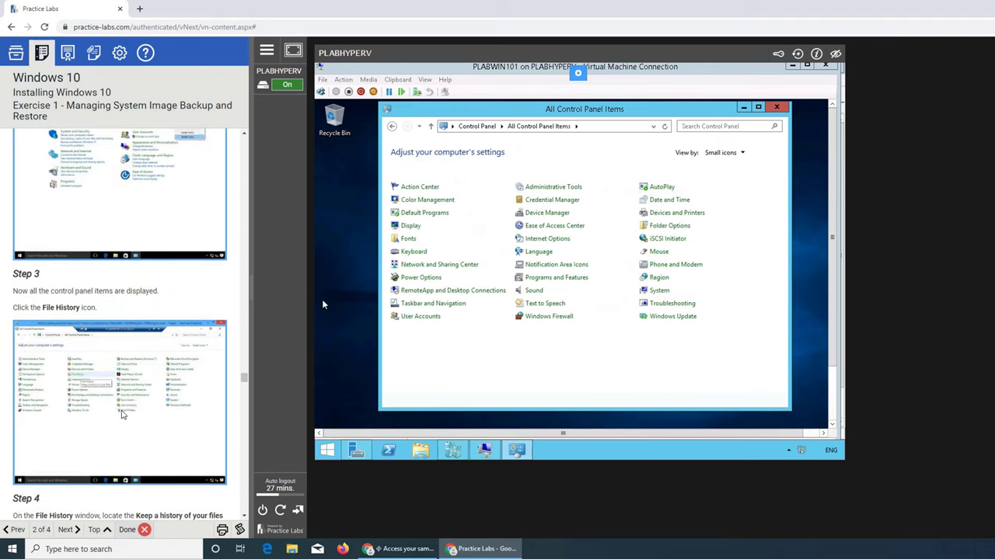
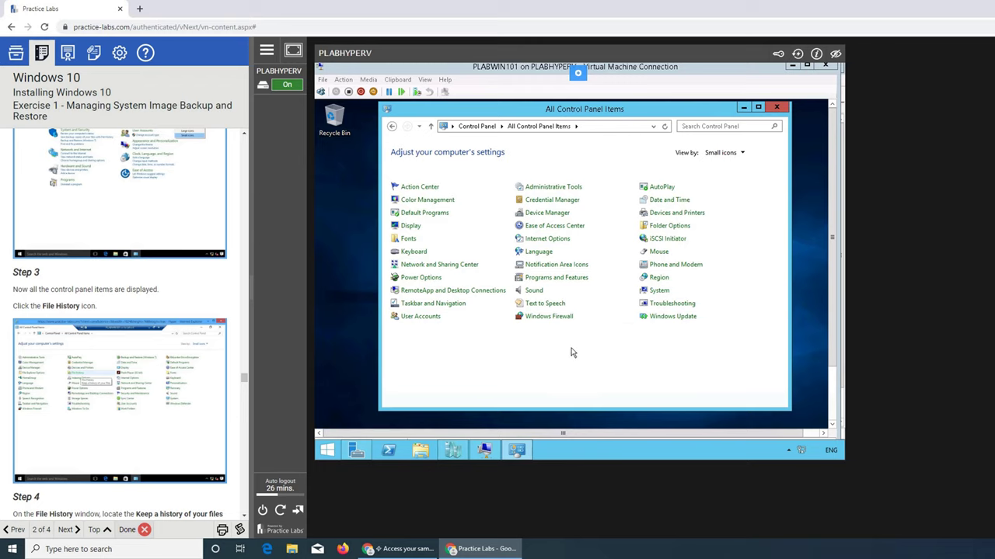
Search the Control Panel items for 'file history'
{"action": "left_click", "coordinate": [713, 126]}
{"action": "type", "text": "file"}
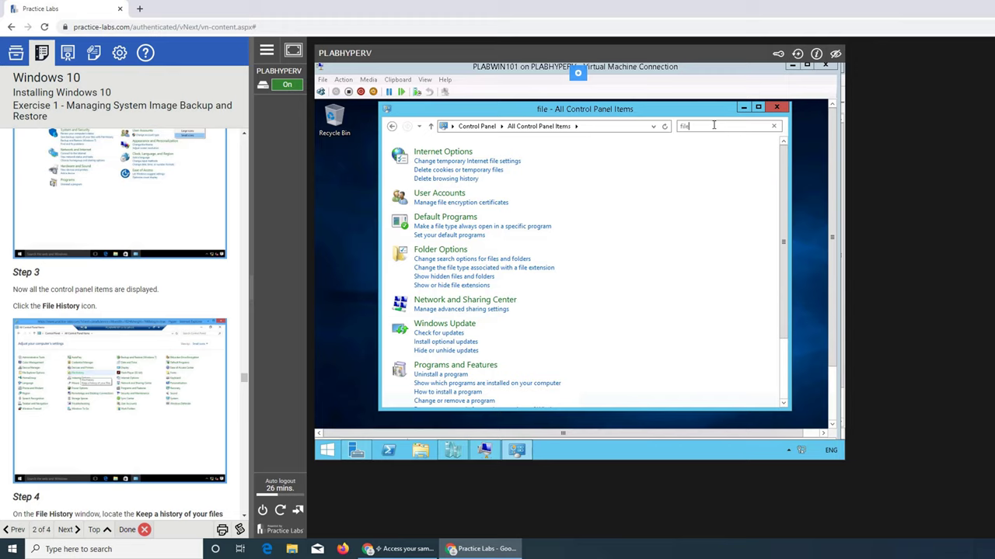
{"action": "type", "text": "his"}
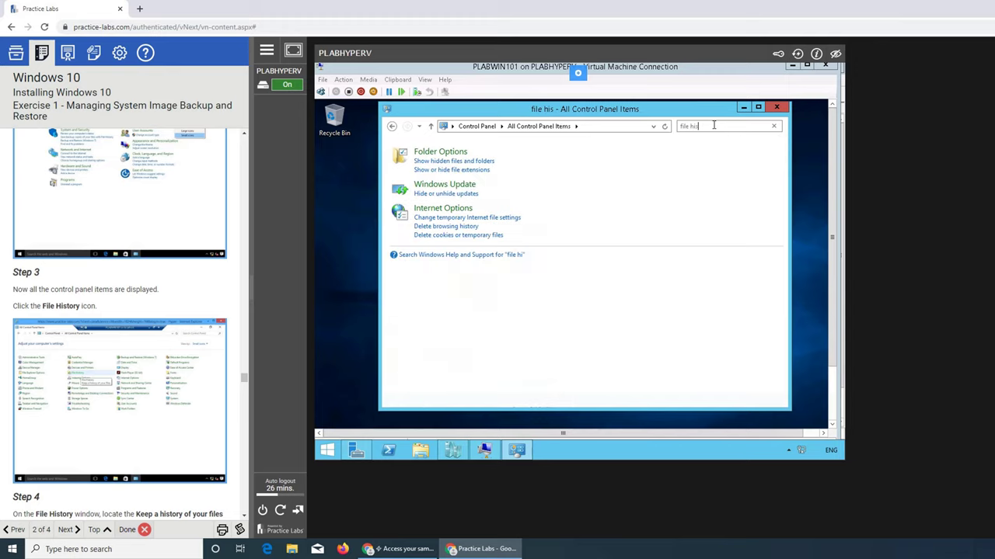
{"action": "type", "text": "tory"}
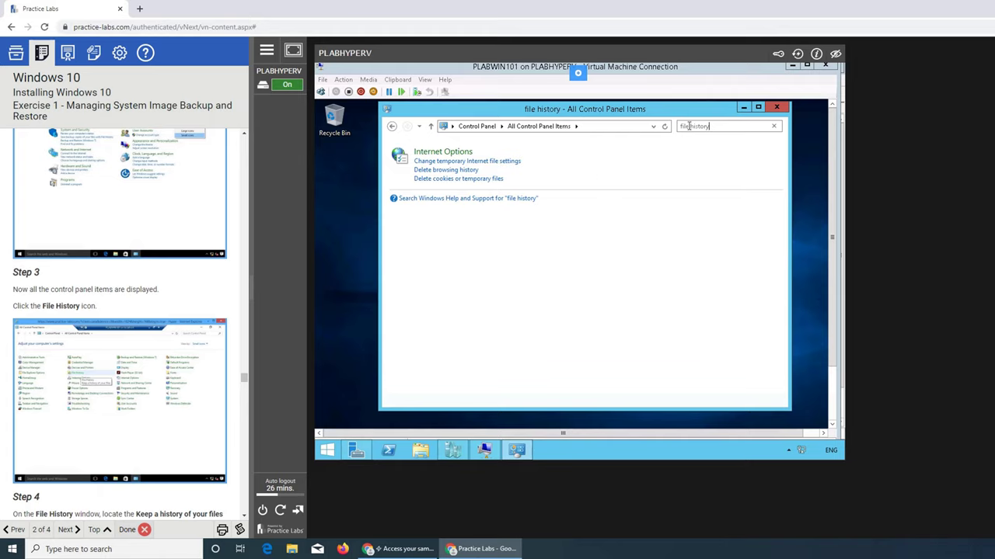
Look up 'file history' in Windows Help, then close Help and Support
{"action": "left_click", "coordinate": [526, 198]}
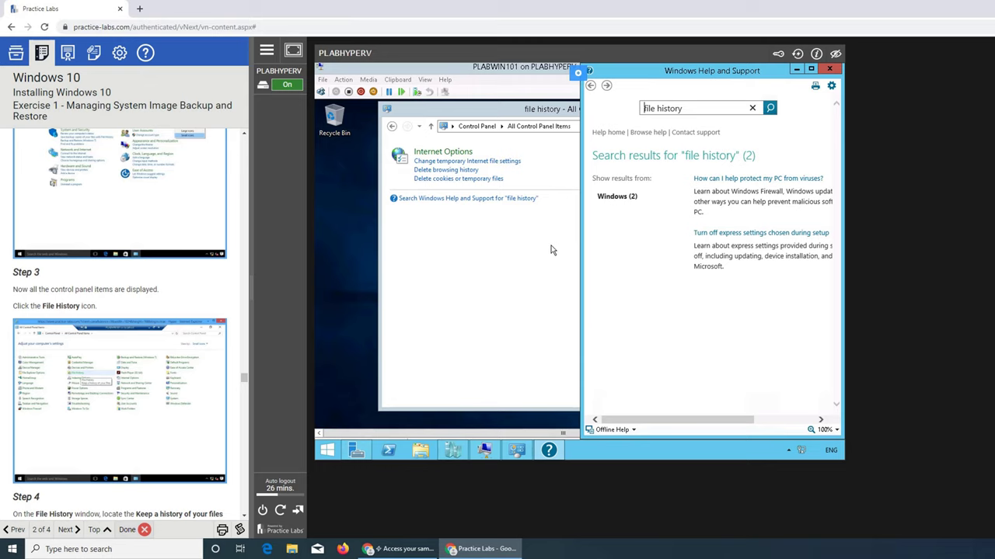
{"action": "left_click", "coordinate": [769, 420]}
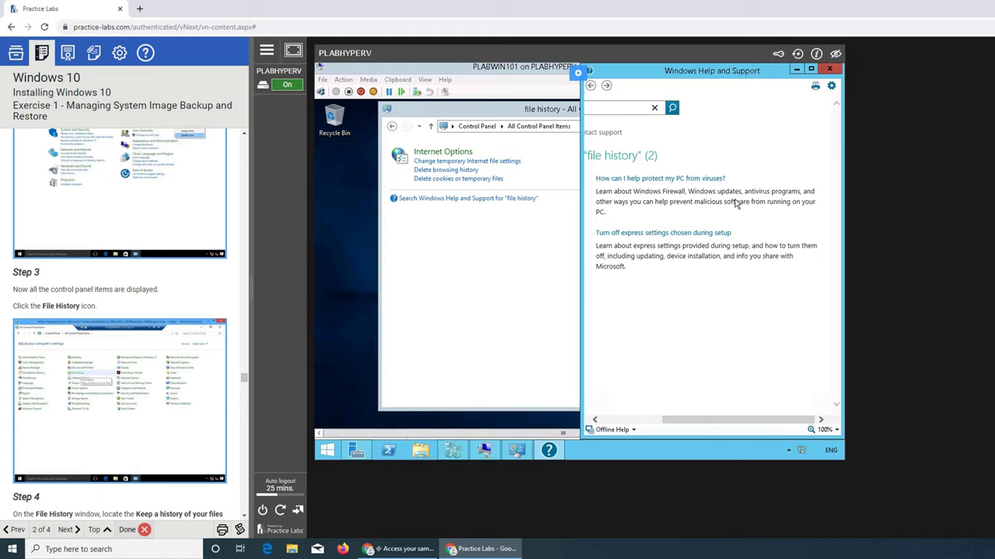
{"action": "key", "text": "alt+F4"}
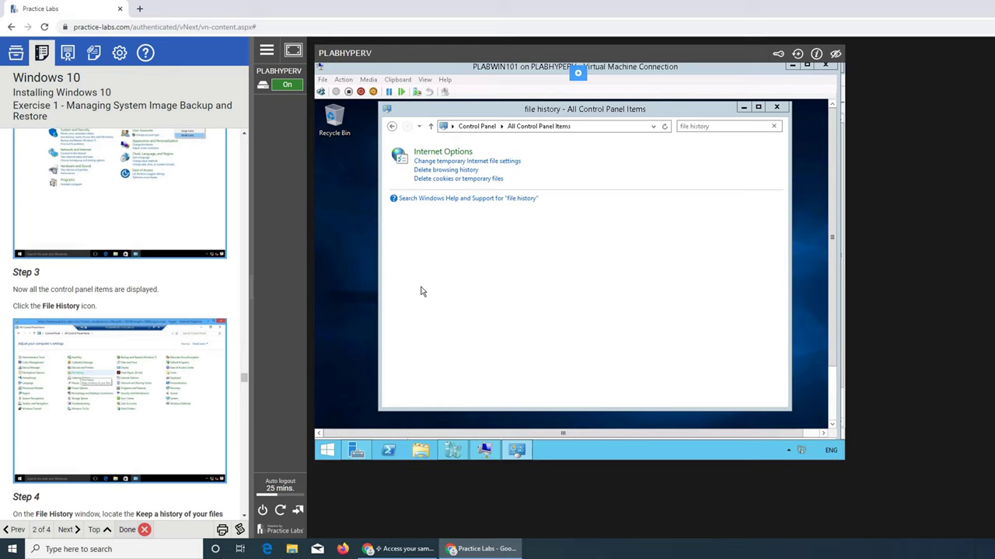
Open File Explorer from a Start screen search for 'file hi'
{"action": "left_click", "coordinate": [327, 451]}
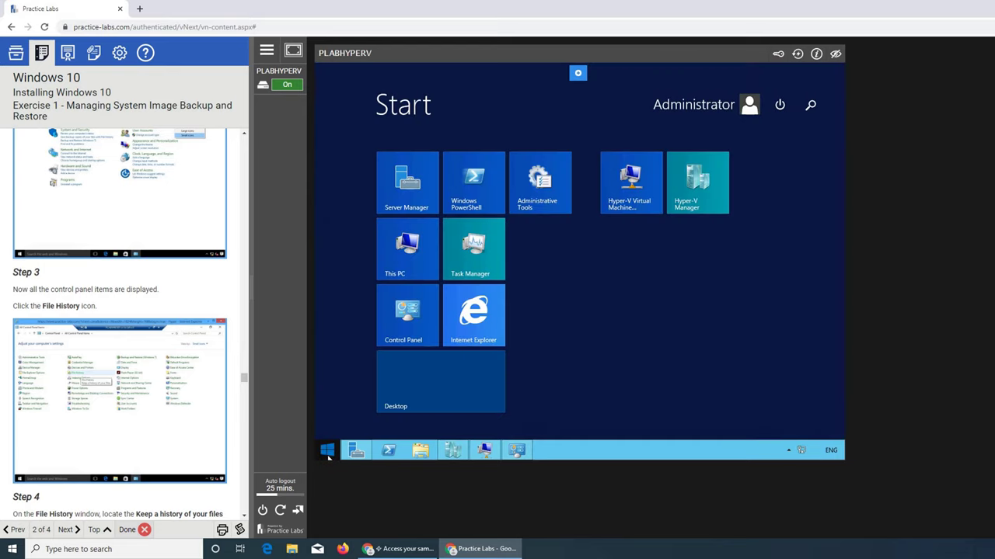
{"action": "type", "text": "file hi"}
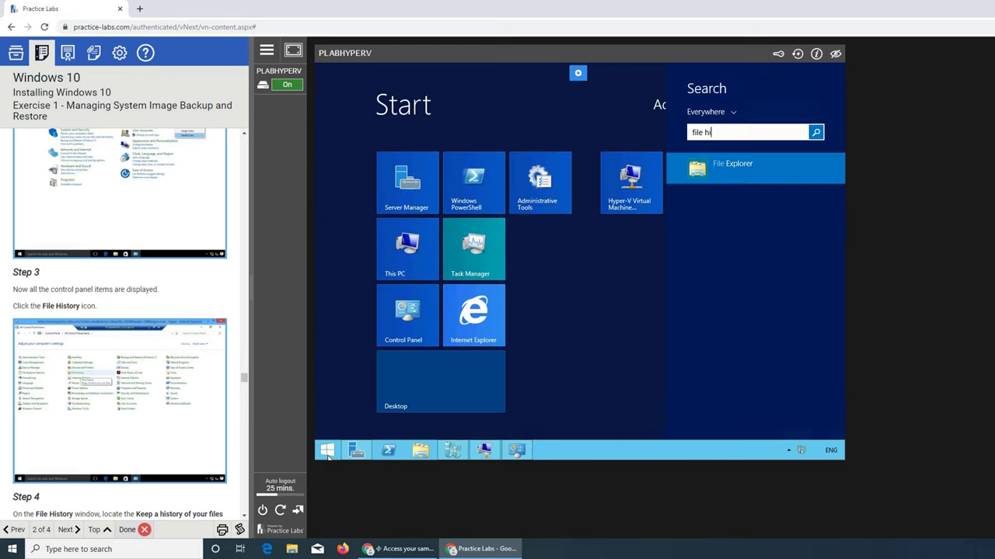
{"action": "type", "text": "s"}
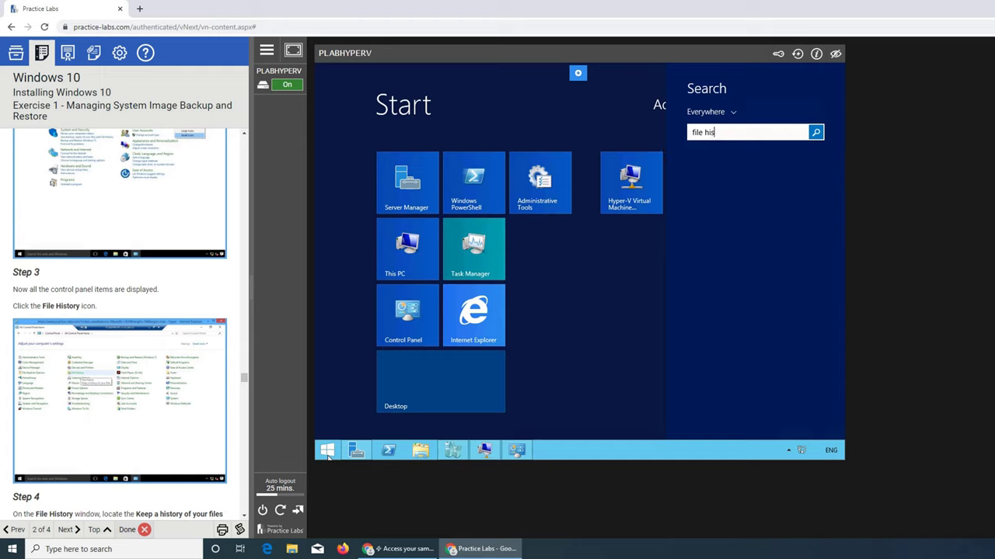
{"action": "key", "text": "BackSpace"}
{"action": "key", "text": "BackSpace"}
{"action": "key", "text": "BackSpace"}
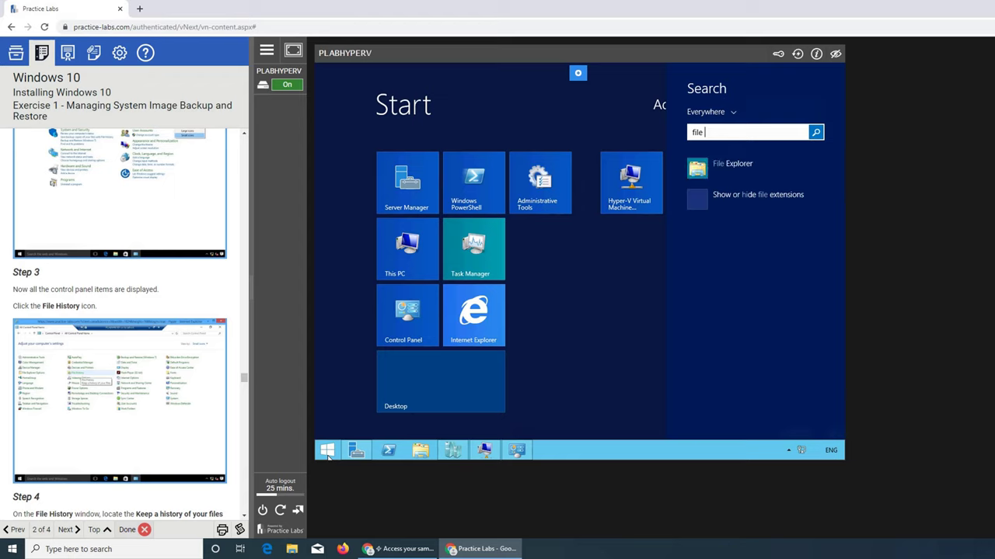
{"action": "left_click", "coordinate": [731, 161]}
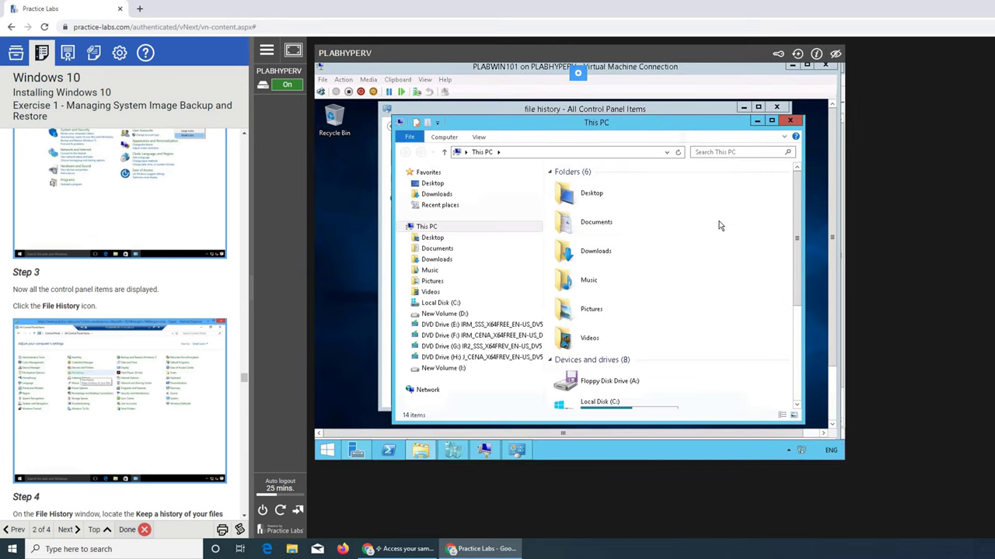
{"action": "scroll", "coordinate": [718, 225], "scroll_direction": "down", "scroll_amount": 5}
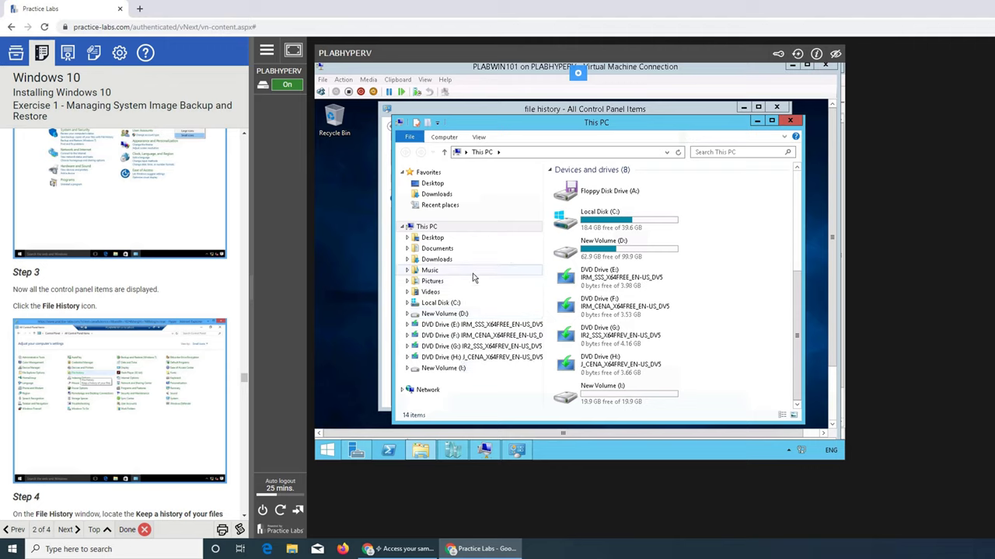
Open Server Manager from This PC's Manage command, then close it, This PC and Control Panel
{"action": "left_click", "coordinate": [444, 138]}
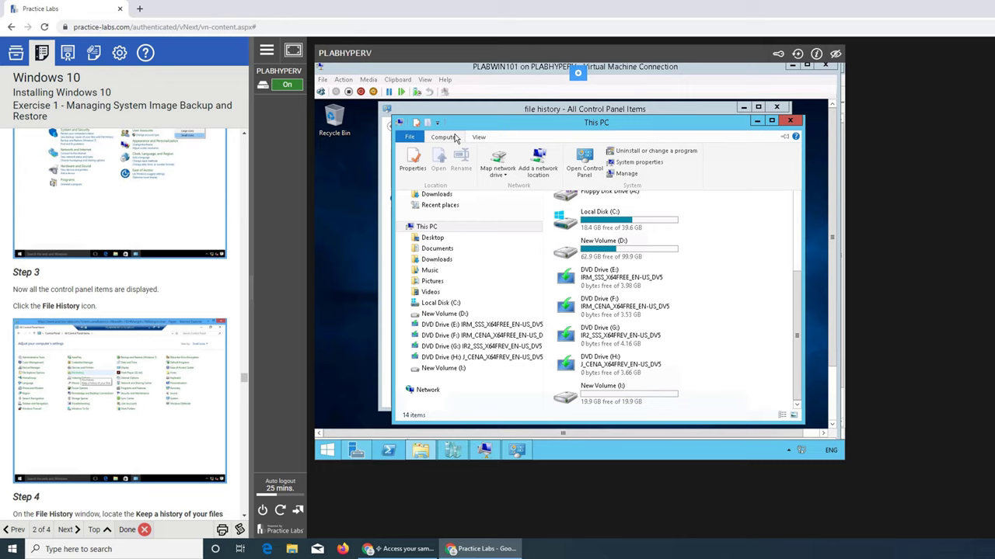
{"action": "left_click", "coordinate": [627, 174]}
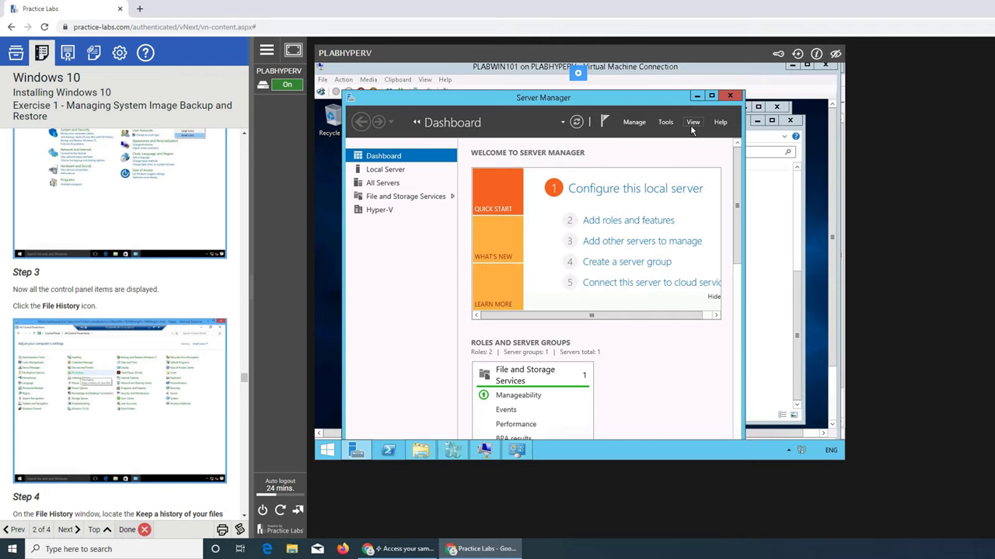
{"action": "left_click", "coordinate": [697, 96]}
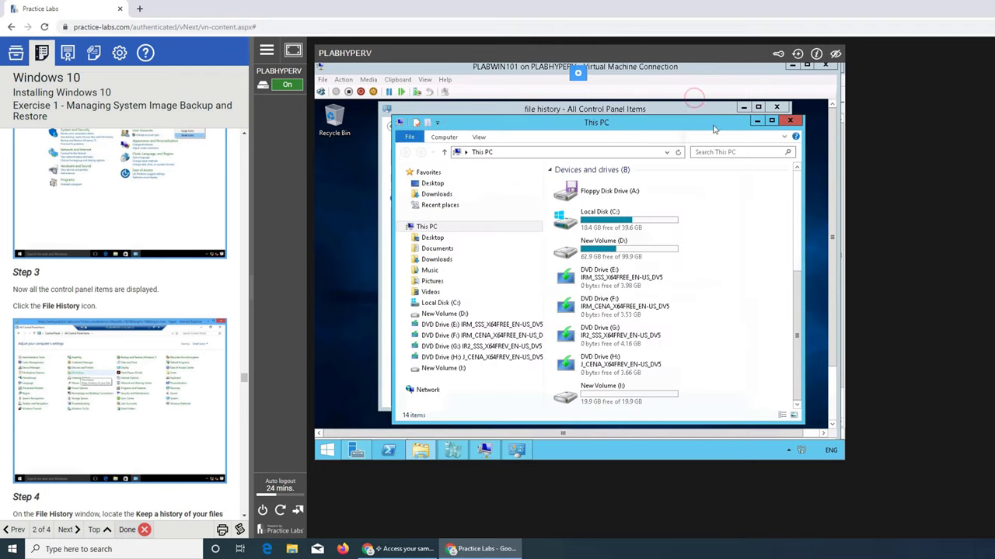
{"action": "left_click", "coordinate": [790, 120]}
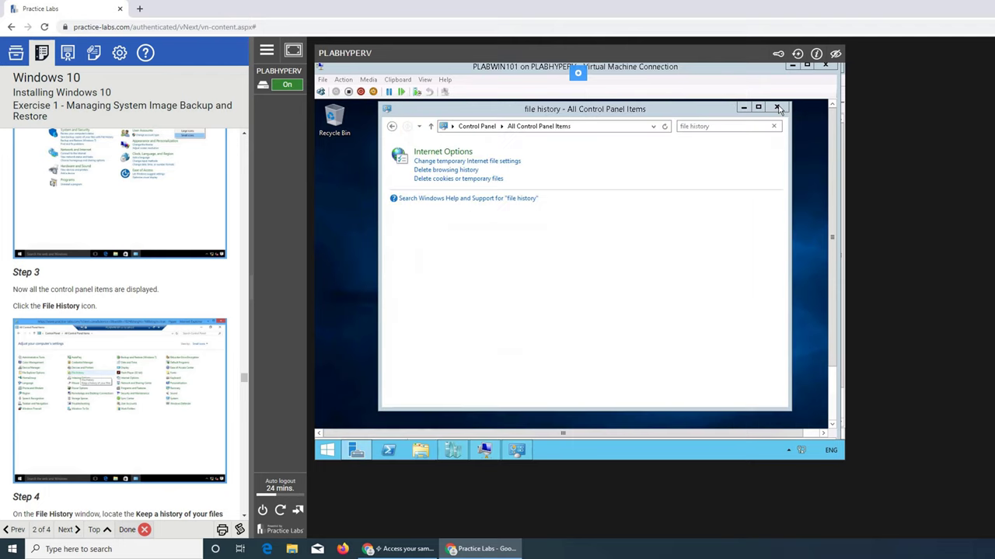
{"action": "left_click", "coordinate": [777, 108]}
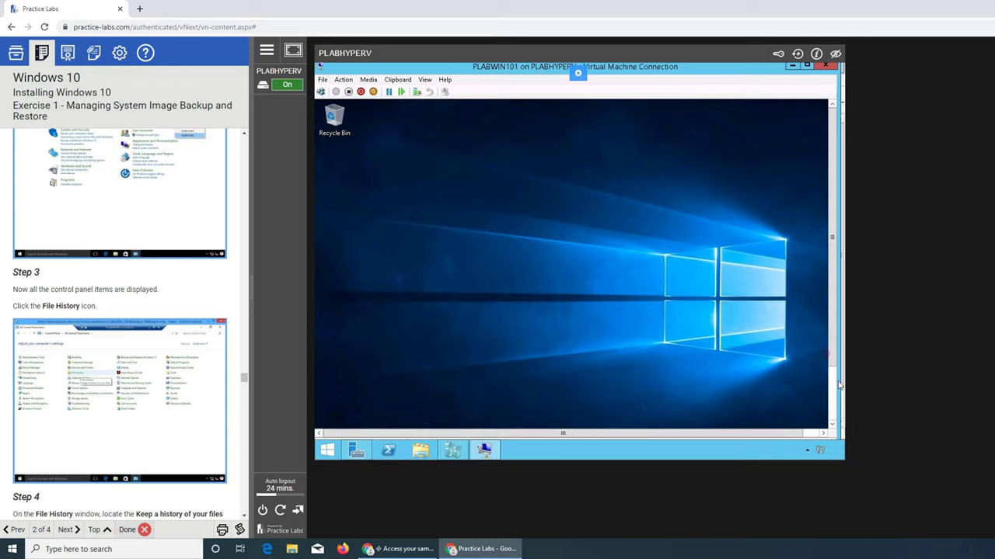
Open Control Panel from the Start right-click menu, switch to Small icons, and open File History
{"action": "scroll", "coordinate": [833, 373], "scroll_direction": "down", "scroll_amount": 2}
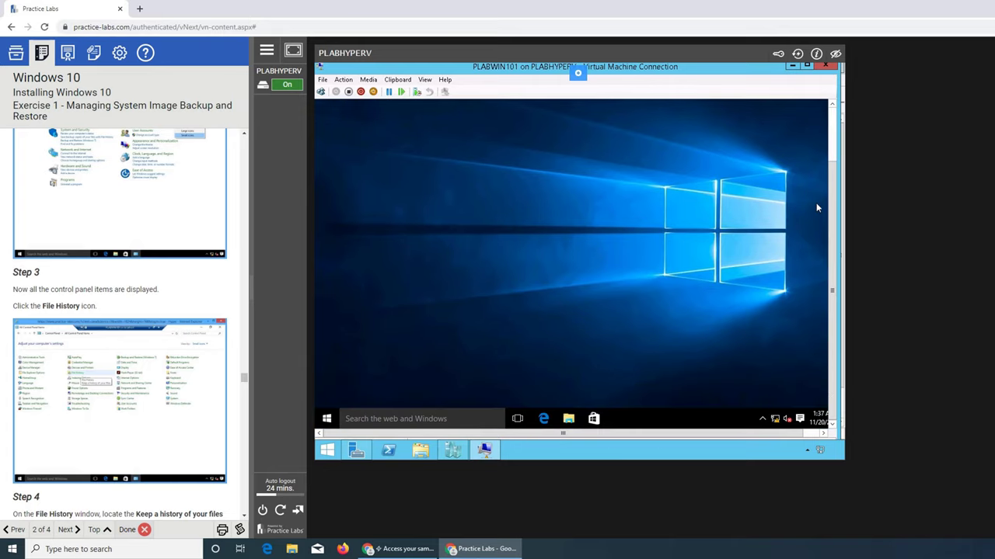
{"action": "left_click", "coordinate": [328, 419]}
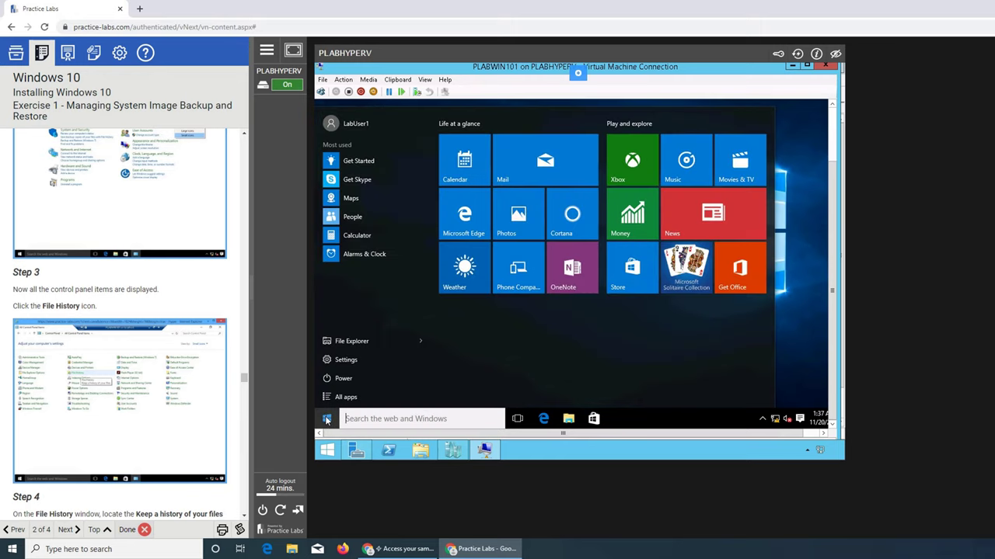
{"action": "right_click", "coordinate": [327, 419]}
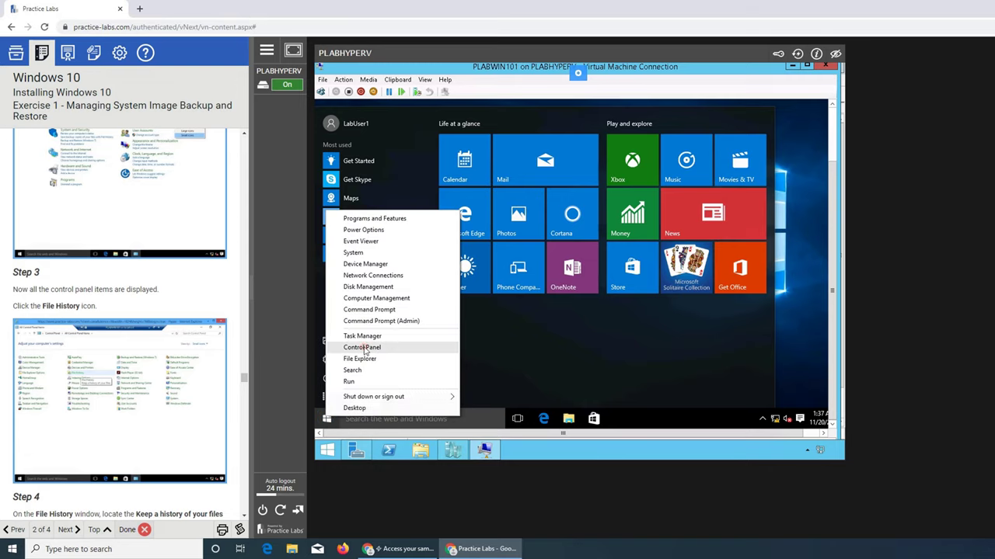
{"action": "left_click", "coordinate": [365, 349]}
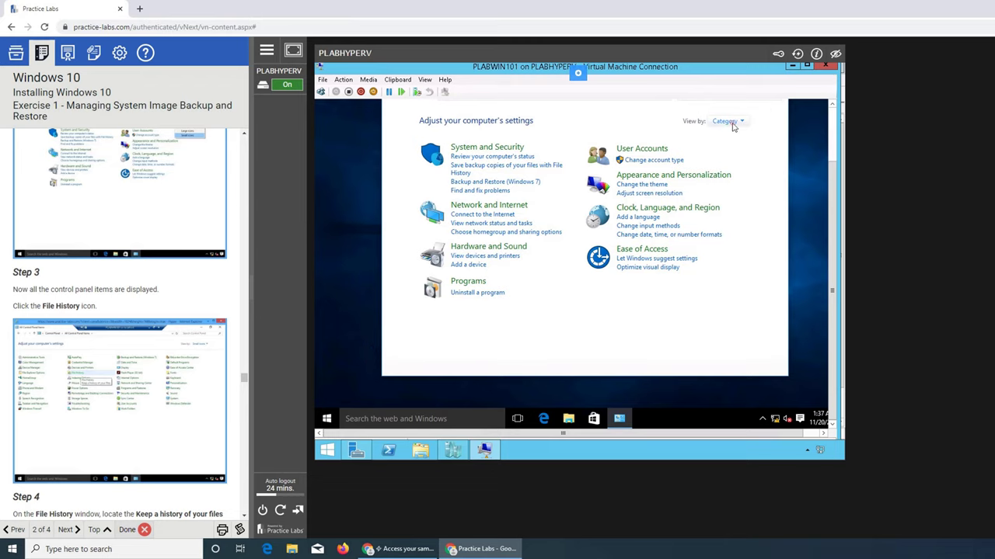
{"action": "left_click", "coordinate": [726, 121]}
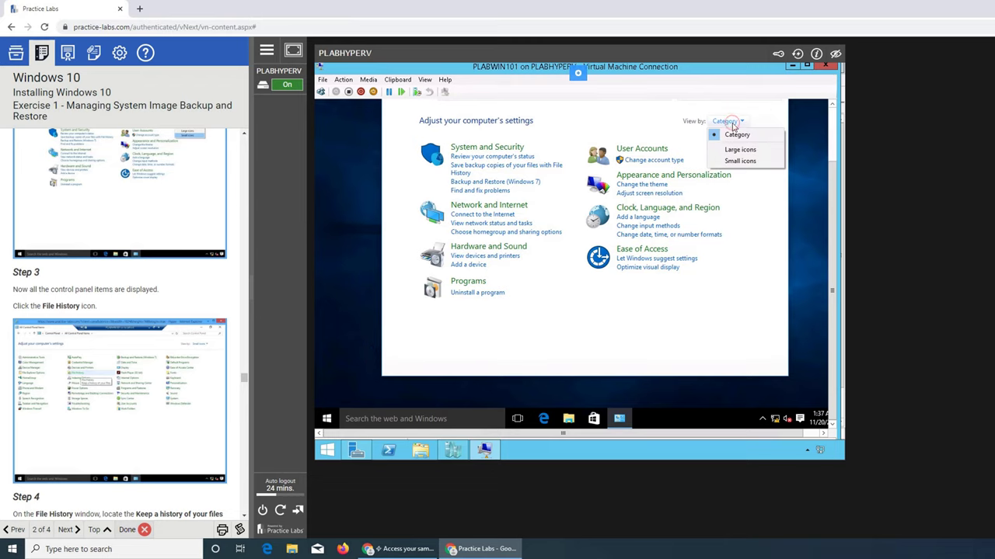
{"action": "left_click", "coordinate": [740, 163]}
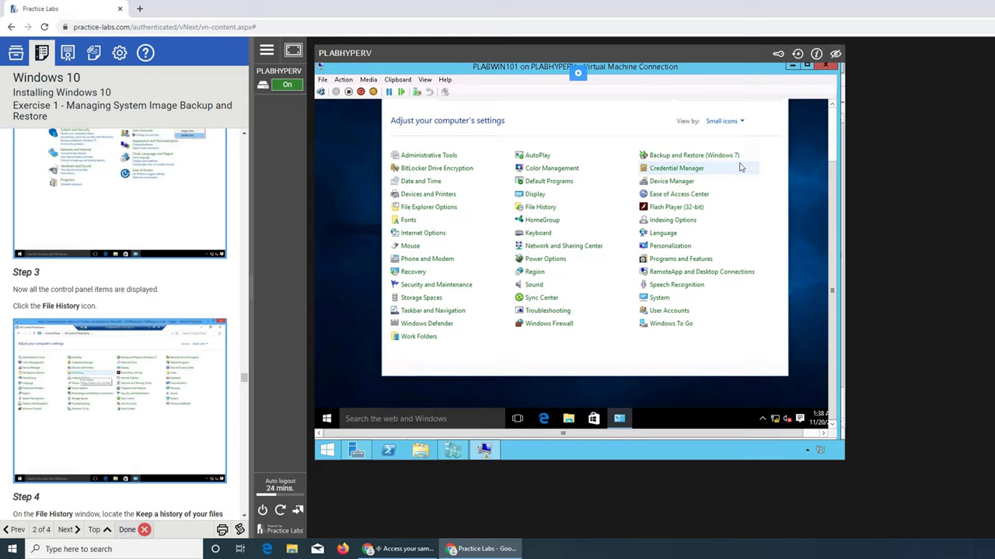
{"action": "left_click", "coordinate": [544, 208]}
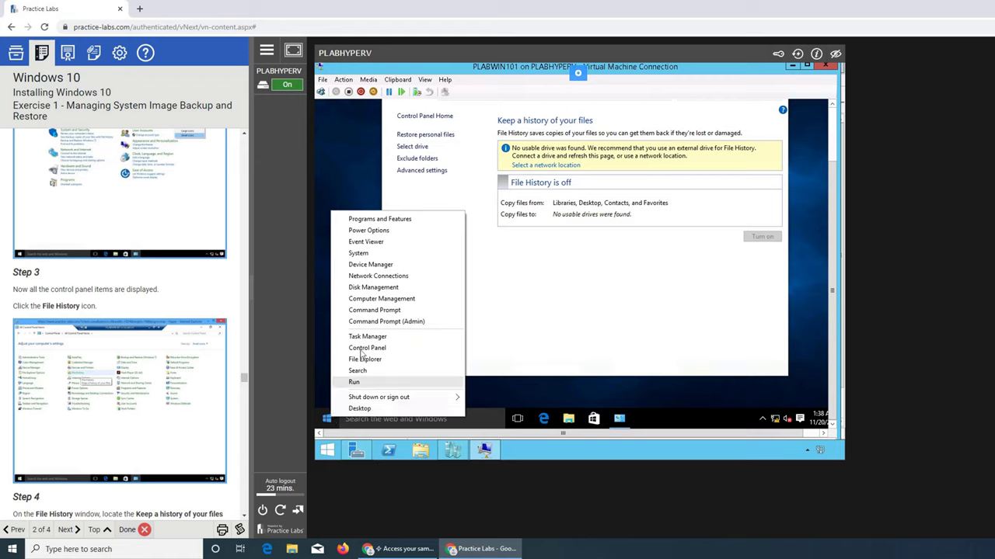
Open Disk Management and initialize the new disk as MBR
{"action": "left_click", "coordinate": [378, 289]}
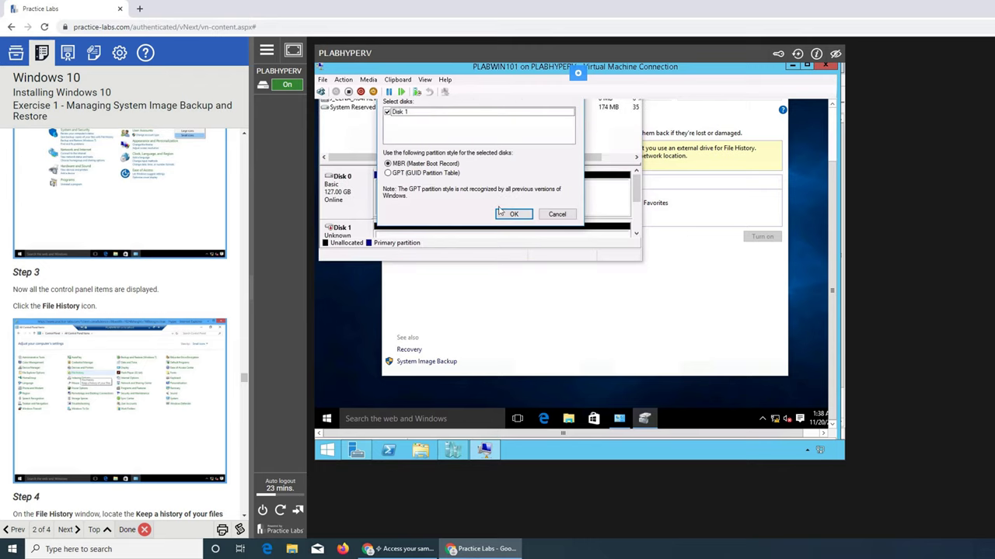
{"action": "left_click", "coordinate": [522, 216]}
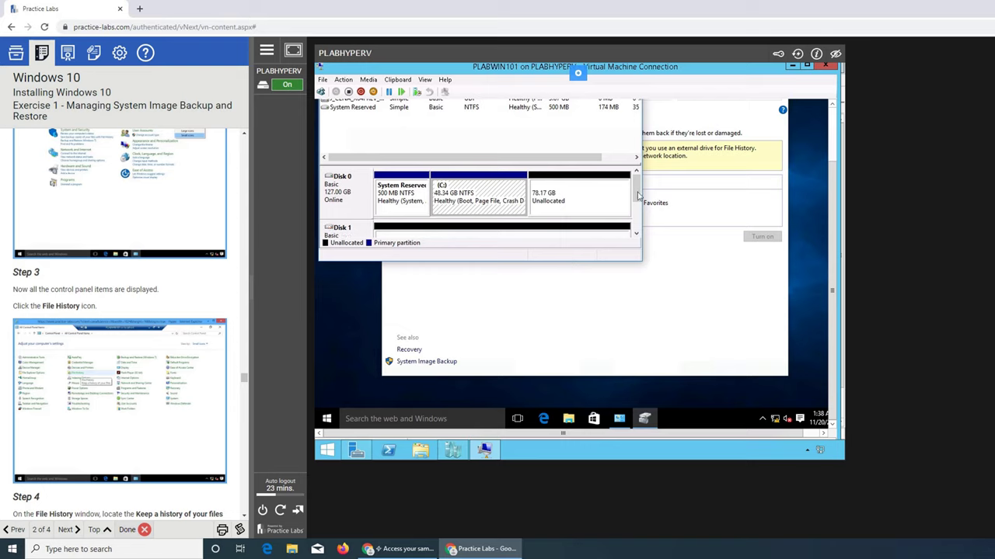
{"action": "left_click_drag", "start_coordinate": [638, 194], "coordinate": [637, 219]}
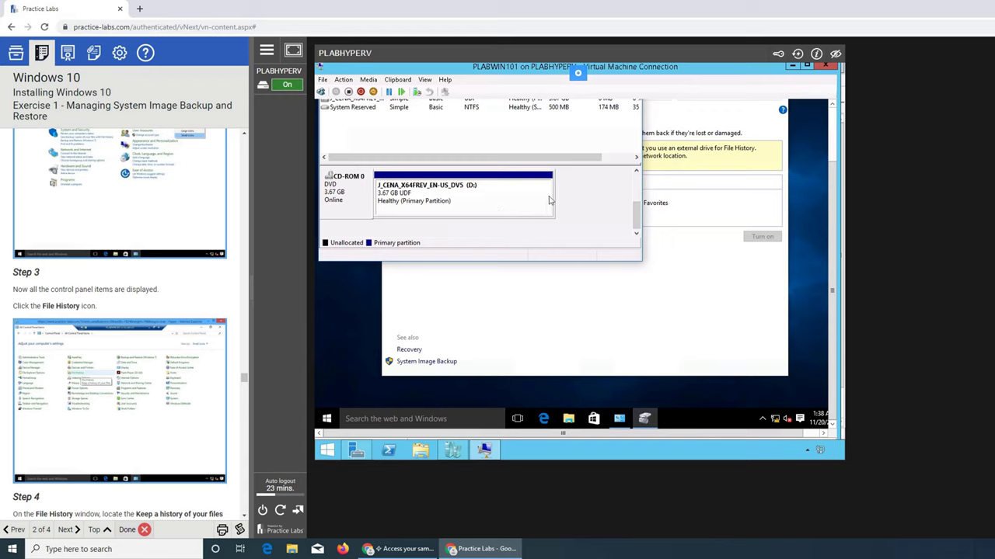
{"action": "left_click", "coordinate": [637, 174]}
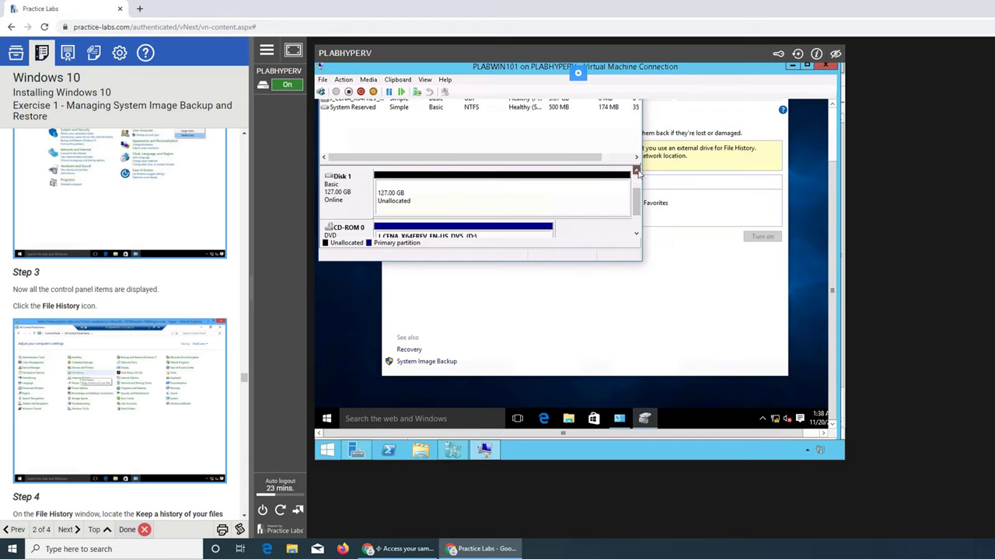
Create a simple volume on Disk 1 with default size, drive letter E and NTFS quick format
{"action": "right_click", "coordinate": [476, 202]}
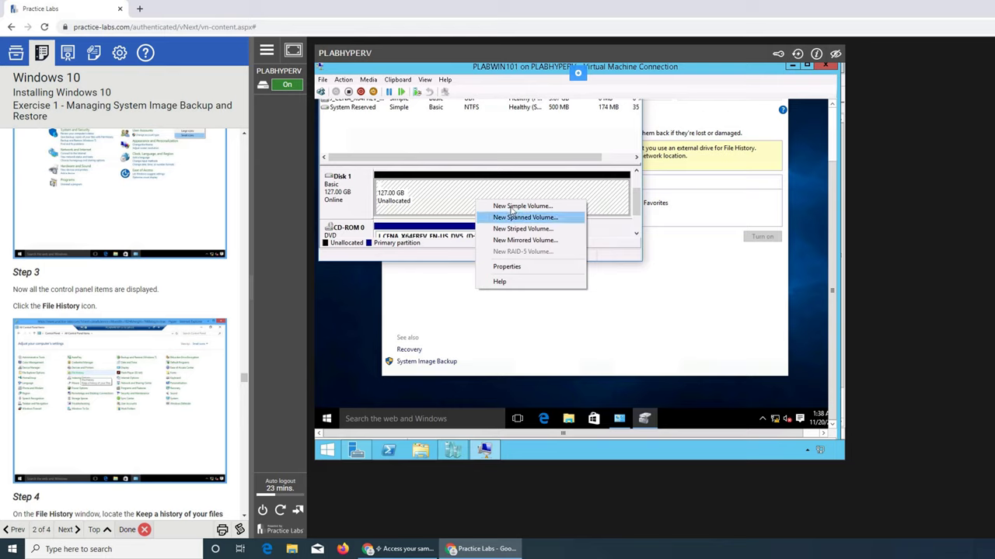
{"action": "left_click", "coordinate": [512, 207]}
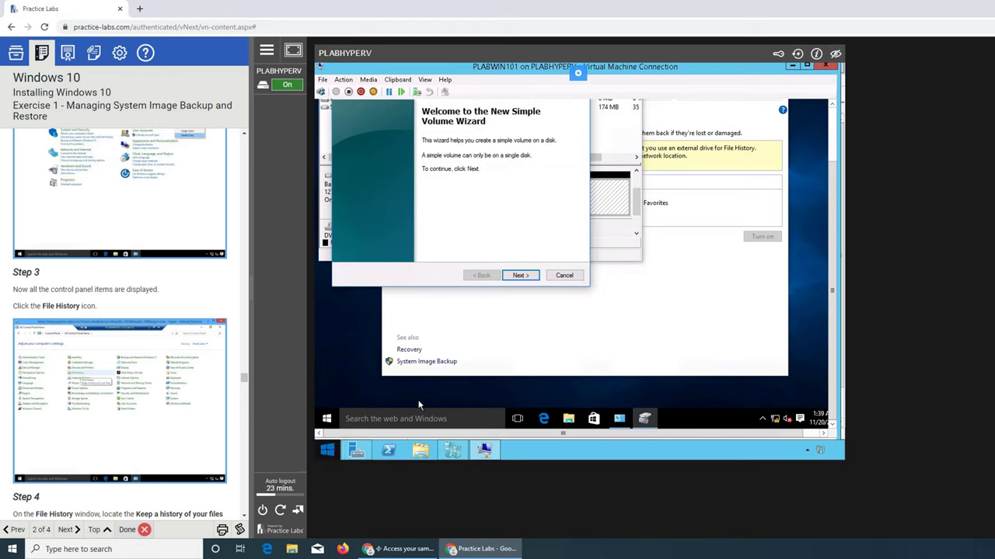
{"action": "left_click", "coordinate": [521, 276]}
{"action": "left_click", "coordinate": [525, 278]}
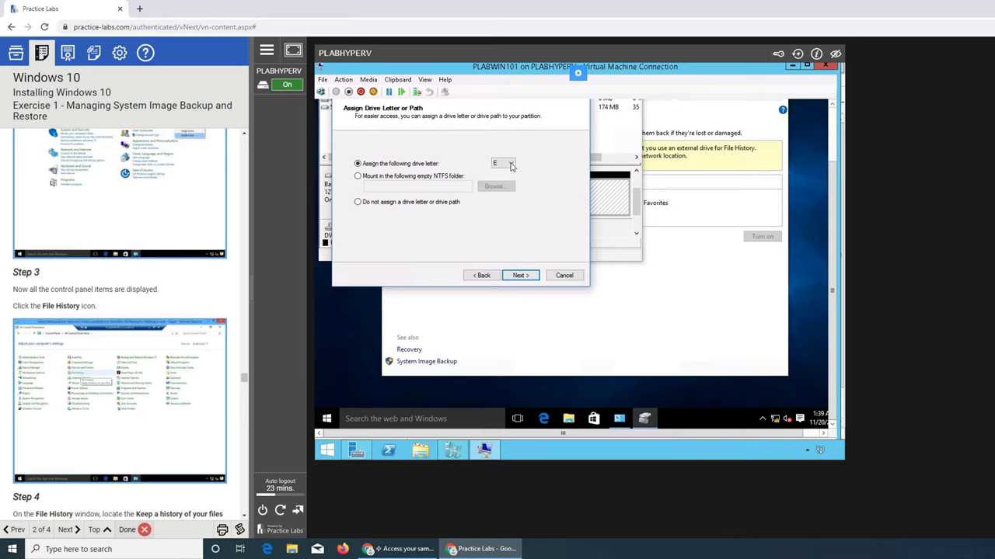
{"action": "left_click", "coordinate": [516, 277]}
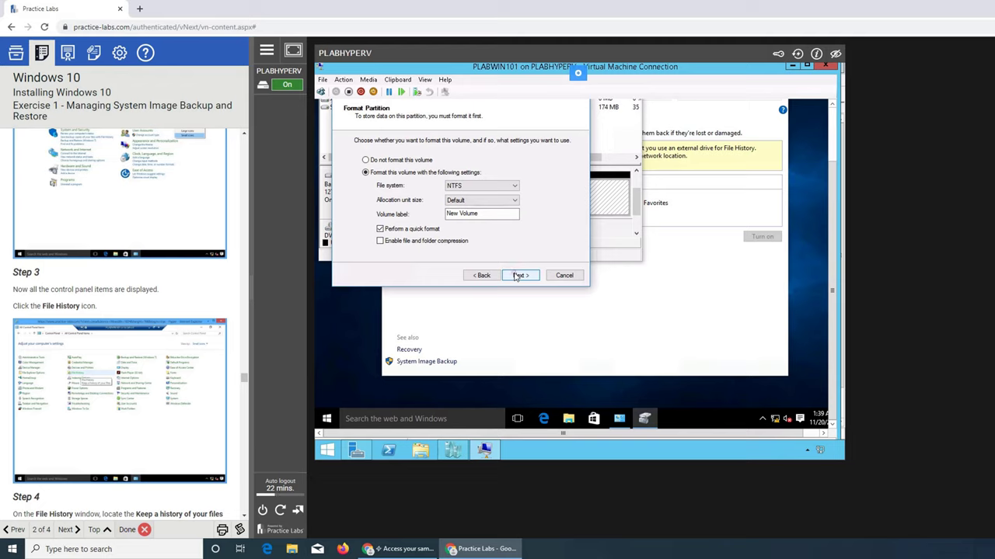
{"action": "left_click", "coordinate": [517, 278]}
{"action": "left_click", "coordinate": [518, 277]}
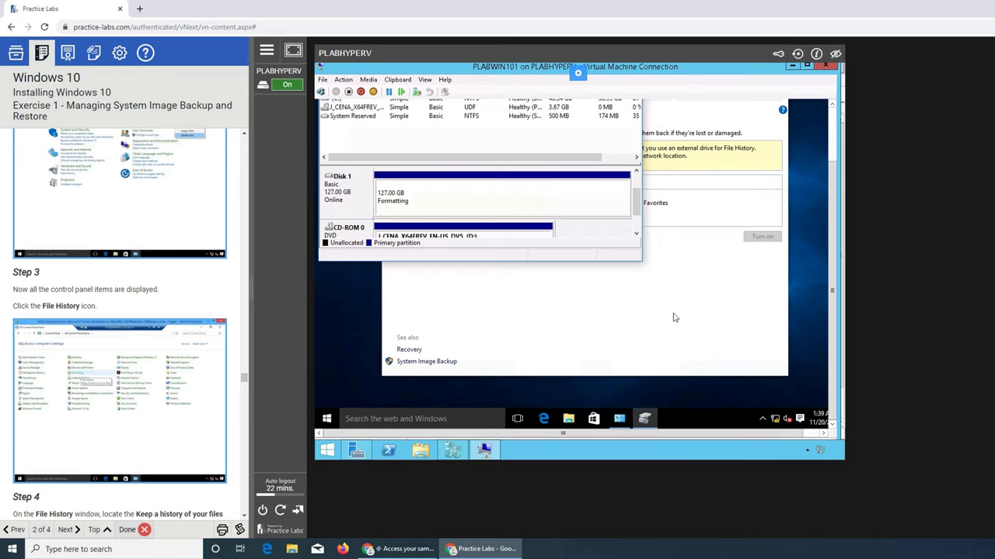
{"action": "left_click", "coordinate": [596, 289]}
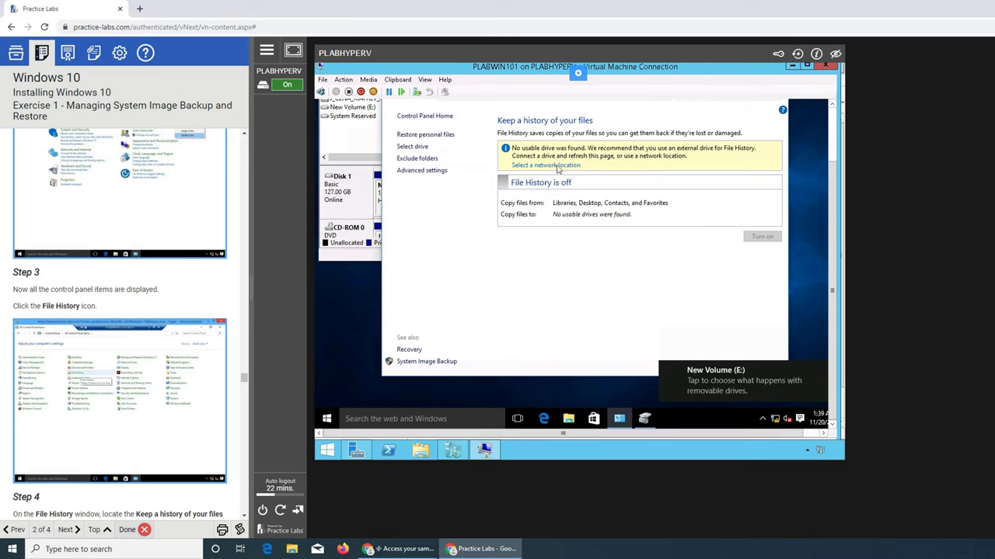
Check the drive picker, then turn on File History copying to New Volume (E:)
{"action": "scroll", "coordinate": [177, 380], "scroll_direction": "down", "scroll_amount": 2}
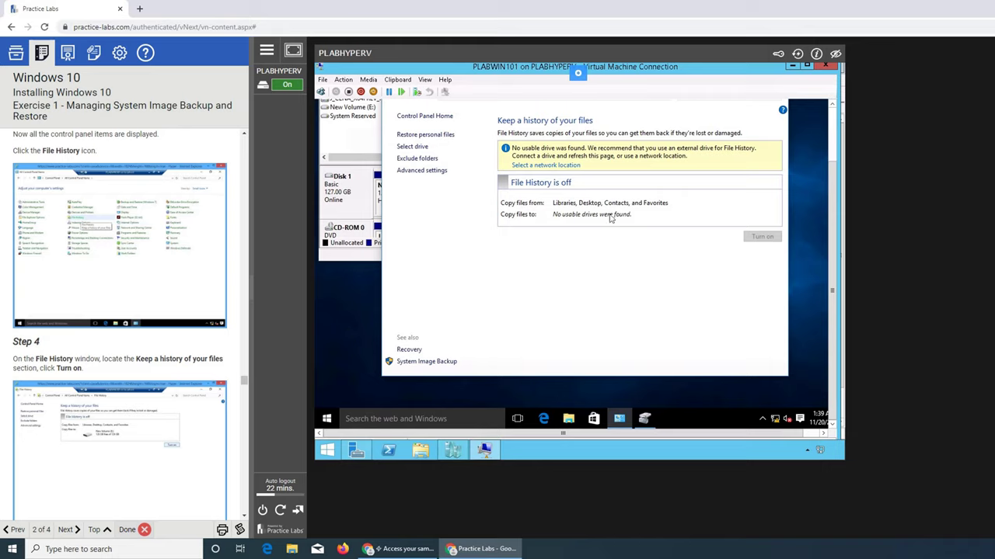
{"action": "left_click", "coordinate": [552, 166]}
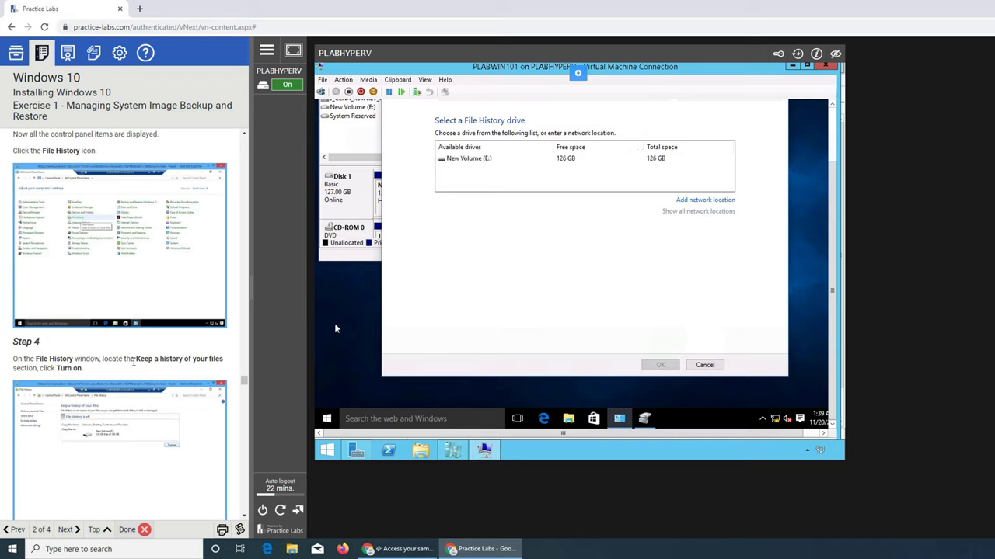
{"action": "scroll", "coordinate": [112, 380], "scroll_direction": "down", "scroll_amount": 1}
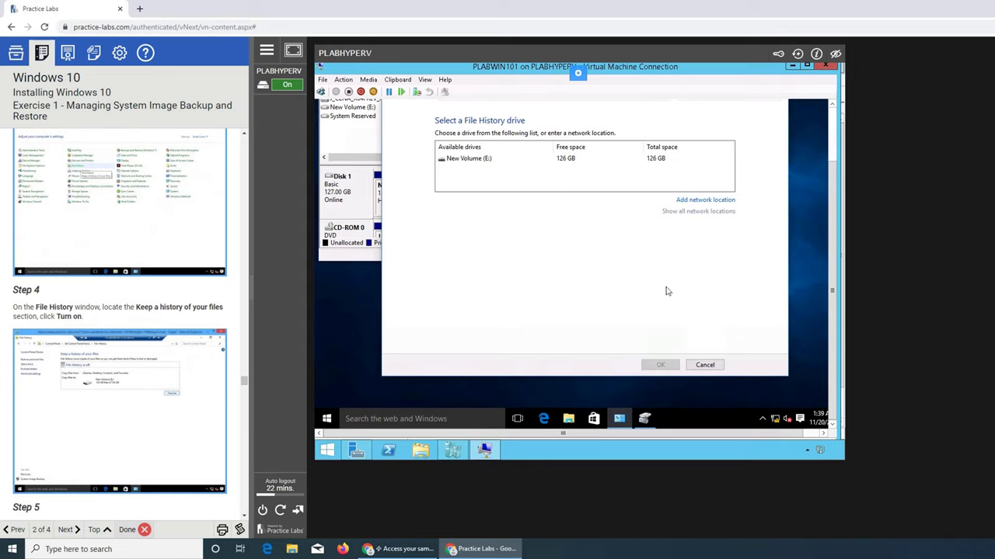
{"action": "left_click", "coordinate": [705, 366]}
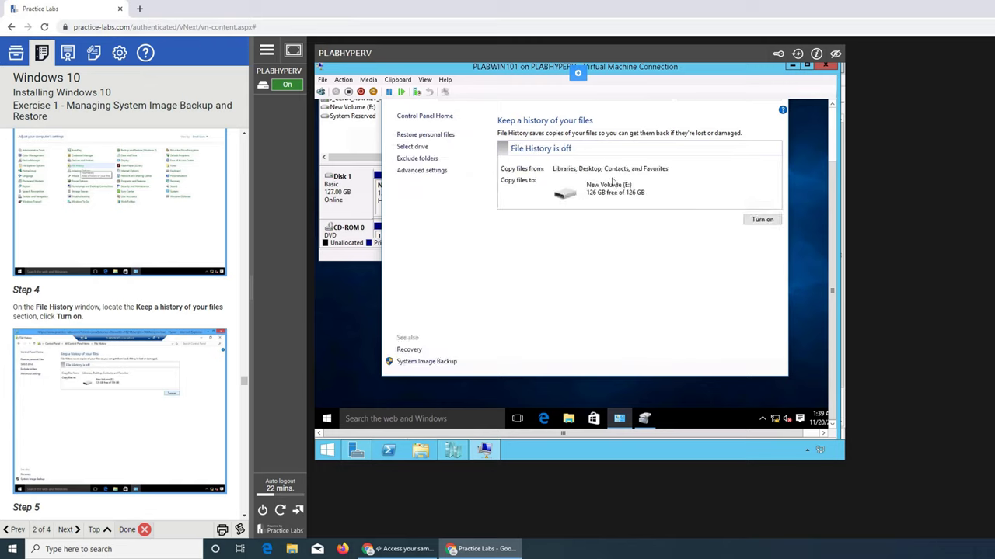
{"action": "left_click", "coordinate": [762, 221]}
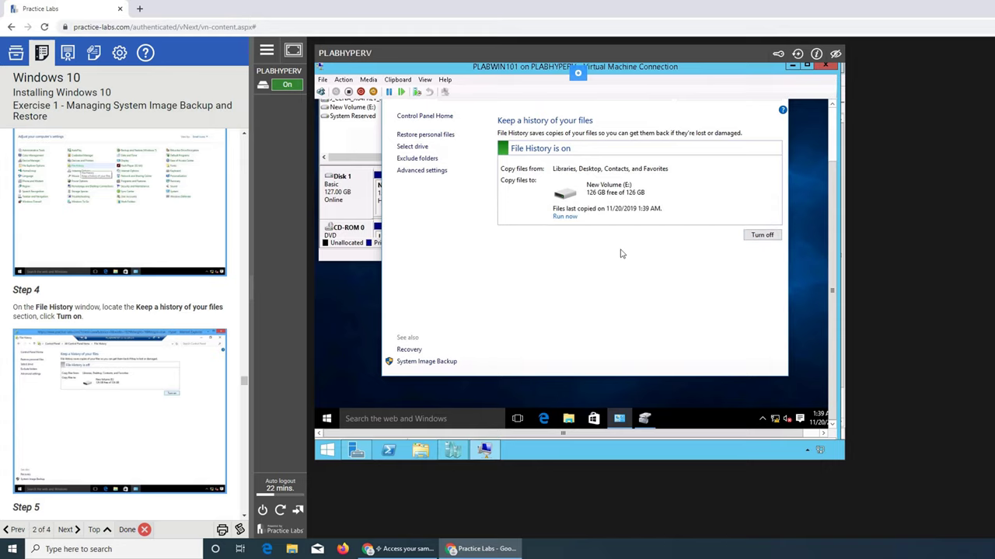
{"action": "scroll", "coordinate": [167, 350], "scroll_direction": "down", "scroll_amount": 3}
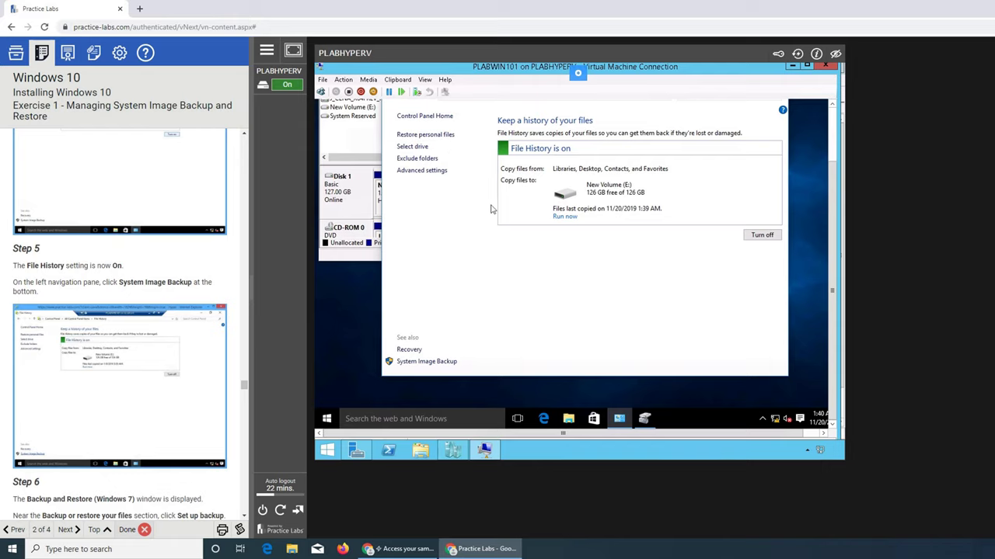
Start a backup setup from System Image Backup with New Volume (E:) as the destination
{"action": "left_click", "coordinate": [440, 363]}
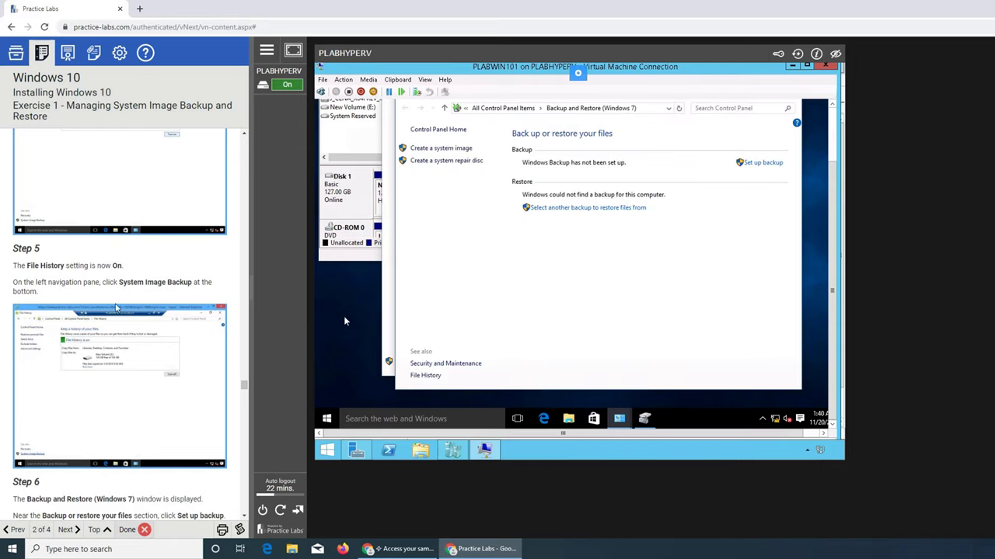
{"action": "scroll", "coordinate": [126, 308], "scroll_direction": "down", "scroll_amount": 3}
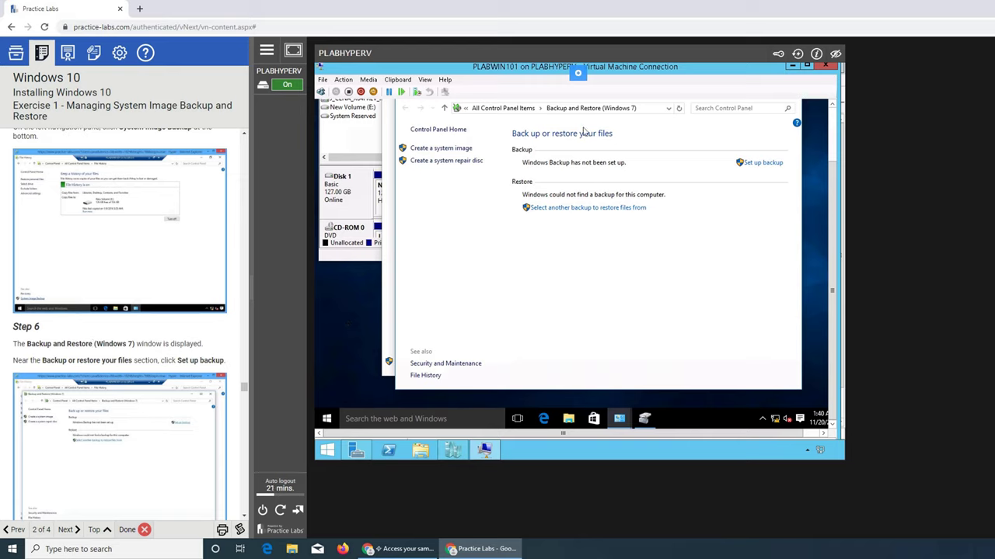
{"action": "scroll", "coordinate": [184, 376], "scroll_direction": "down", "scroll_amount": 1}
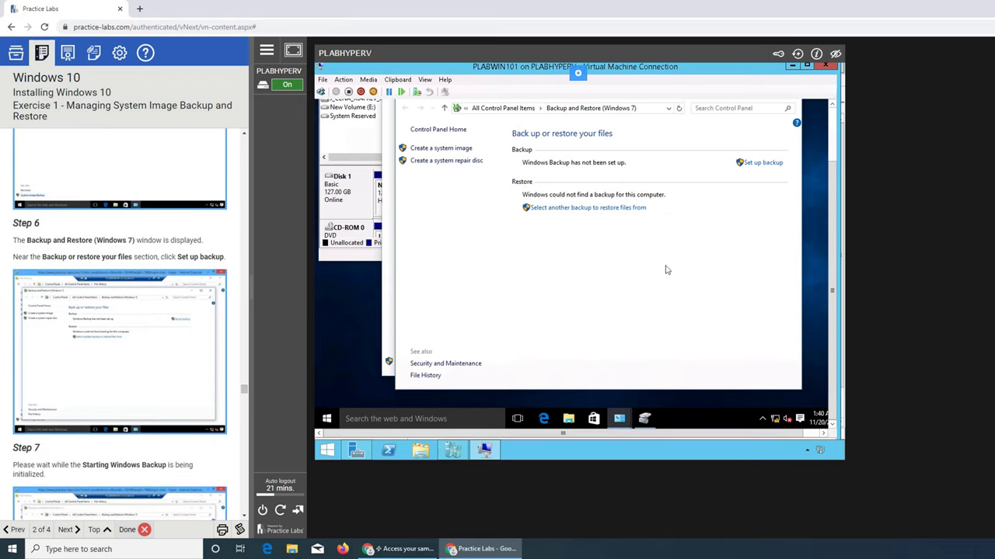
{"action": "left_click", "coordinate": [762, 163]}
{"action": "scroll", "coordinate": [188, 329], "scroll_direction": "down", "scroll_amount": 2}
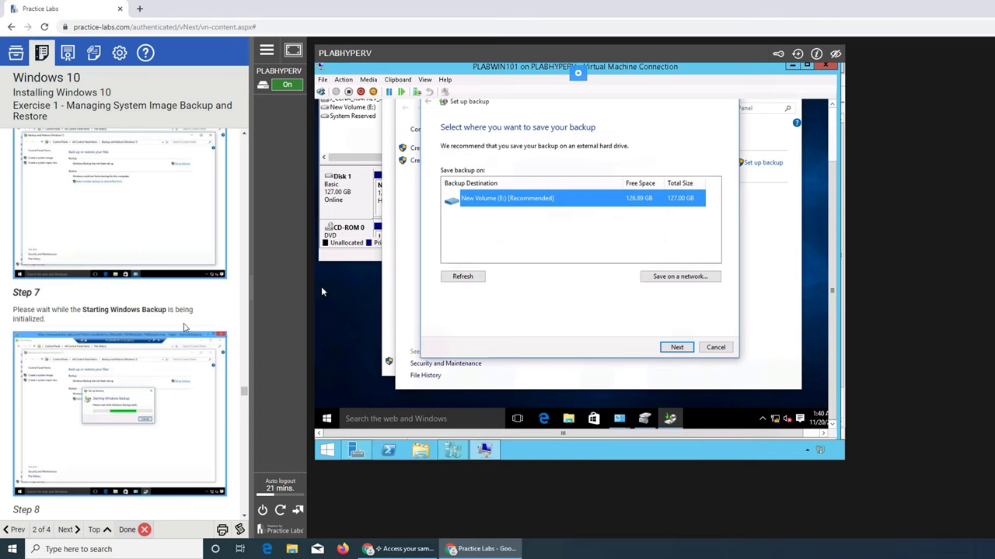
{"action": "scroll", "coordinate": [186, 328], "scroll_direction": "down", "scroll_amount": 3}
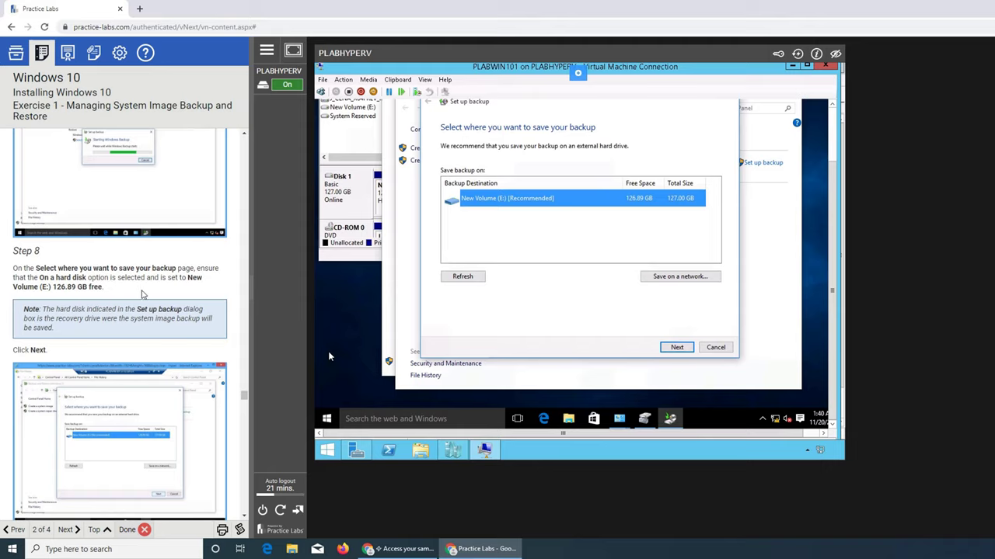
{"action": "left_click", "coordinate": [677, 348]}
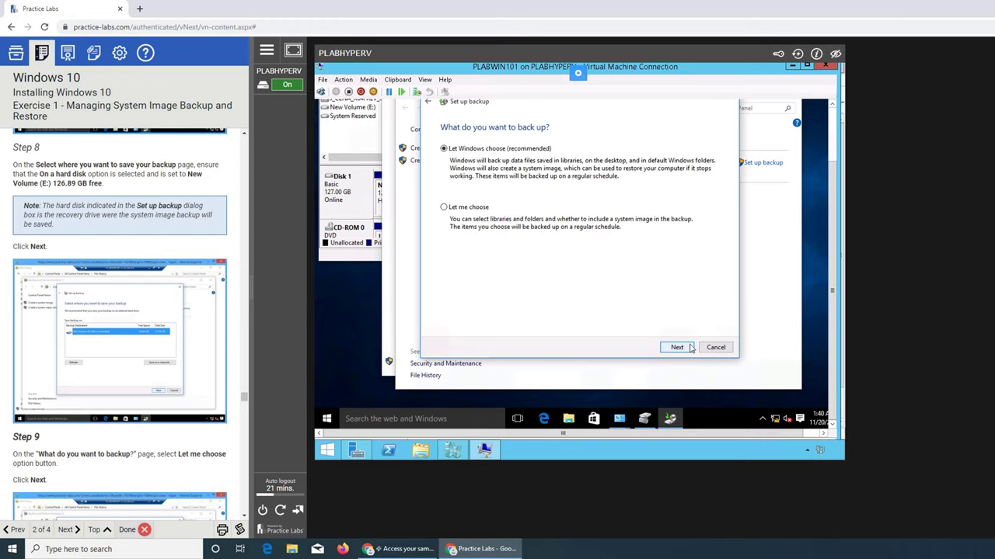
Include the selected files and a system image, then save settings and run the backup
{"action": "scroll", "coordinate": [188, 309], "scroll_direction": "down", "scroll_amount": 2}
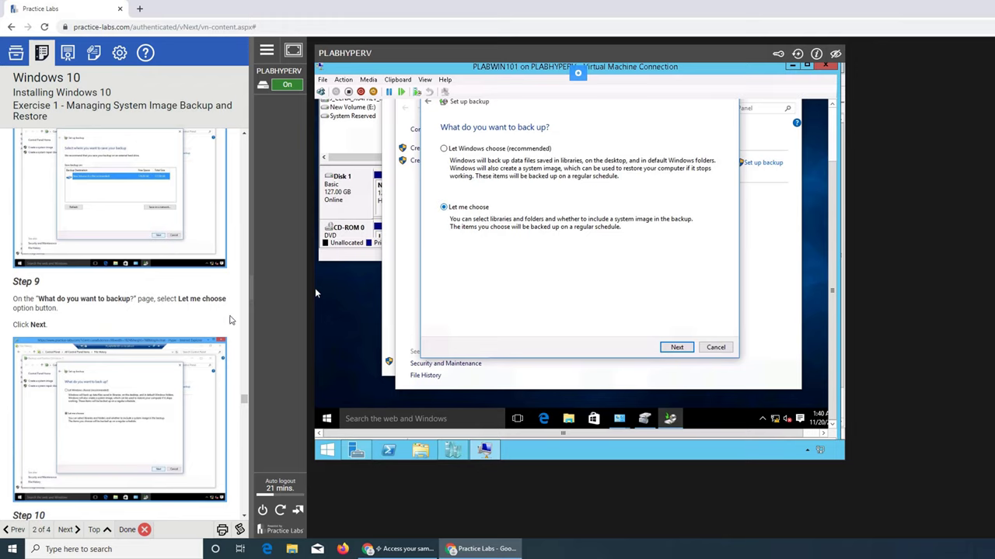
{"action": "scroll", "coordinate": [228, 321], "scroll_direction": "down", "scroll_amount": 3}
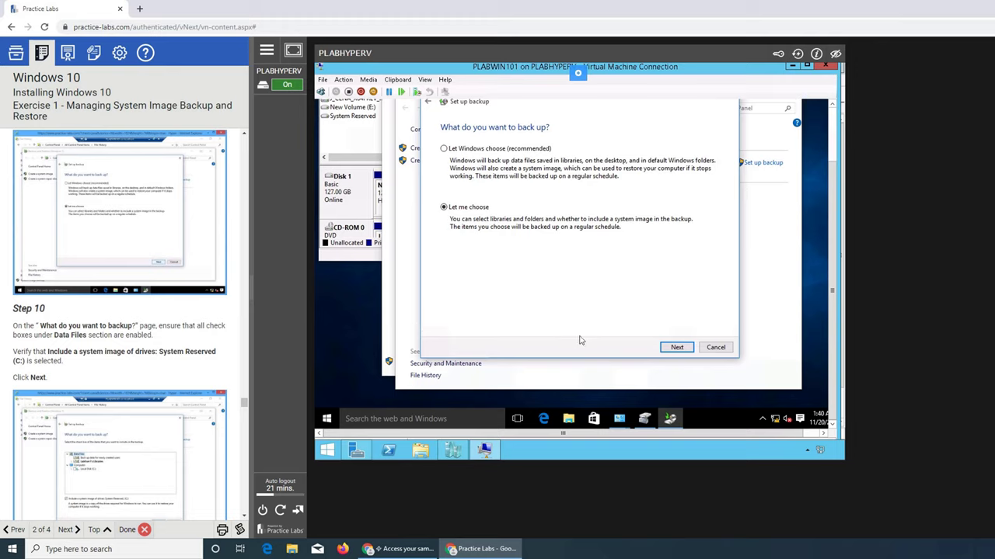
{"action": "left_click", "coordinate": [688, 349]}
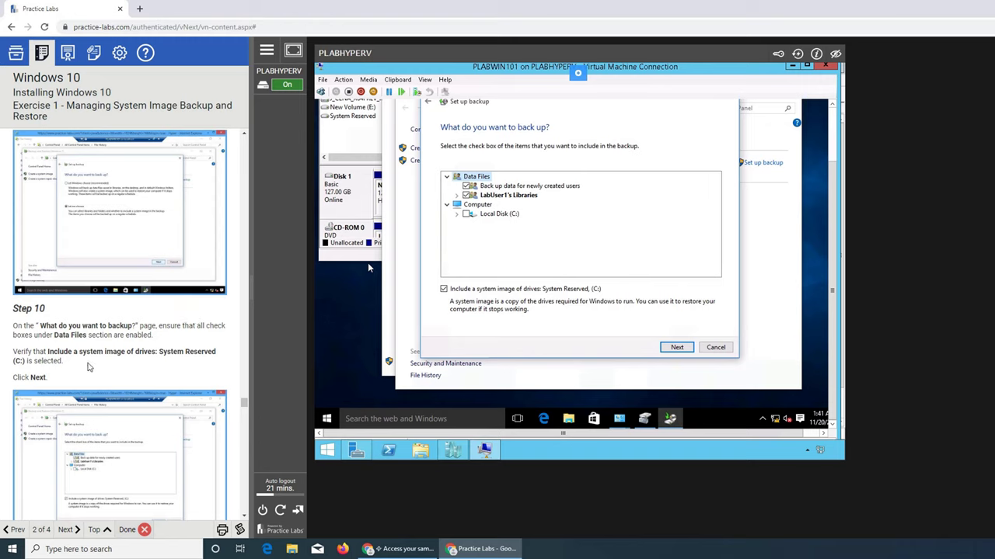
{"action": "scroll", "coordinate": [88, 368], "scroll_direction": "down", "scroll_amount": 3}
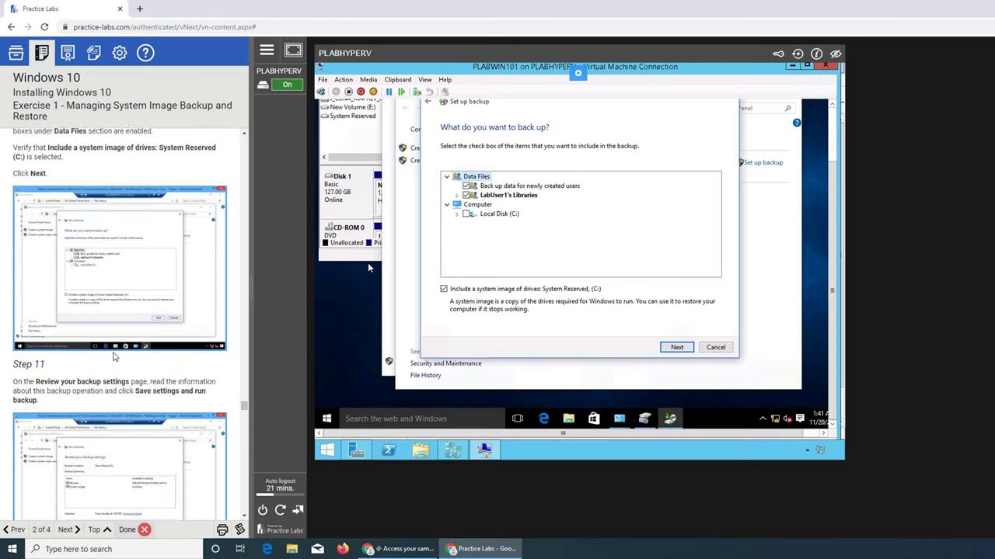
{"action": "left_click", "coordinate": [674, 347]}
{"action": "scroll", "coordinate": [162, 356], "scroll_direction": "down", "scroll_amount": 2}
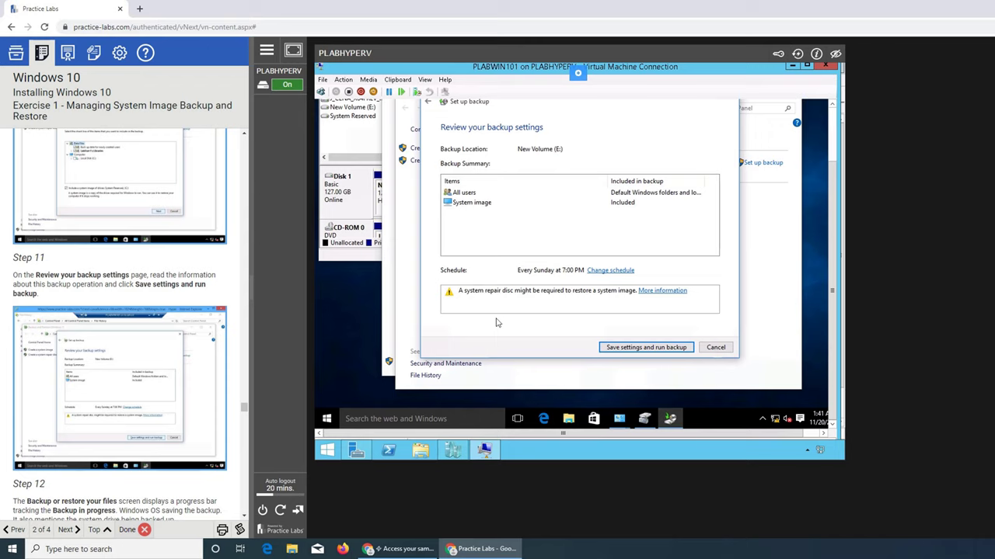
{"action": "left_click", "coordinate": [631, 348]}
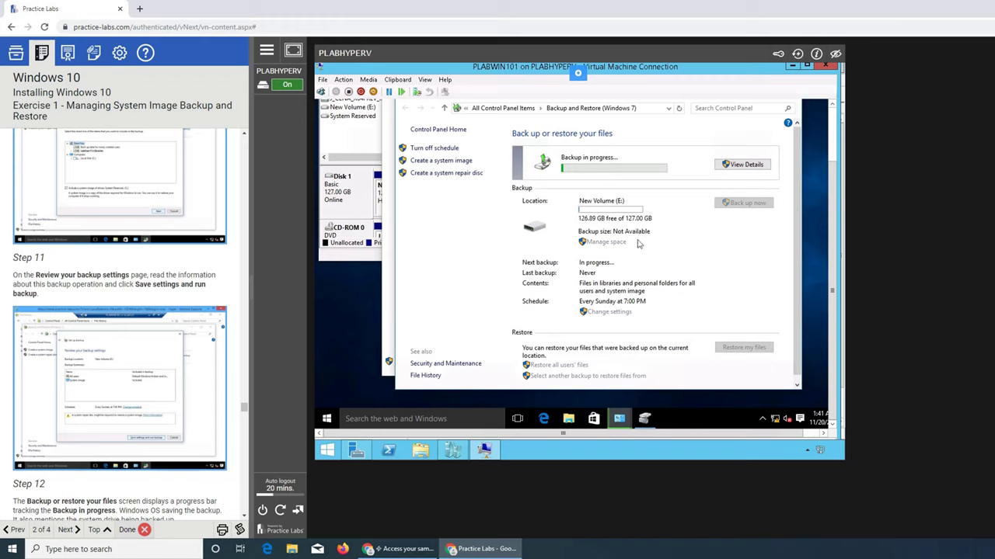
Show the running backup's details, which is creating a system image of C:
{"action": "scroll", "coordinate": [193, 344], "scroll_direction": "down", "scroll_amount": 3}
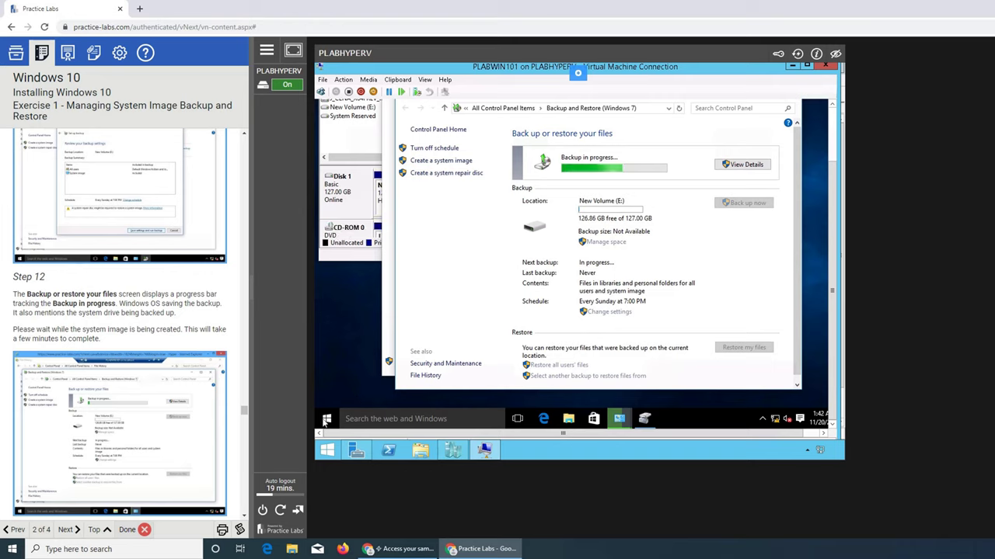
{"action": "scroll", "coordinate": [152, 351], "scroll_direction": "down", "scroll_amount": 3}
{"action": "scroll", "coordinate": [151, 352], "scroll_direction": "down", "scroll_amount": 2}
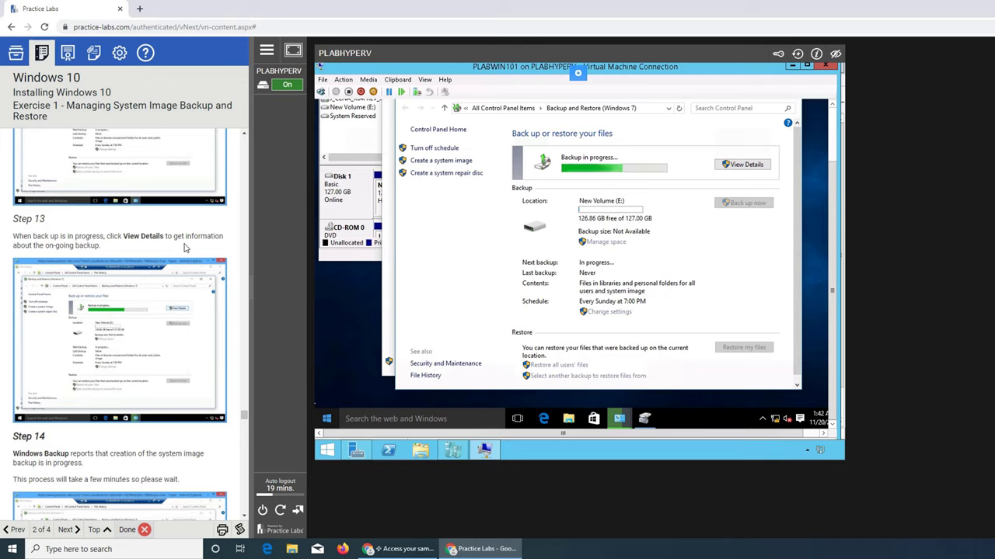
{"action": "left_click", "coordinate": [744, 166]}
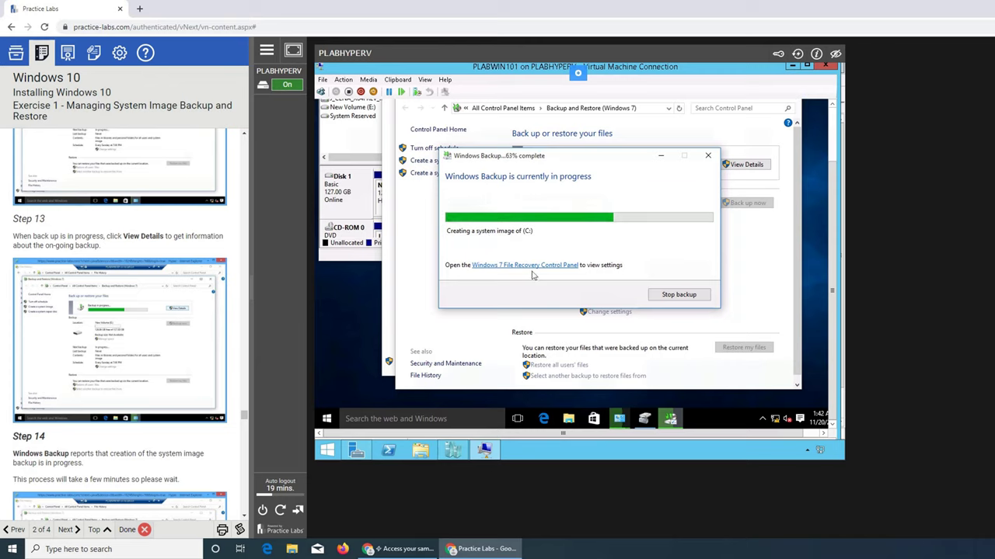
Wait for the C: system image to finish, leaving a 7.90 GB backup on New Volume (E:)
{"action": "scroll", "coordinate": [171, 357], "scroll_direction": "down", "scroll_amount": 3}
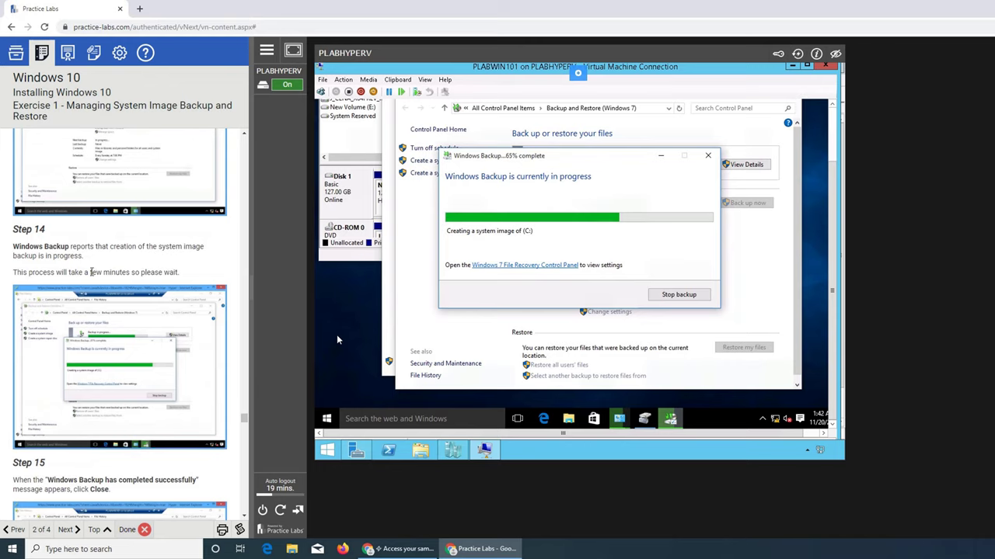
{"action": "scroll", "coordinate": [100, 287], "scroll_direction": "down", "scroll_amount": 3}
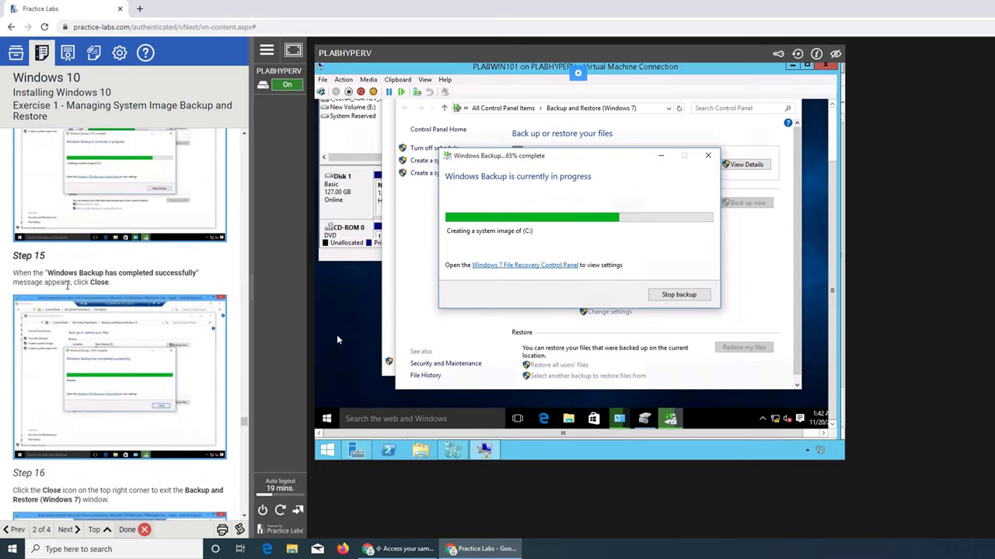
{"action": "scroll", "coordinate": [109, 295], "scroll_direction": "down", "scroll_amount": 3}
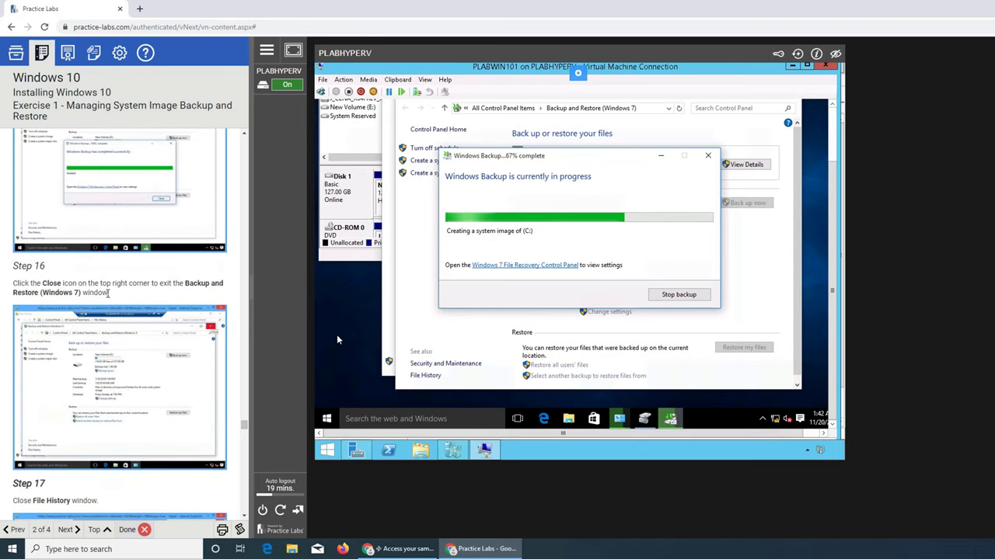
{"action": "scroll", "coordinate": [139, 330], "scroll_direction": "down", "scroll_amount": 2}
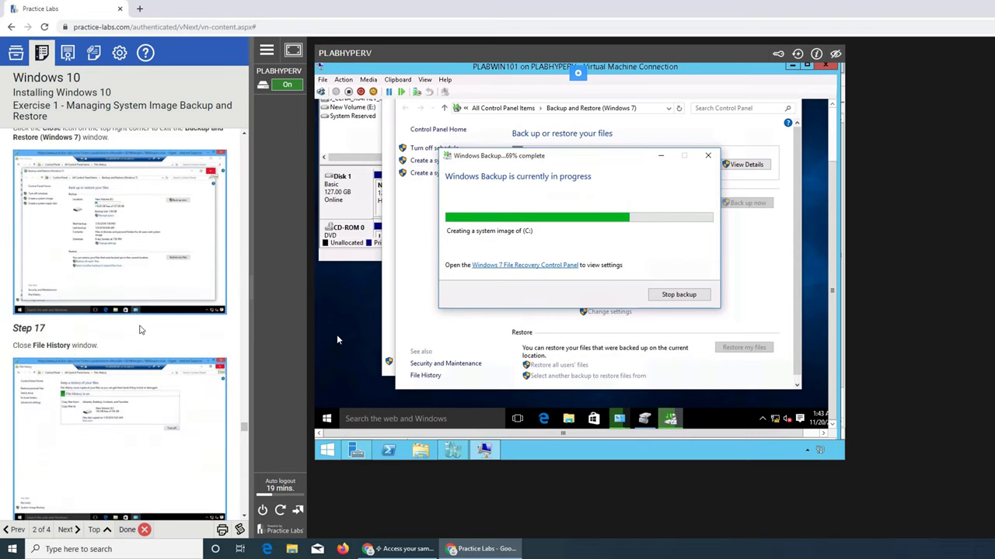
{"action": "scroll", "coordinate": [140, 331], "scroll_direction": "down", "scroll_amount": 2}
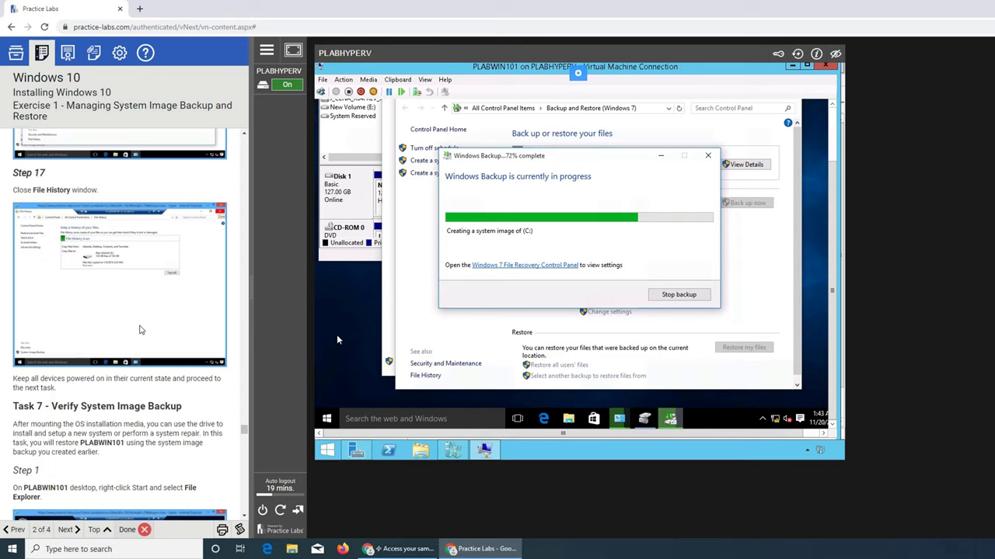
{"action": "scroll", "coordinate": [140, 330], "scroll_direction": "up", "scroll_amount": 1}
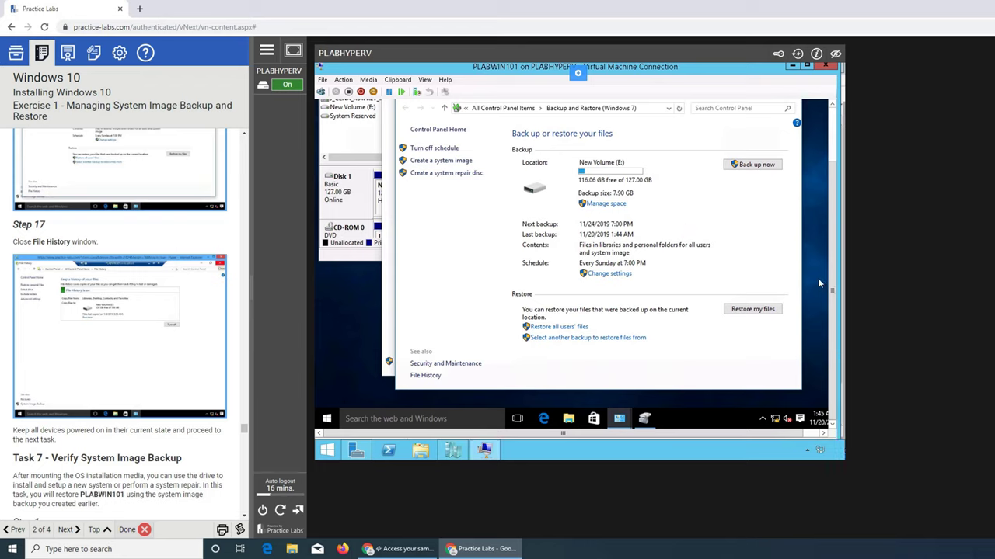
Scroll the VM view up to the Backup and Restore title bar and minimize that window
{"action": "left_click", "coordinate": [832, 104]}
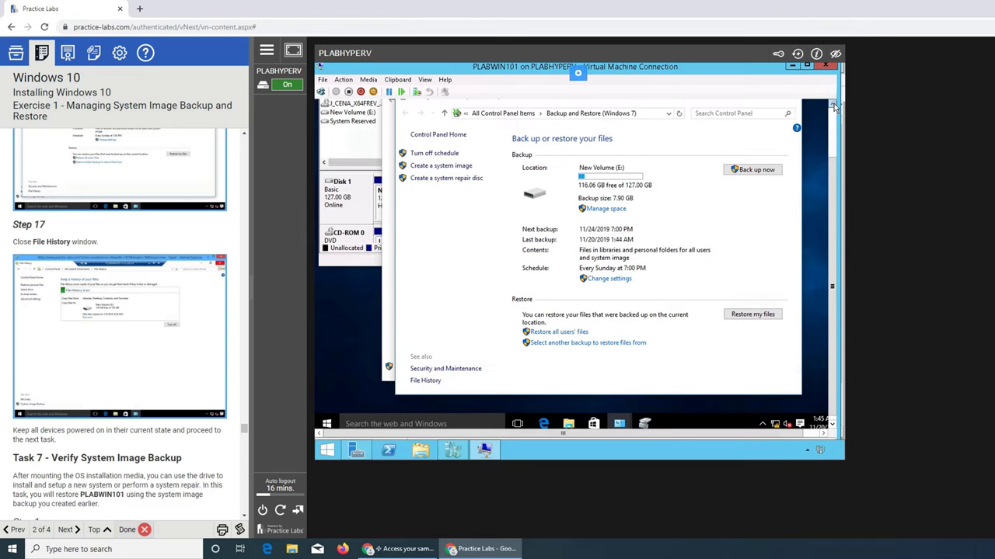
{"action": "left_click", "coordinate": [833, 104]}
{"action": "left_click", "coordinate": [832, 104]}
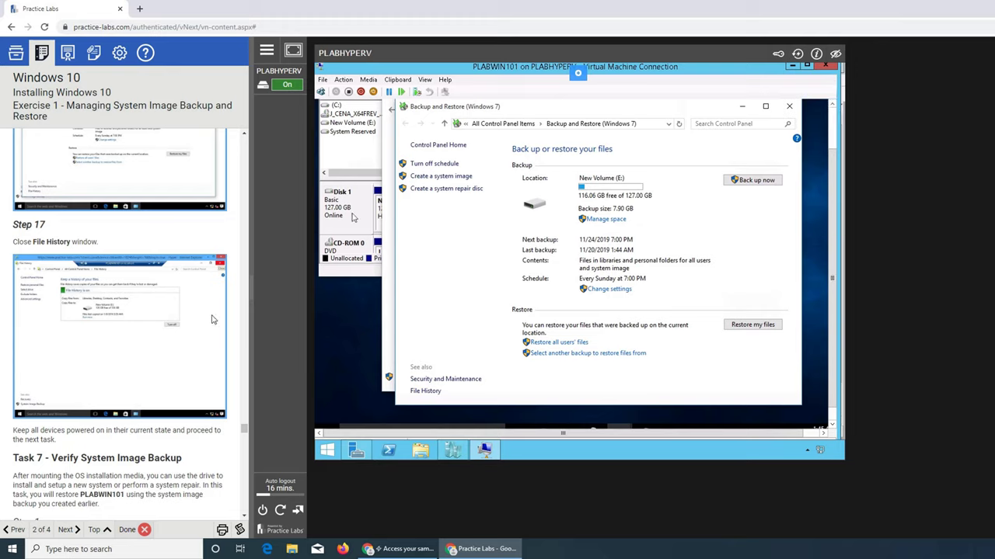
{"action": "scroll", "coordinate": [210, 320], "scroll_direction": "up", "scroll_amount": 3}
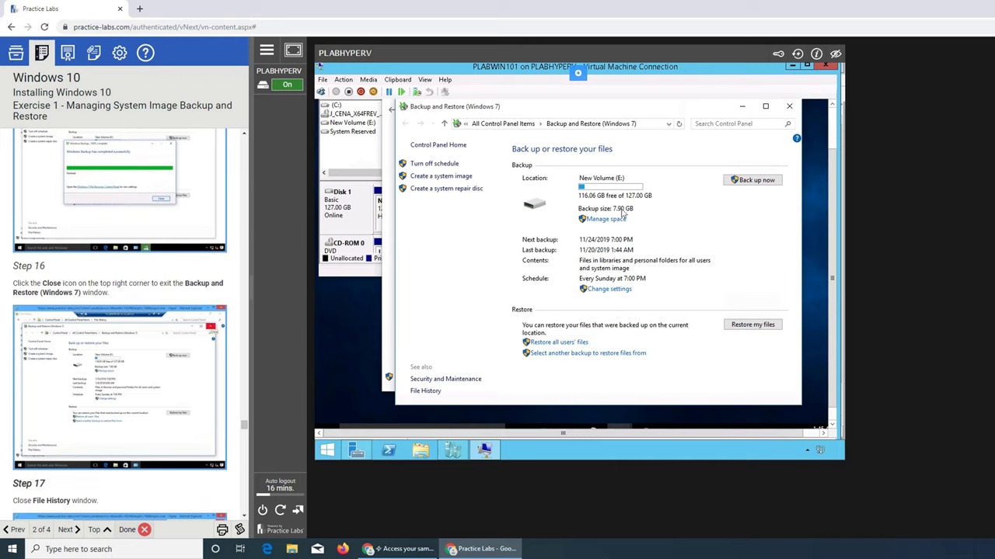
{"action": "scroll", "coordinate": [134, 314], "scroll_direction": "up", "scroll_amount": 4}
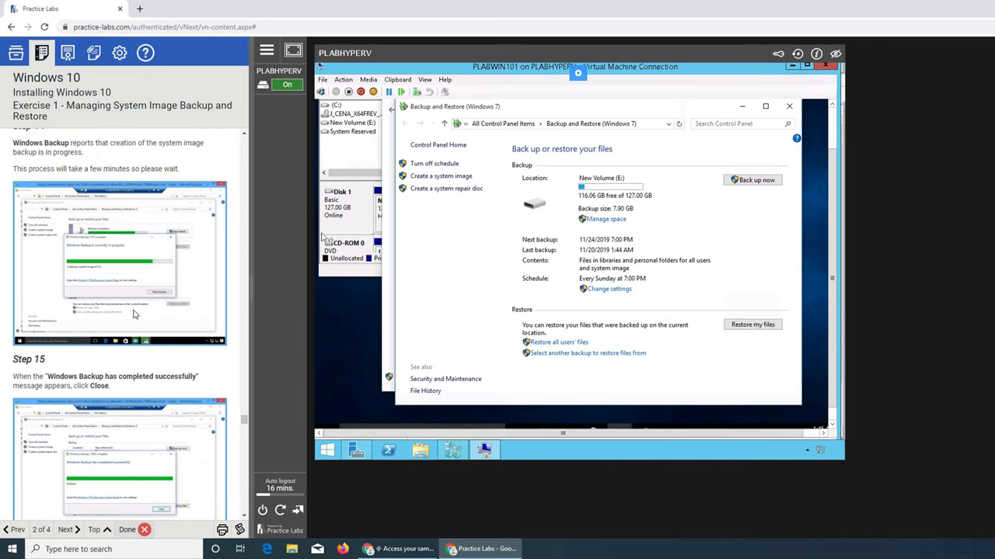
{"action": "scroll", "coordinate": [134, 314], "scroll_direction": "down", "scroll_amount": 2}
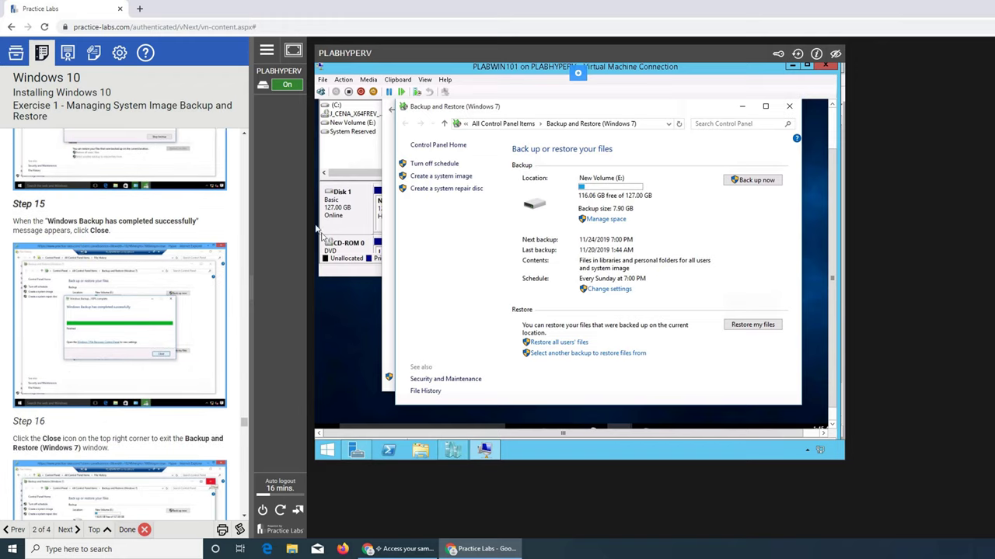
{"action": "left_click", "coordinate": [743, 107]}
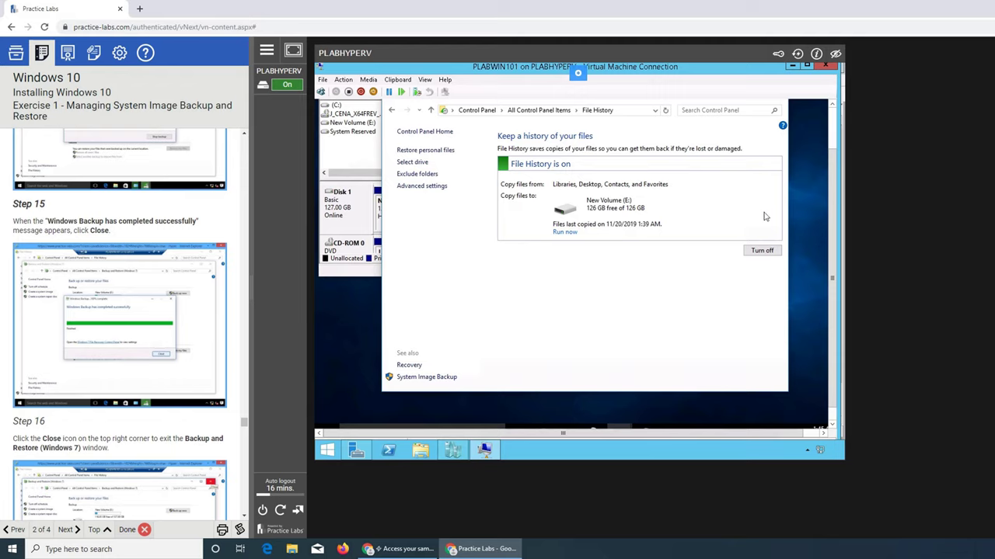
Minimize File History and close Disk Management inside the VM
{"action": "left_click", "coordinate": [833, 104]}
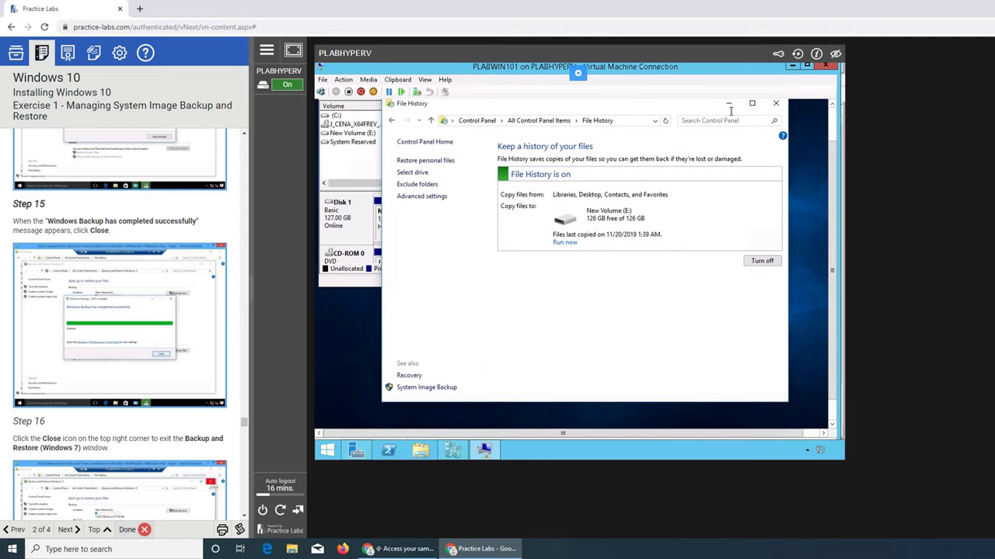
{"action": "left_click", "coordinate": [729, 111]}
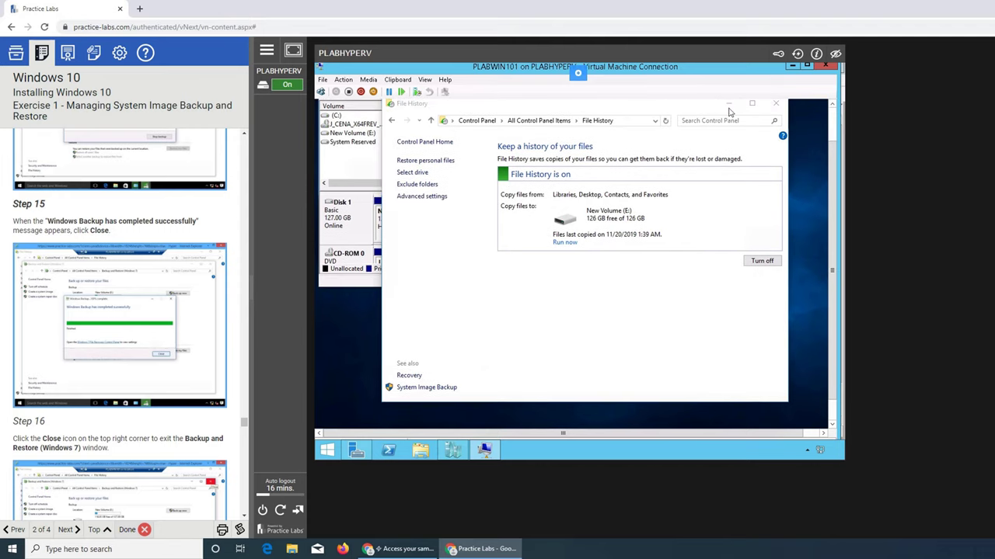
{"action": "left_click", "coordinate": [831, 106]}
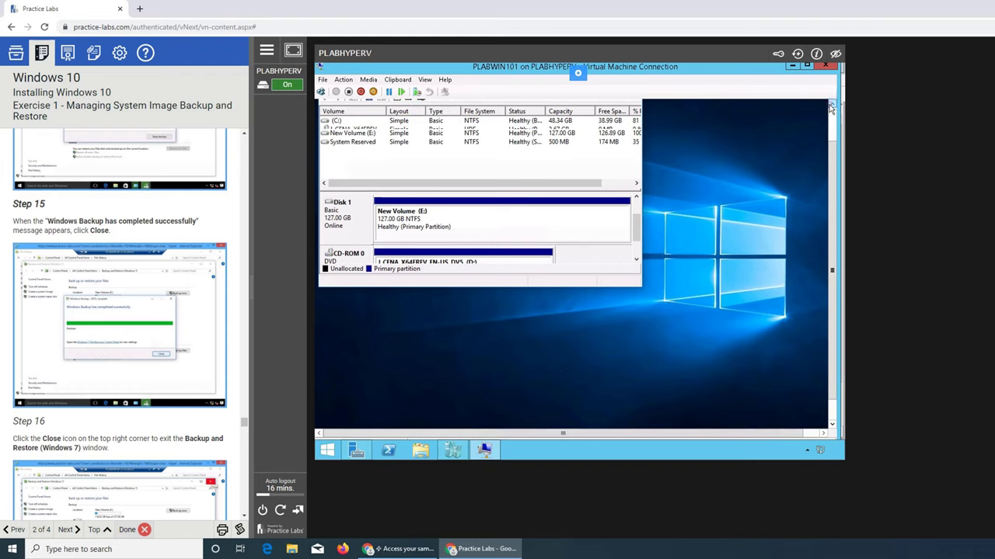
{"action": "left_click", "coordinate": [831, 105]}
{"action": "left_click", "coordinate": [831, 106]}
{"action": "left_click", "coordinate": [831, 106]}
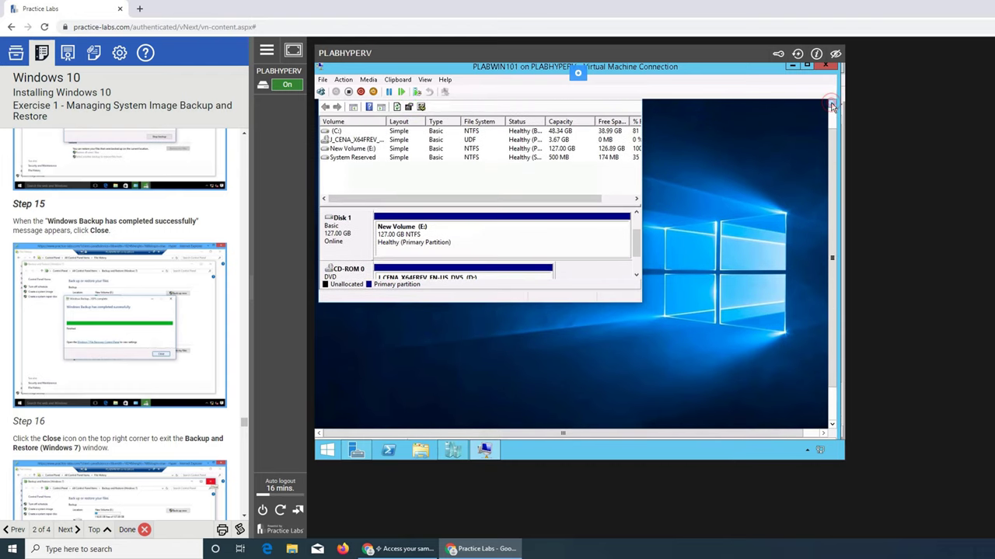
{"action": "left_click", "coordinate": [831, 106]}
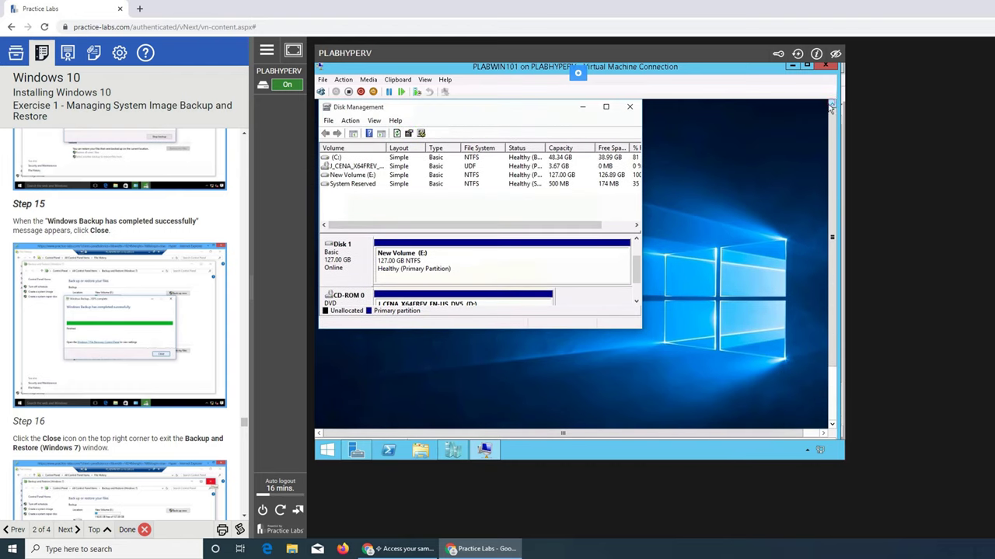
{"action": "left_click", "coordinate": [630, 107]}
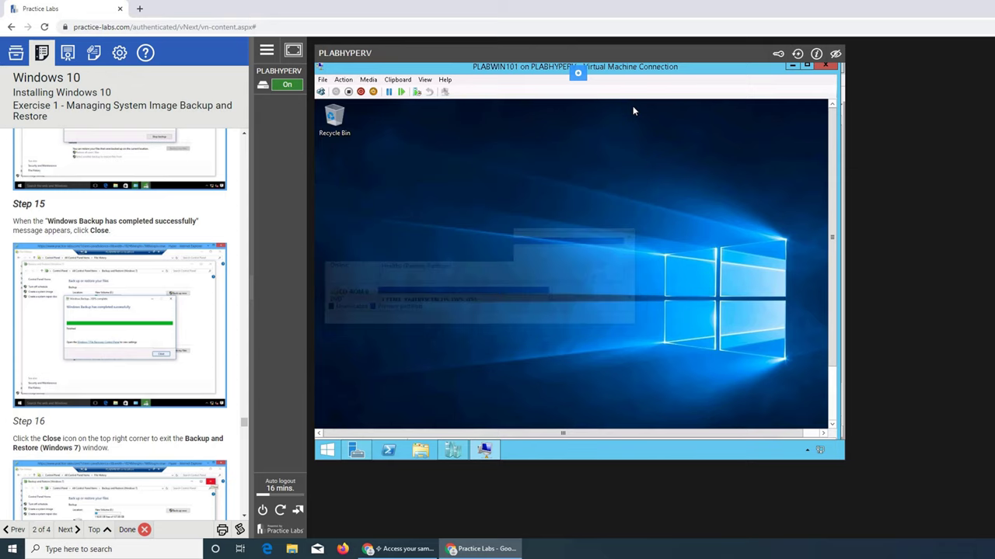
Check Hyper-V Manager, return to the VM connection, and scroll down to the guest taskbar
{"action": "mouse_move", "coordinate": [485, 453]}
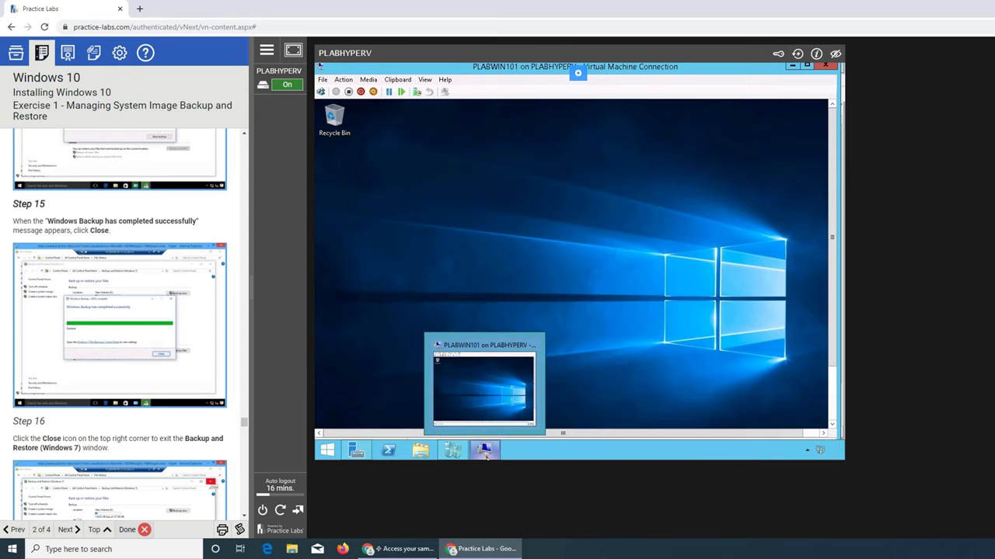
{"action": "left_click", "coordinate": [485, 454]}
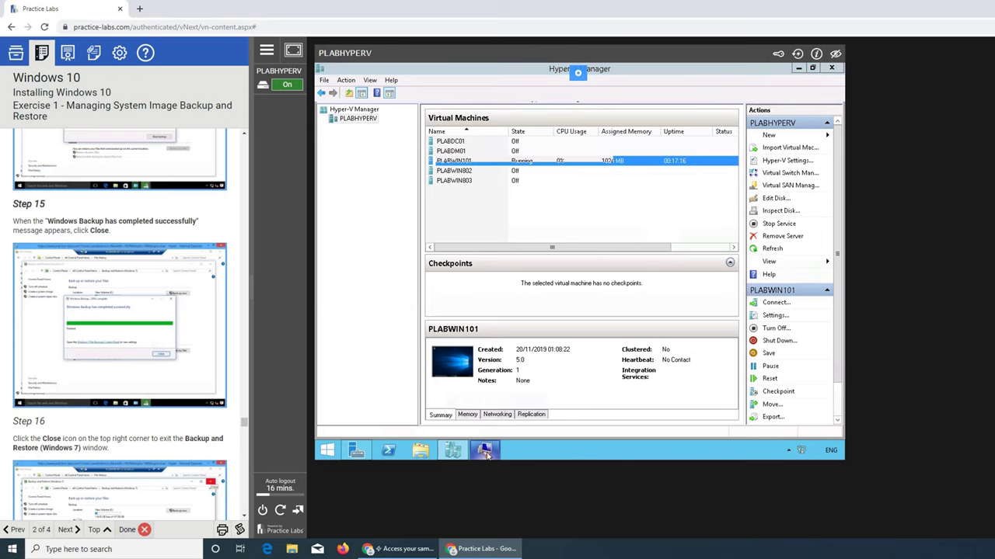
{"action": "left_click", "coordinate": [480, 455]}
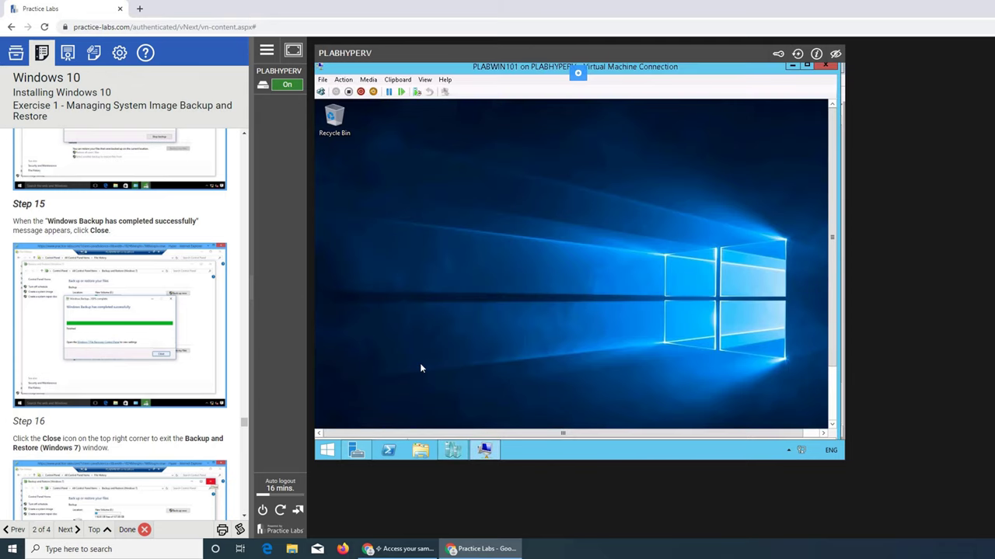
{"action": "left_click", "coordinate": [832, 424]}
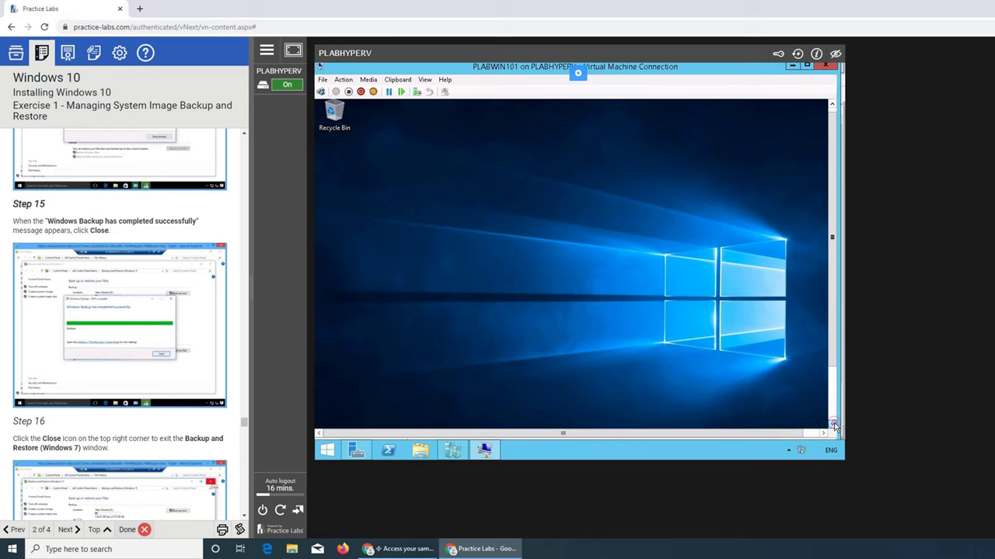
{"action": "left_click", "coordinate": [831, 424]}
{"action": "left_click", "coordinate": [831, 427]}
{"action": "left_click", "coordinate": [831, 427]}
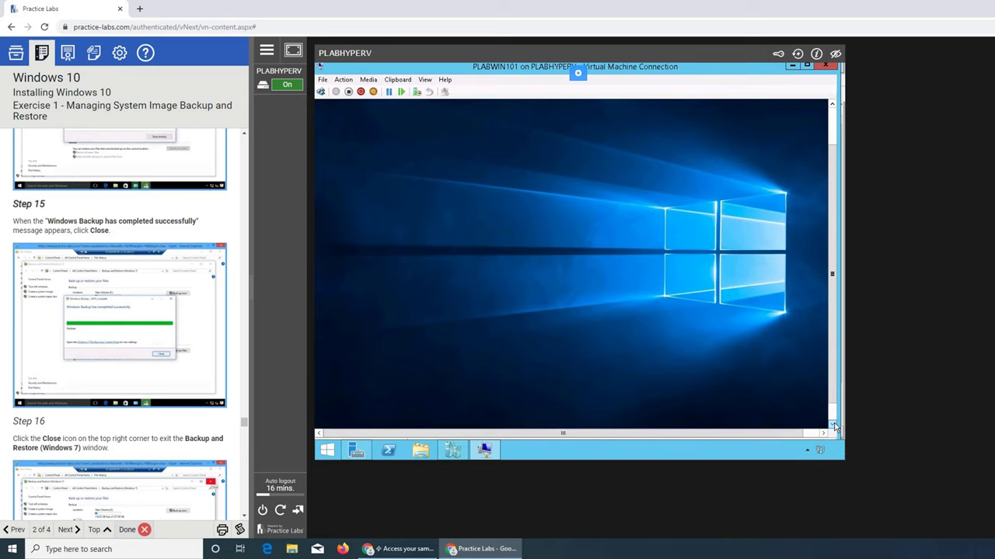
{"action": "left_click", "coordinate": [832, 425]}
{"action": "left_click", "coordinate": [832, 426]}
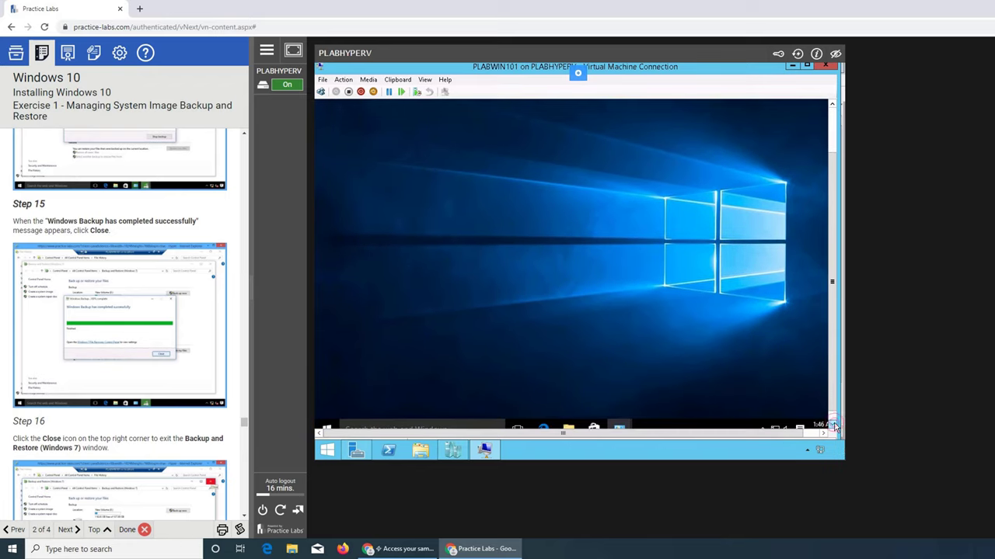
{"action": "left_click", "coordinate": [833, 425]}
{"action": "left_click", "coordinate": [832, 426]}
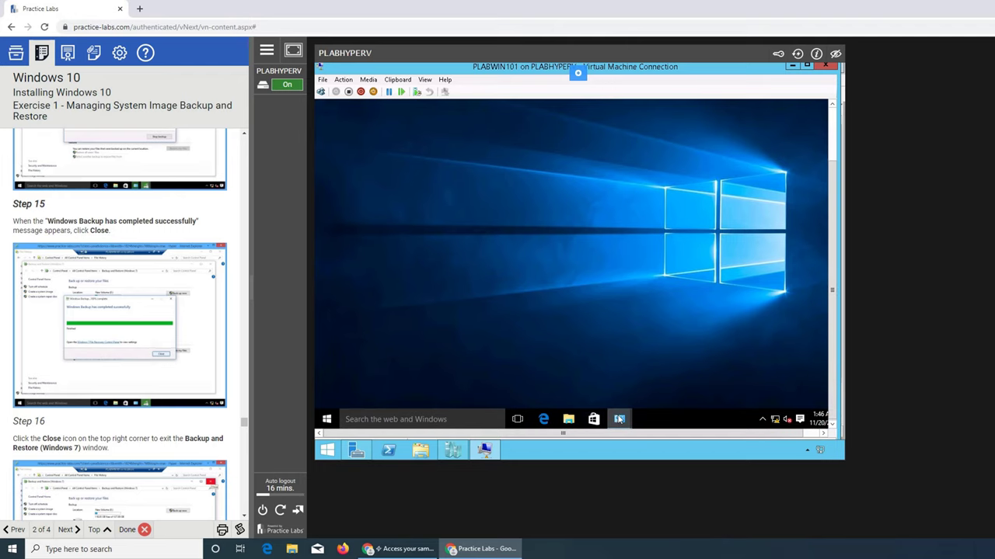
{"action": "mouse_move", "coordinate": [619, 418]}
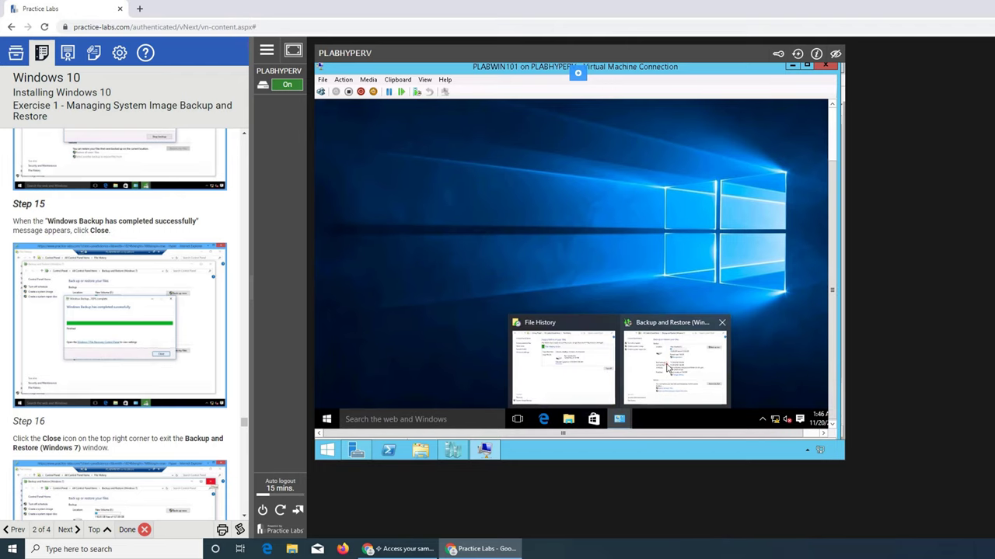
Bring the Backup and Restore window to the front and close it
{"action": "left_click", "coordinate": [667, 369]}
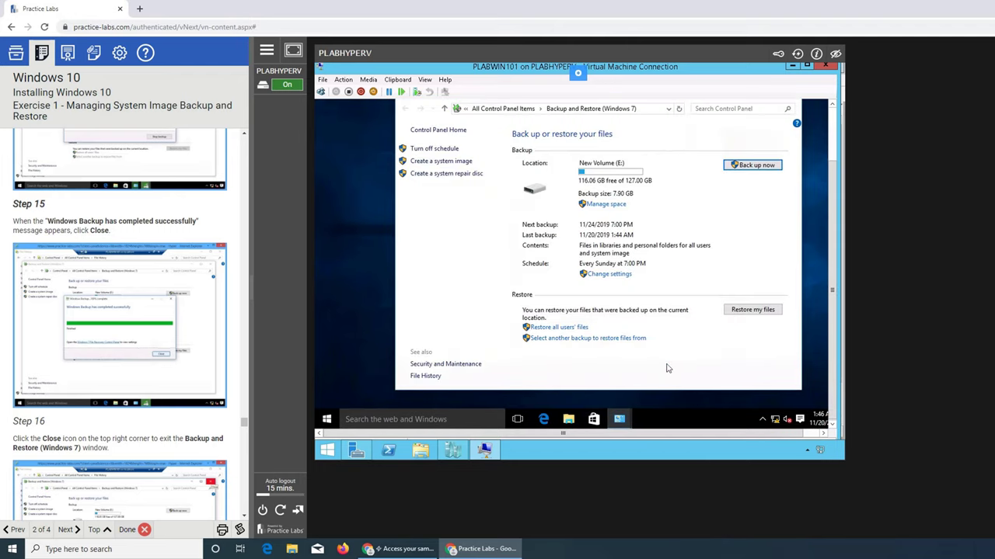
{"action": "scroll", "coordinate": [214, 351], "scroll_direction": "down", "scroll_amount": 3}
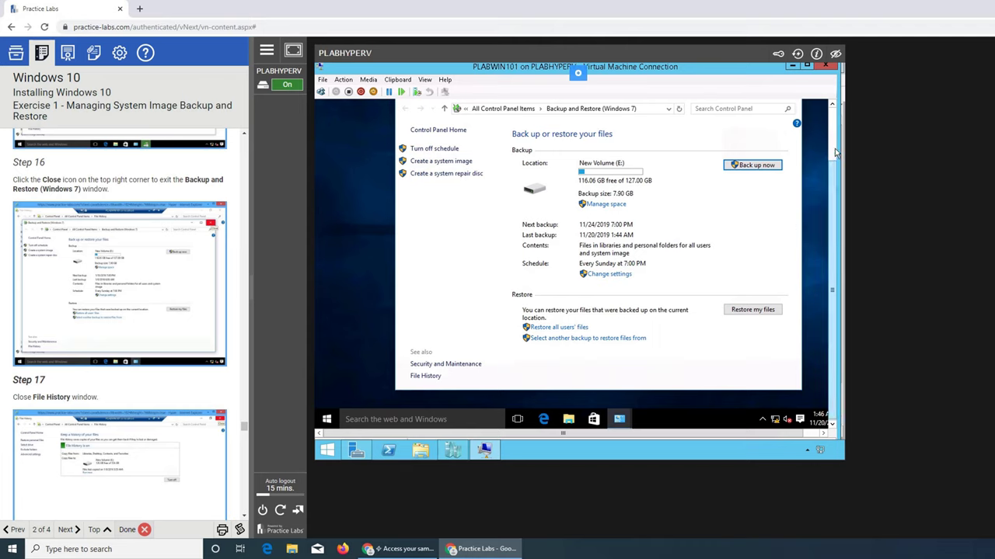
{"action": "left_click", "coordinate": [834, 106]}
{"action": "left_click", "coordinate": [834, 106]}
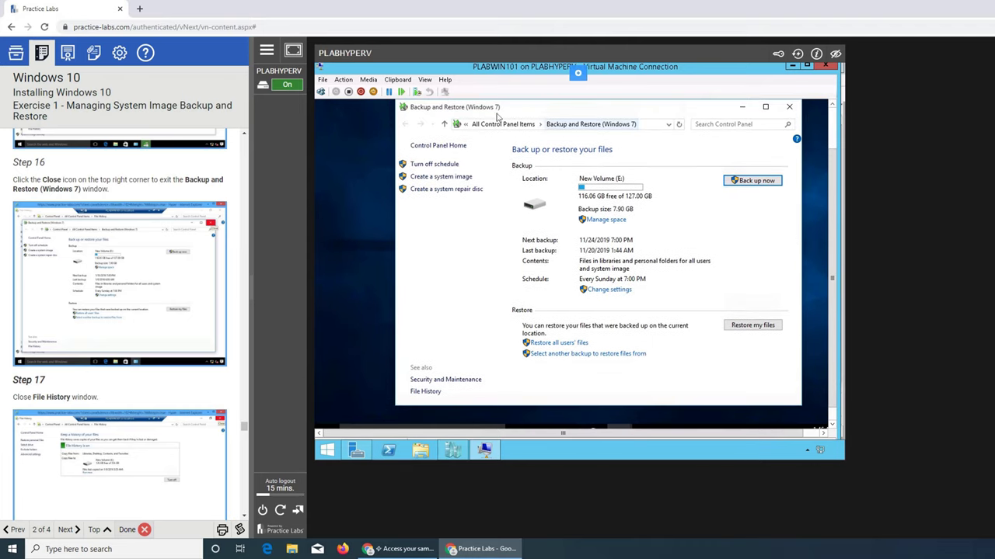
{"action": "left_click", "coordinate": [789, 108]}
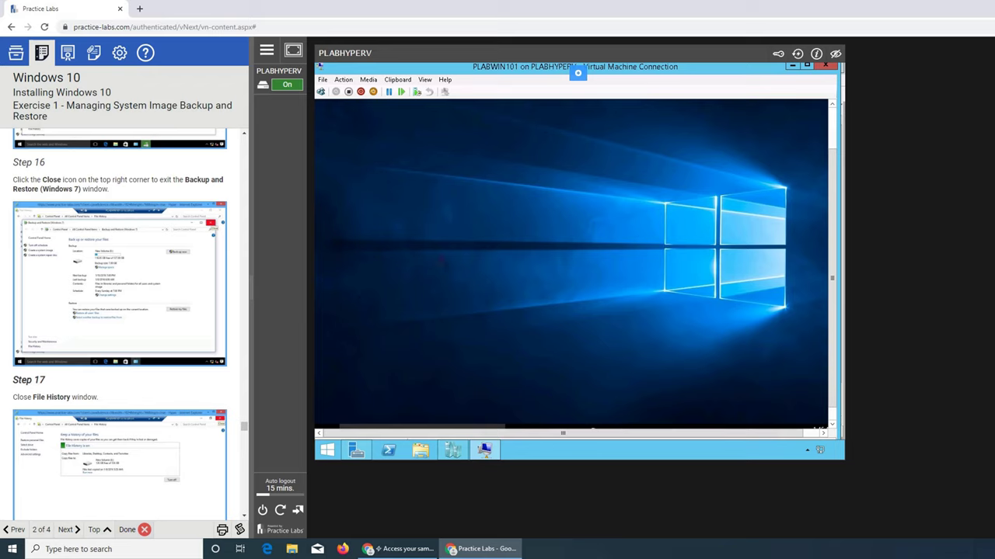
Return to the VM desktop and restore File History from the Control Panel taskbar icon
{"action": "left_click", "coordinate": [484, 450]}
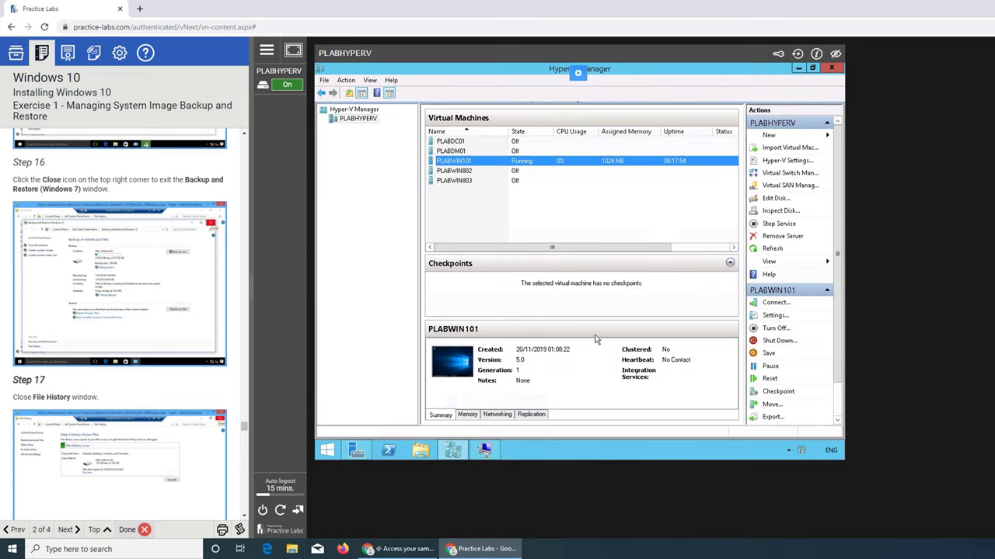
{"action": "left_click", "coordinate": [486, 452]}
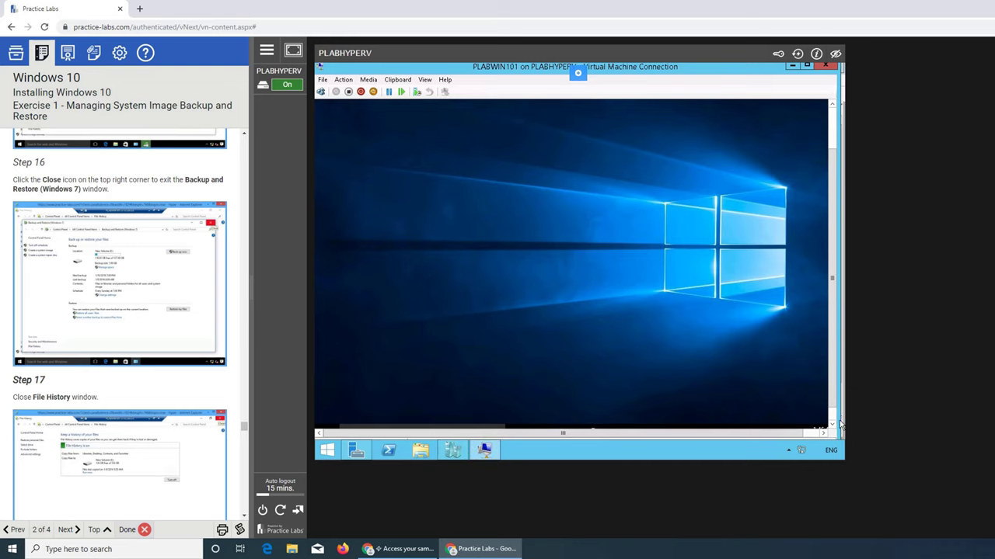
{"action": "left_click", "coordinate": [832, 425]}
{"action": "left_click", "coordinate": [832, 426]}
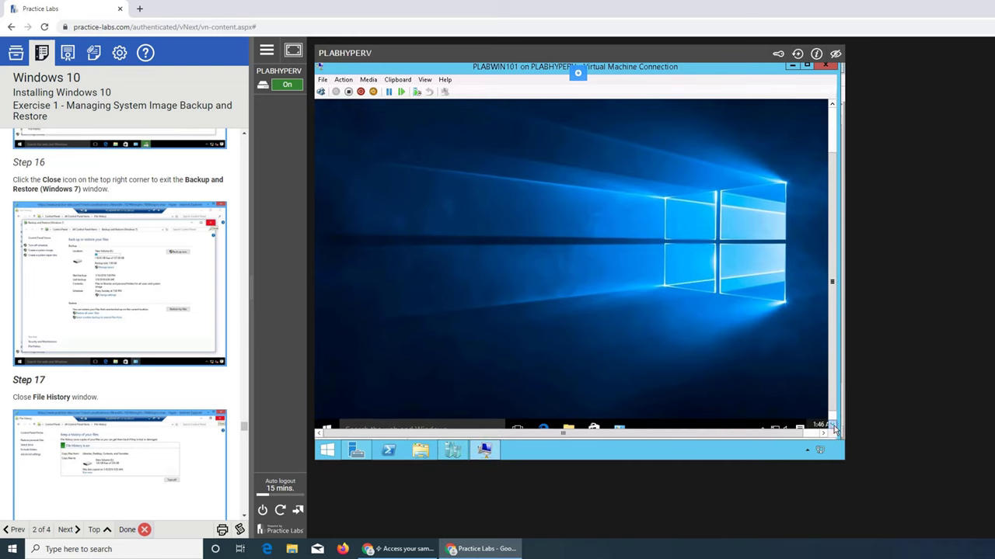
{"action": "left_click", "coordinate": [831, 426]}
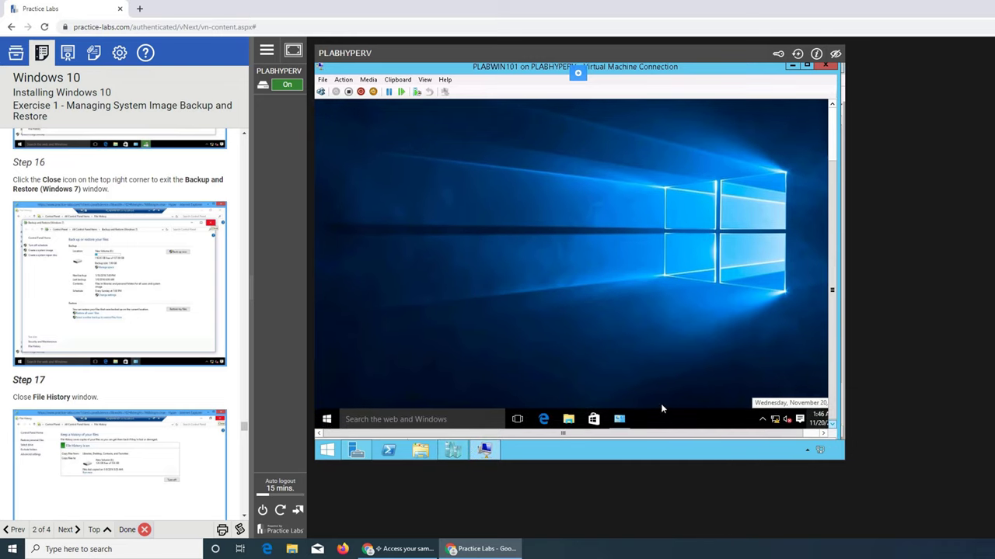
{"action": "left_click", "coordinate": [619, 421]}
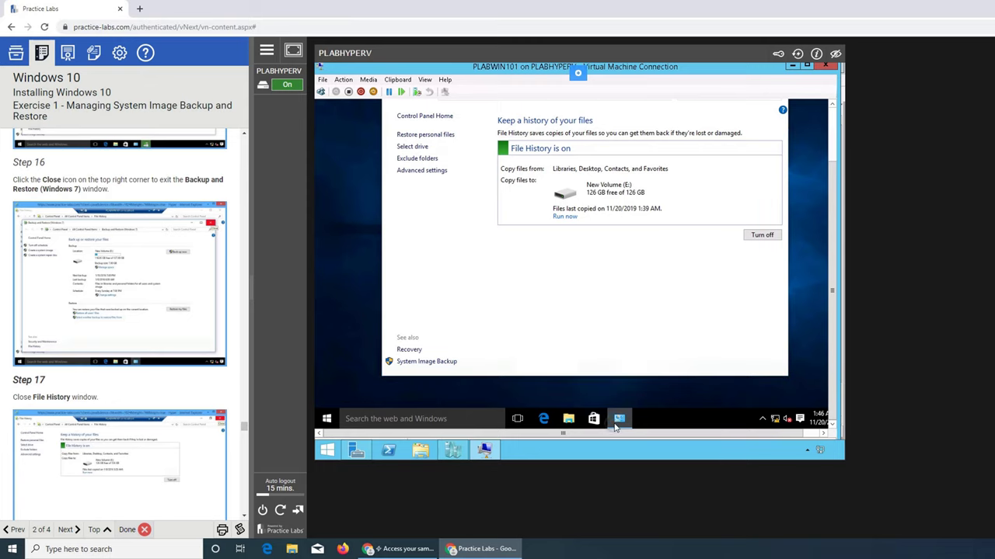
Close File History with Close window from its taskbar icon's menu
{"action": "right_click", "coordinate": [614, 427]}
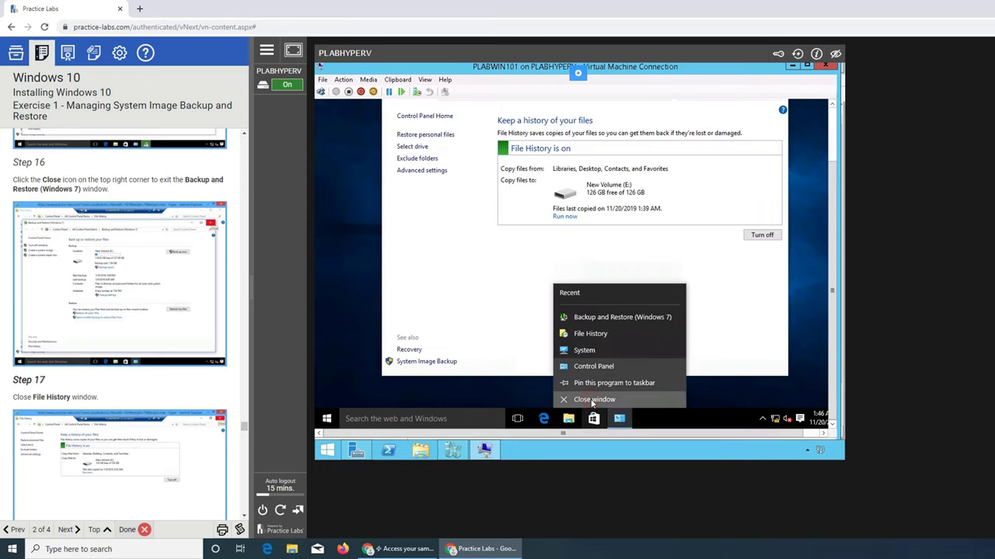
{"action": "left_click", "coordinate": [592, 399]}
{"action": "scroll", "coordinate": [167, 401], "scroll_direction": "down", "scroll_amount": 3}
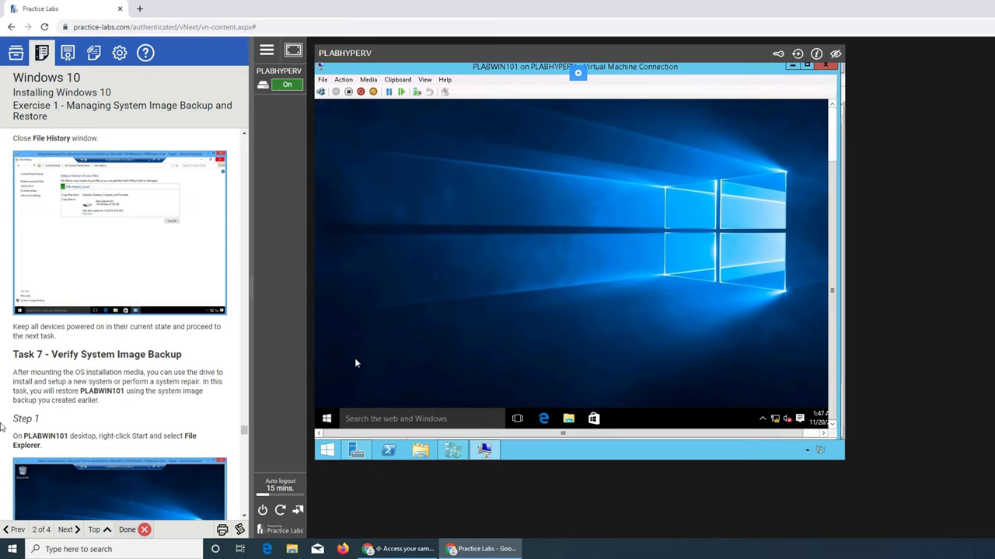
{"action": "scroll", "coordinate": [196, 362], "scroll_direction": "down", "scroll_amount": 1}
{"action": "scroll", "coordinate": [192, 365], "scroll_direction": "down", "scroll_amount": 1}
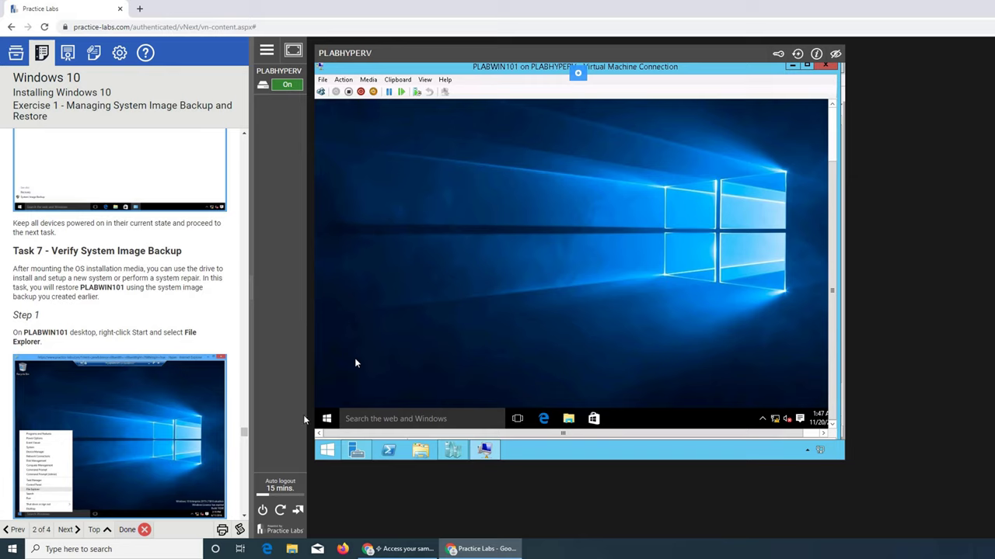
Open File Explorer from the Start menu and show This PC with drives C:, D: and E:
{"action": "left_click", "coordinate": [569, 420]}
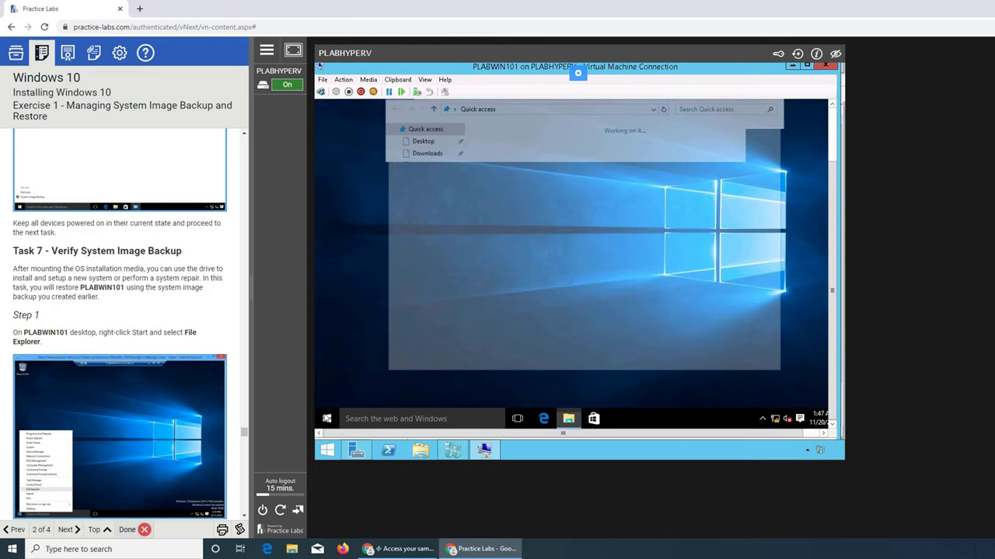
{"action": "scroll", "coordinate": [132, 307], "scroll_direction": "down", "scroll_amount": 3}
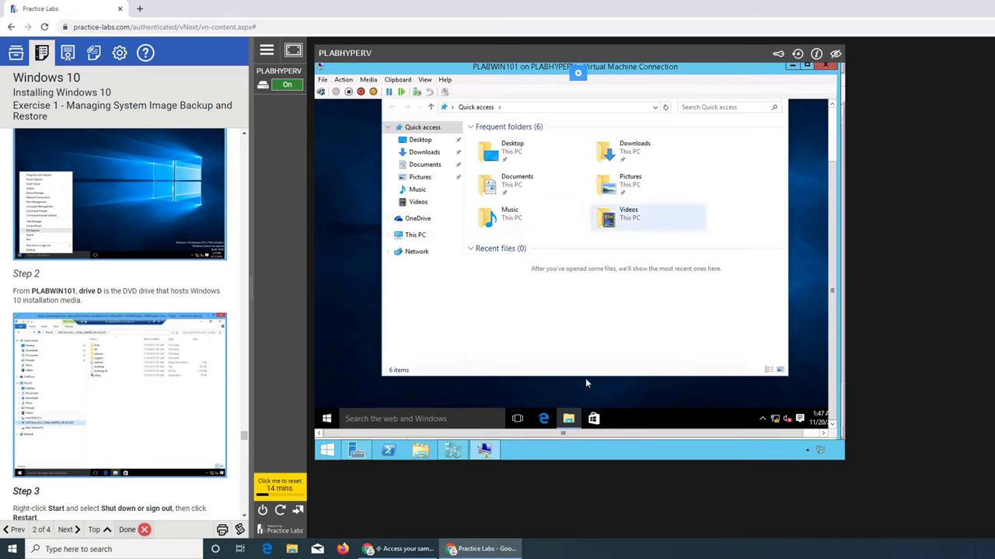
{"action": "right_click", "coordinate": [569, 420]}
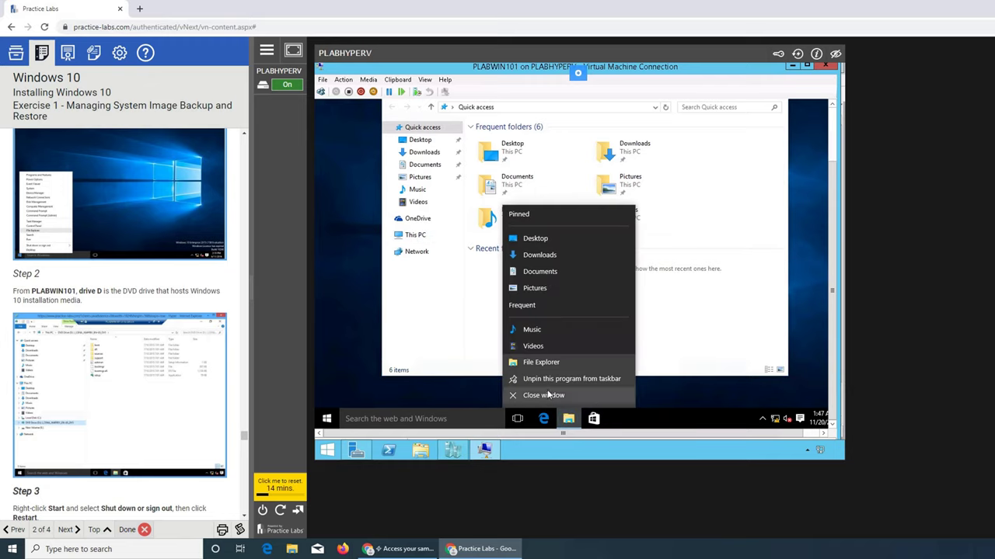
{"action": "left_click", "coordinate": [548, 396]}
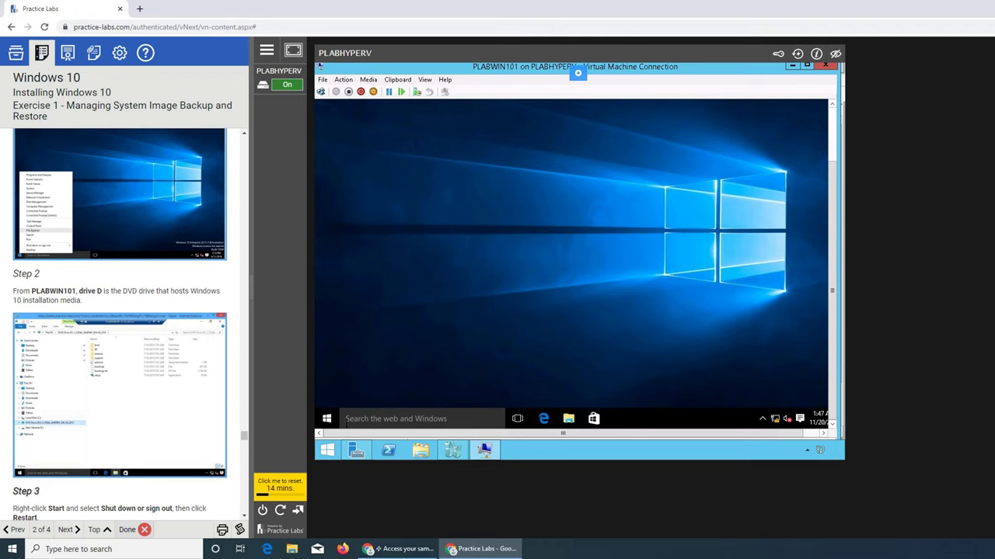
{"action": "left_click", "coordinate": [325, 417]}
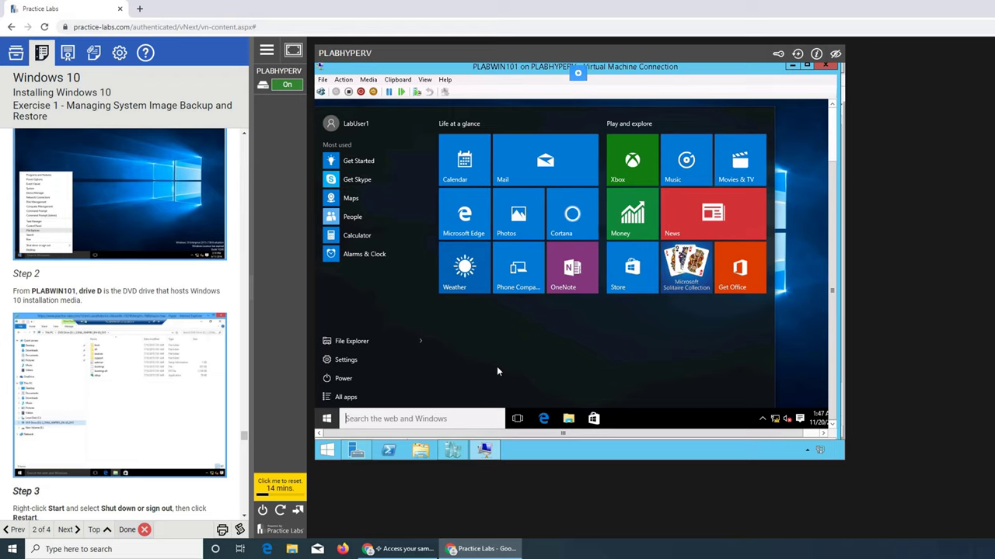
{"action": "left_click", "coordinate": [364, 342]}
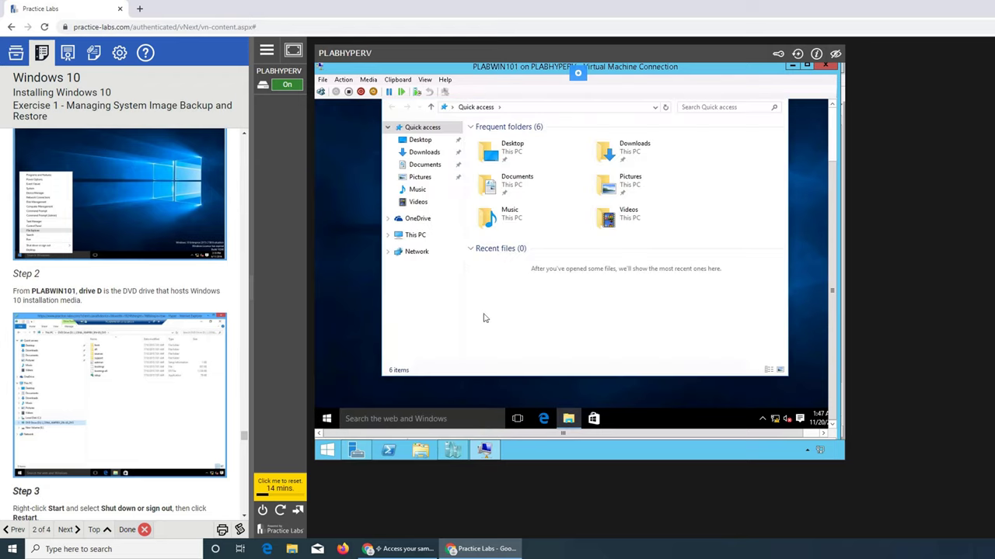
{"action": "left_click", "coordinate": [415, 235]}
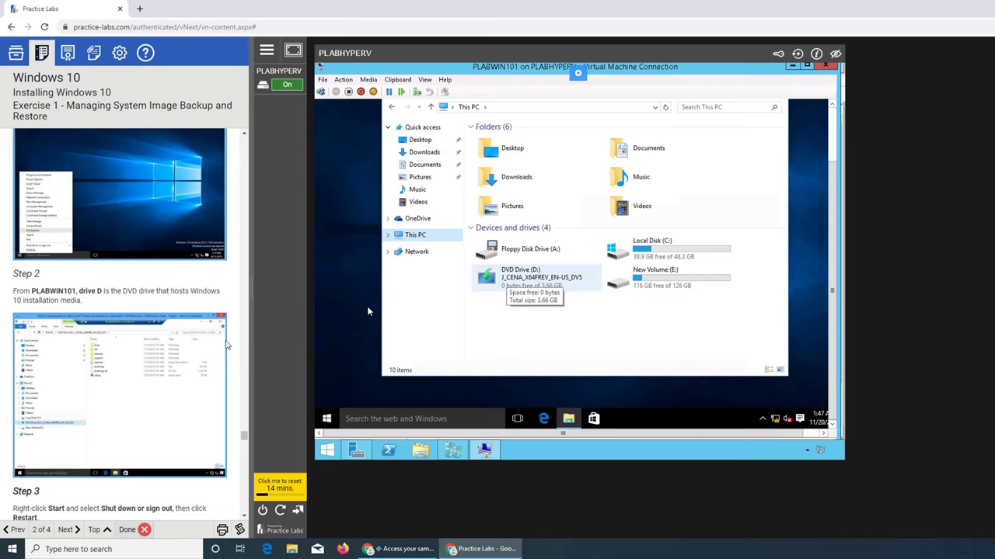
Open New Volume (E:) to list FileHistory, PLABWIN101, WindowsImageBackup and MediaID.bin
{"action": "scroll", "coordinate": [139, 361], "scroll_direction": "down", "scroll_amount": 3}
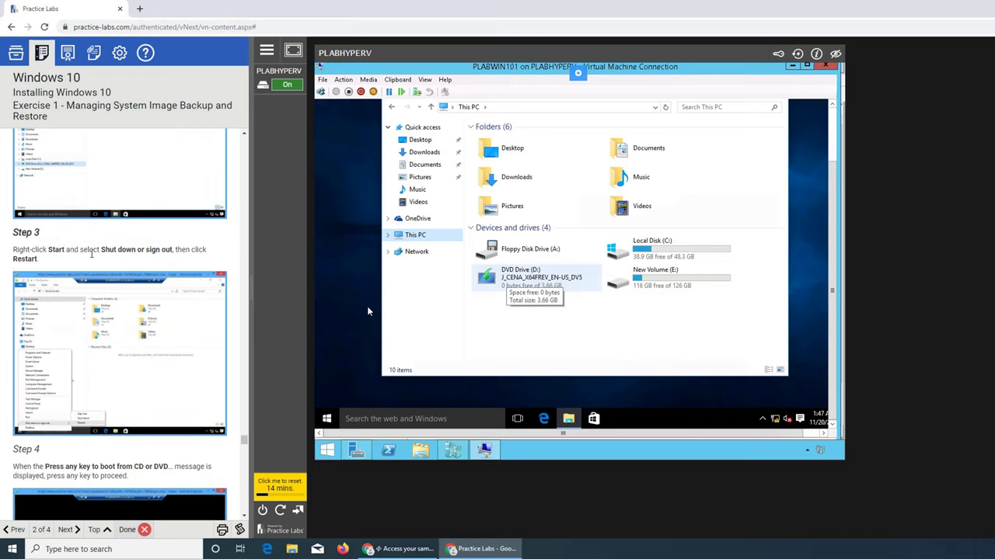
{"action": "scroll", "coordinate": [153, 277], "scroll_direction": "up", "scroll_amount": 3}
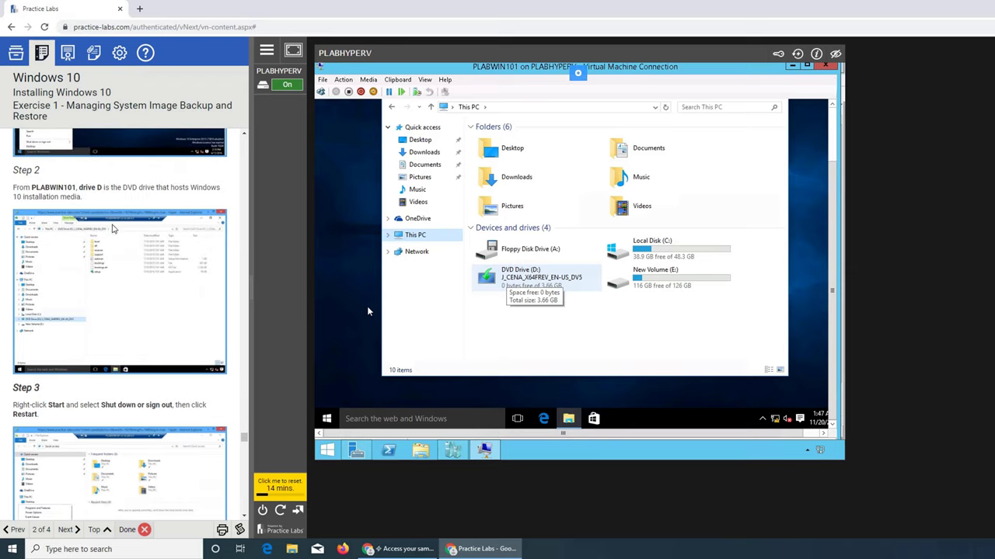
{"action": "scroll", "coordinate": [178, 202], "scroll_direction": "up", "scroll_amount": 1}
{"action": "scroll", "coordinate": [177, 208], "scroll_direction": "up", "scroll_amount": 1}
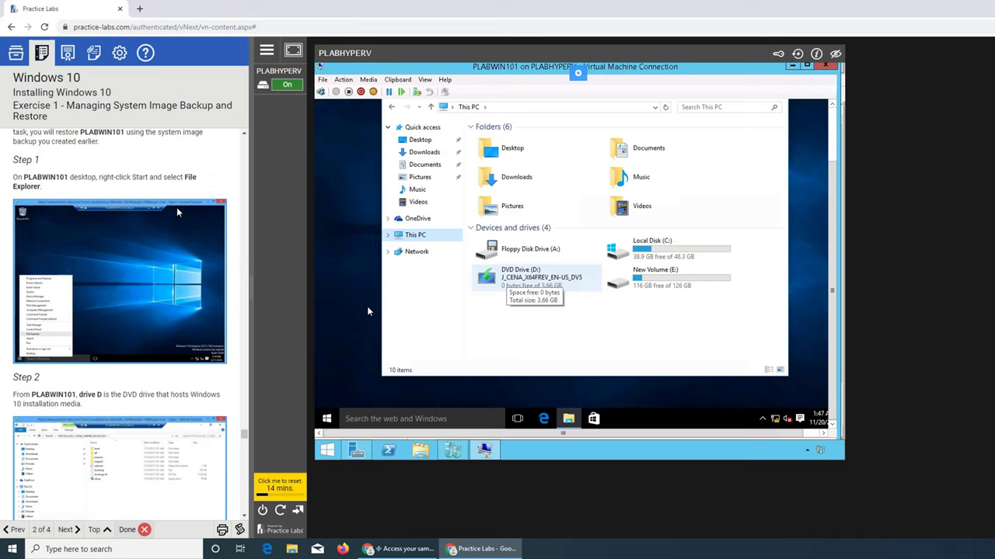
{"action": "scroll", "coordinate": [177, 212], "scroll_direction": "up", "scroll_amount": 2}
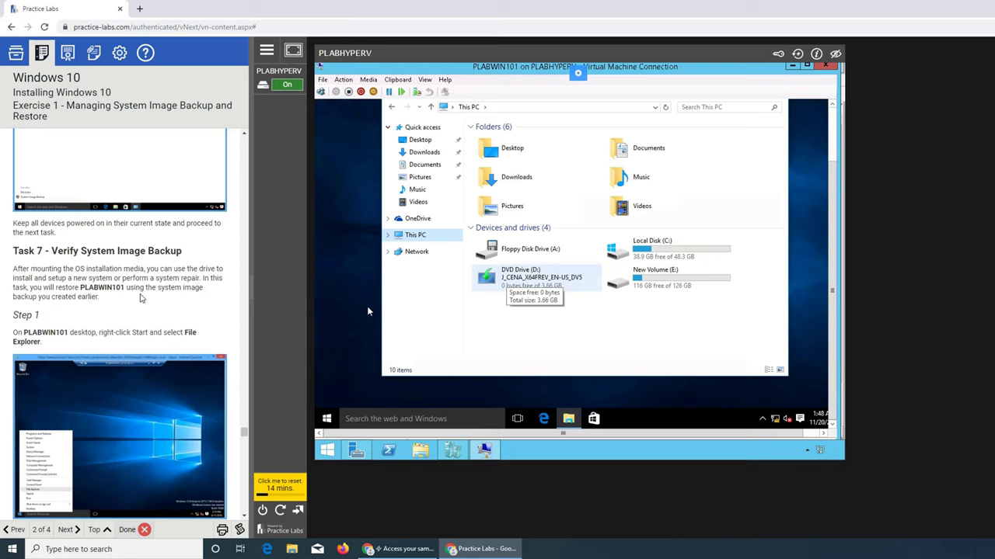
{"action": "scroll", "coordinate": [140, 297], "scroll_direction": "down", "scroll_amount": 1}
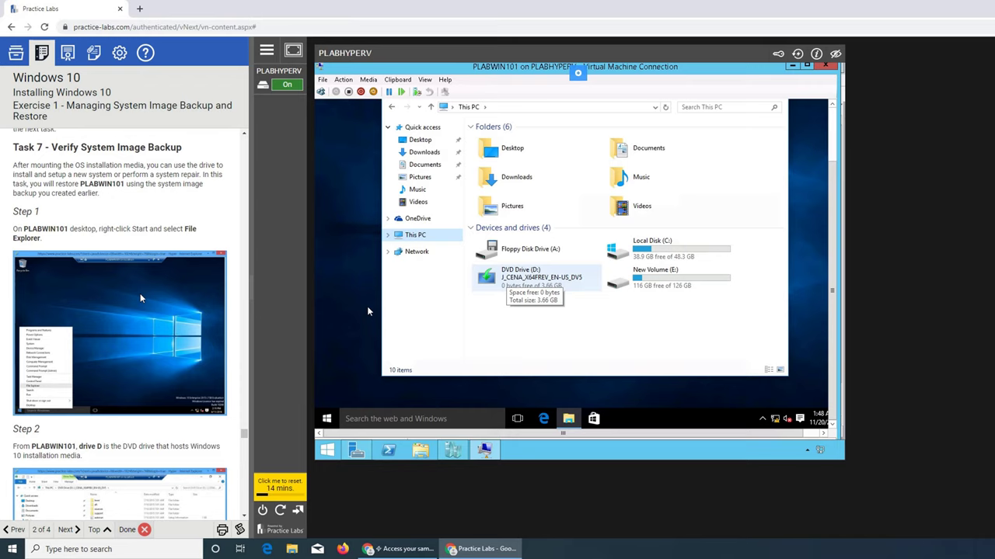
{"action": "scroll", "coordinate": [141, 298], "scroll_direction": "down", "scroll_amount": 3}
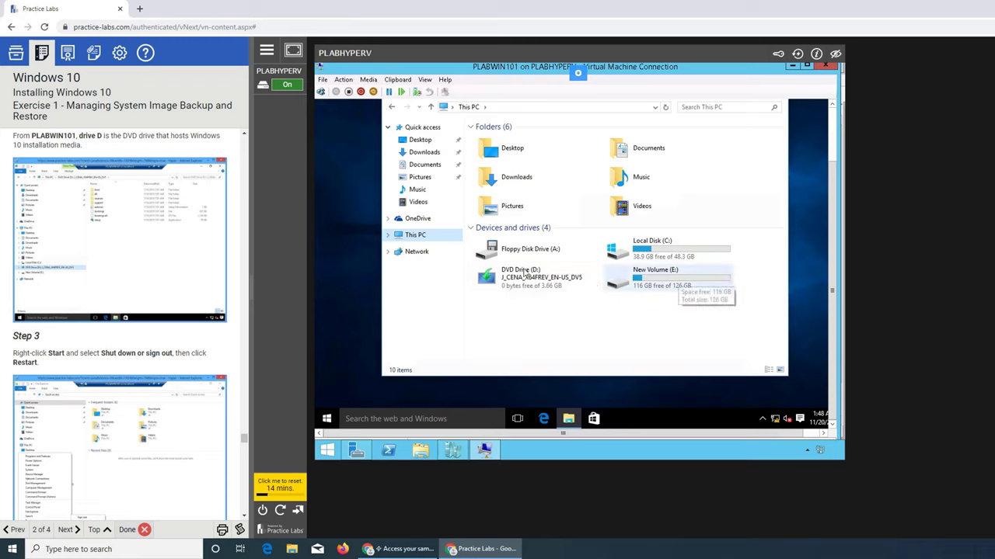
{"action": "left_click", "coordinate": [683, 272]}
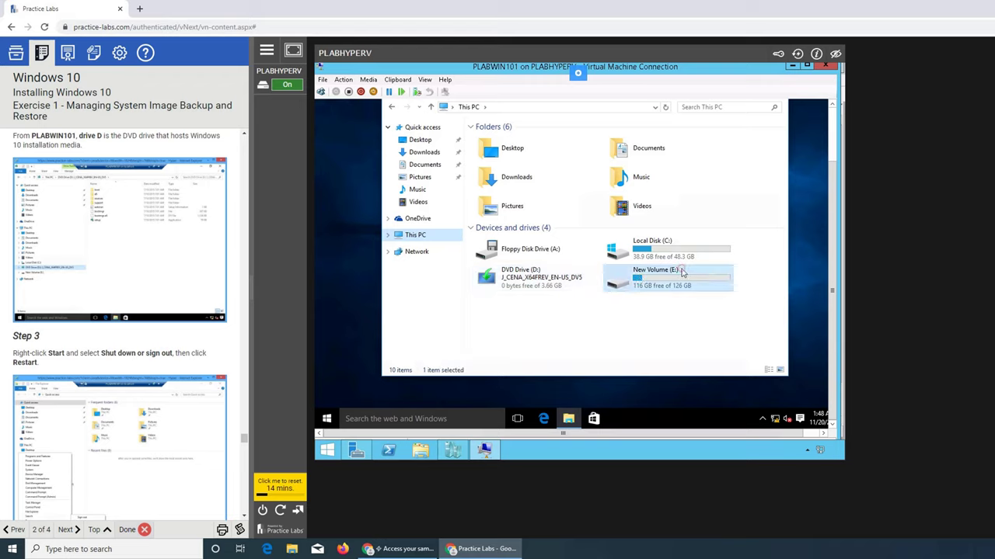
{"action": "left_click", "coordinate": [683, 272]}
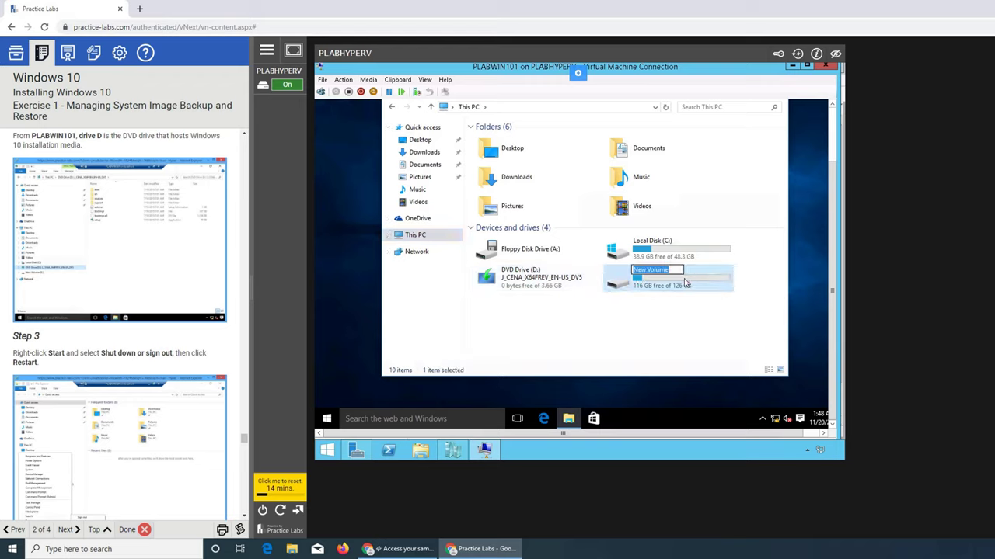
{"action": "double_click", "coordinate": [688, 284]}
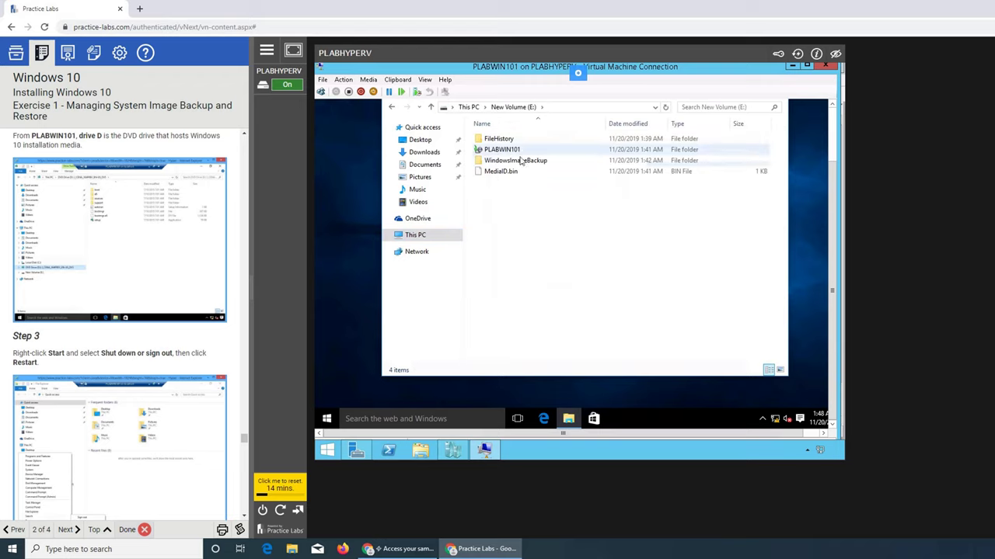
{"action": "scroll", "coordinate": [200, 390], "scroll_direction": "down", "scroll_amount": 3}
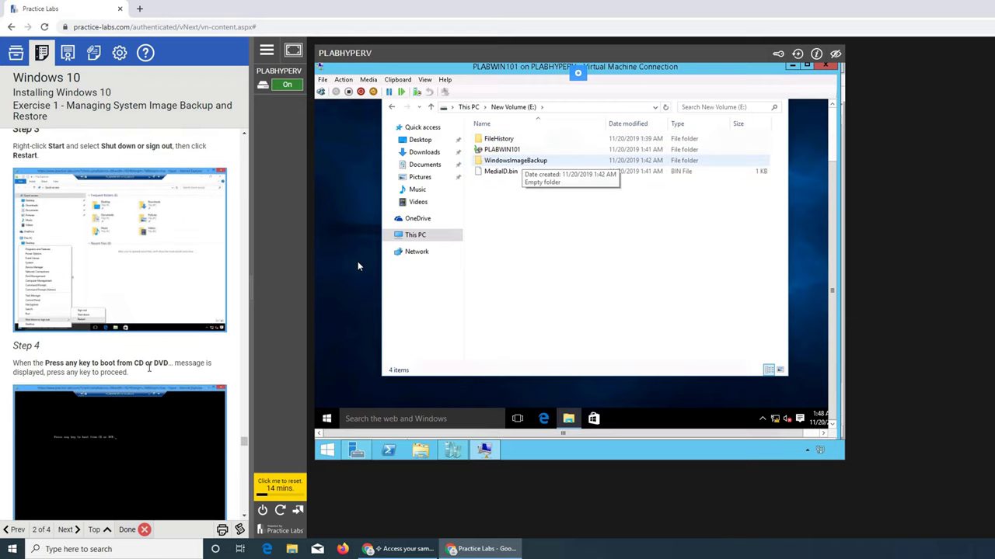
{"action": "scroll", "coordinate": [149, 368], "scroll_direction": "down", "scroll_amount": 3}
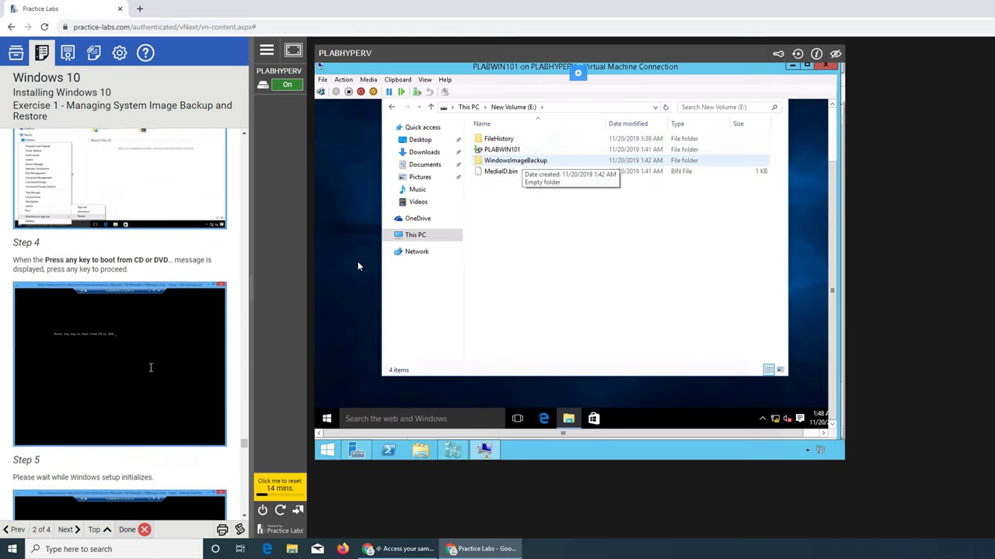
Restart the VM via Start's power-user menu under Shut down or sign out
{"action": "right_click", "coordinate": [325, 418]}
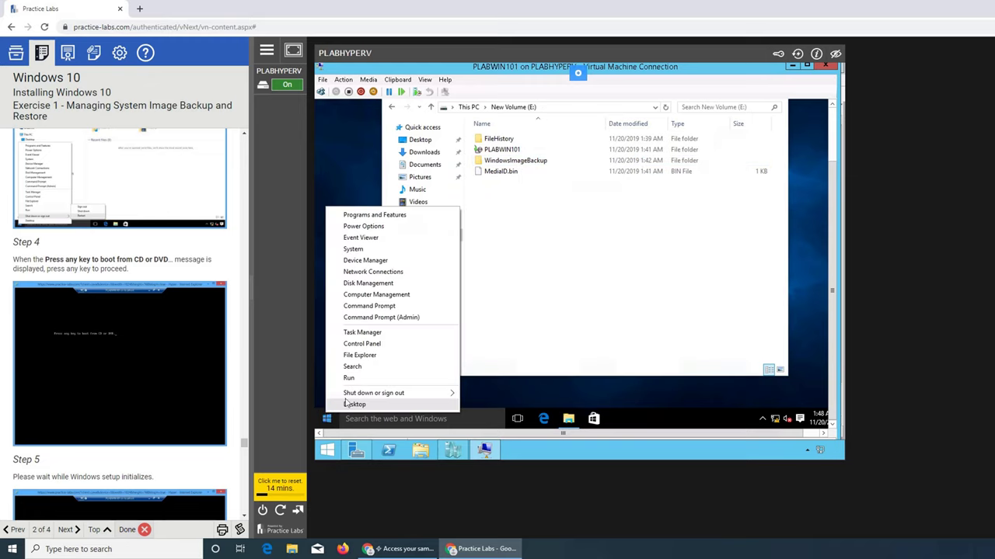
{"action": "mouse_move", "coordinate": [344, 399]}
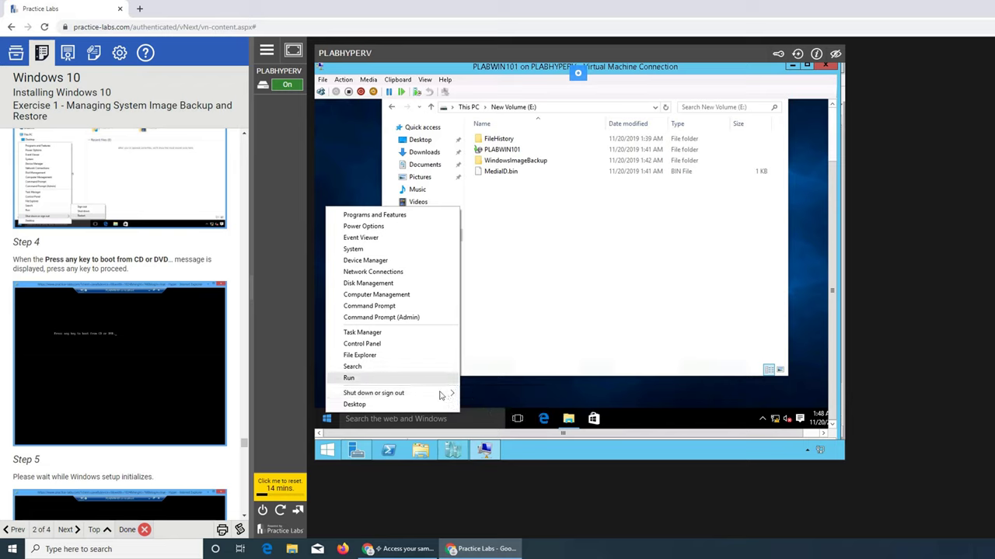
{"action": "mouse_move", "coordinate": [443, 395]}
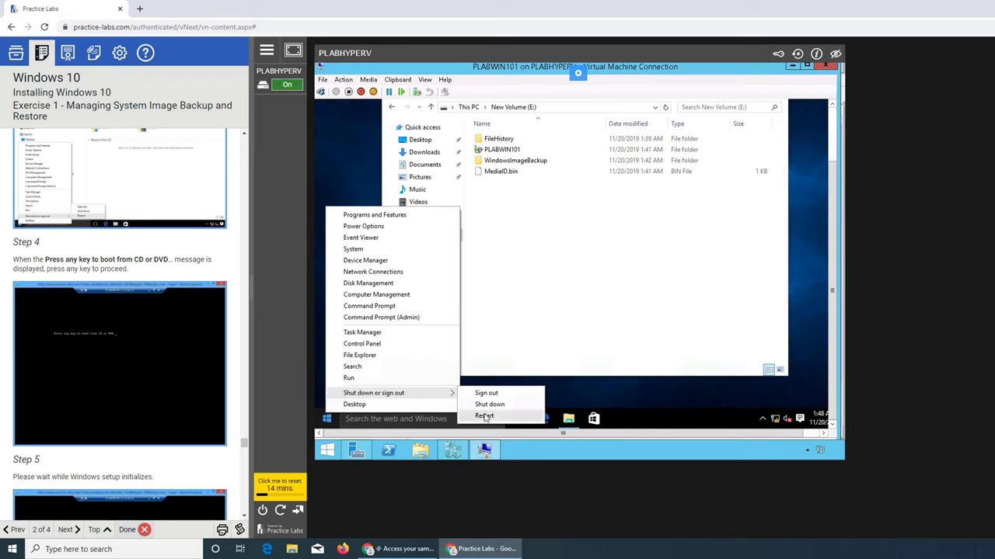
{"action": "left_click", "coordinate": [484, 416]}
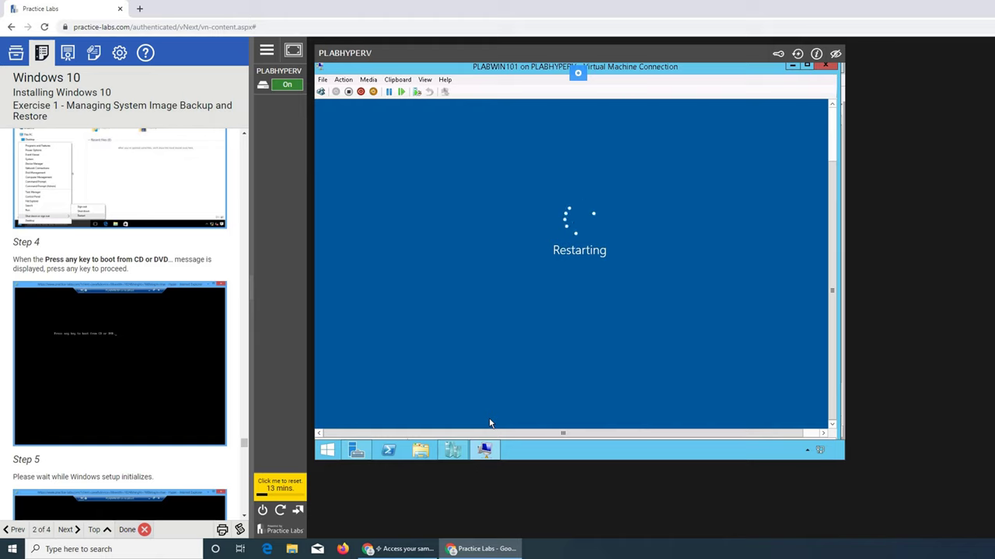
Give the VM console input focus and dismiss the mouse not captured notice
{"action": "left_click", "coordinate": [281, 490]}
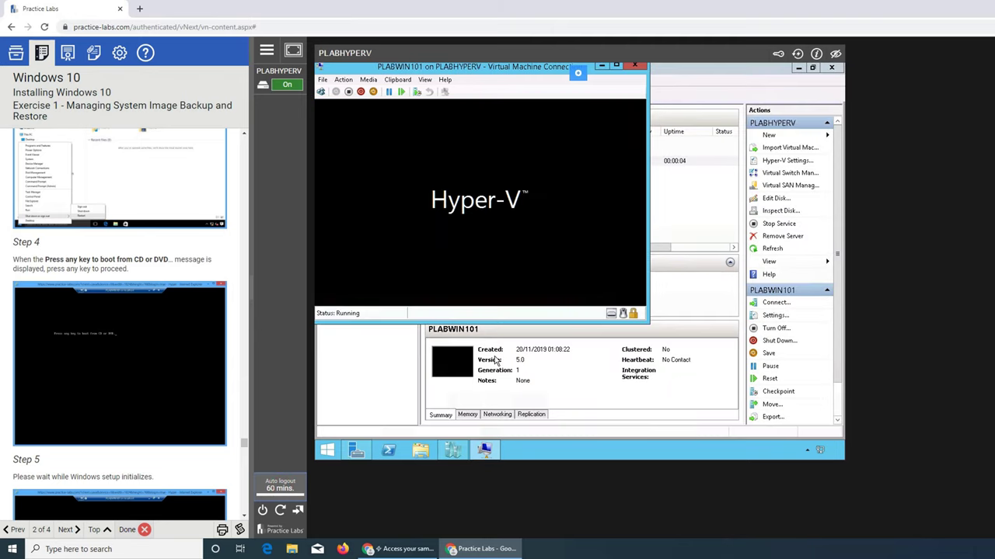
{"action": "scroll", "coordinate": [174, 378], "scroll_direction": "down", "scroll_amount": 3}
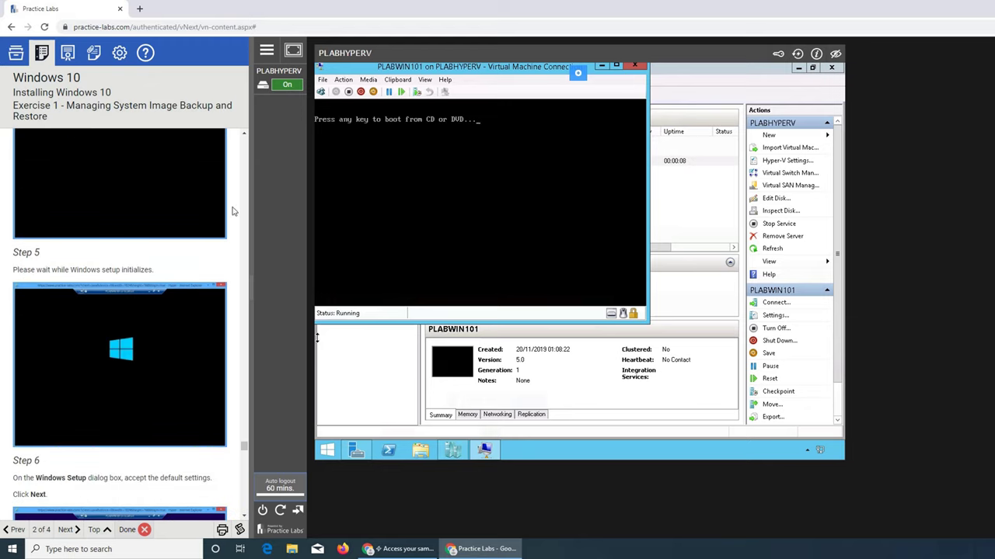
{"action": "left_click", "coordinate": [354, 202]}
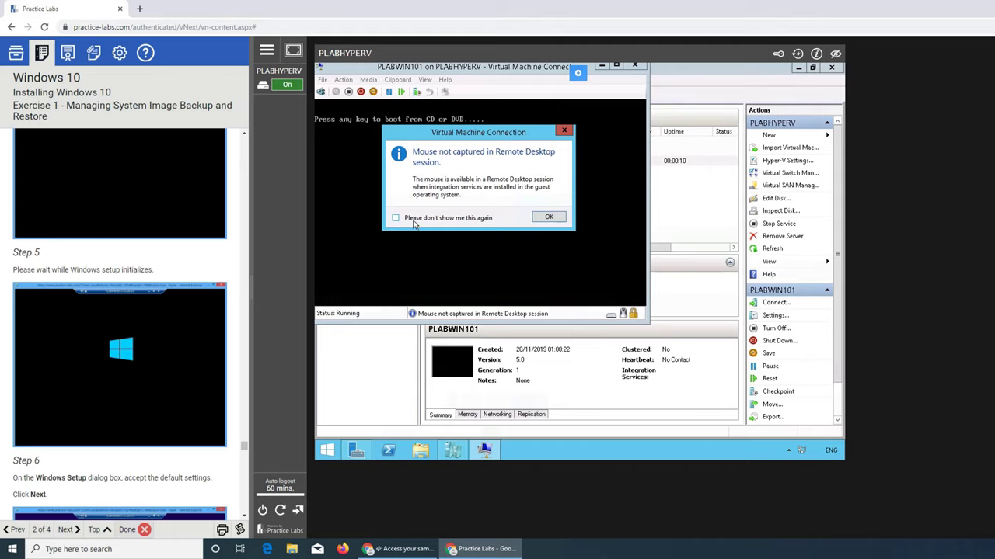
{"action": "left_click", "coordinate": [549, 218]}
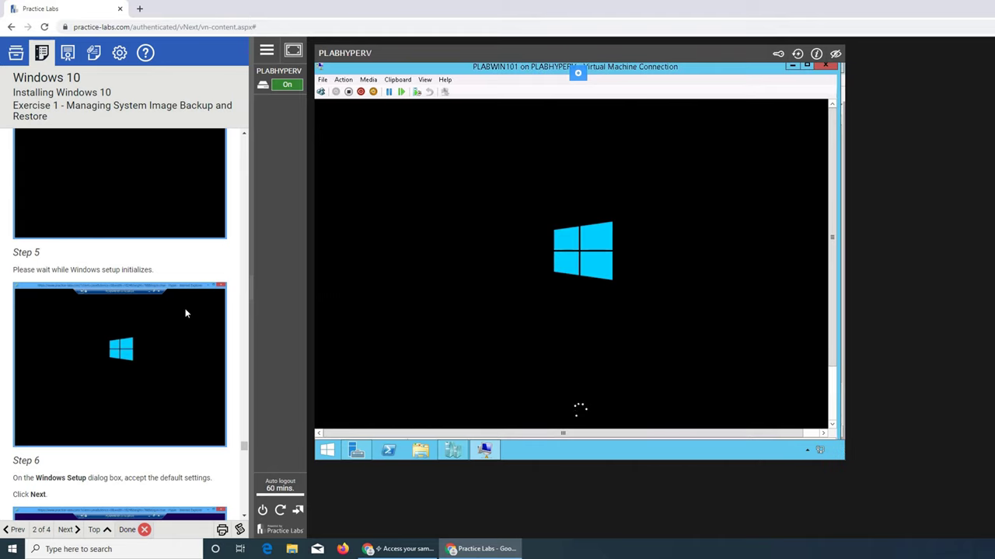
{"action": "scroll", "coordinate": [186, 314], "scroll_direction": "up", "scroll_amount": 1}
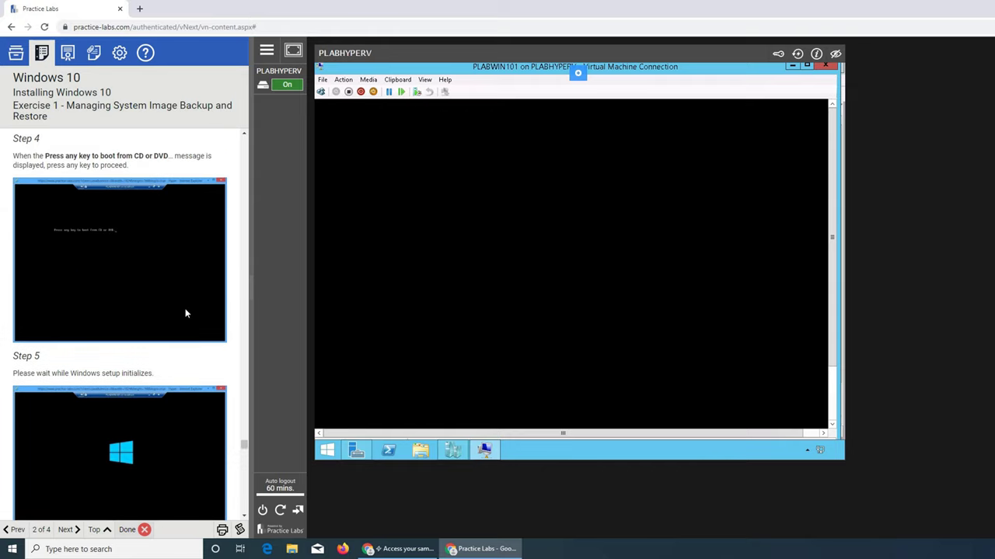
{"action": "scroll", "coordinate": [186, 314], "scroll_direction": "down", "scroll_amount": 2}
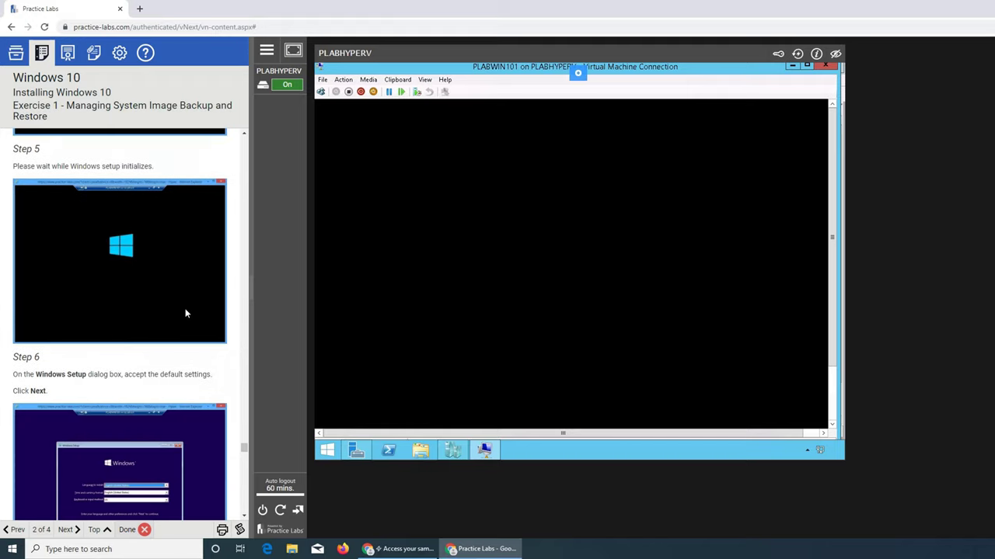
{"action": "scroll", "coordinate": [186, 313], "scroll_direction": "down", "scroll_amount": 1}
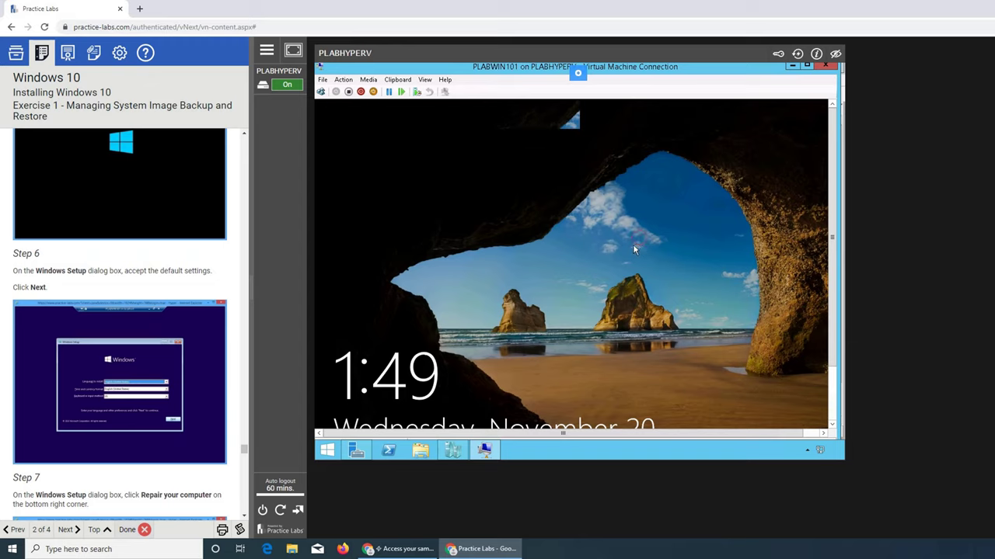
Dismiss the lock screen and choose Restart from the sign-in screen's power options
{"action": "left_click", "coordinate": [654, 256]}
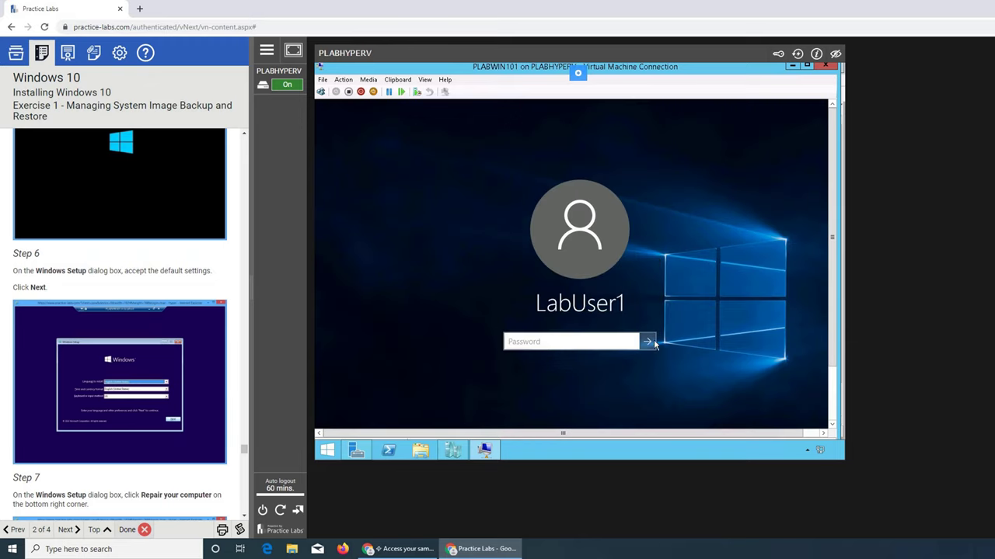
{"action": "left_click", "coordinate": [832, 430]}
{"action": "left_click", "coordinate": [833, 429]}
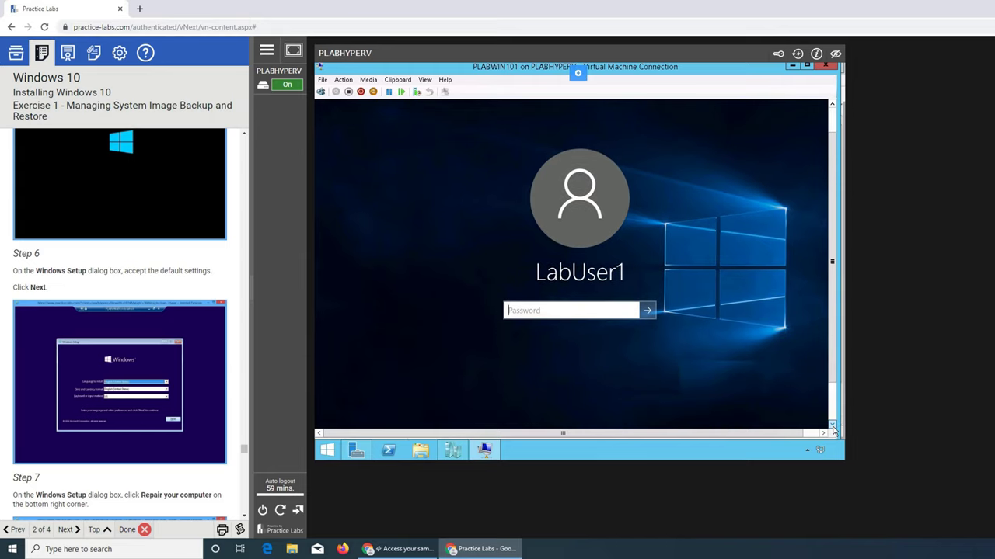
{"action": "left_click", "coordinate": [833, 429]}
{"action": "left_click", "coordinate": [833, 430]}
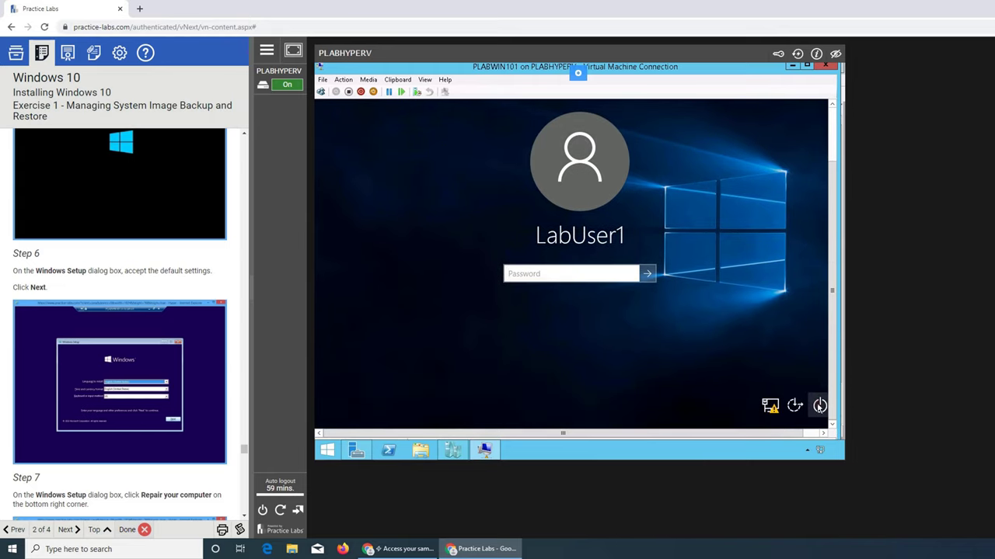
{"action": "left_click", "coordinate": [820, 406]}
{"action": "left_click", "coordinate": [812, 382]}
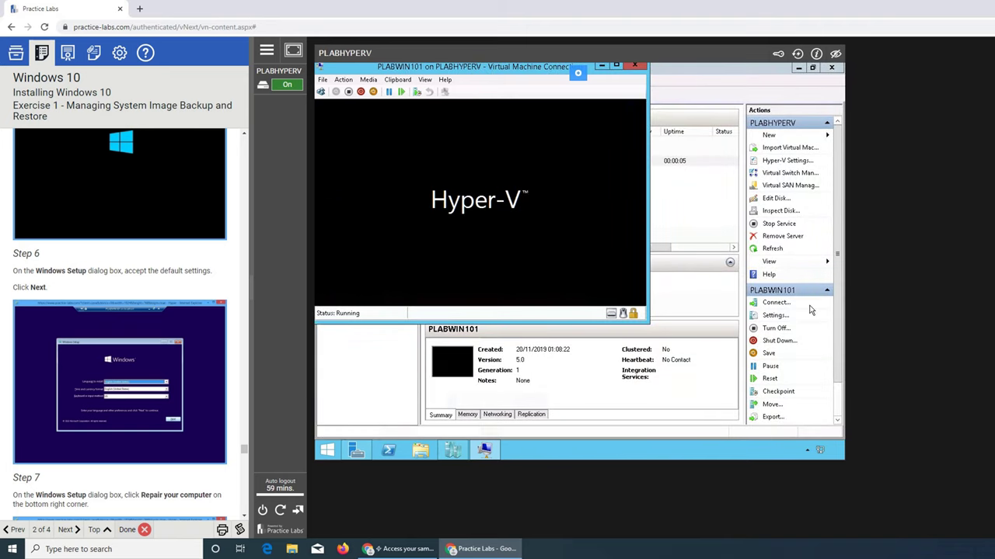
Press Enter at the 'Press any key to boot from CD or DVD' prompt
{"action": "left_click", "coordinate": [478, 194]}
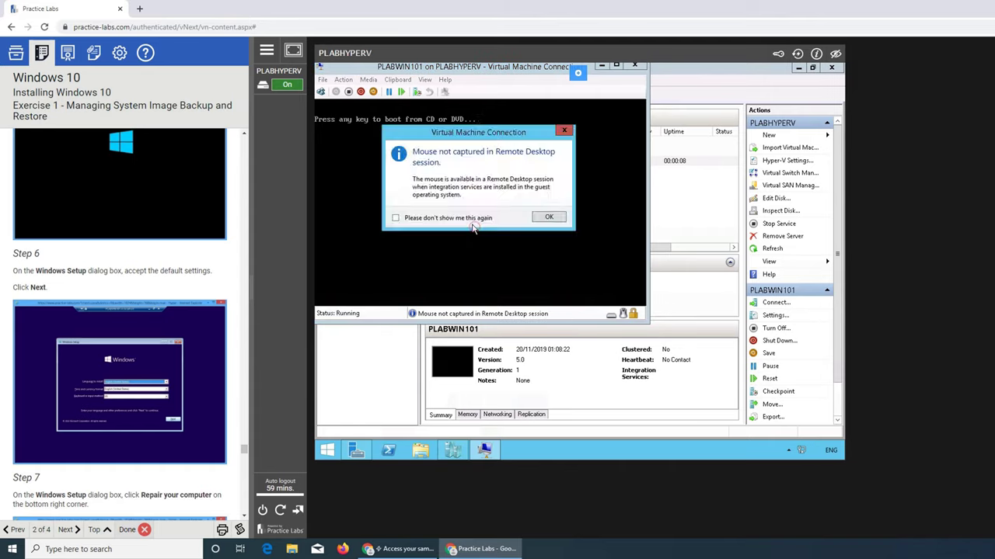
{"action": "left_click", "coordinate": [581, 215]}
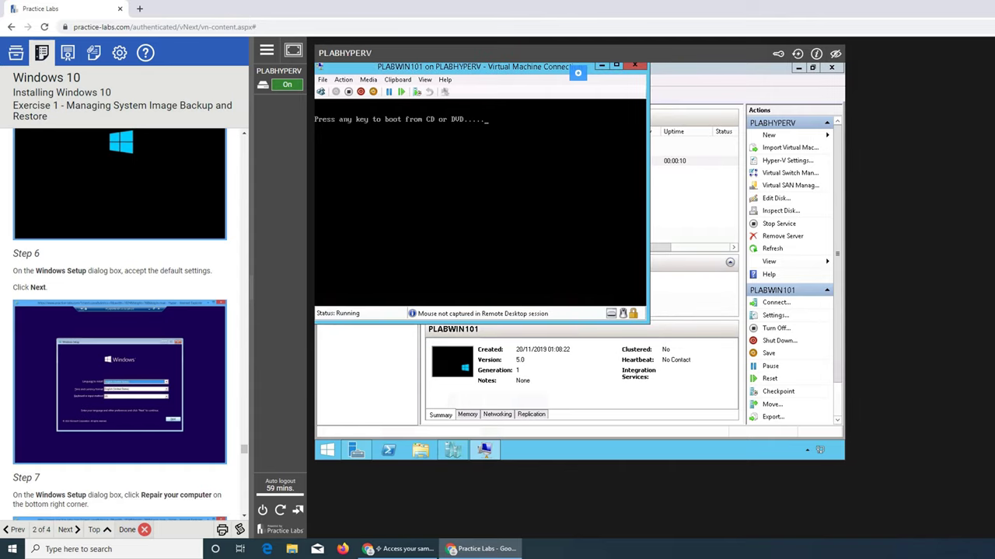
{"action": "key", "text": "Return"}
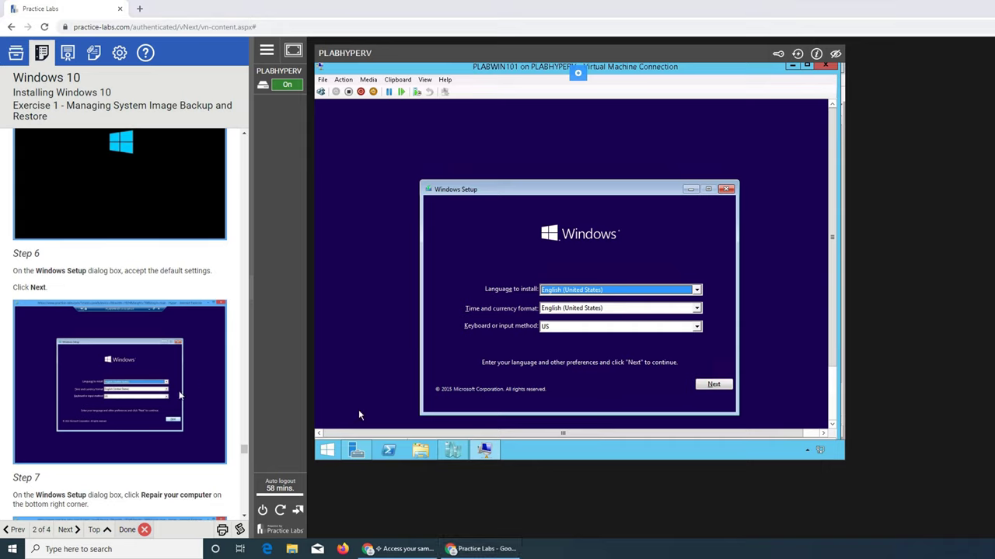
Accept the English (United States) setup defaults, choose Repair your computer, then Troubleshoot
{"action": "scroll", "coordinate": [188, 369], "scroll_direction": "down", "scroll_amount": 1}
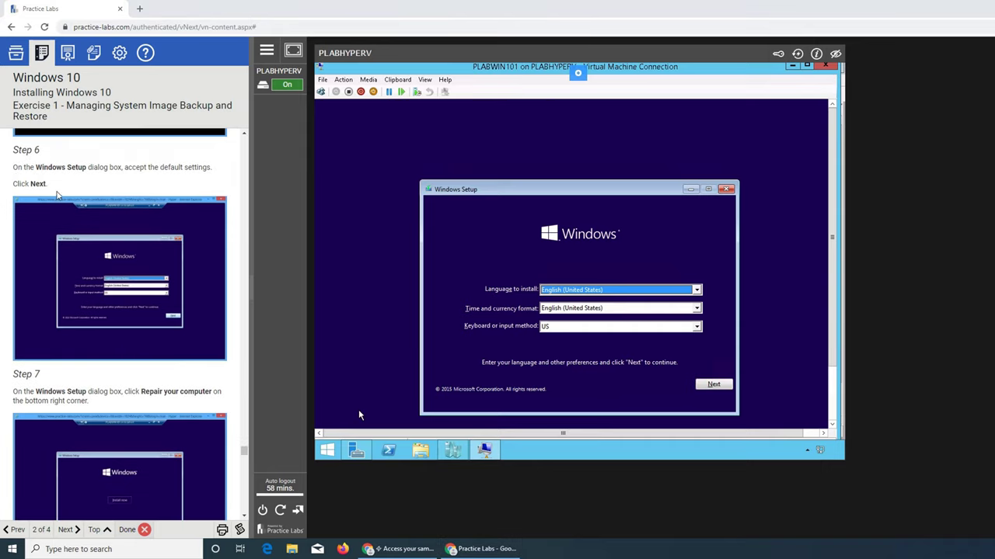
{"action": "scroll", "coordinate": [125, 324], "scroll_direction": "down", "scroll_amount": 1}
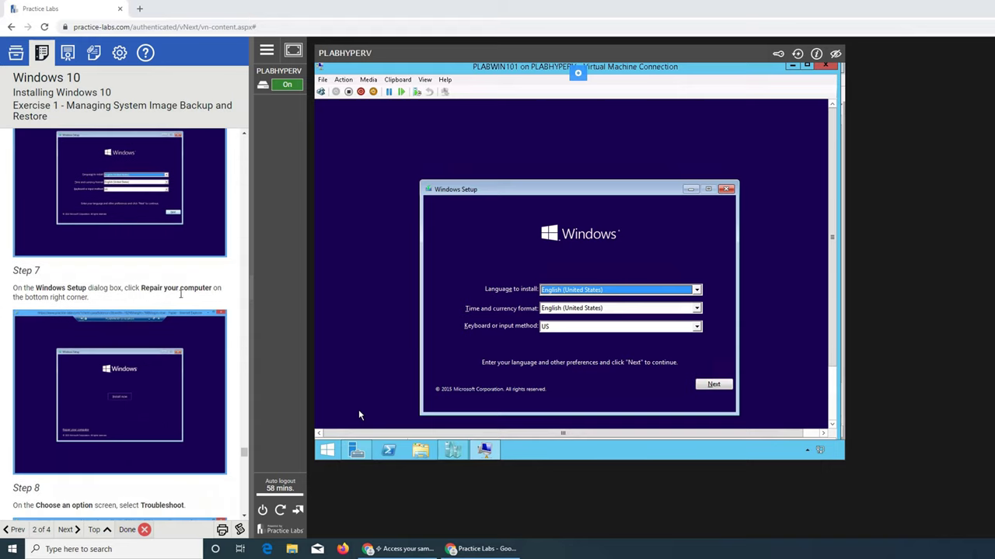
{"action": "left_click", "coordinate": [715, 385]}
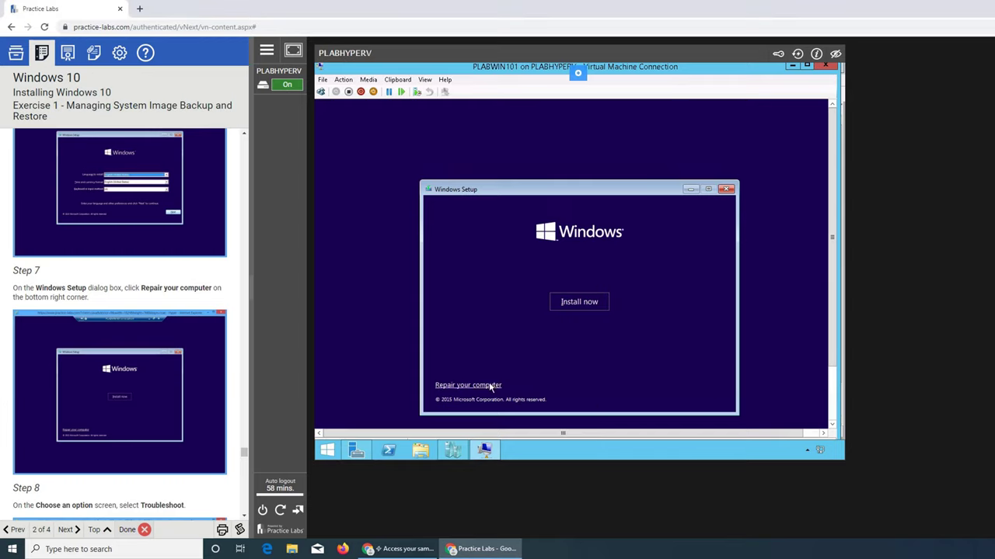
{"action": "left_click", "coordinate": [489, 383]}
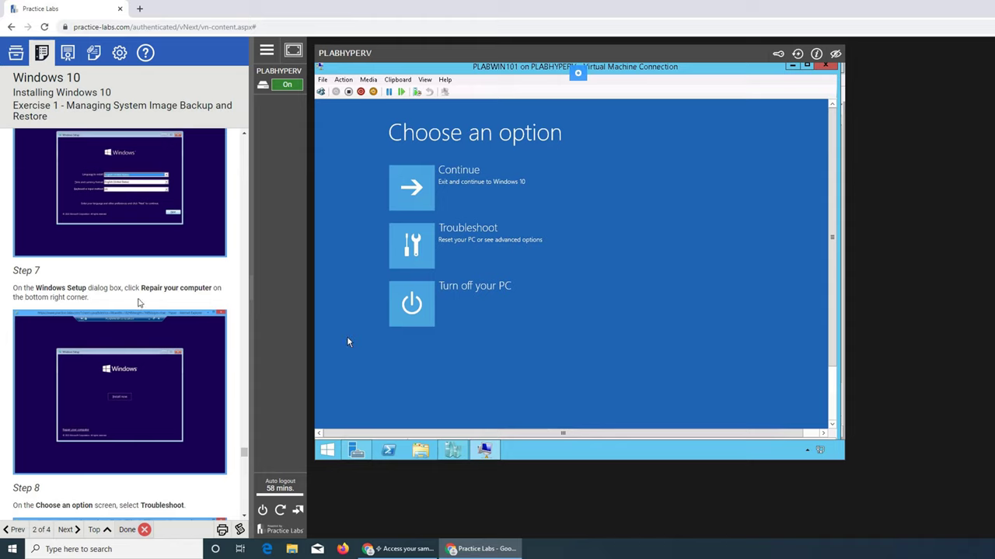
{"action": "scroll", "coordinate": [139, 303], "scroll_direction": "down", "scroll_amount": 3}
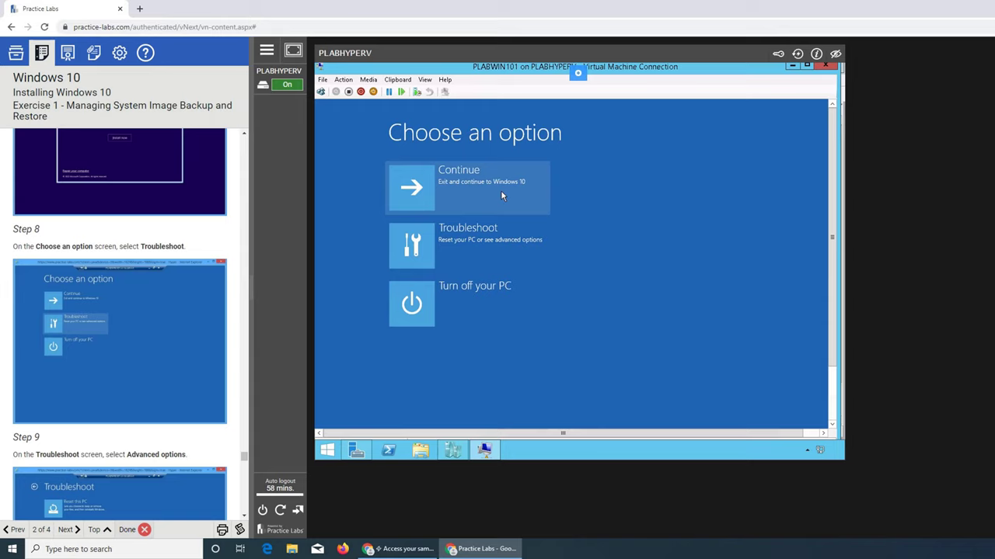
{"action": "left_click", "coordinate": [513, 245]}
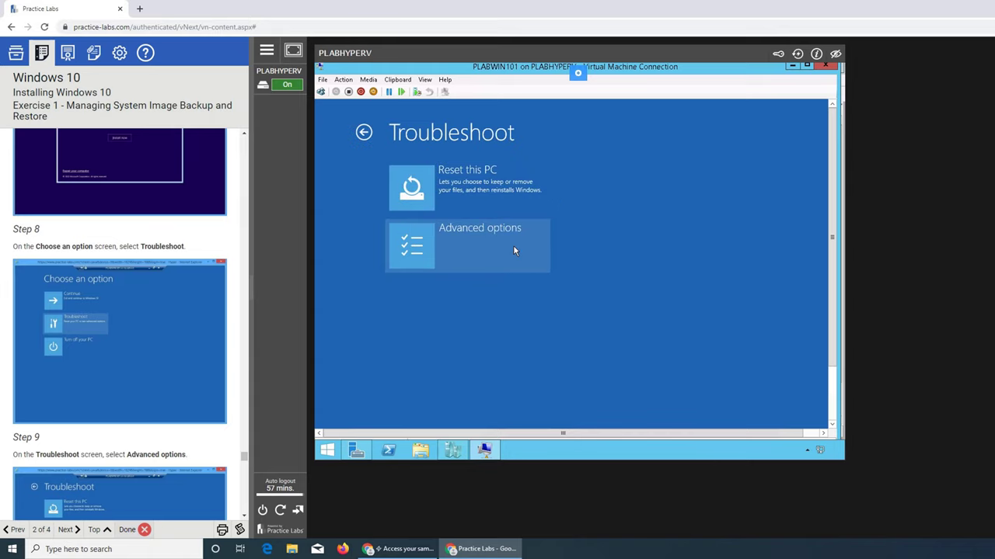
Go to Advanced options > System Image Recovery and pick Windows 10 as the target
{"action": "scroll", "coordinate": [197, 311], "scroll_direction": "down", "scroll_amount": 1}
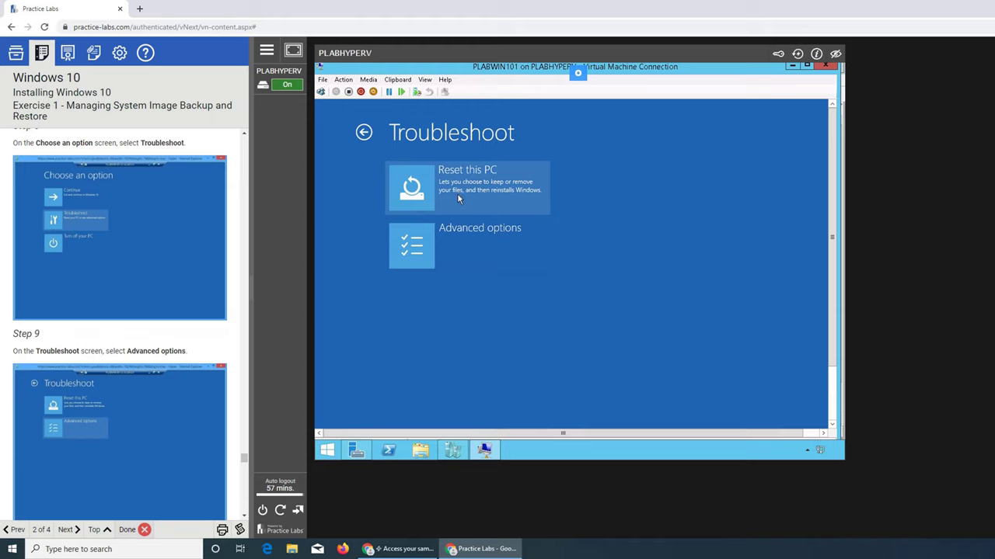
{"action": "left_click", "coordinate": [497, 246]}
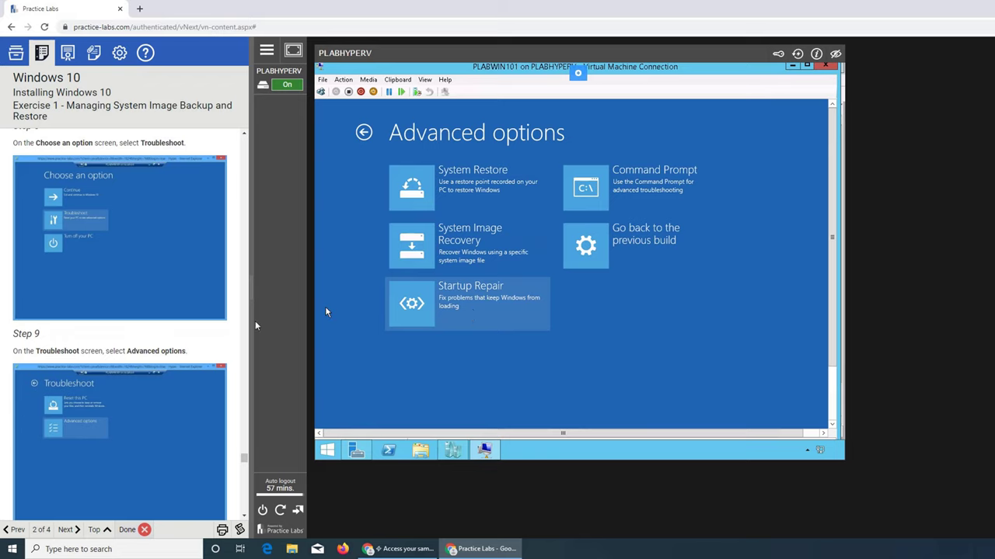
{"action": "scroll", "coordinate": [120, 326], "scroll_direction": "down", "scroll_amount": 5}
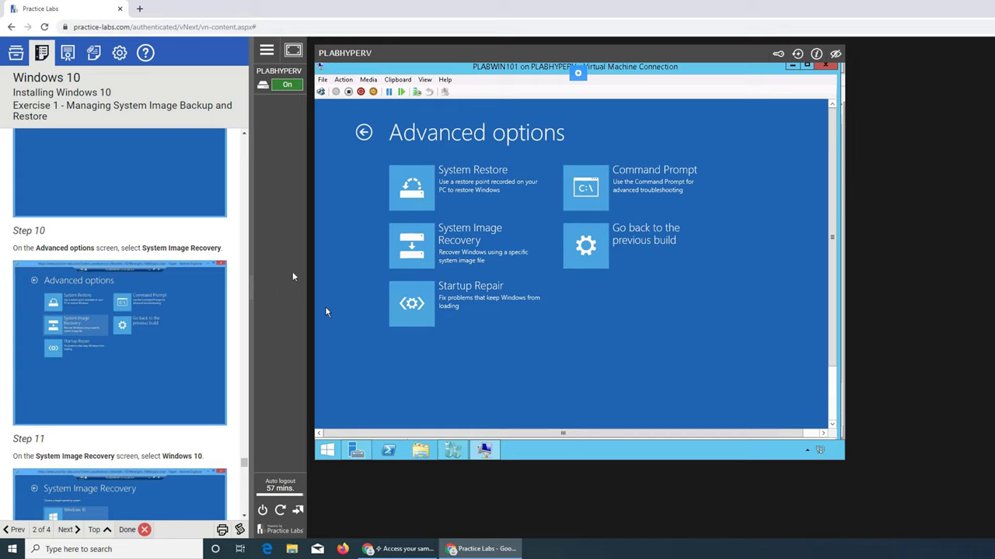
{"action": "left_click", "coordinate": [433, 246]}
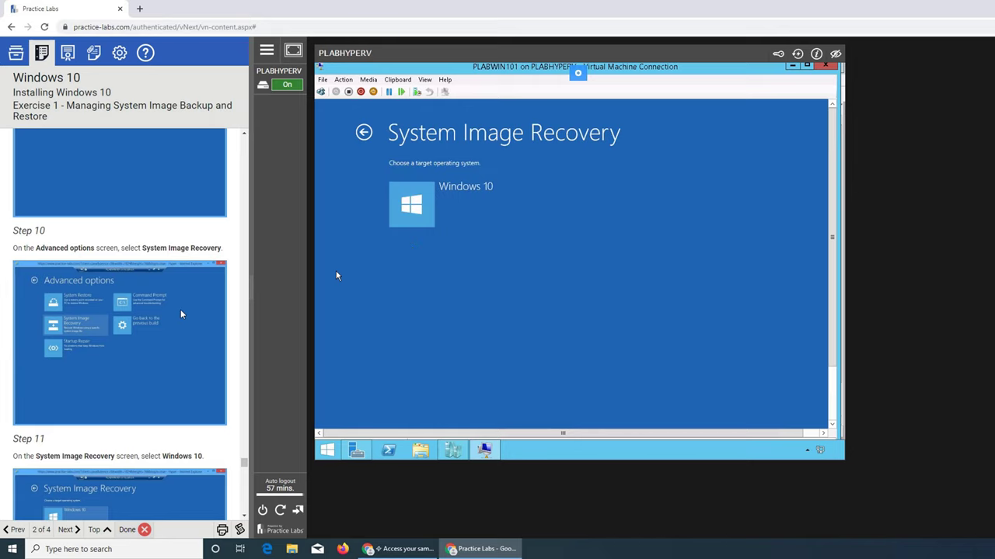
{"action": "scroll", "coordinate": [179, 315], "scroll_direction": "down", "scroll_amount": 2}
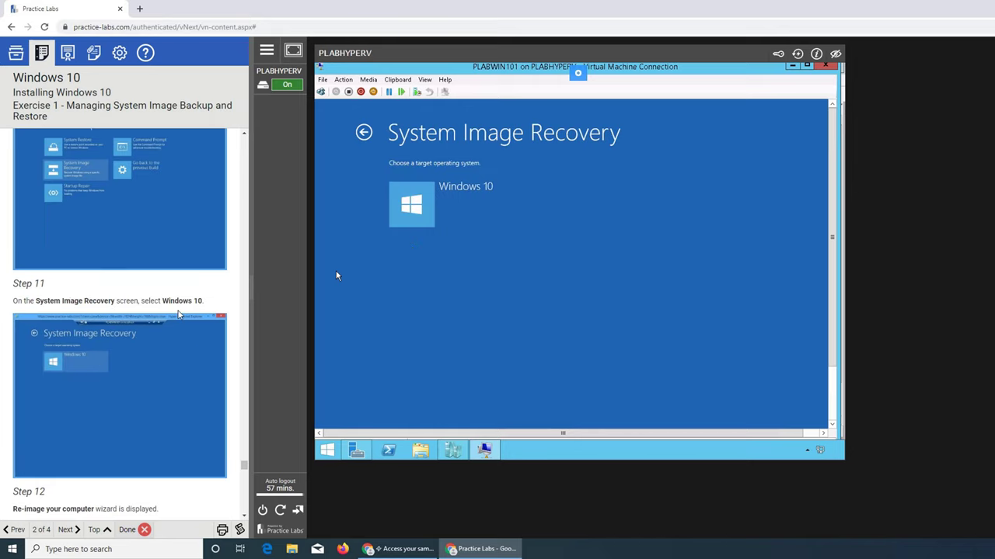
{"action": "left_click", "coordinate": [474, 200]}
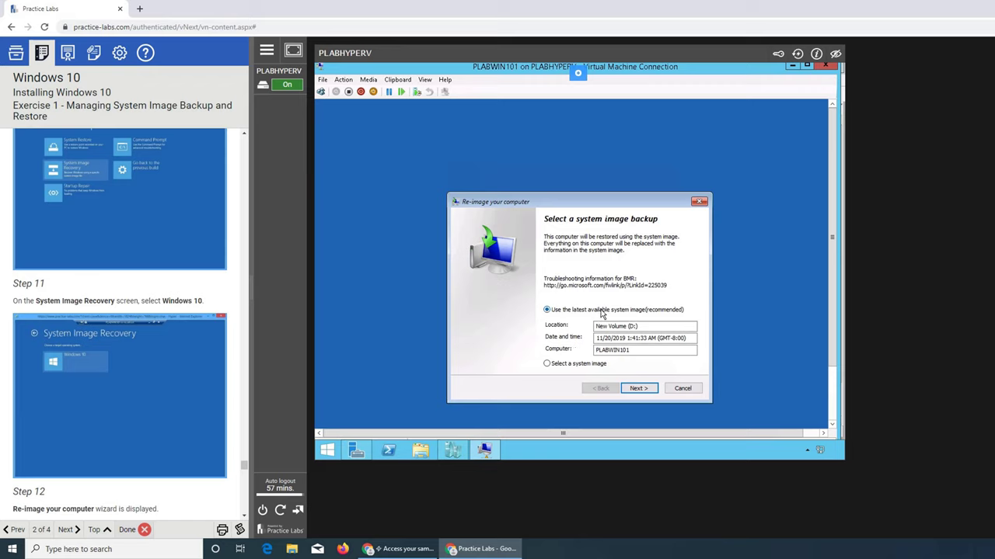
Keep 'Use the latest available system image' from New Volume (D:) and proceed with Next
{"action": "scroll", "coordinate": [153, 335], "scroll_direction": "down", "scroll_amount": 3}
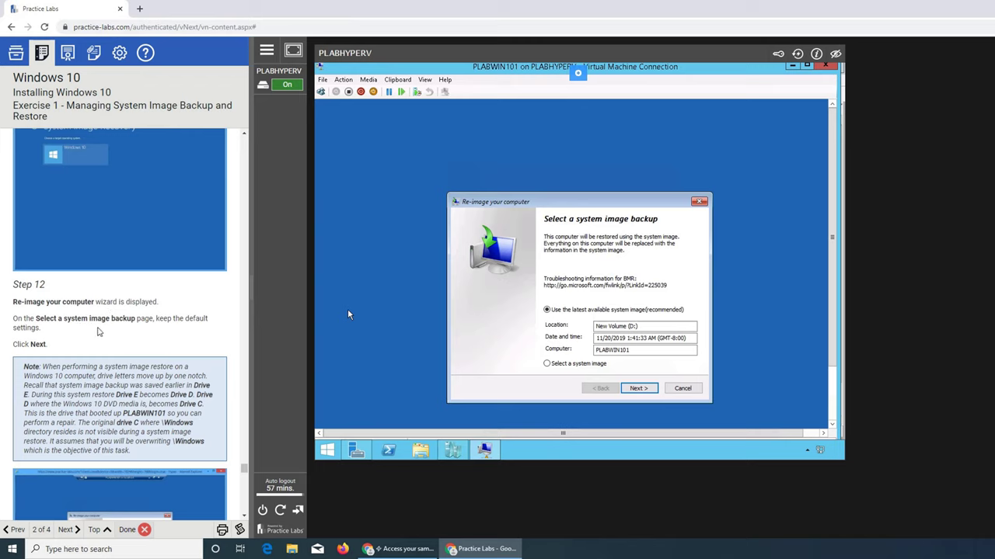
{"action": "scroll", "coordinate": [109, 340], "scroll_direction": "down", "scroll_amount": 3}
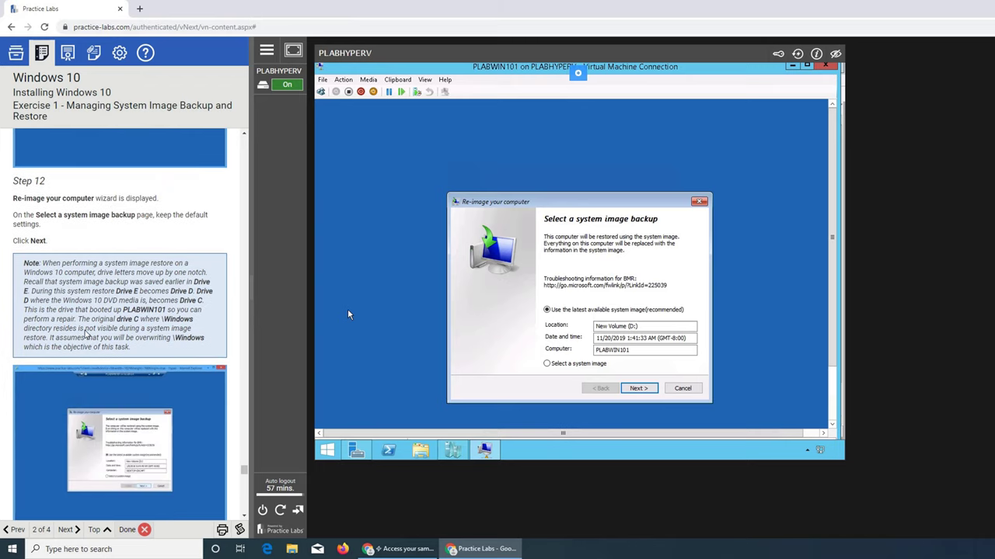
{"action": "scroll", "coordinate": [87, 334], "scroll_direction": "down", "scroll_amount": 1}
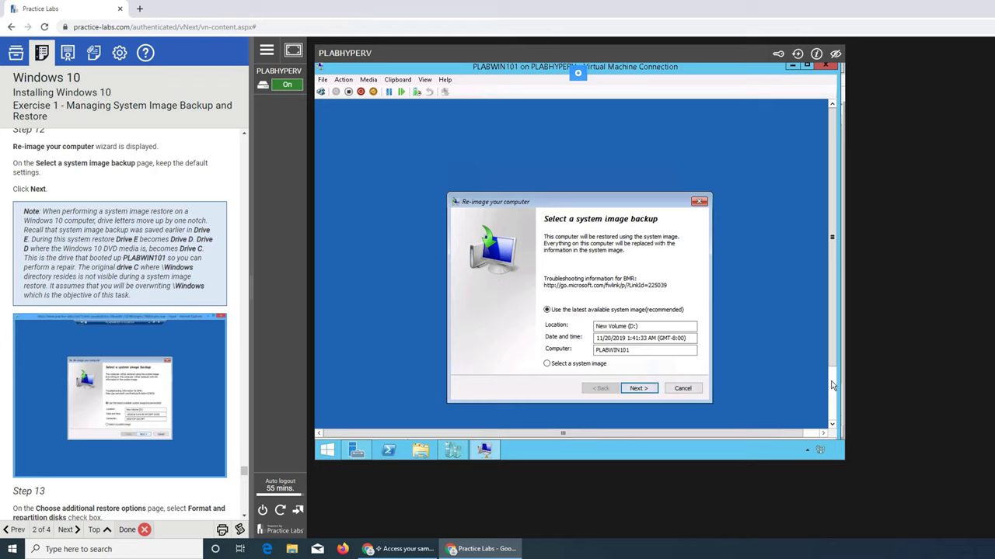
{"action": "scroll", "coordinate": [830, 365], "scroll_direction": "down", "scroll_amount": 3}
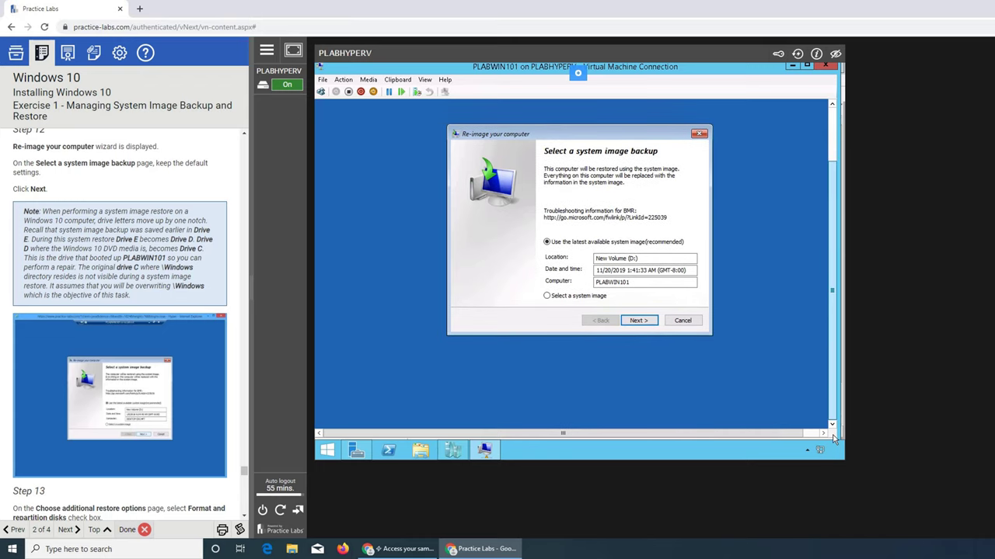
{"action": "scroll", "coordinate": [825, 388], "scroll_direction": "up", "scroll_amount": 2}
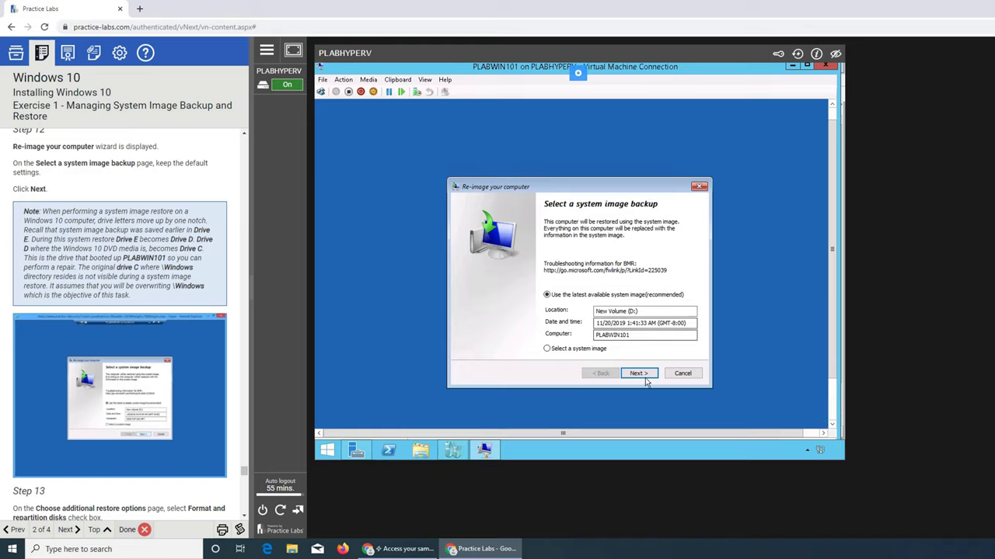
{"action": "left_click", "coordinate": [644, 377]}
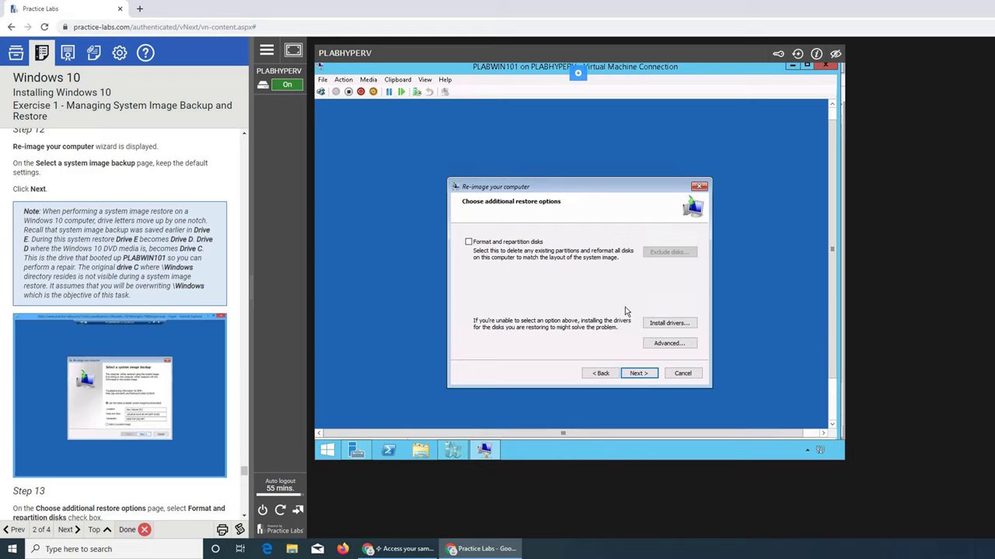
In the Re-image wizard, choose to format and repartition disks, then continue to the summary
{"action": "scroll", "coordinate": [137, 366], "scroll_direction": "down", "scroll_amount": 3}
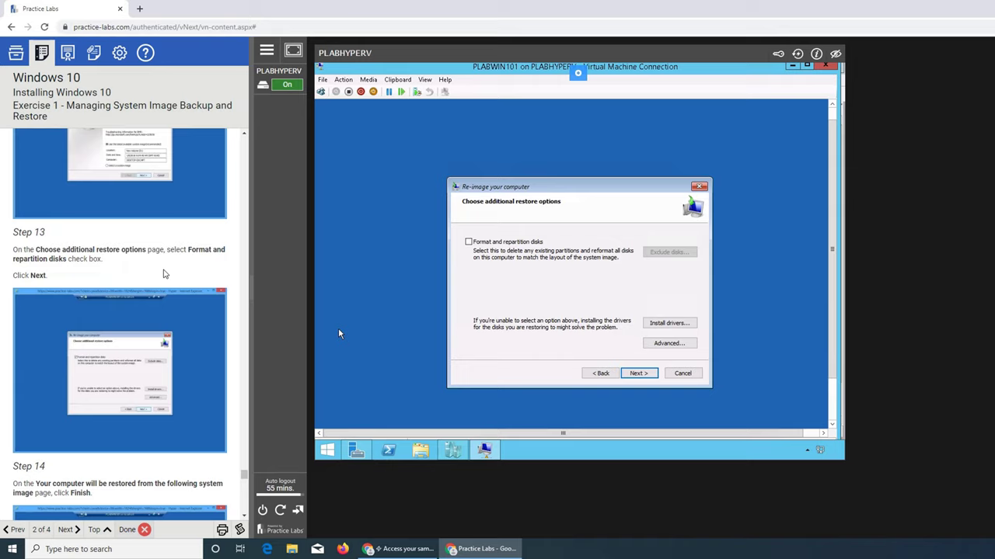
{"action": "scroll", "coordinate": [164, 274], "scroll_direction": "down", "scroll_amount": 1}
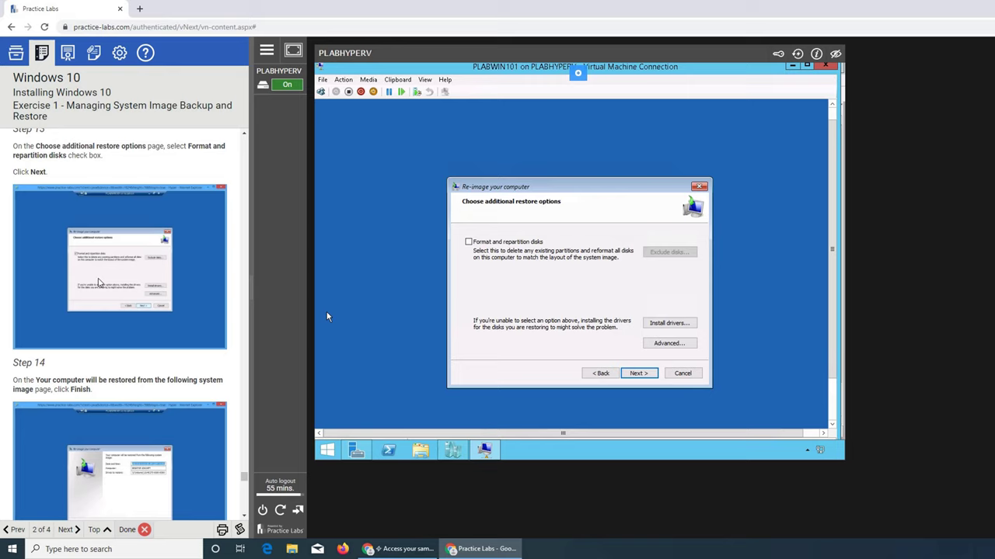
{"action": "left_click", "coordinate": [490, 242]}
{"action": "scroll", "coordinate": [111, 368], "scroll_direction": "down", "scroll_amount": 1}
{"action": "scroll", "coordinate": [111, 367], "scroll_direction": "down", "scroll_amount": 3}
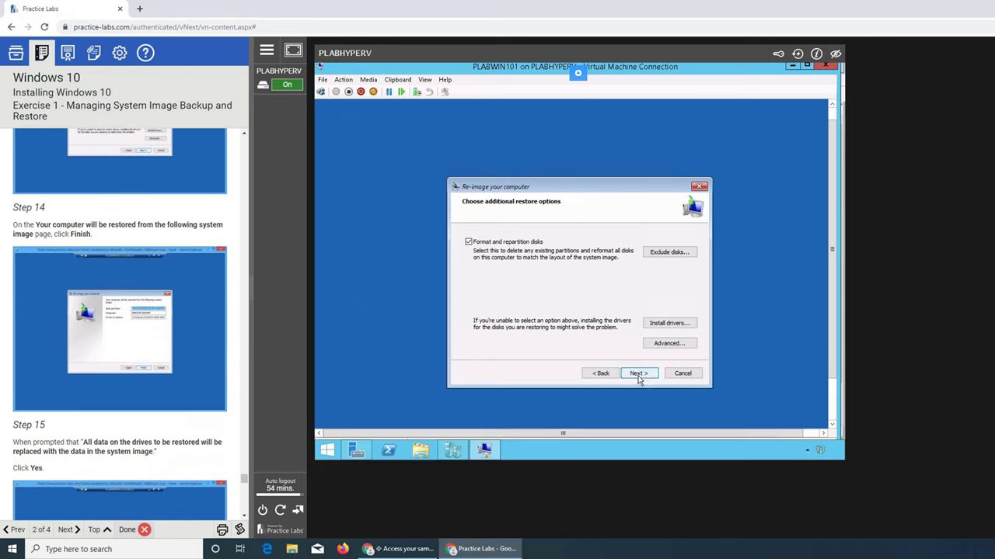
{"action": "left_click", "coordinate": [638, 375]}
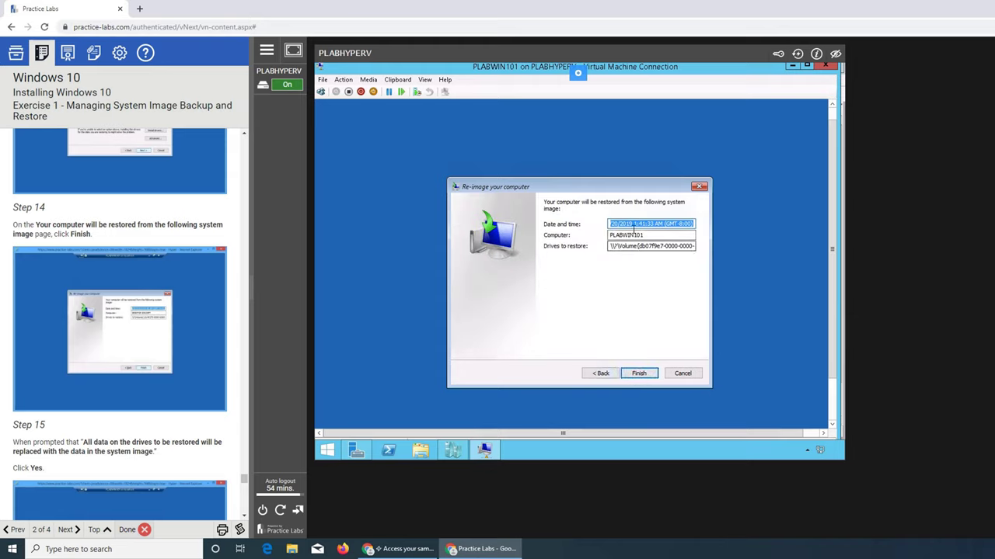
Finish the wizard and accept overwriting the drives to start the system image restore
{"action": "left_click", "coordinate": [633, 379]}
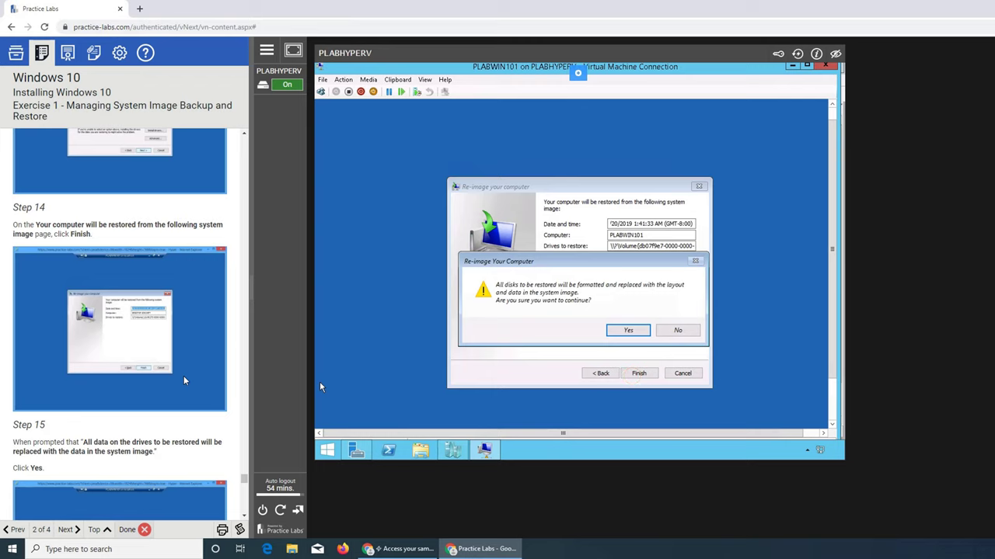
{"action": "scroll", "coordinate": [184, 381], "scroll_direction": "down", "scroll_amount": 2}
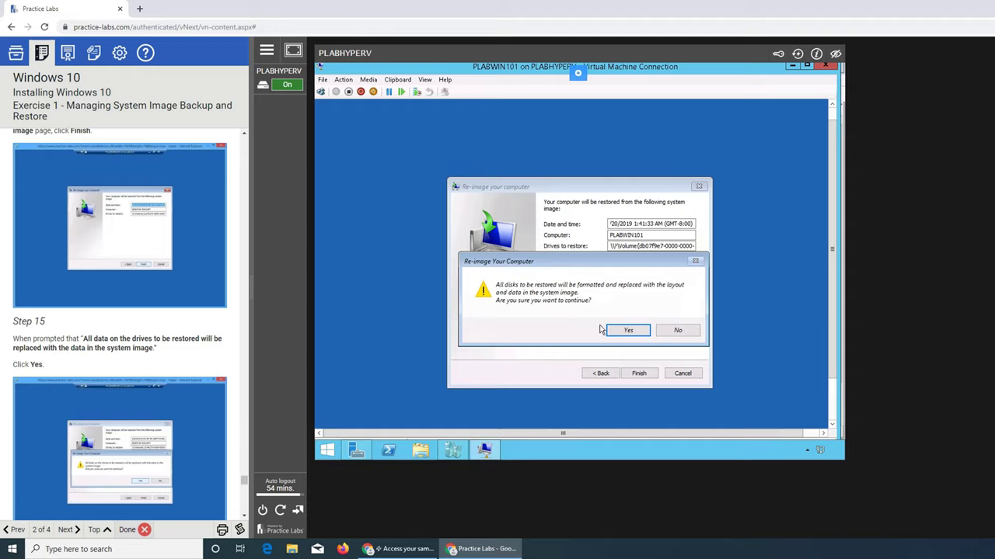
{"action": "left_click", "coordinate": [629, 330]}
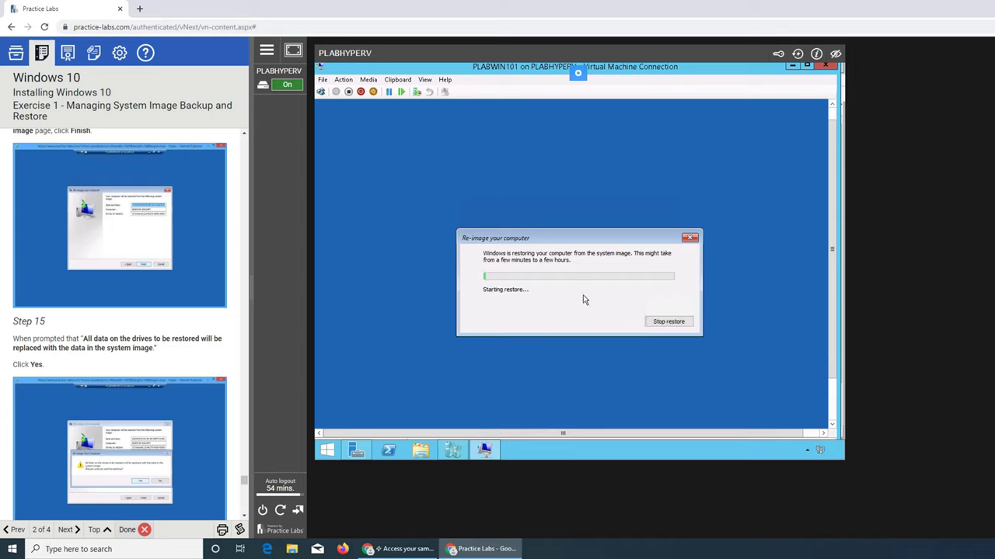
Wait for the restore of disk C: to finish until the 55-second restart prompt appears
{"action": "scroll", "coordinate": [187, 342], "scroll_direction": "down", "scroll_amount": 2}
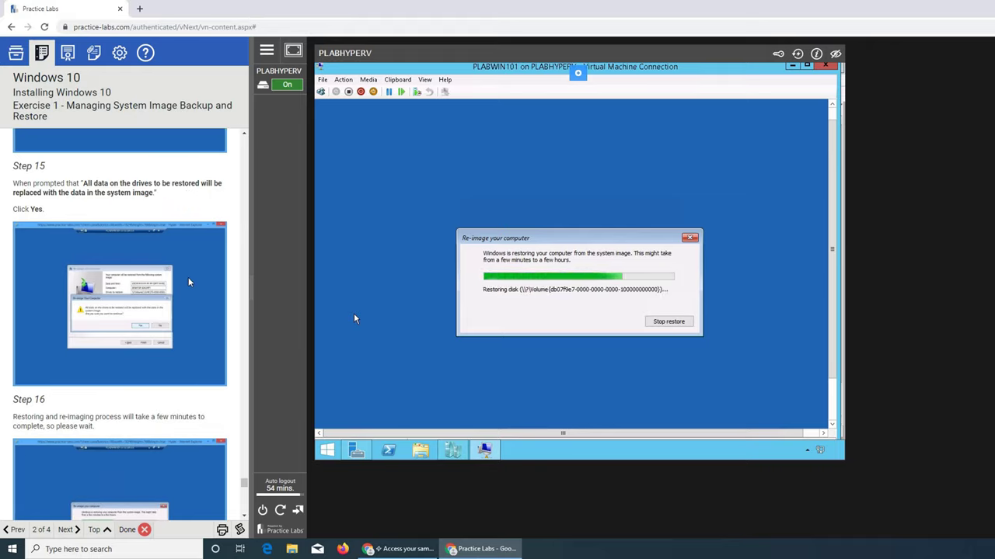
{"action": "scroll", "coordinate": [102, 320], "scroll_direction": "down", "scroll_amount": 2}
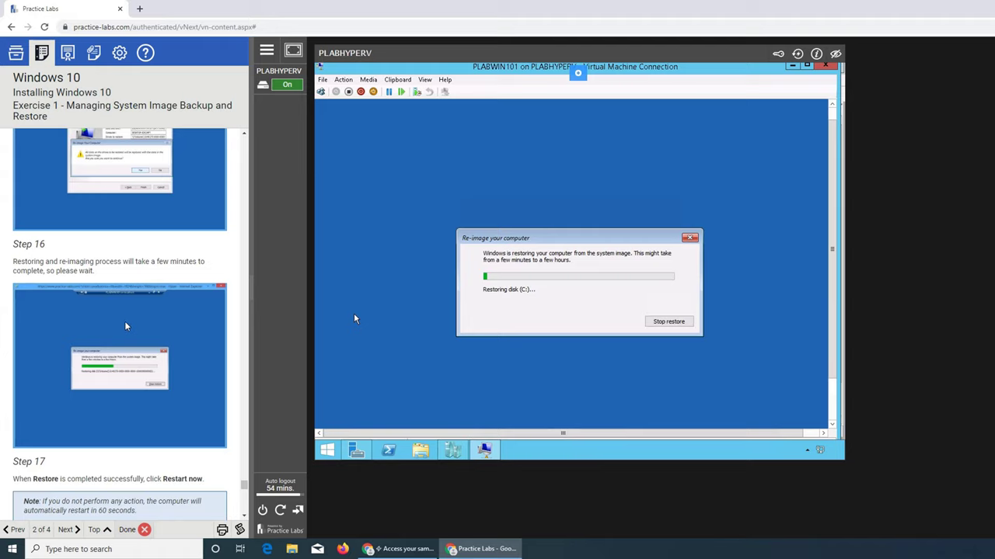
{"action": "scroll", "coordinate": [127, 327], "scroll_direction": "down", "scroll_amount": 2}
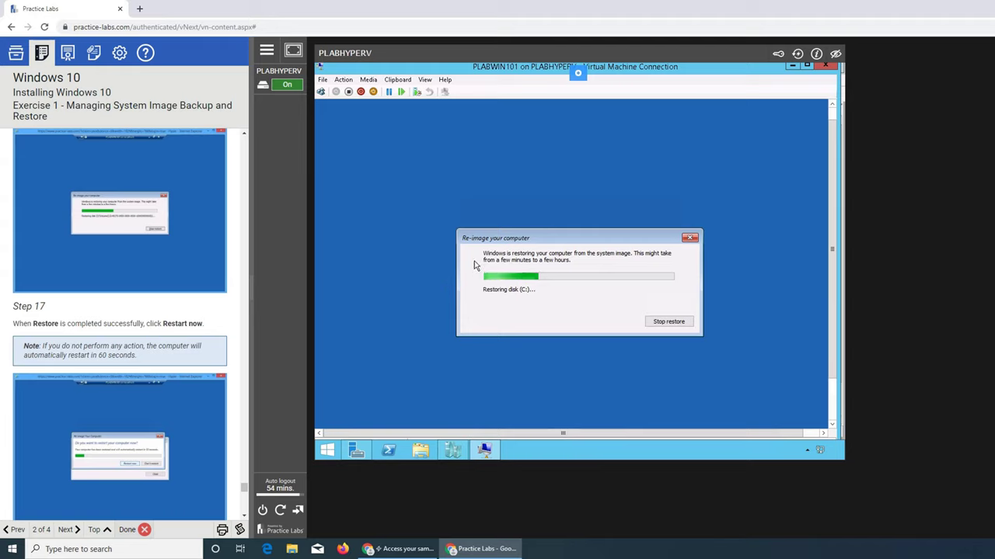
{"action": "scroll", "coordinate": [52, 317], "scroll_direction": "down", "scroll_amount": 3}
{"action": "scroll", "coordinate": [52, 317], "scroll_direction": "down", "scroll_amount": 1}
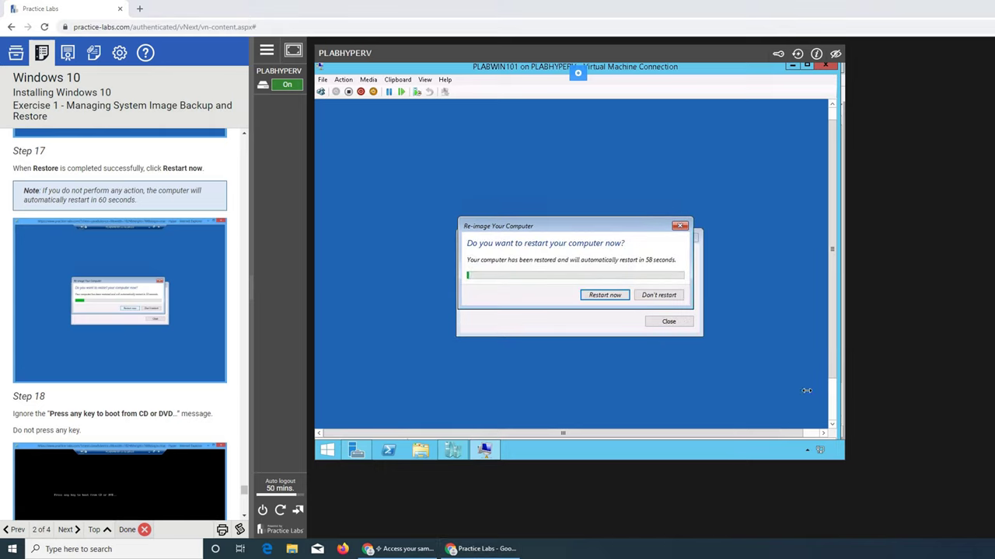
Restart the restored VM now and let it boot to the LabUser1 sign-in screen
{"action": "left_click", "coordinate": [604, 297]}
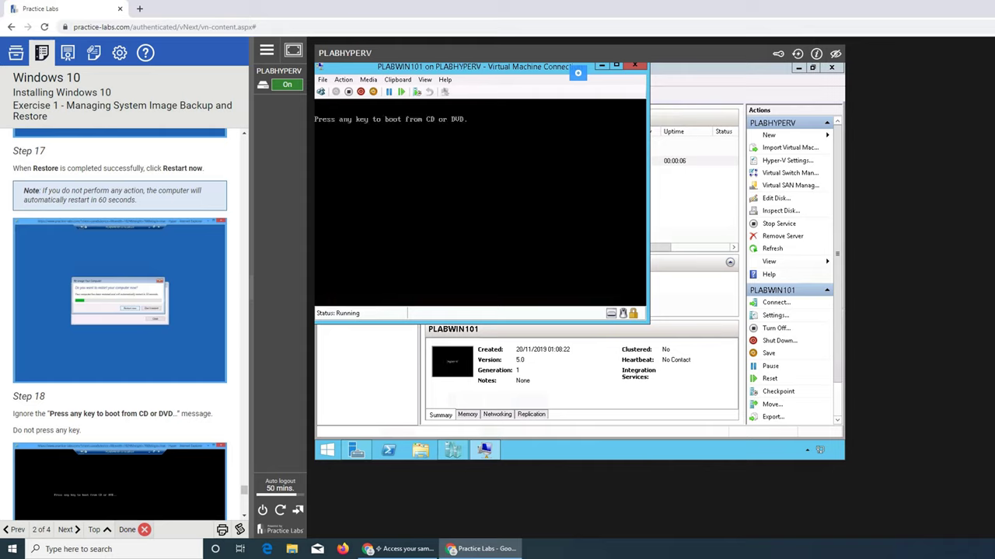
{"action": "scroll", "coordinate": [156, 306], "scroll_direction": "down", "scroll_amount": 2}
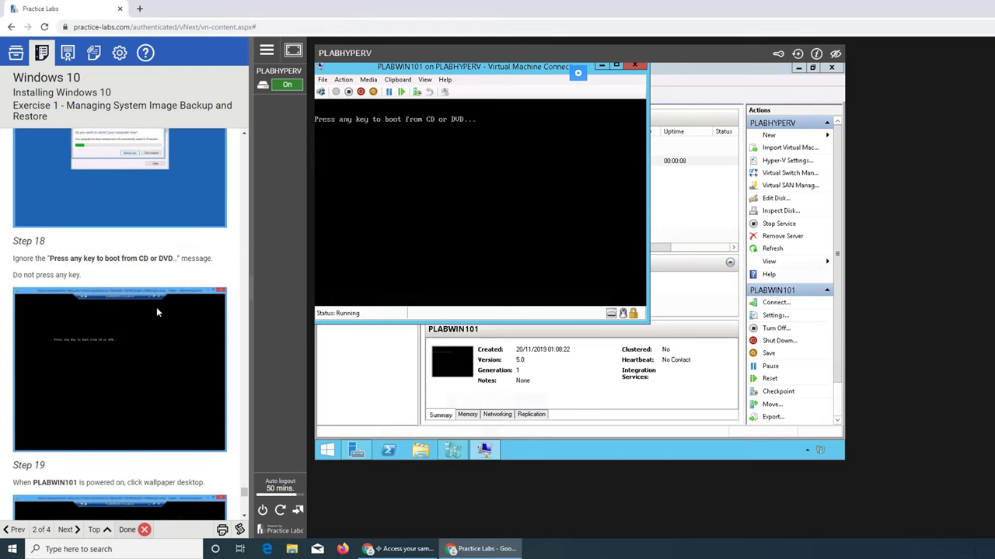
{"action": "scroll", "coordinate": [156, 307], "scroll_direction": "down", "scroll_amount": 3}
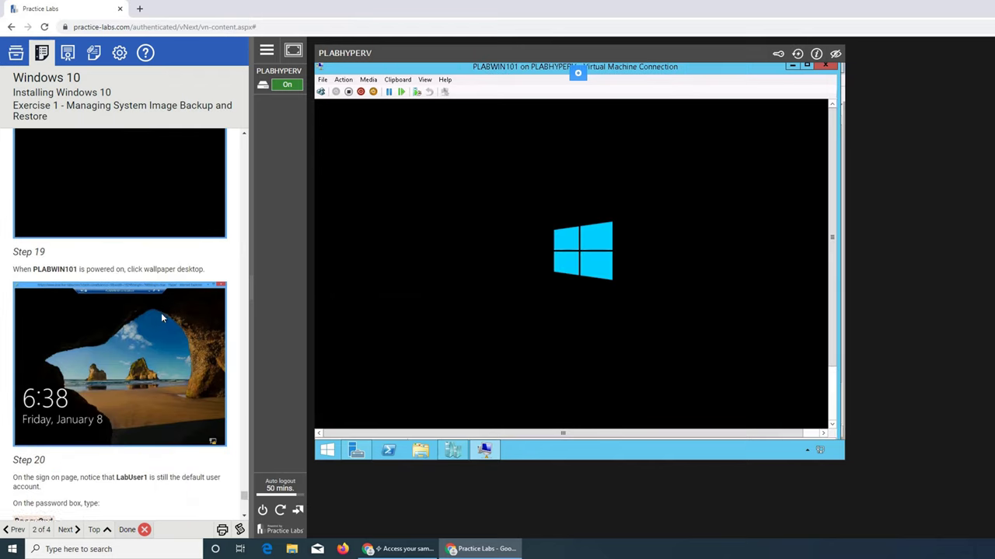
{"action": "scroll", "coordinate": [160, 312], "scroll_direction": "down", "scroll_amount": 3}
{"action": "scroll", "coordinate": [114, 365], "scroll_direction": "down", "scroll_amount": 2}
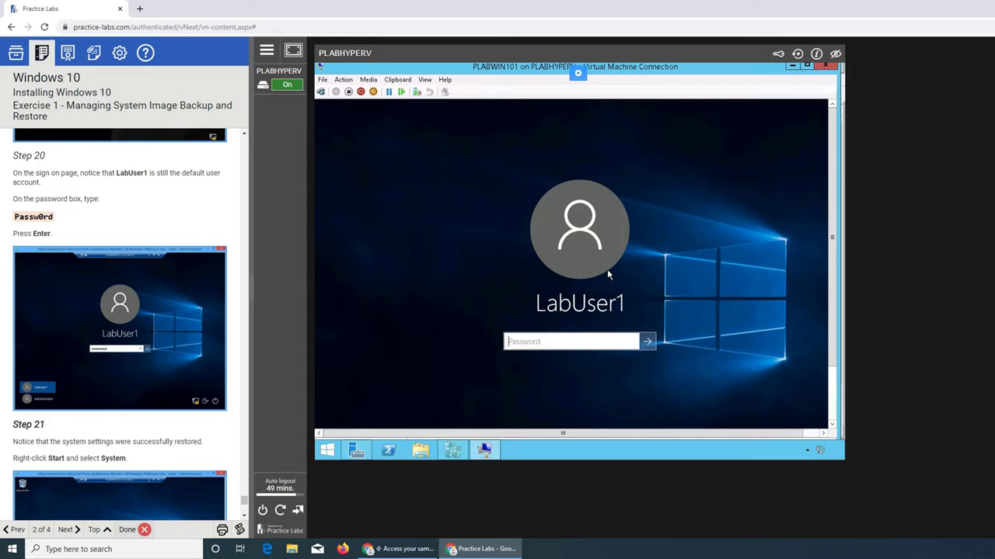
Enter the LabUser1 account password to sign in and reach the Windows 10 desktop
{"action": "type", "text": "Passw0rd"}
{"action": "key", "text": "Return"}
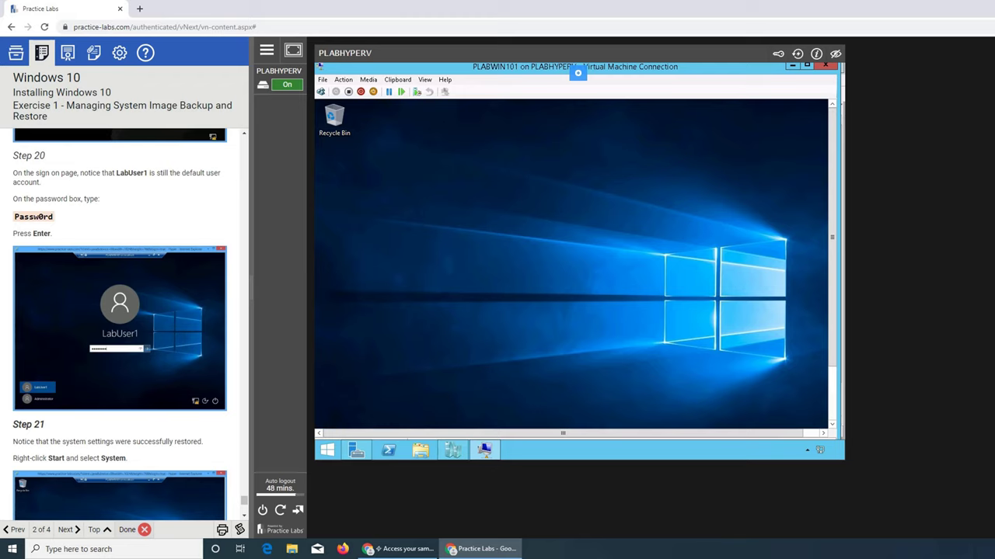
{"action": "scroll", "coordinate": [177, 294], "scroll_direction": "down", "scroll_amount": 2}
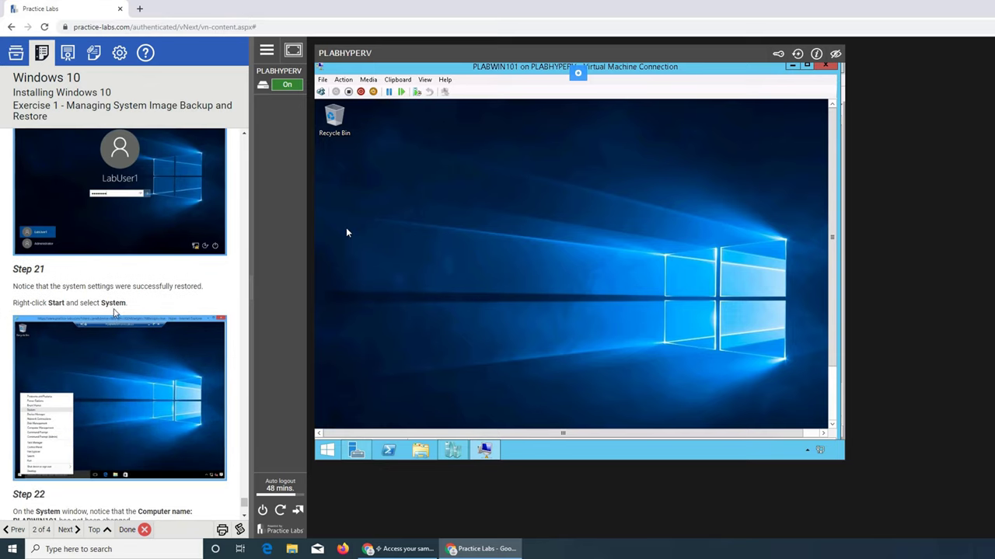
Open the host's System window from the Win+X menu, showing PLABHYPERV on Windows Server 2012 R2
{"action": "right_click", "coordinate": [327, 452]}
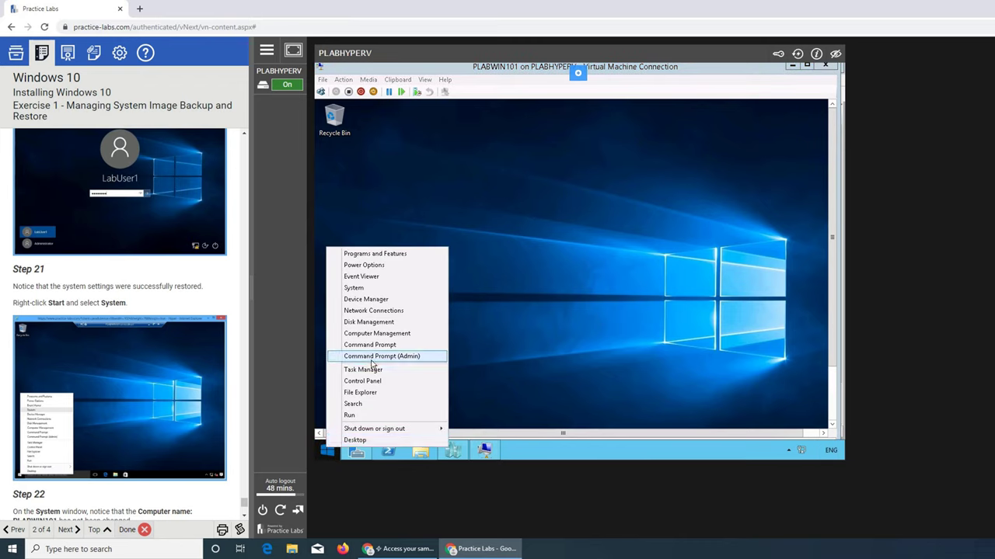
{"action": "left_click", "coordinate": [357, 289]}
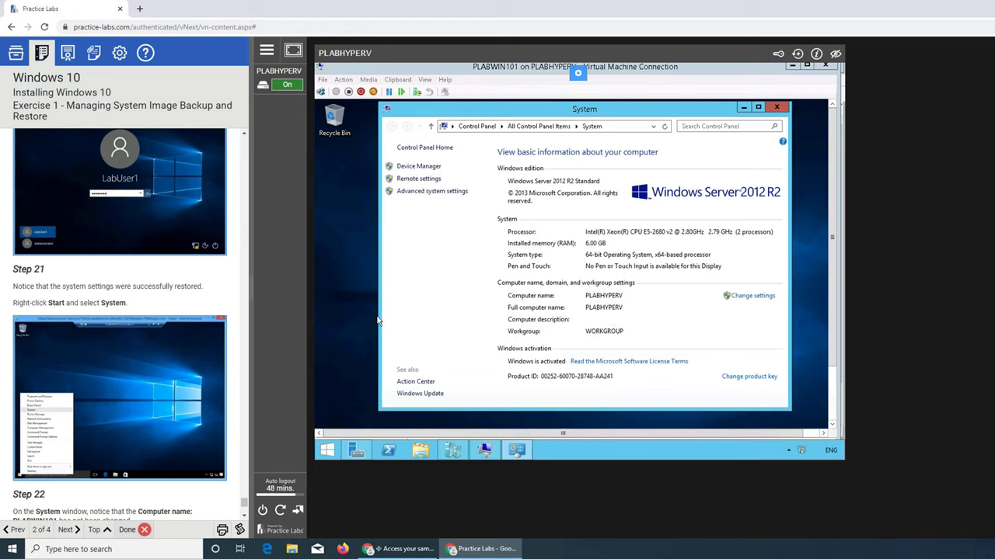
{"action": "scroll", "coordinate": [196, 353], "scroll_direction": "down", "scroll_amount": 2}
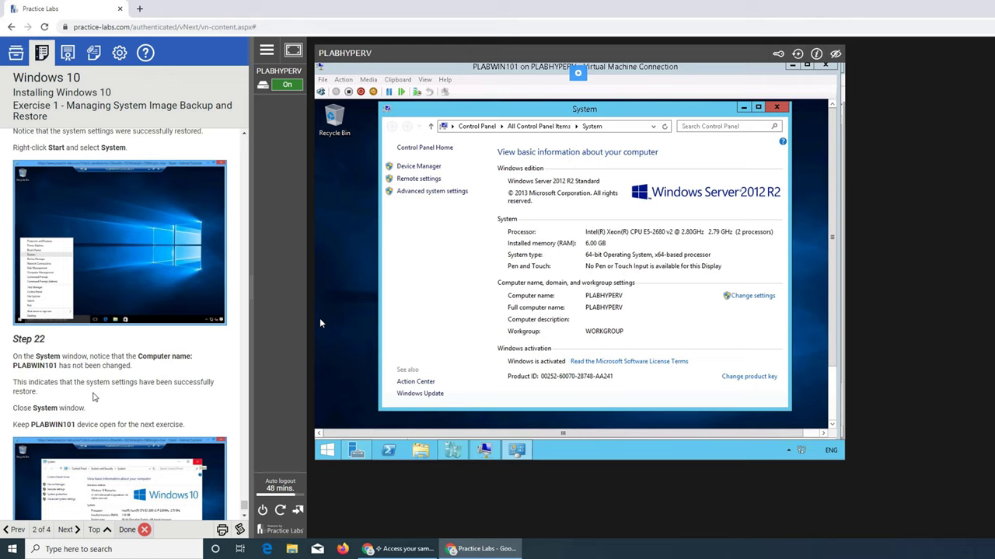
{"action": "scroll", "coordinate": [92, 397], "scroll_direction": "down", "scroll_amount": 2}
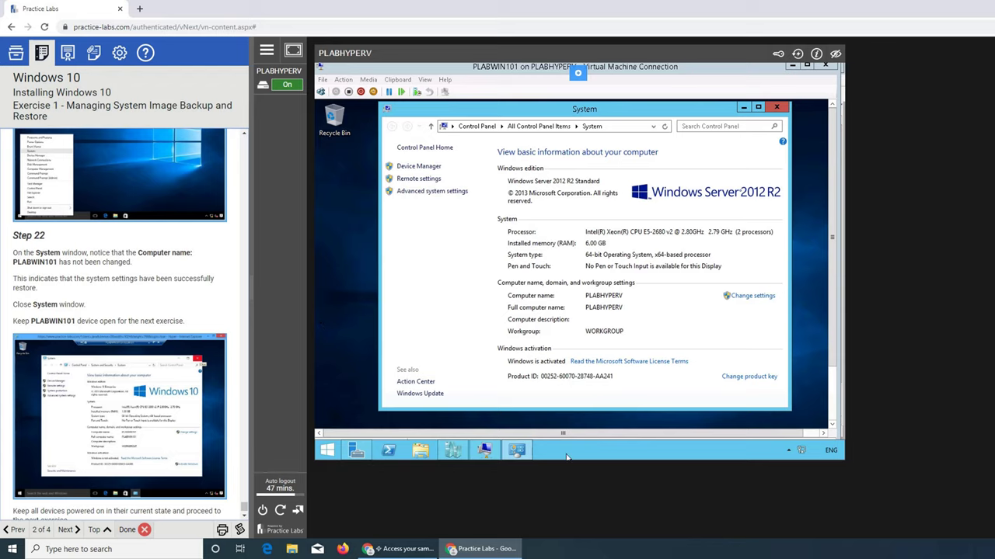
Close the host's System information window
{"action": "left_click", "coordinate": [516, 452]}
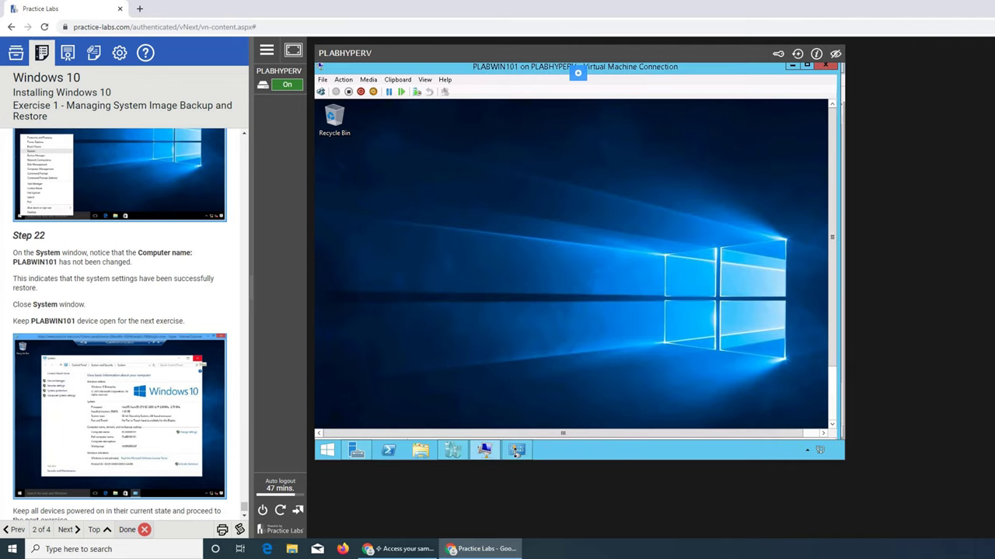
{"action": "left_click", "coordinate": [516, 452]}
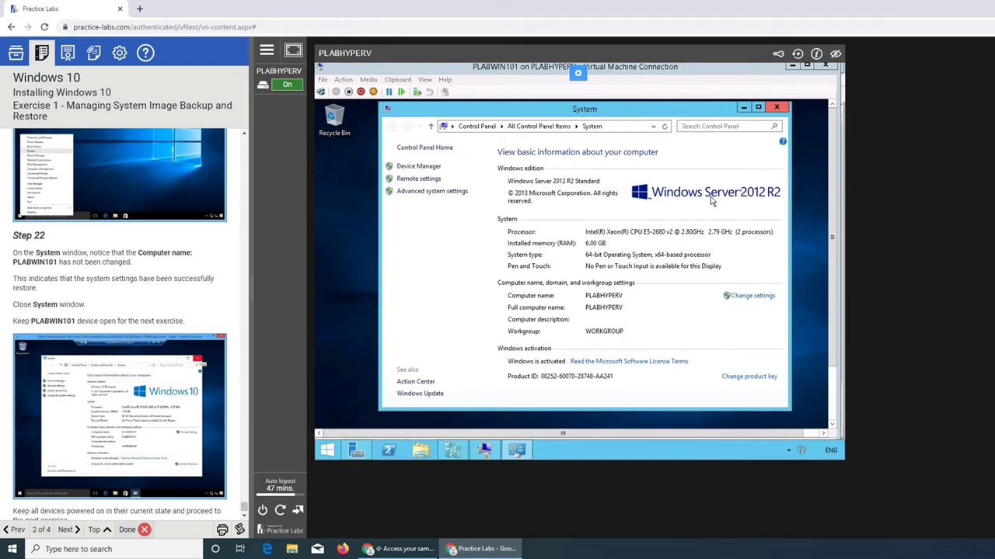
{"action": "left_click", "coordinate": [777, 106]}
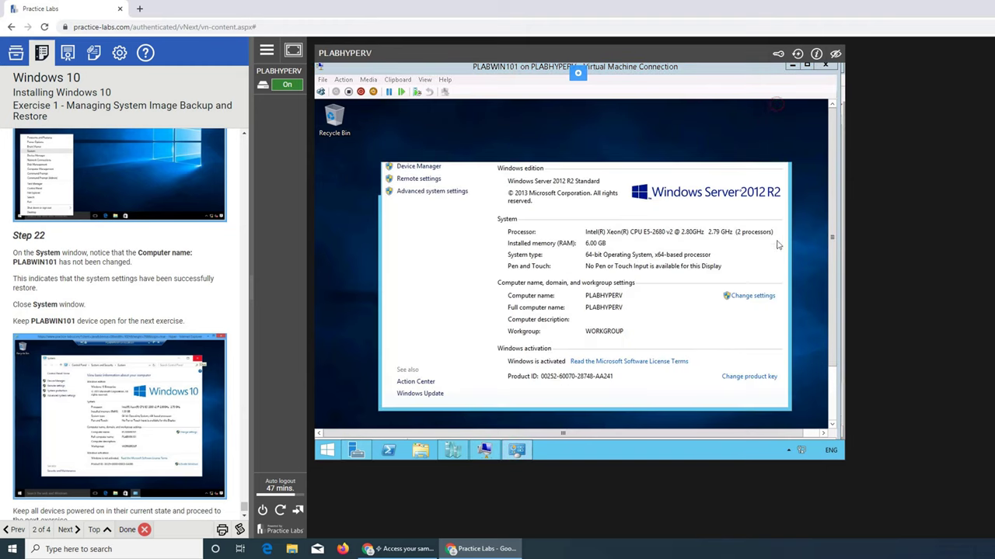
Open the VM's System window from its Win+X menu, confirming computer name PLABWIN101 on Windows 10 Enterprise
{"action": "left_click", "coordinate": [832, 424]}
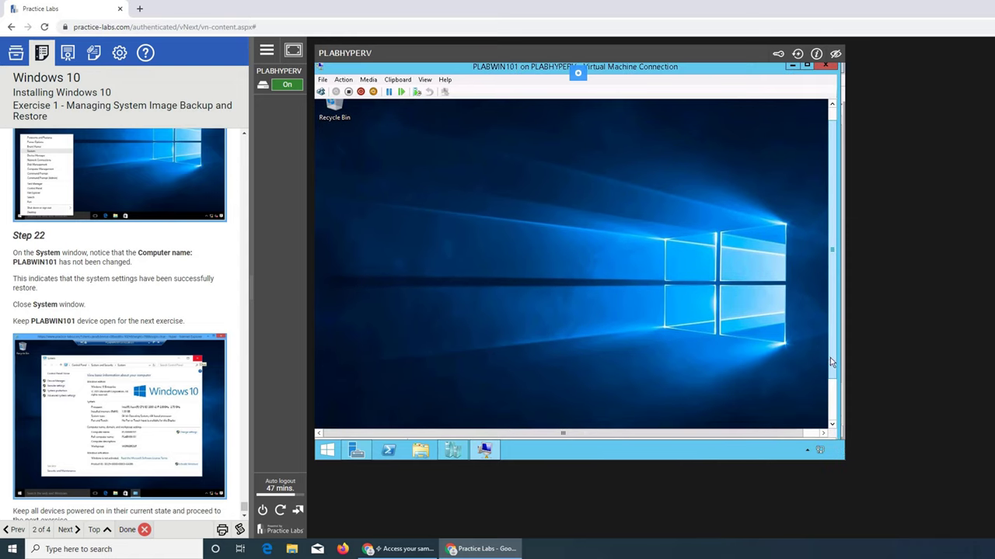
{"action": "left_click_drag", "start_coordinate": [830, 362], "coordinate": [831, 415]}
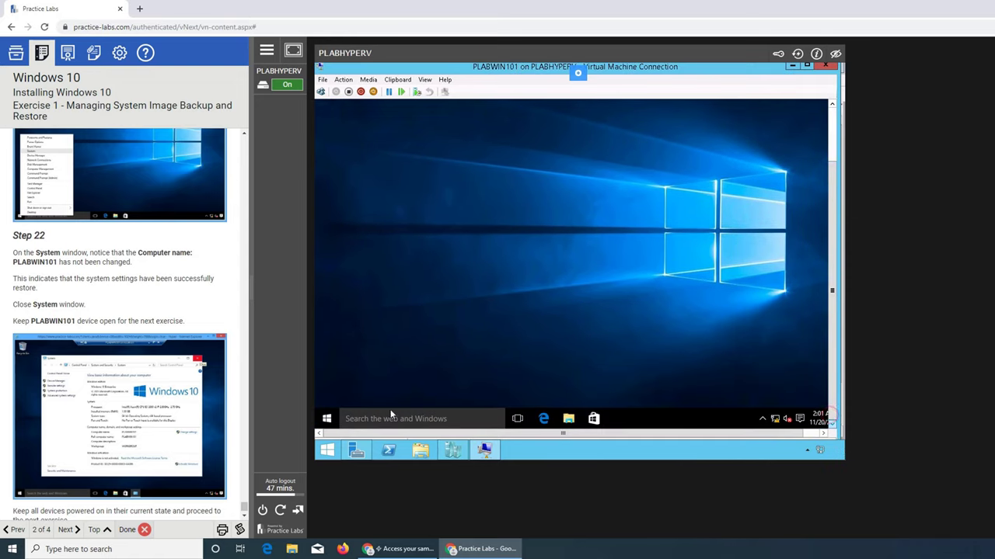
{"action": "right_click", "coordinate": [330, 419]}
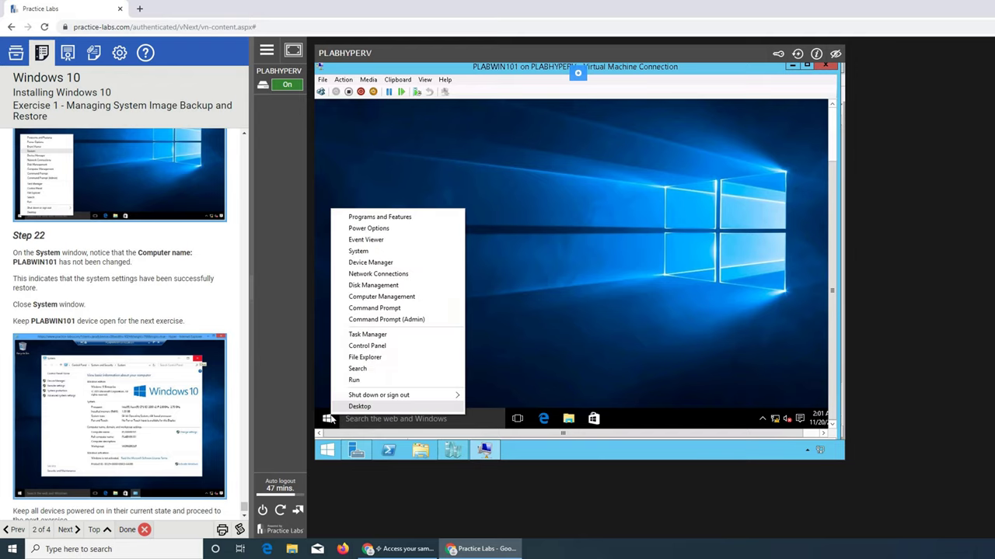
{"action": "left_click", "coordinate": [370, 253]}
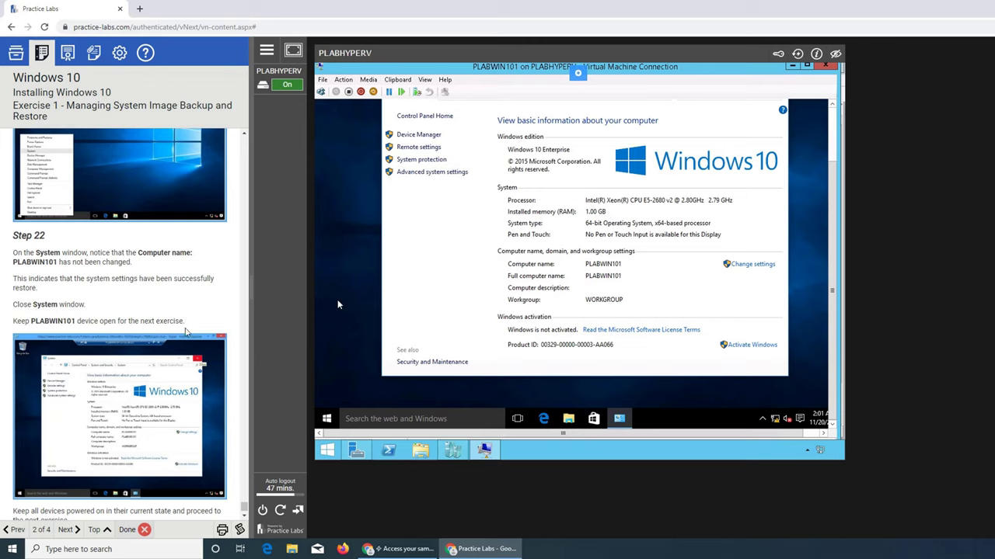
{"action": "scroll", "coordinate": [163, 332], "scroll_direction": "down", "scroll_amount": 1}
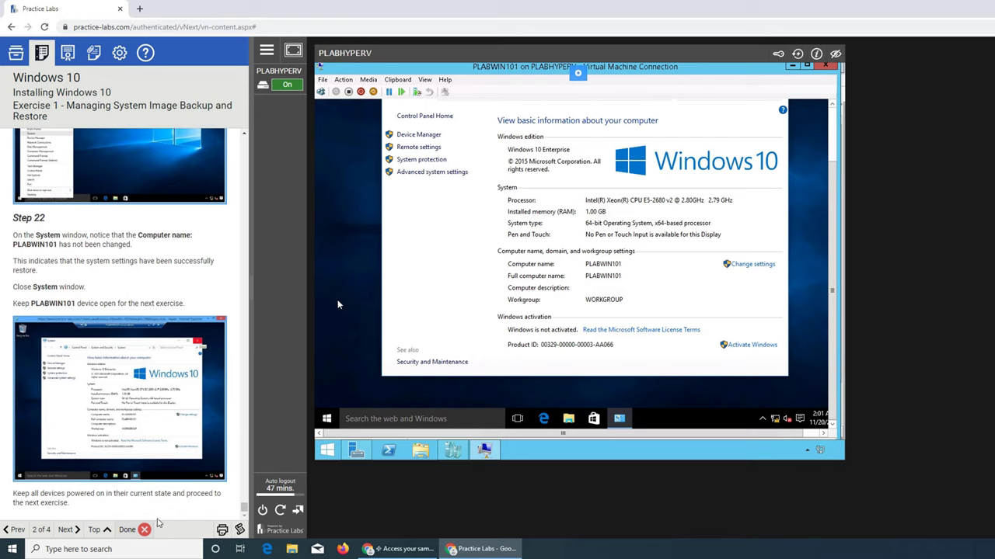